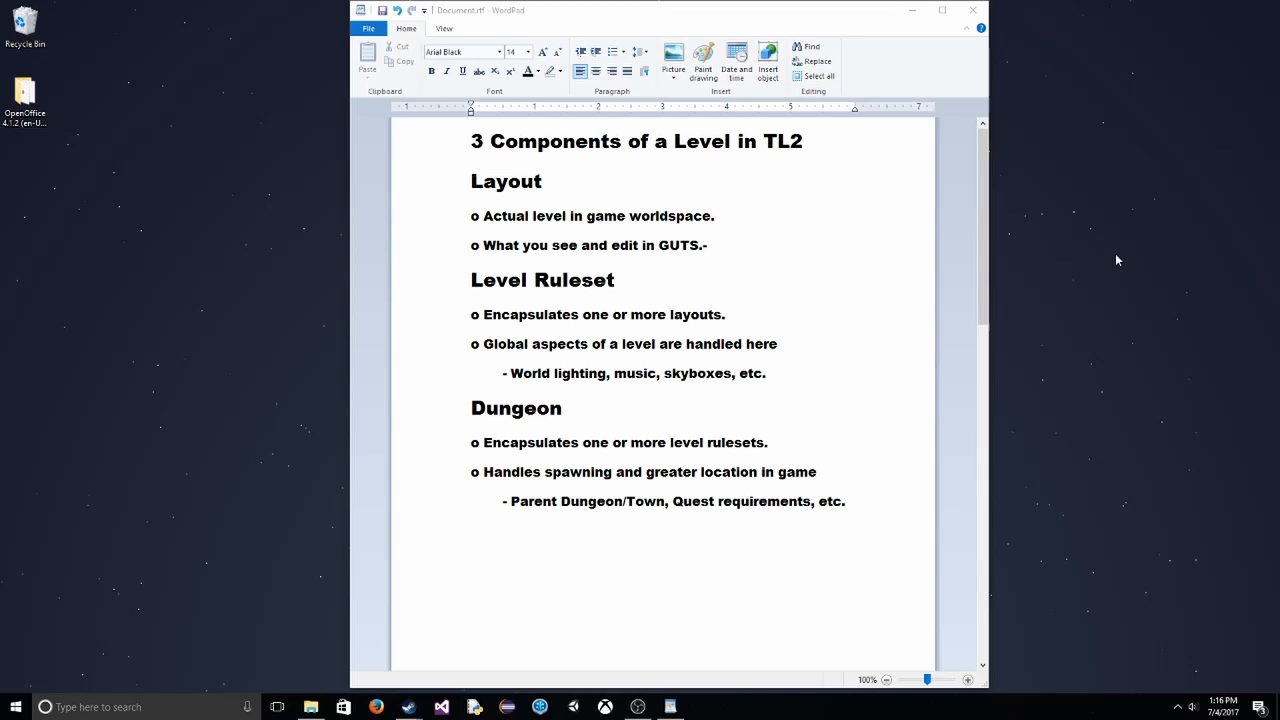
- Launch Torchlight II GUTS, create a new mod project named test0 and load it for editing
right_click(408, 707)
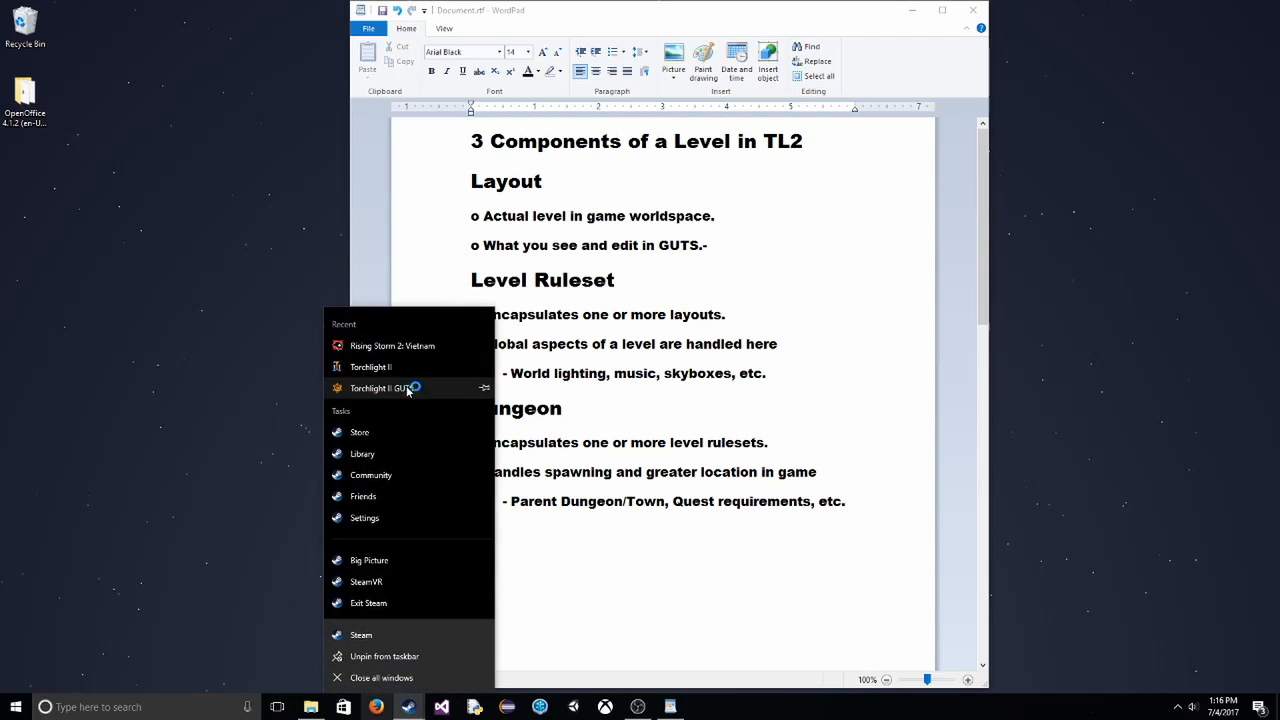
left_click(410, 388)
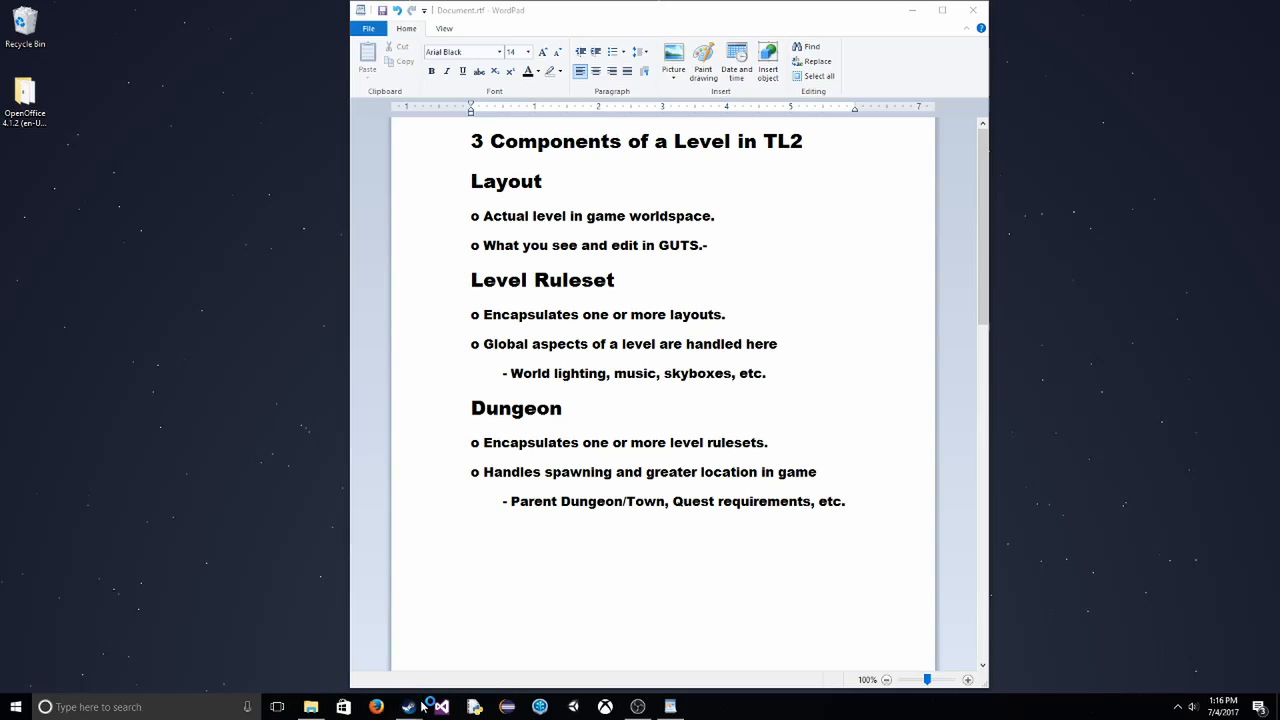
mouse_move(421, 709)
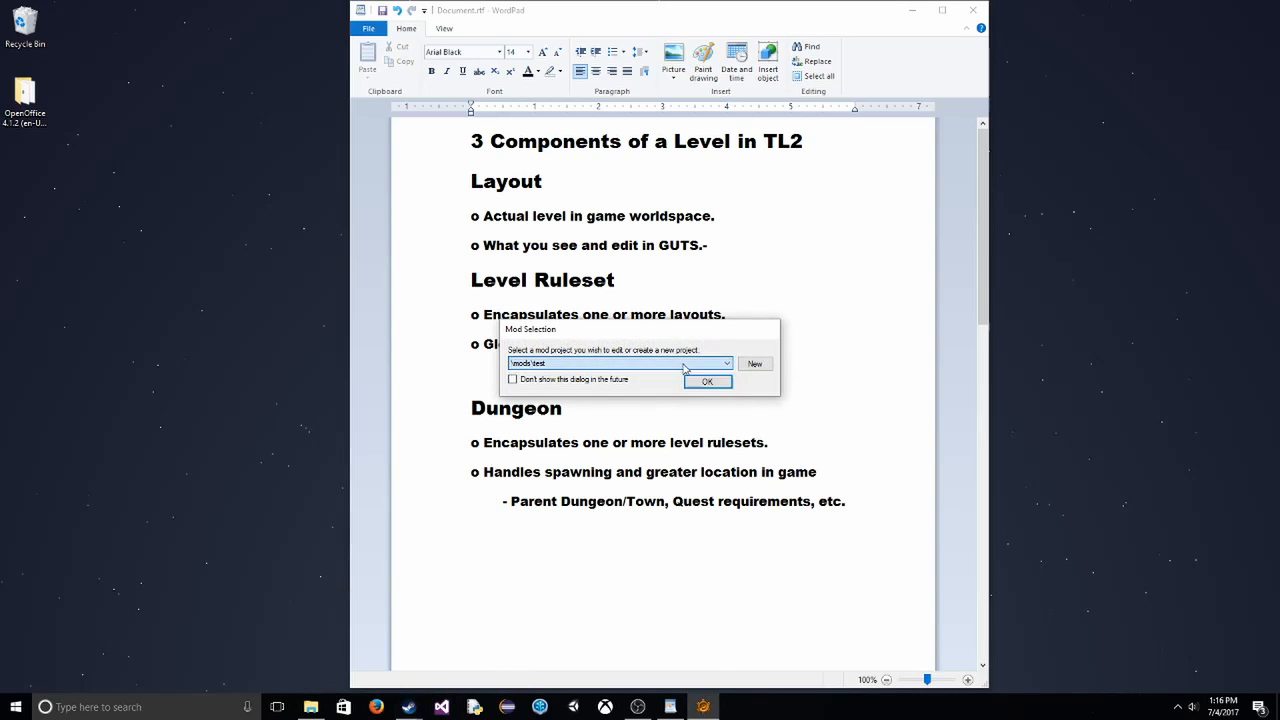
left_click(755, 363)
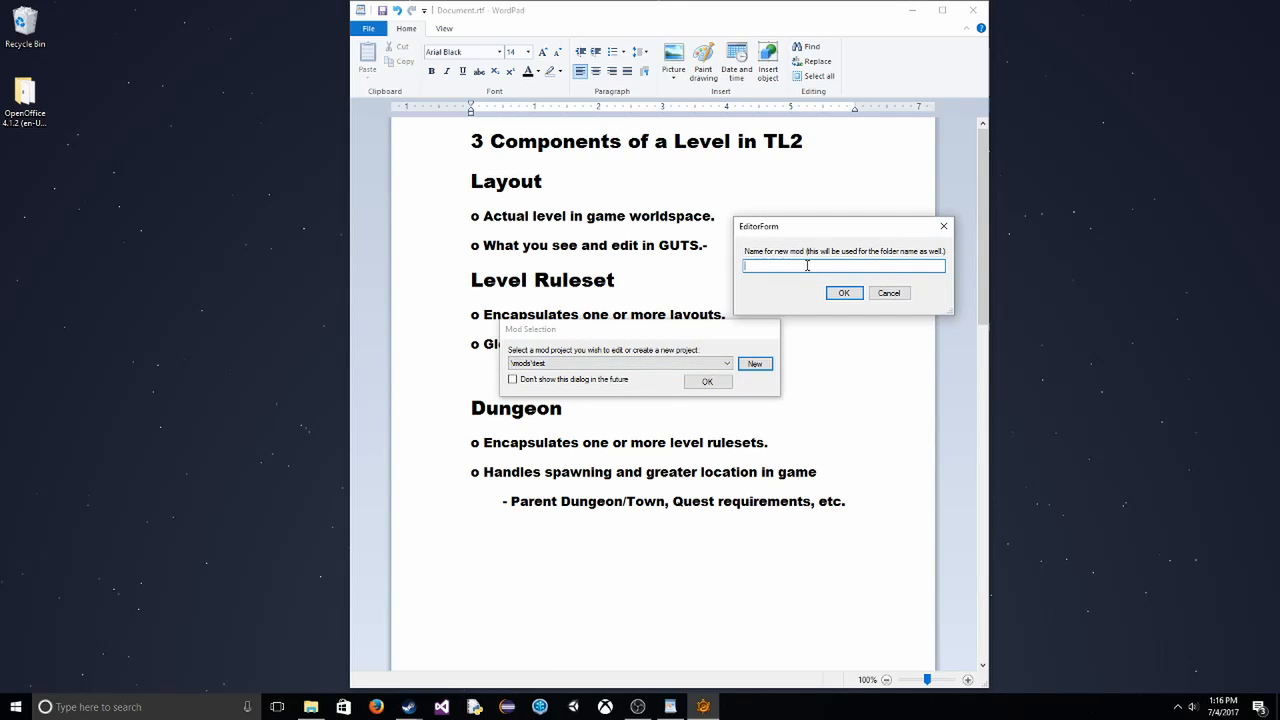
left_click_drag(797, 226, 652, 228)
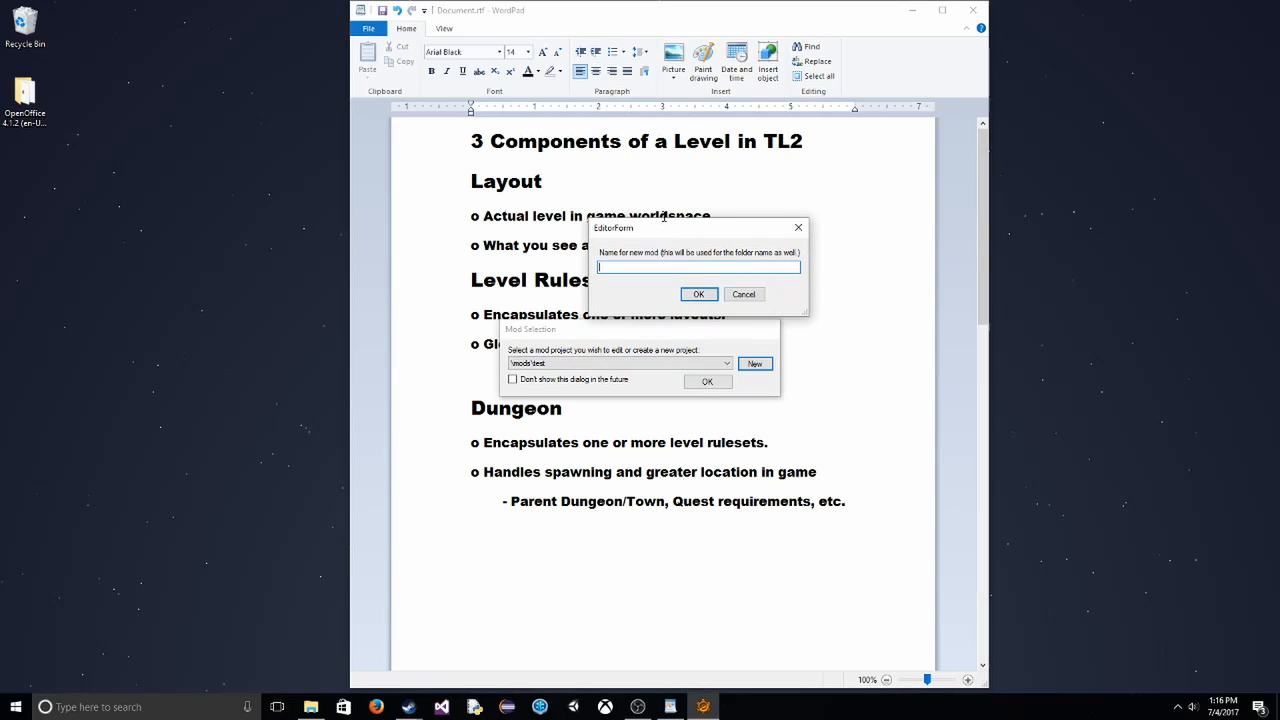
type("test0")
key("Return")
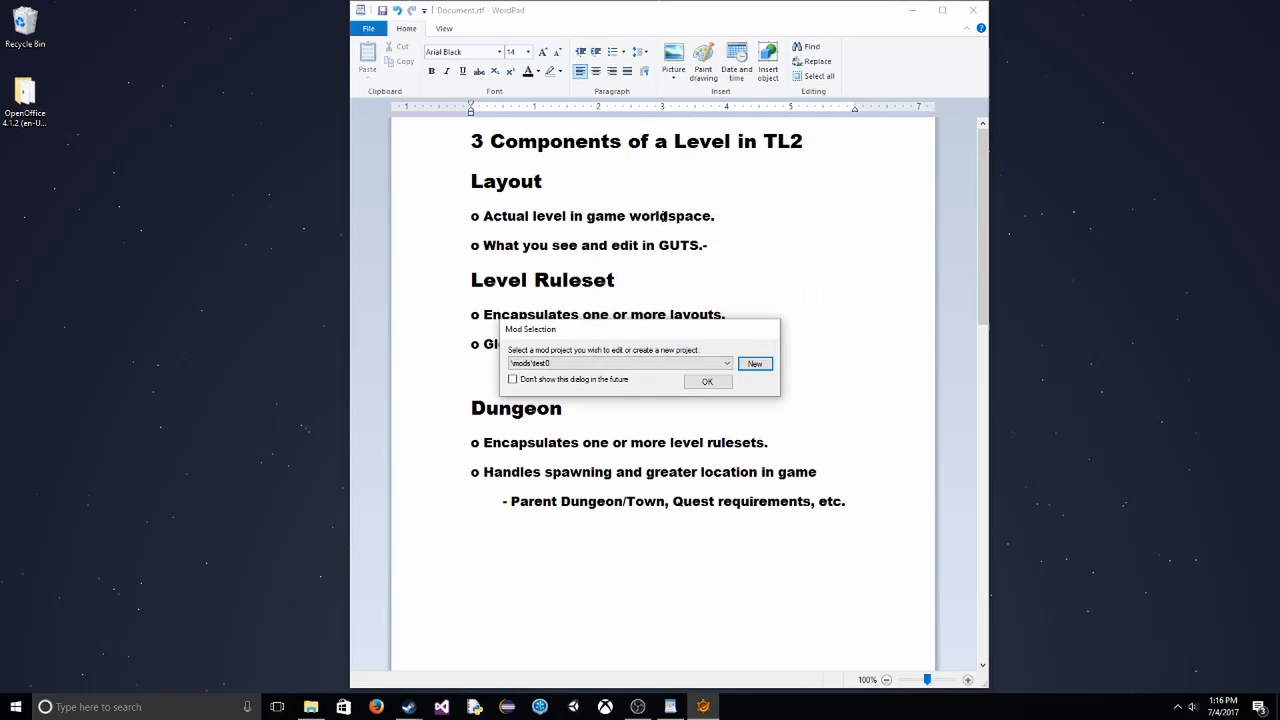
left_click(707, 381)
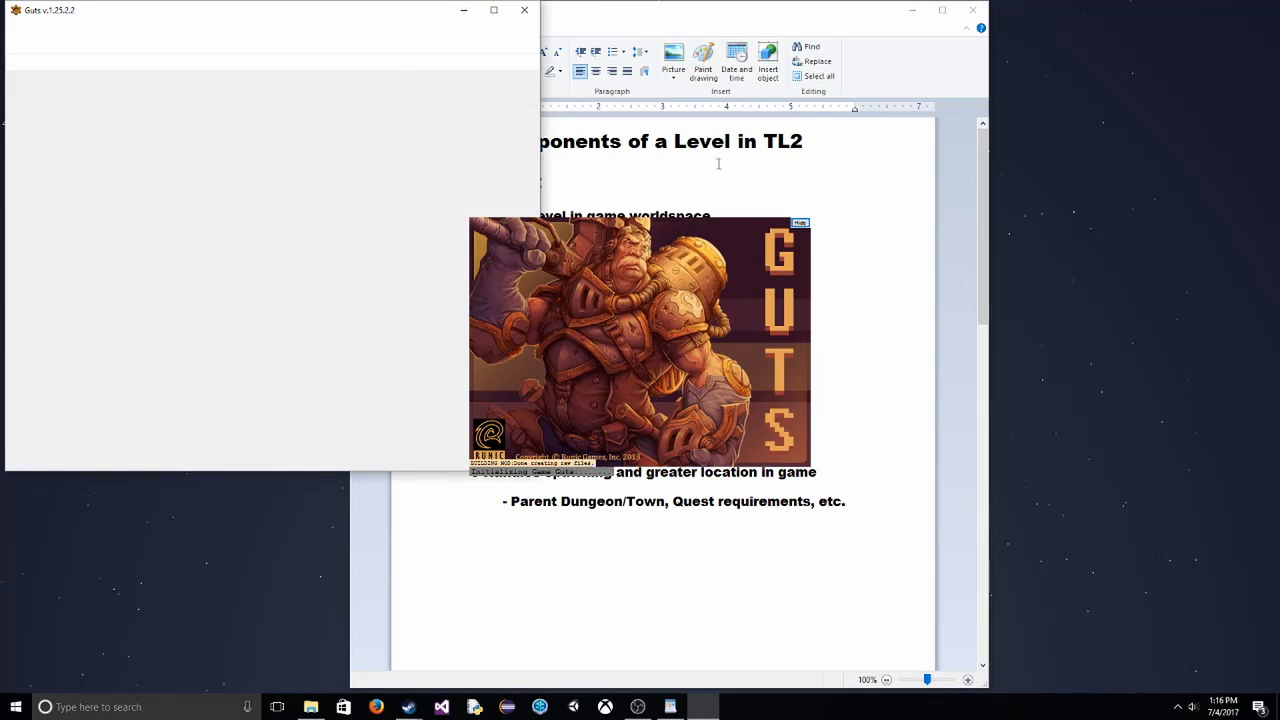
- Review the WordPad notes on the three components of a level and the steps for creating one
left_click(841, 186)
scroll(871, 275, "down", 15)
scroll(871, 276, "up", 5)
scroll(871, 275, "down", 4)
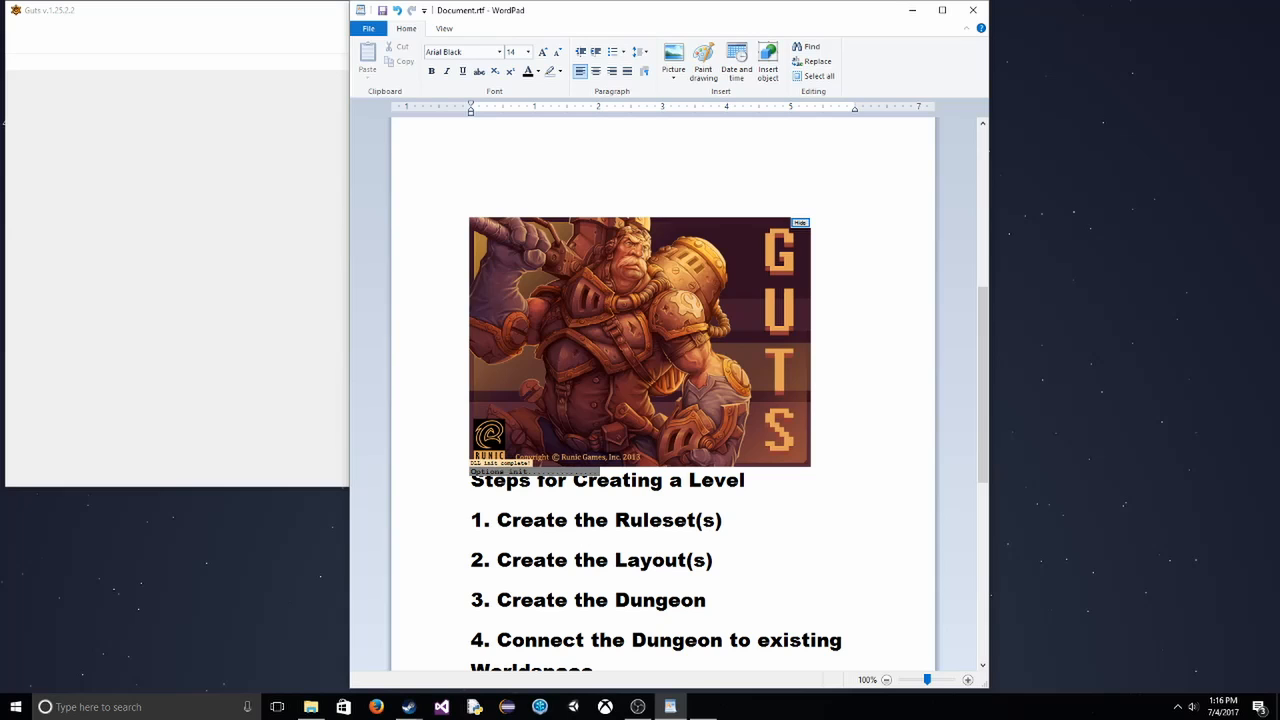
scroll(714, 554, "up", 3)
scroll(747, 541, "down", 3)
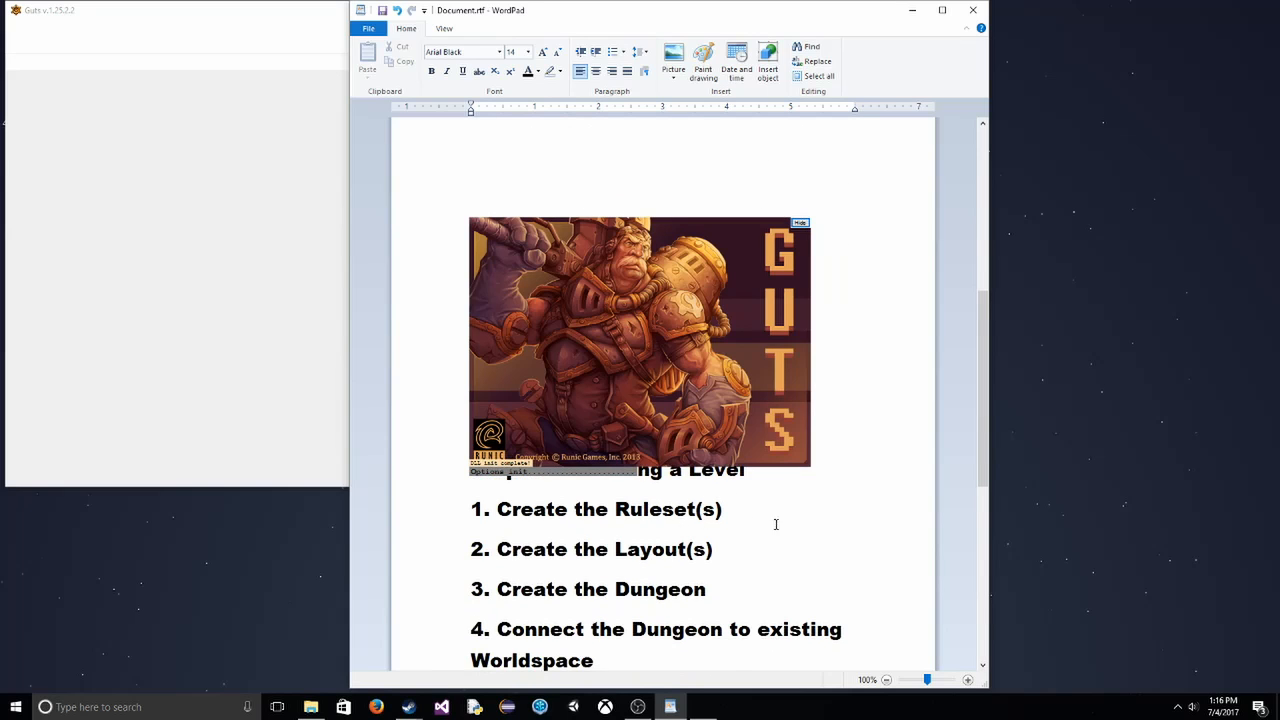
scroll(780, 546, "up", 10)
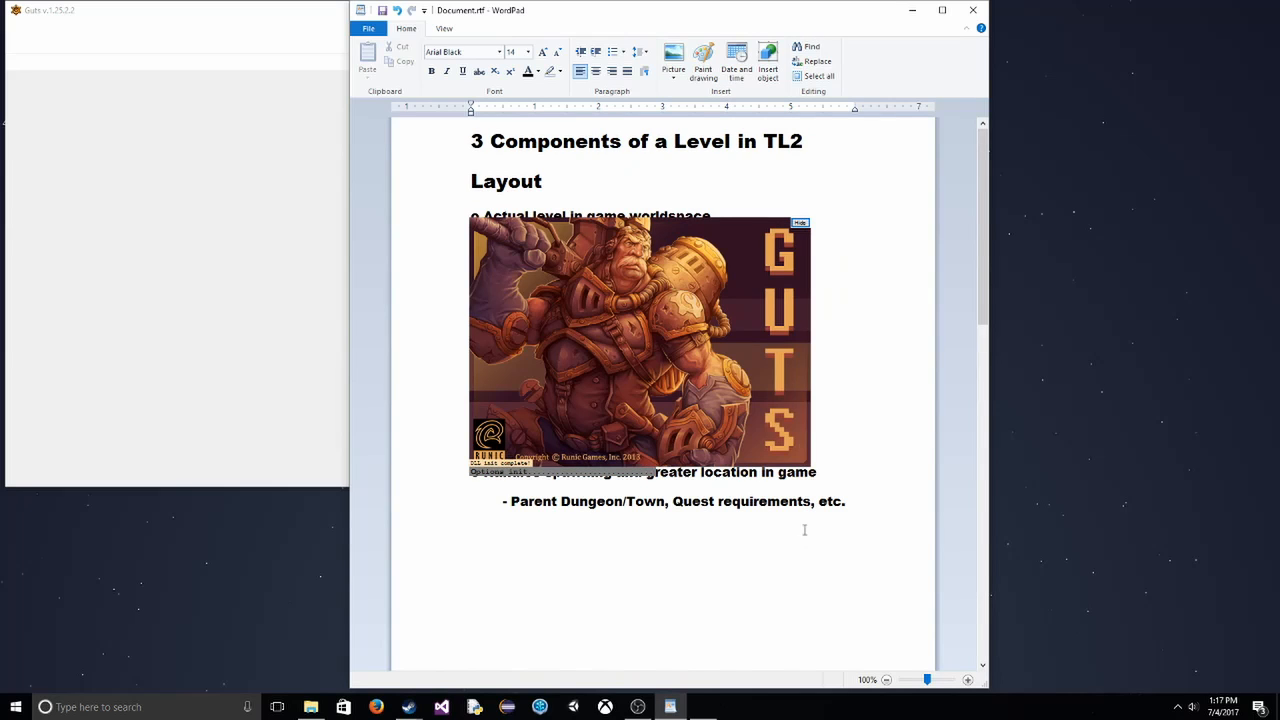
scroll(840, 455, "down", 6)
scroll(840, 457, "down", 3)
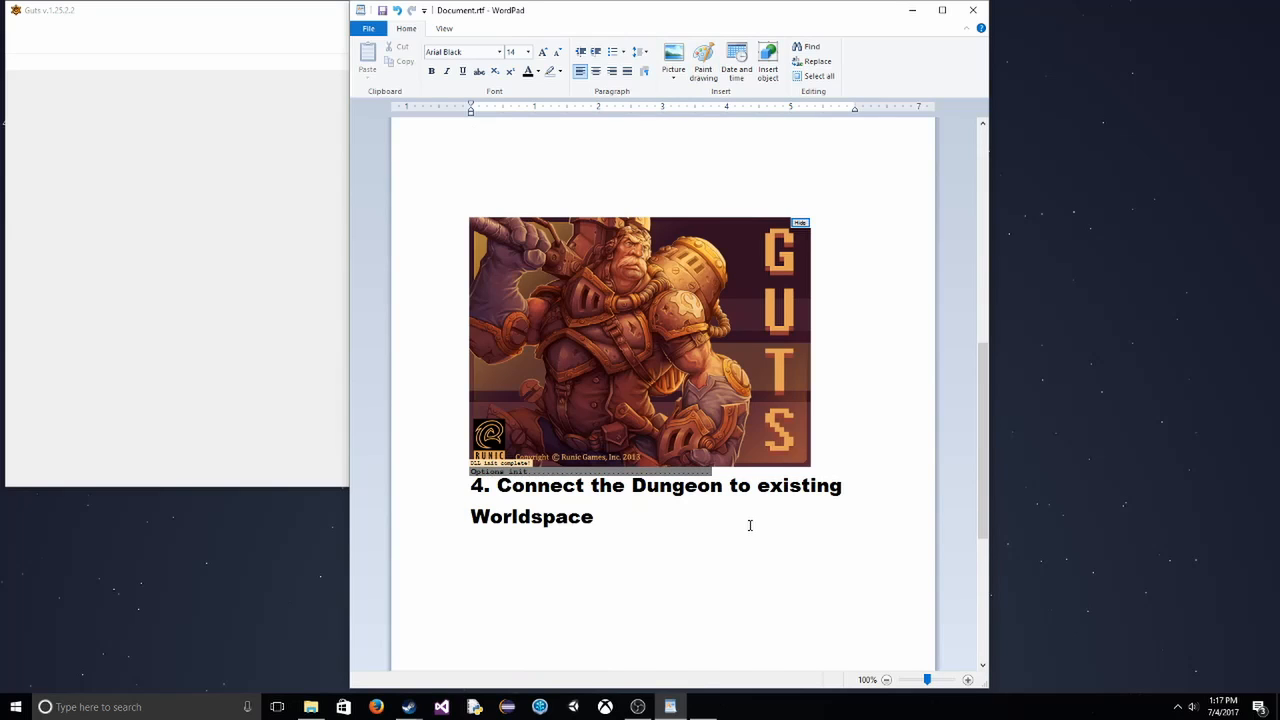
scroll(829, 471, "up", 10)
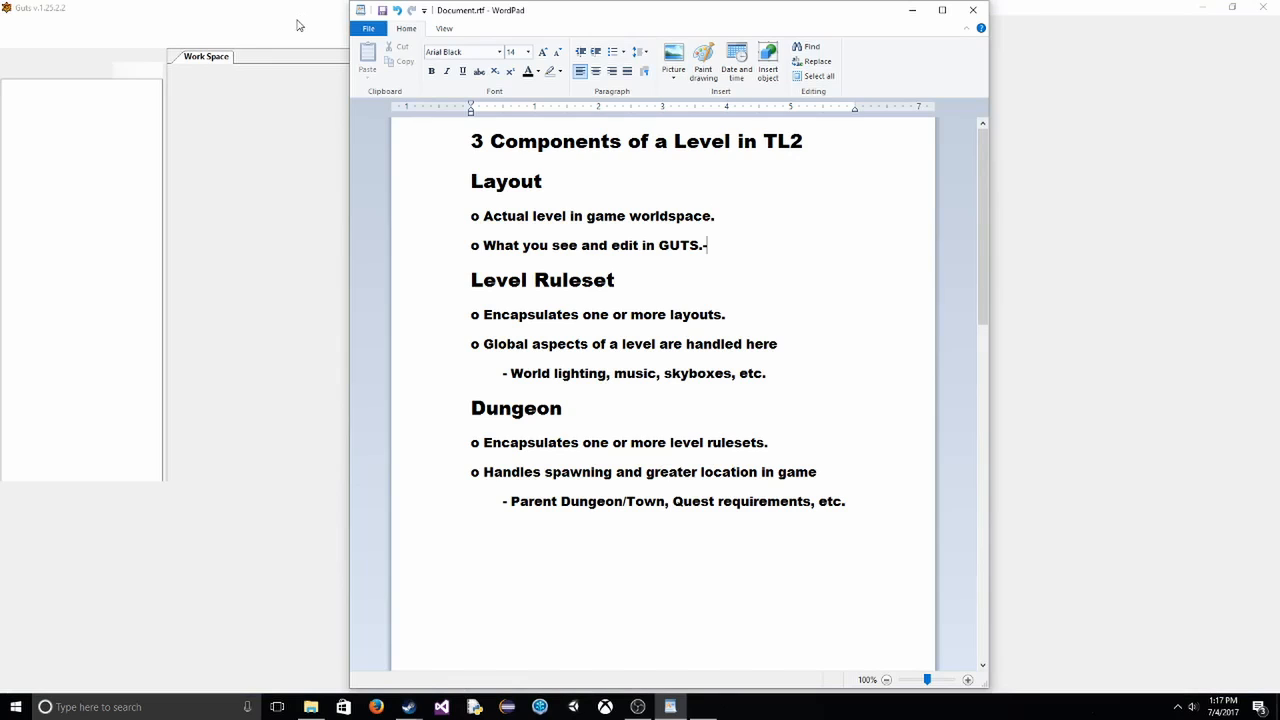
left_click(298, 231)
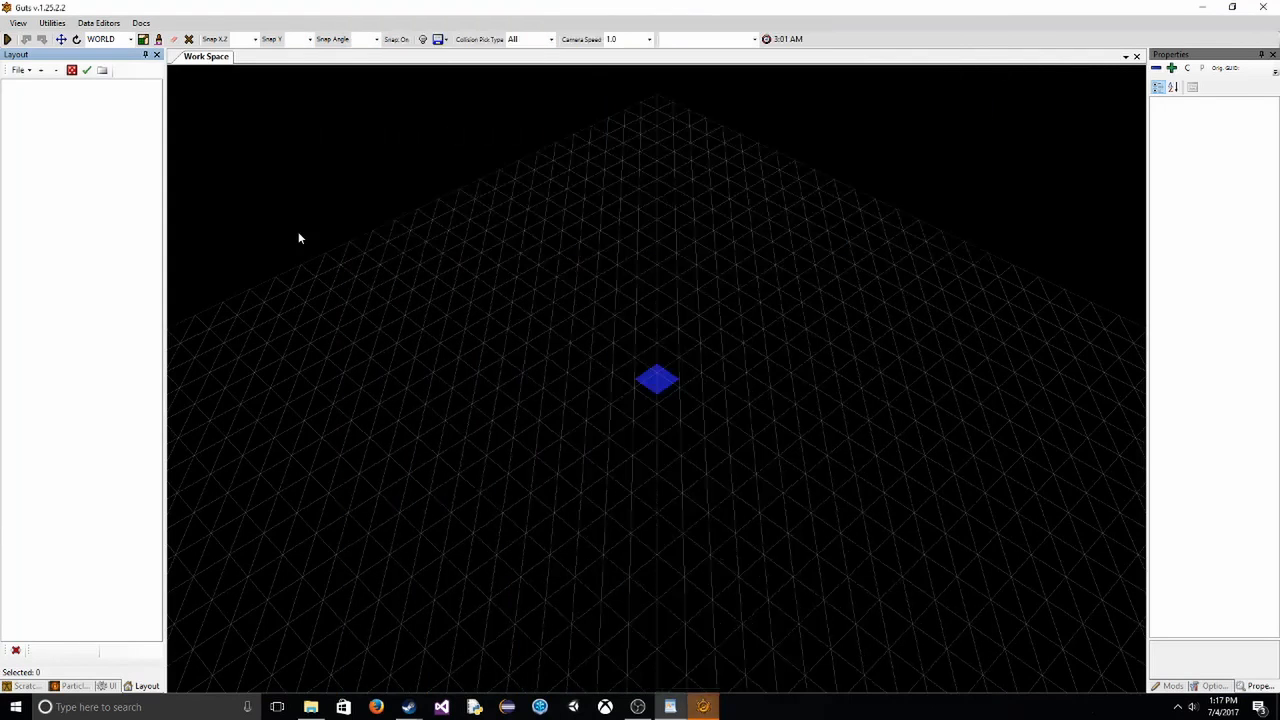
scroll(674, 296, "down", 3)
scroll(674, 295, "up", 1)
scroll(672, 292, "down", 4)
mouse_move(617, 306)
middle_mouse_down()
mouse_move(663, 326)
mouse_move(620, 303)
mouse_move(633, 351)
middle_mouse_up()
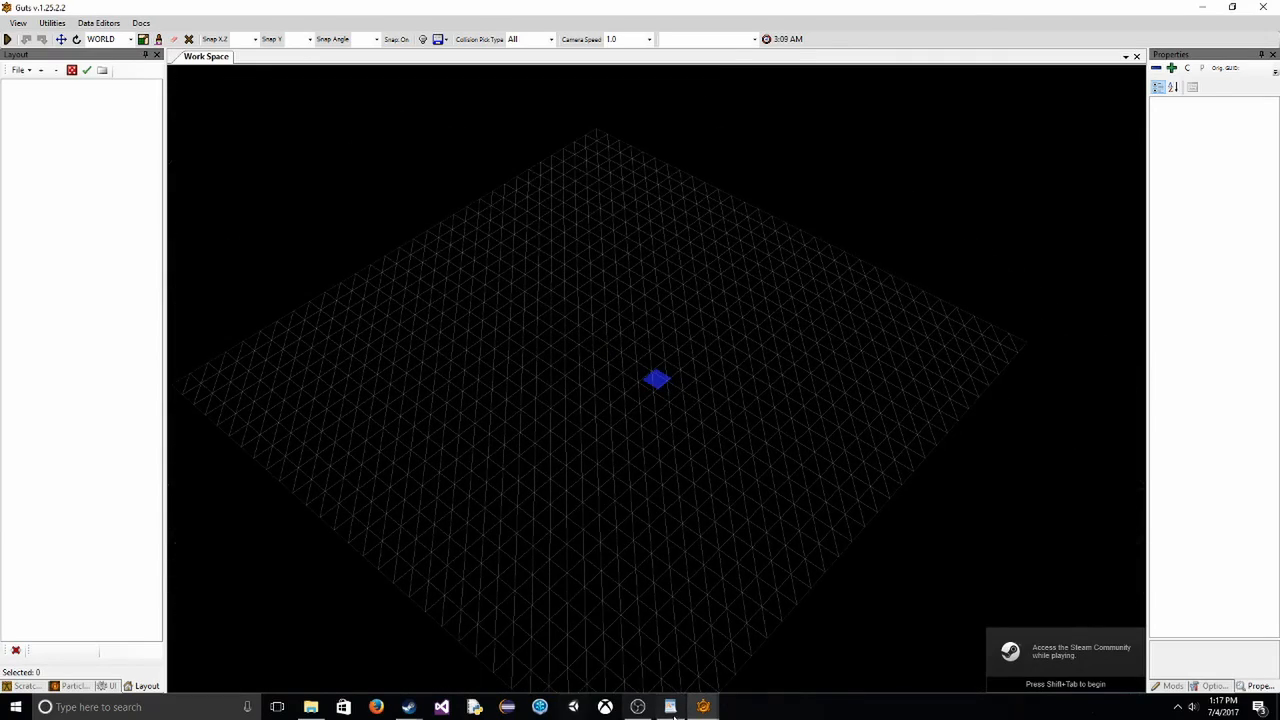
- Return to the WordPad notes and read the list of steps for creating a level
left_click(670, 707)
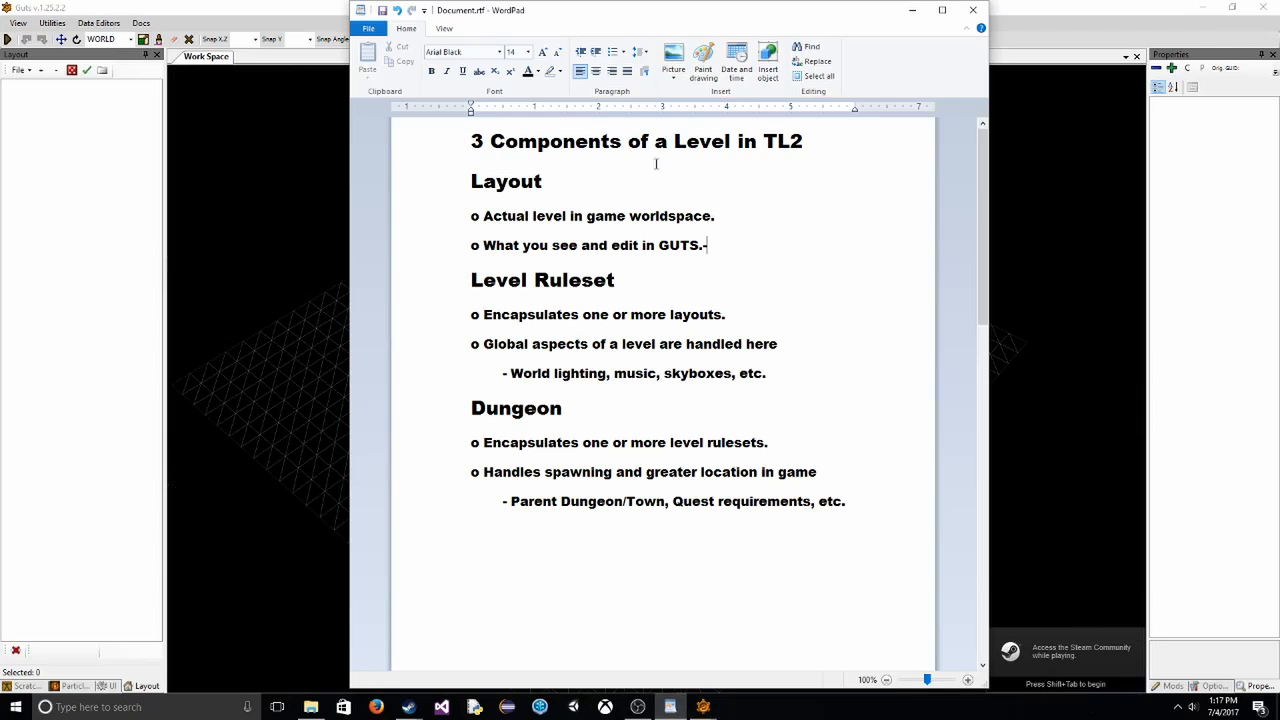
scroll(614, 380, "down", 10)
scroll(613, 379, "up", 5)
scroll(613, 379, "down", 5)
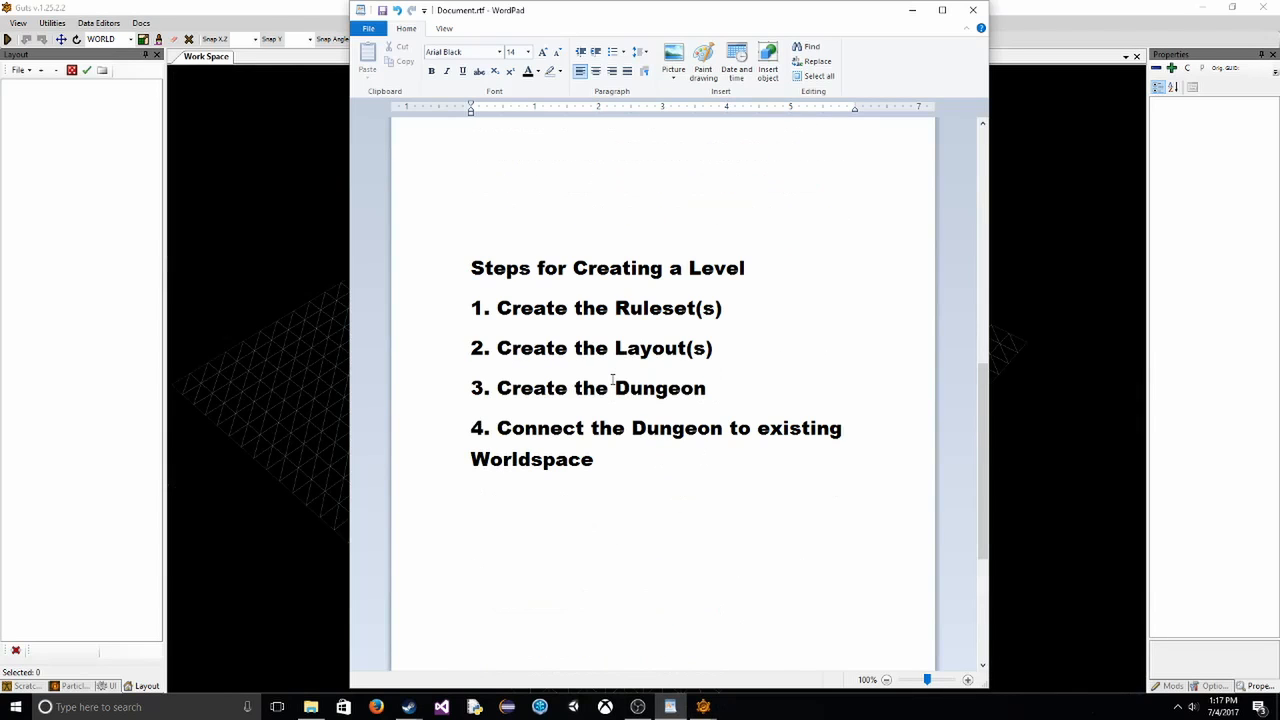
- Switch to GUTS and open the Level Rule Sets data editor
left_click(257, 322)
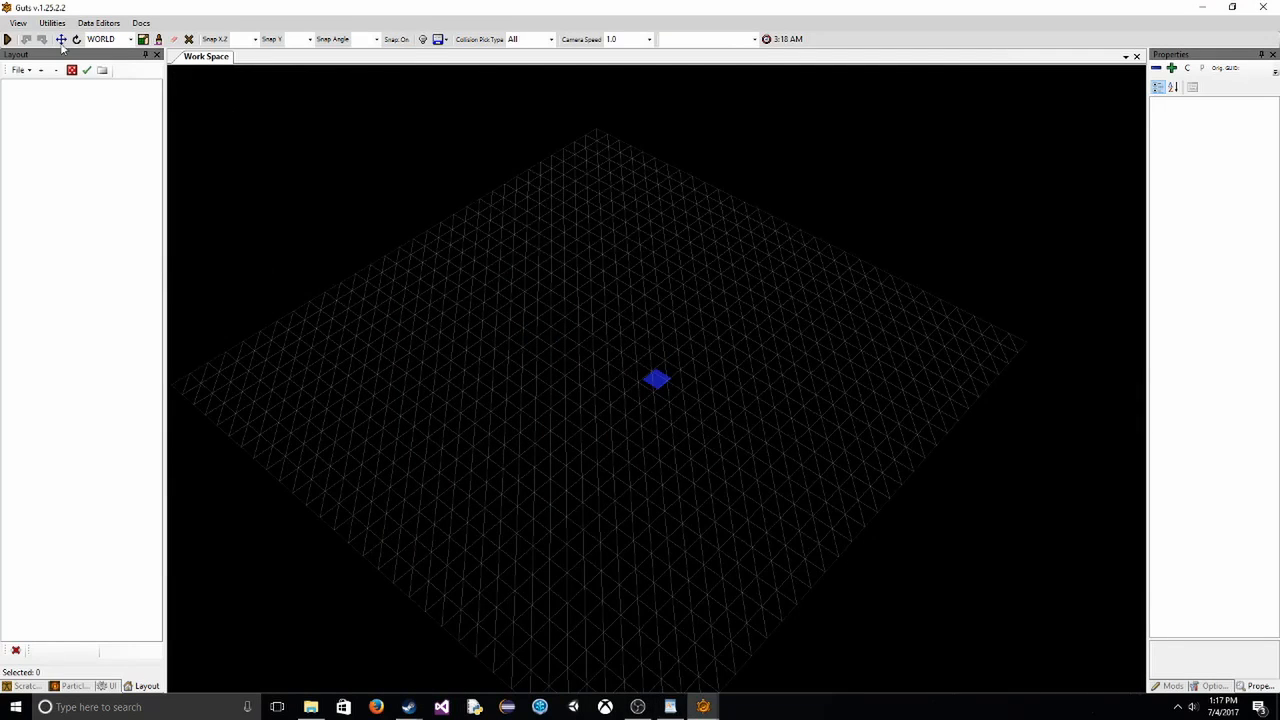
left_click(20, 23)
mouse_move(52, 26)
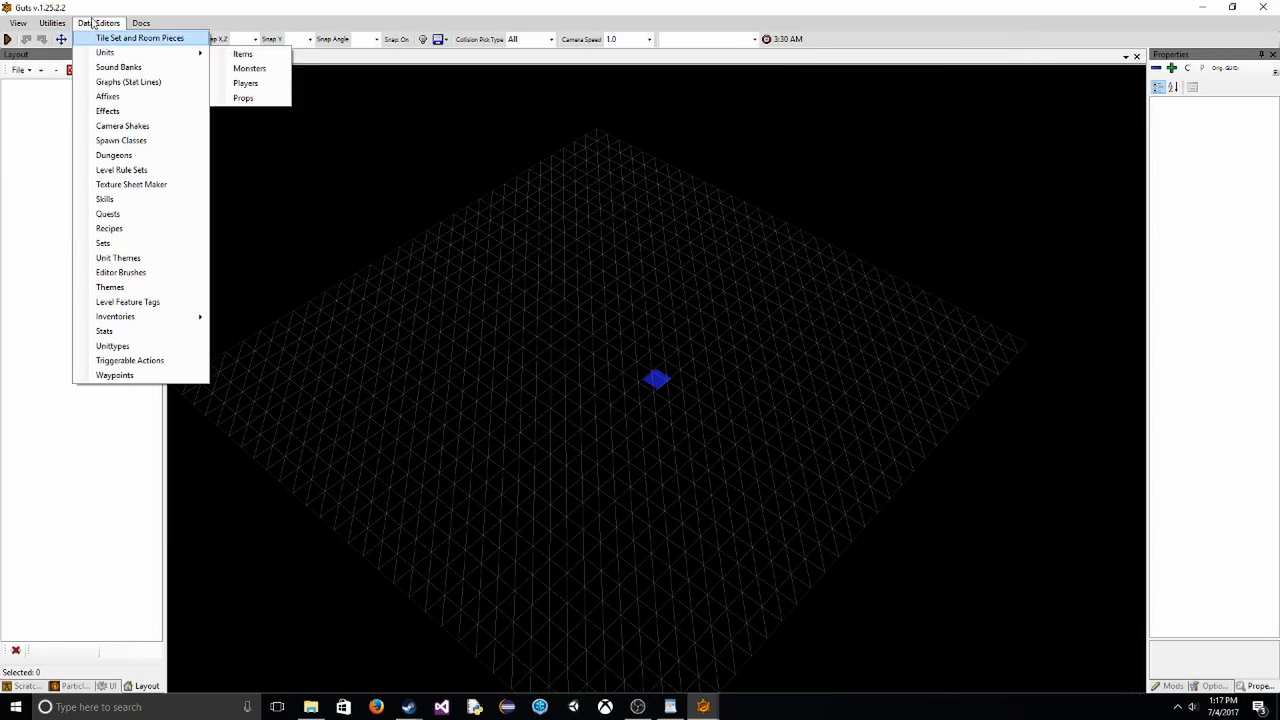
left_click(150, 170)
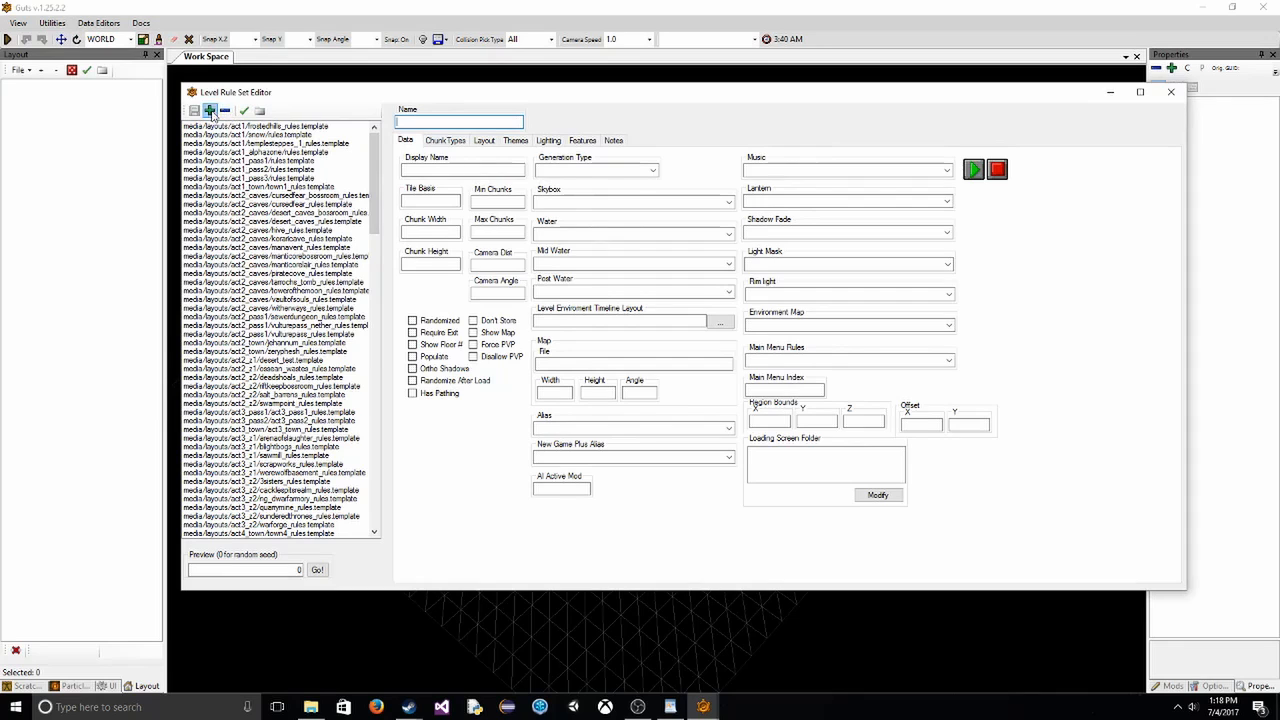
left_click(209, 110)
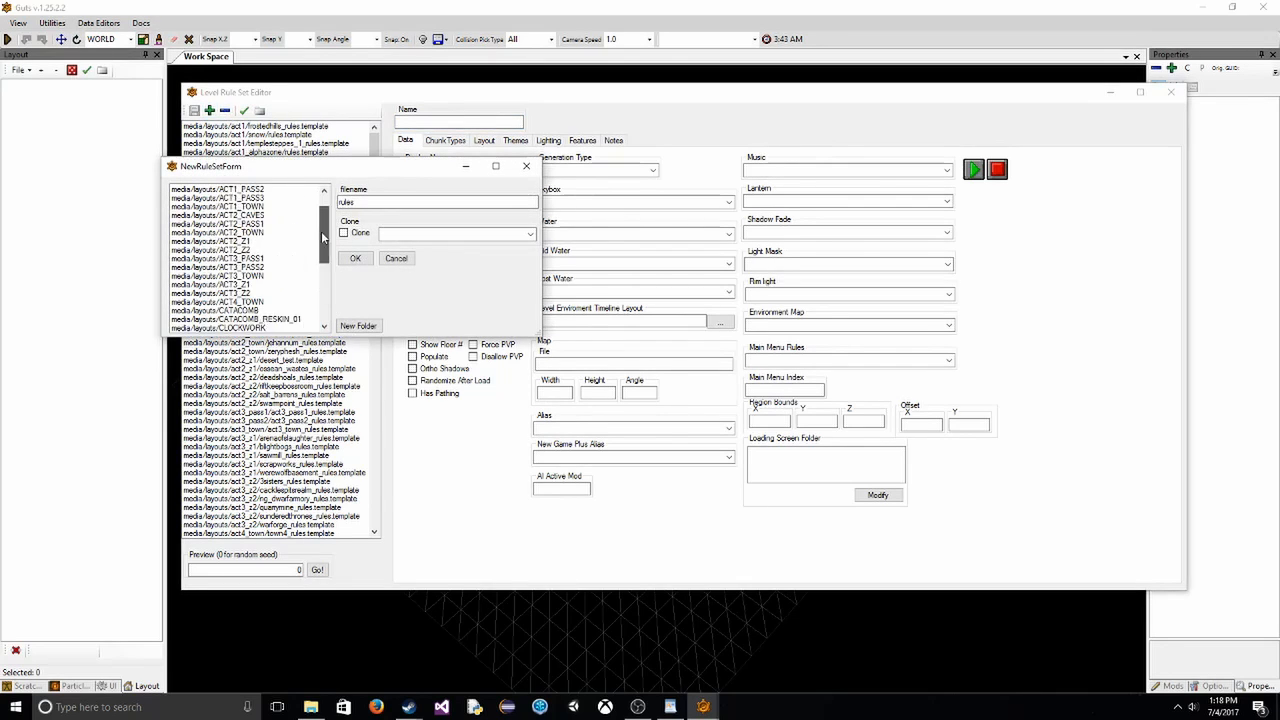
left_click(358, 326)
left_click(654, 267)
type("/layouts/my_test0_layouts")
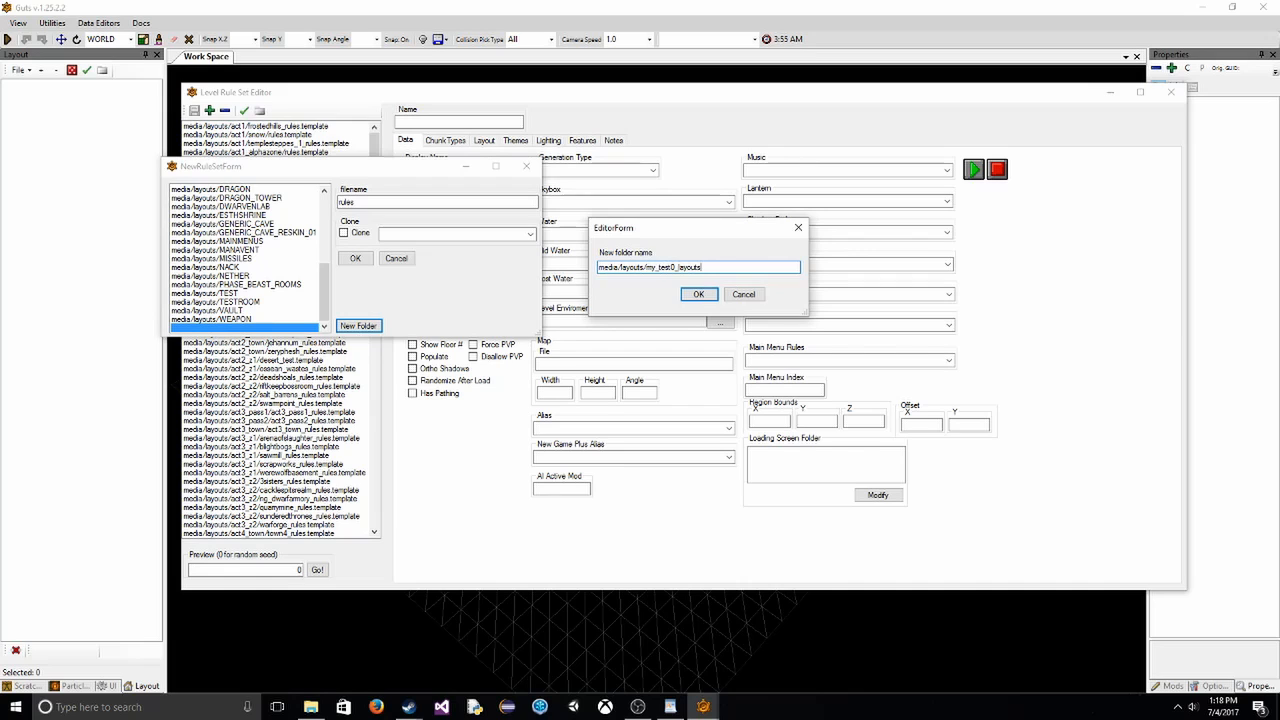
key("Return")
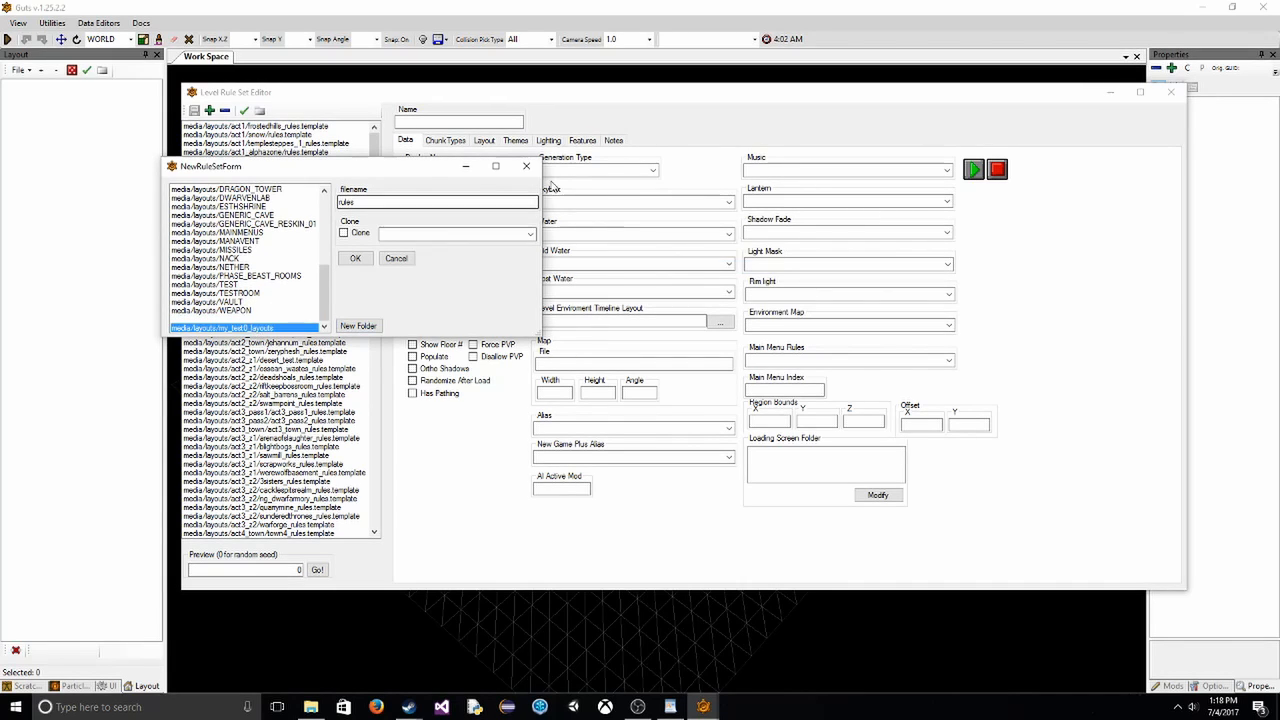
left_click(526, 166)
- Look through the existing rule set templates, examining the settings of several phase beast, main menu and vault rule sets
left_click_drag(373, 180, 345, 503)
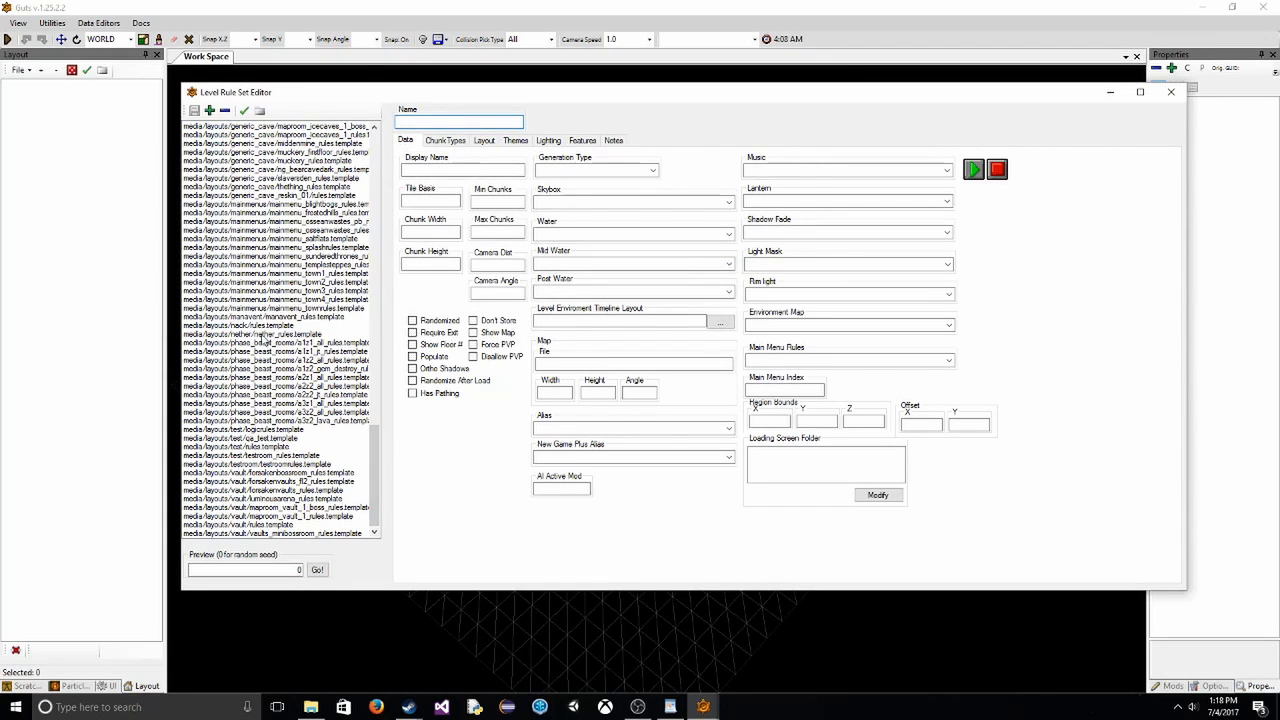
scroll(267, 340, "up", 3)
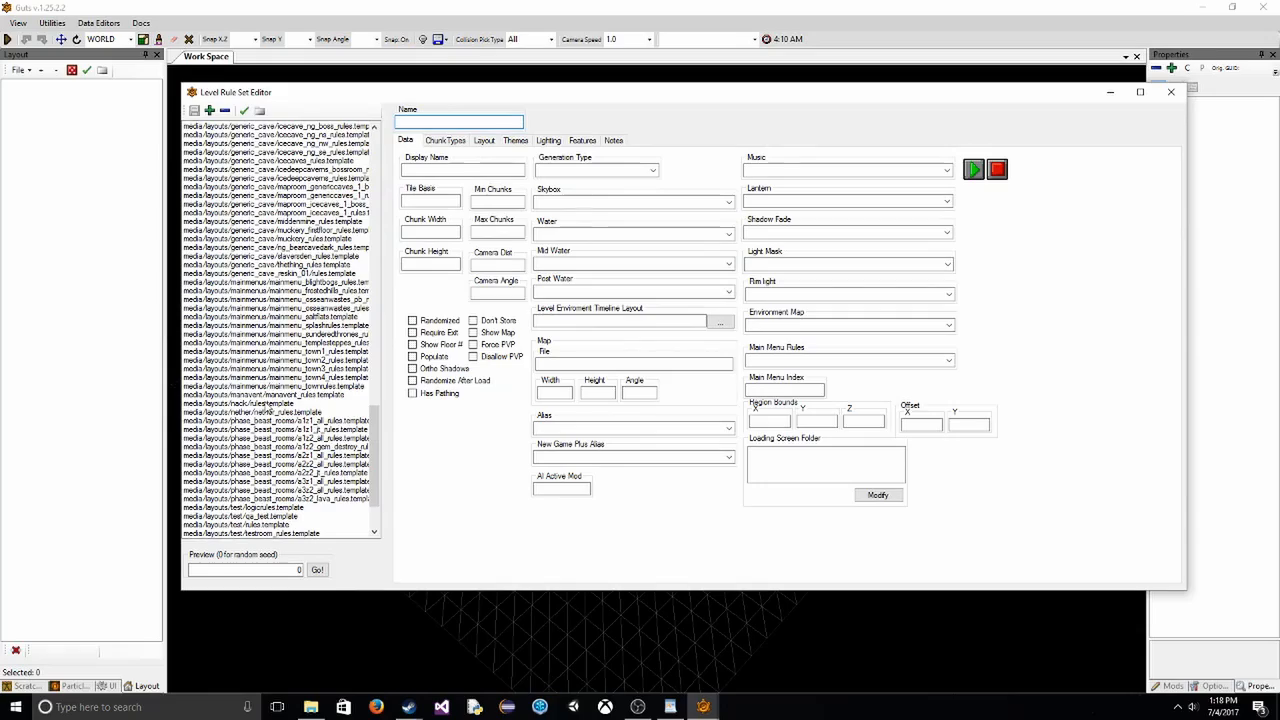
scroll(272, 405, "down", 3)
left_click_drag(377, 500, 366, 571)
left_click_drag(290, 524, 288, 447)
left_click(292, 457)
left_click(283, 422)
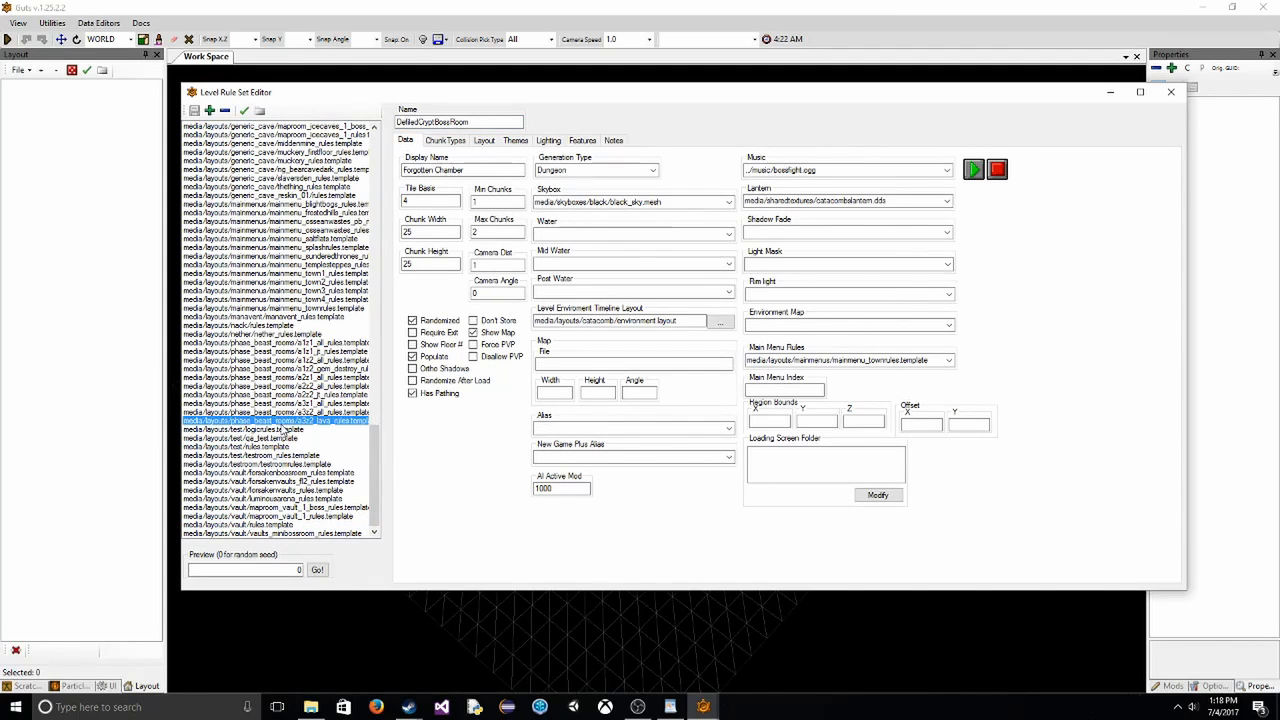
scroll(281, 420, "up", 1)
left_click(272, 369)
scroll(268, 374, "up", 3)
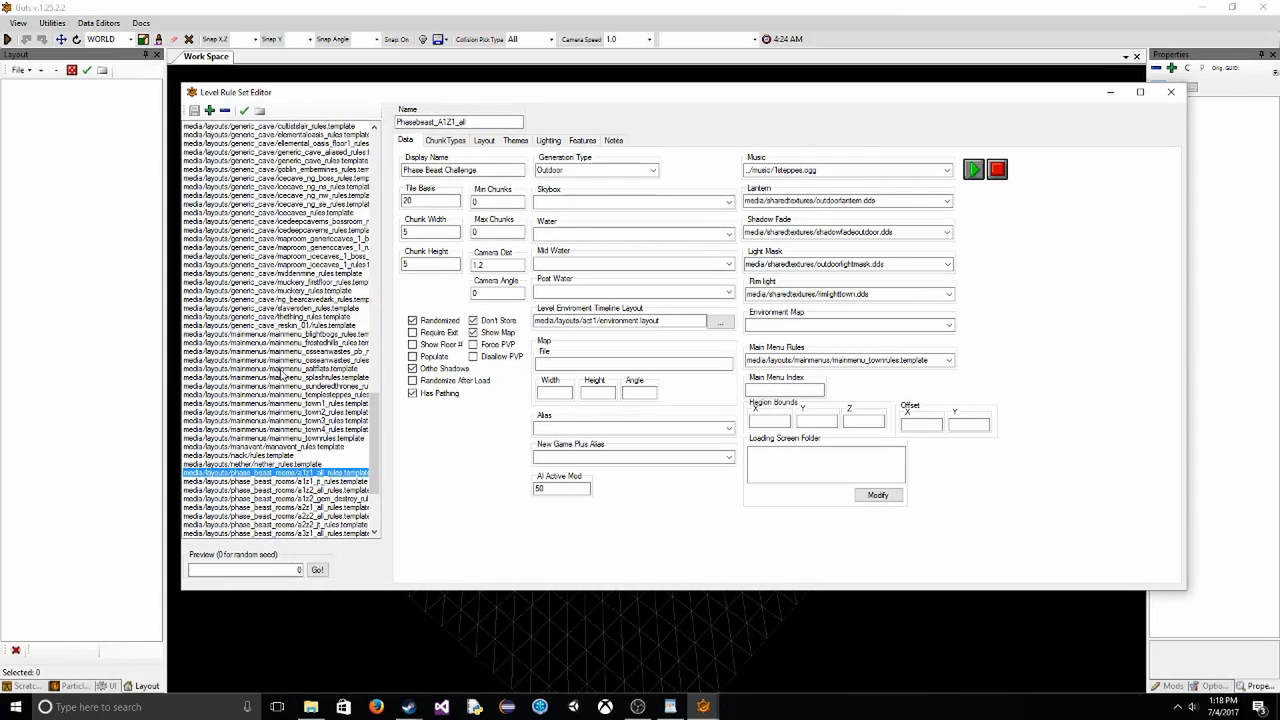
left_click(290, 447)
left_click(293, 437)
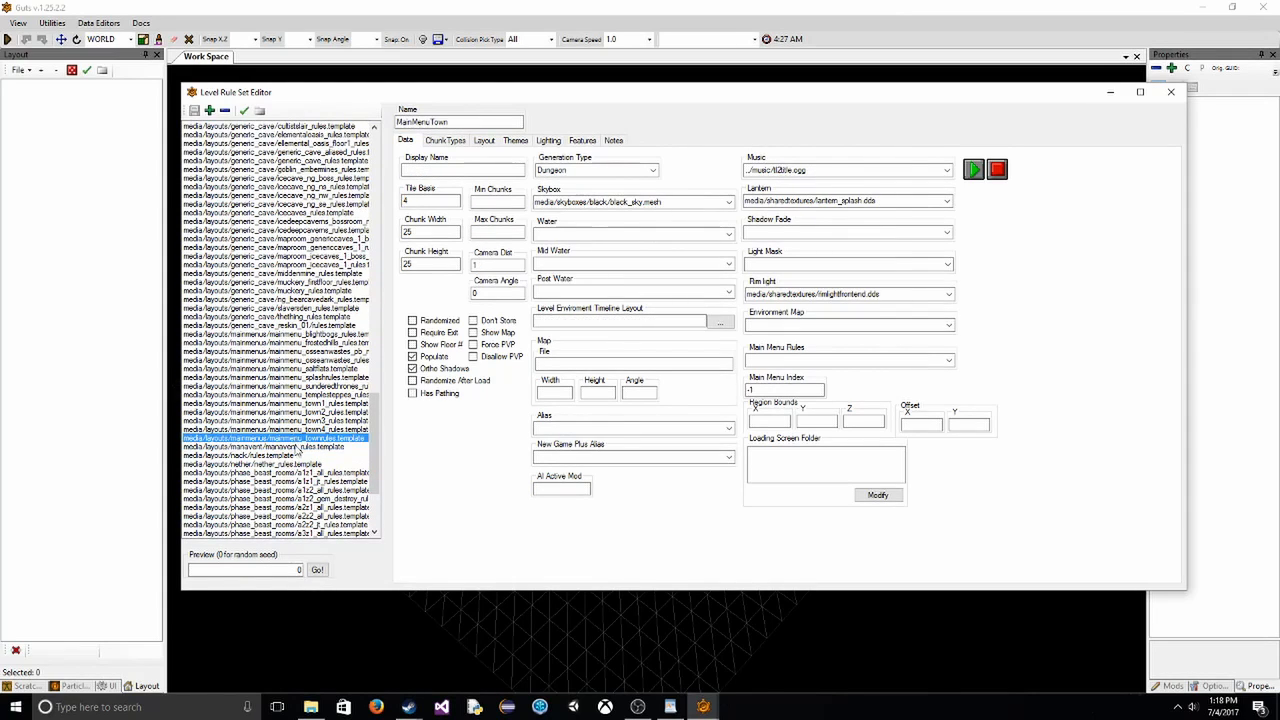
scroll(293, 451, "down", 5)
left_click(300, 516)
left_click_drag(375, 499, 379, 190)
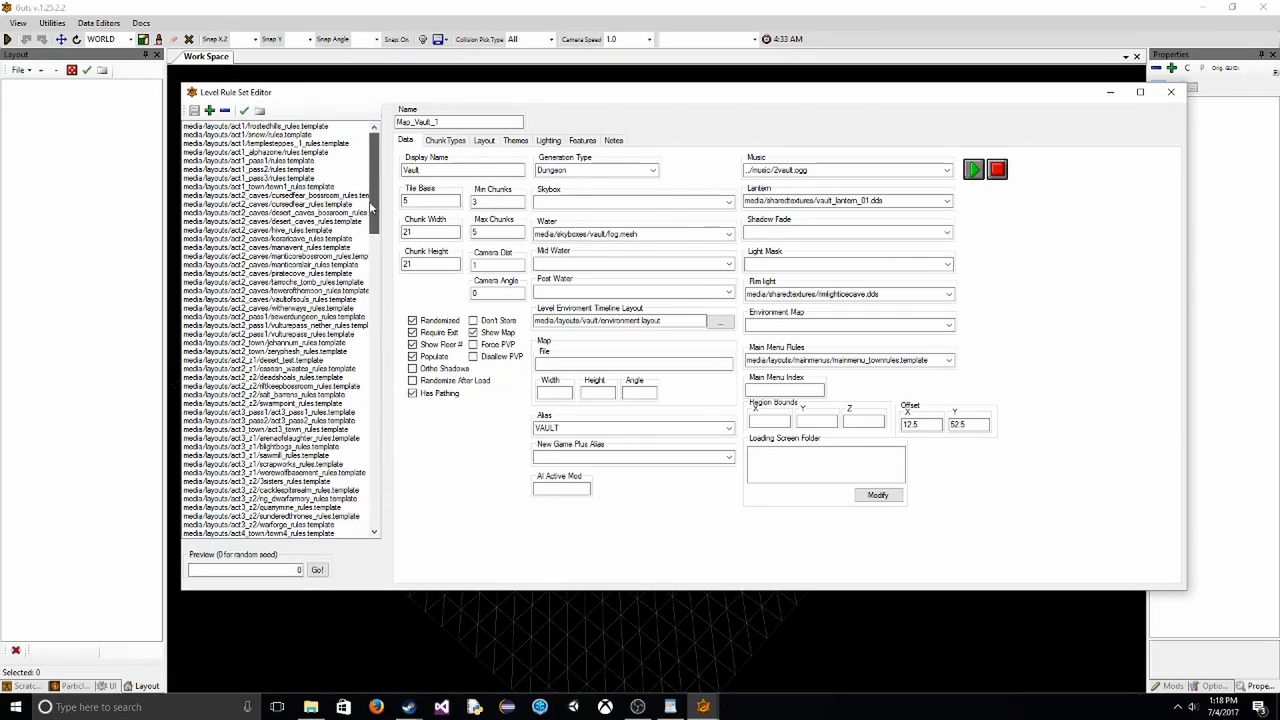
- Create a new rule set with the filename rules in a new folder media/layouts/mytest0layouts
left_click(211, 110)
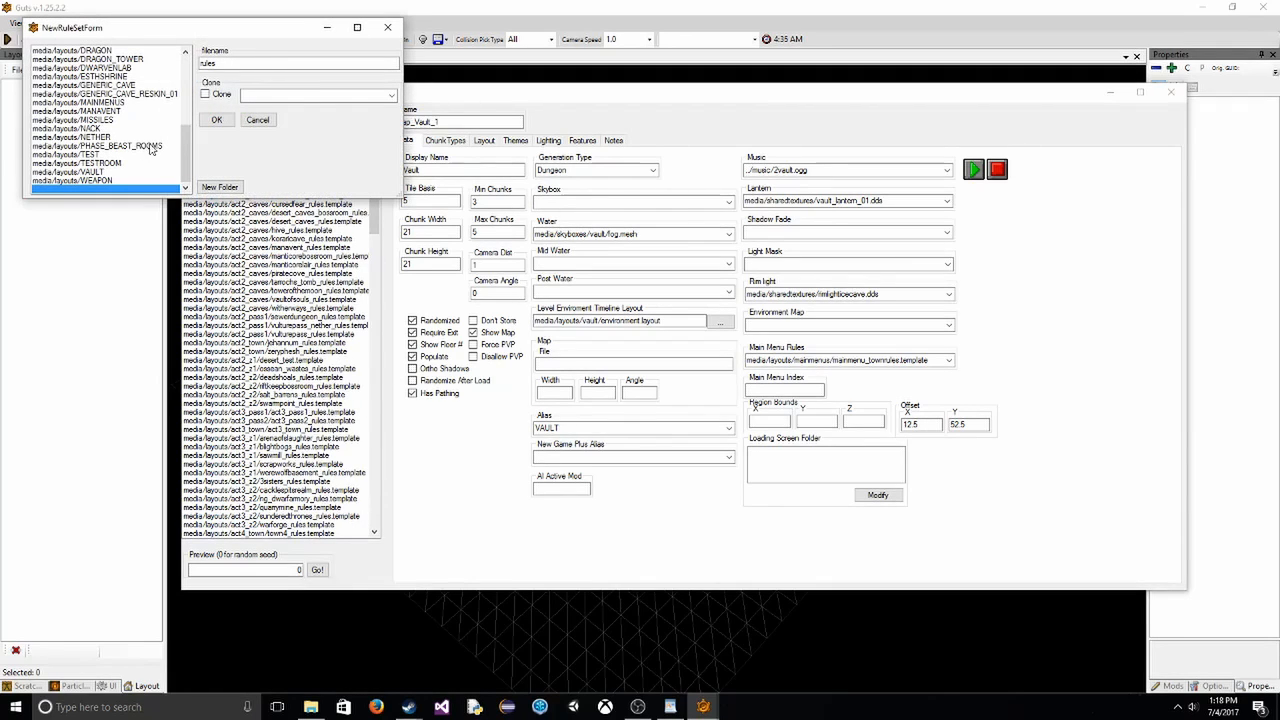
left_click(216, 187)
left_click(682, 268)
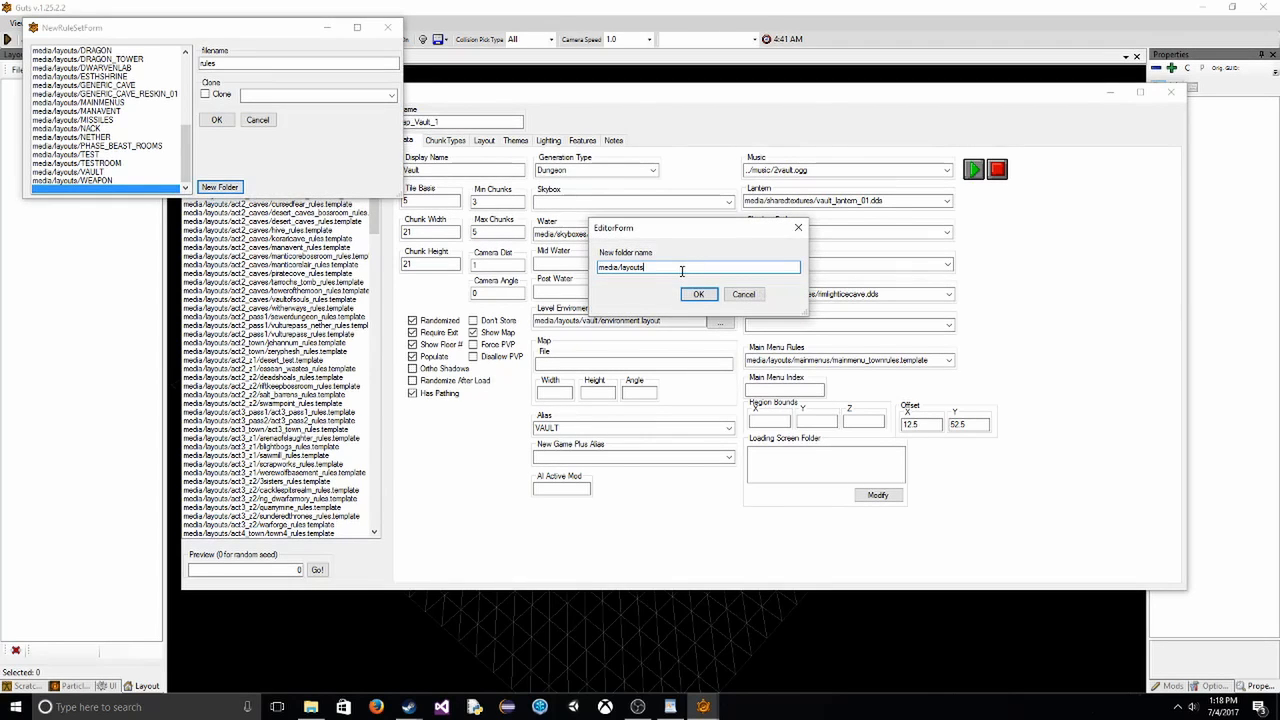
type("/mytest0layouts")
key("Return")
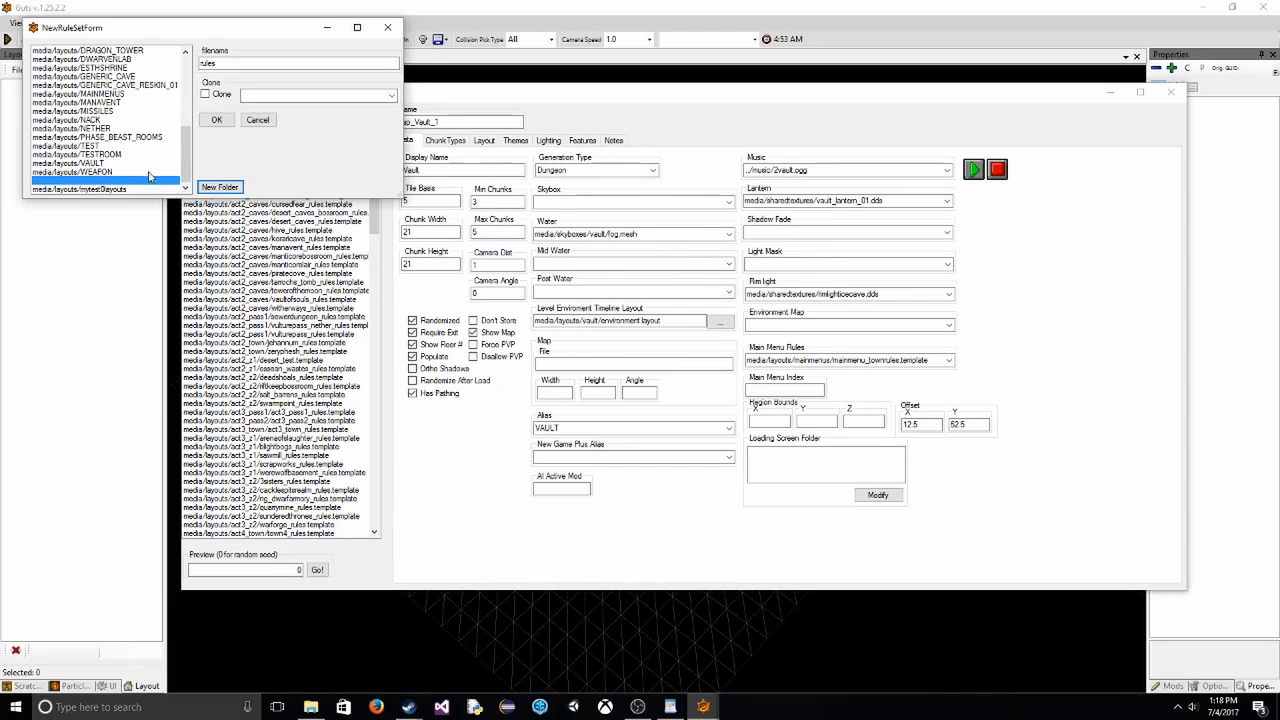
left_click(216, 120)
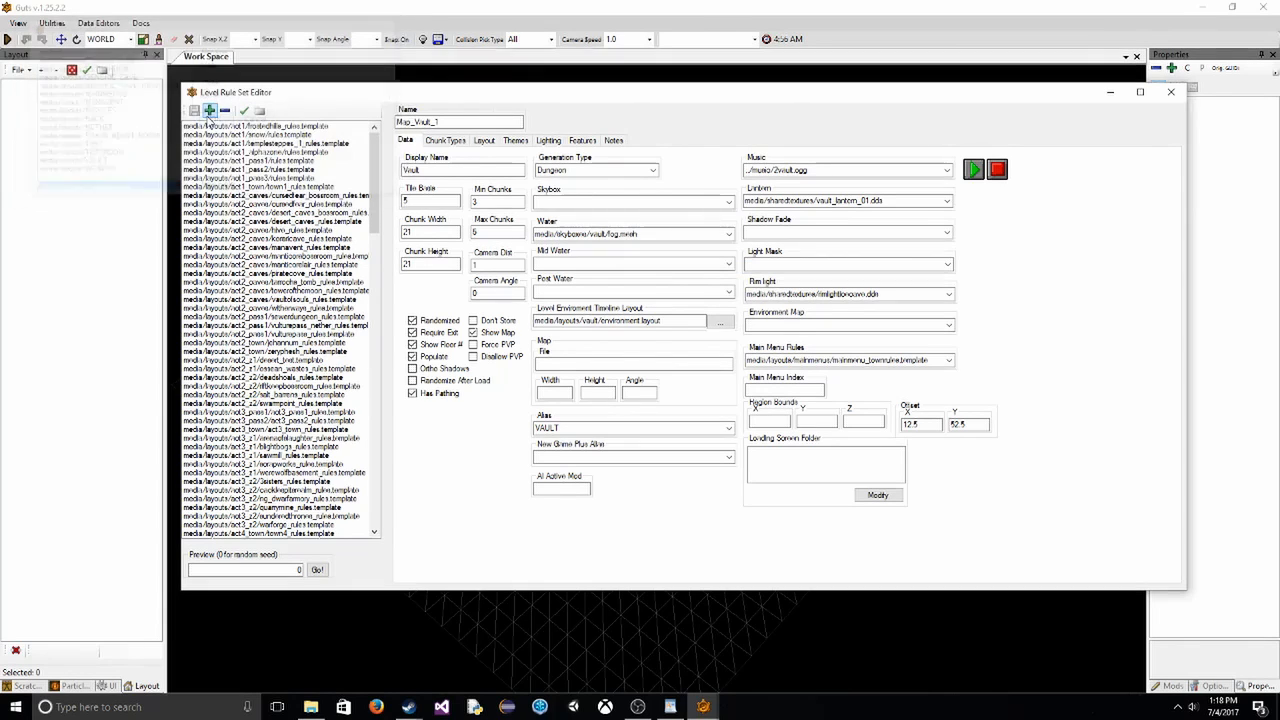
- Find the new mytest0layouts rules template in the rule set list and load it for editing
left_click_drag(370, 195, 351, 541)
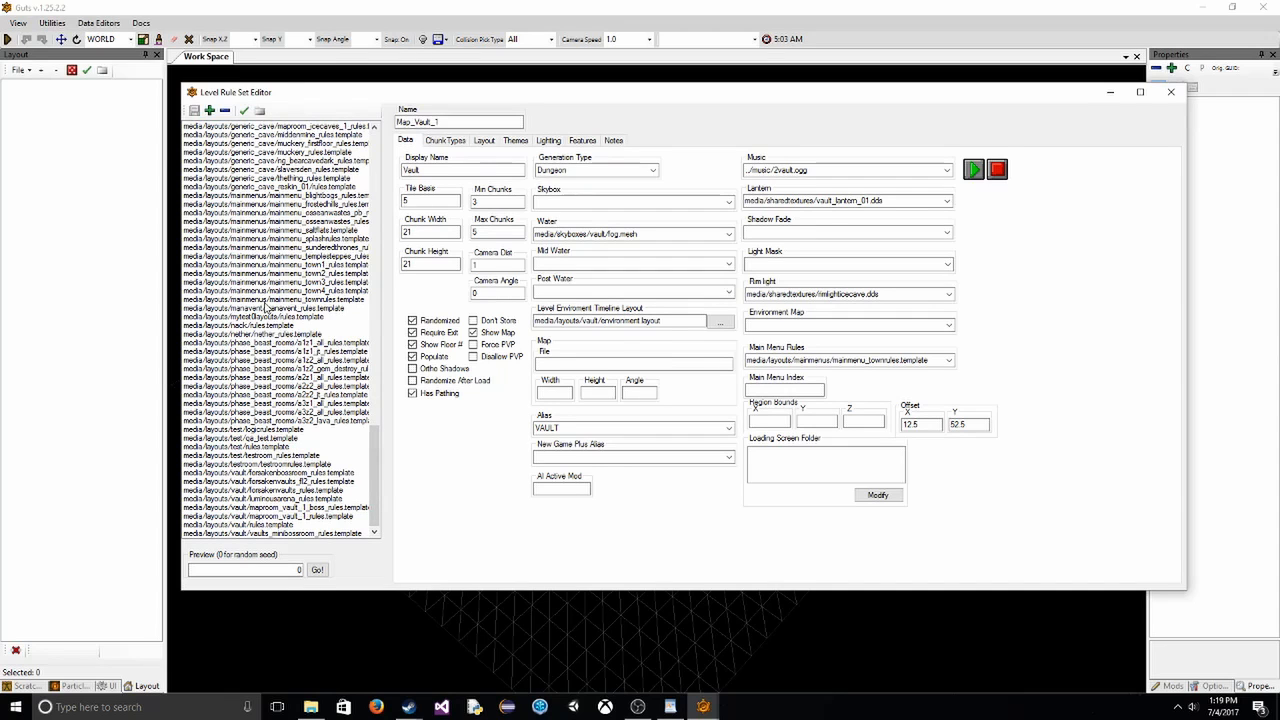
scroll(265, 415, "up", 2)
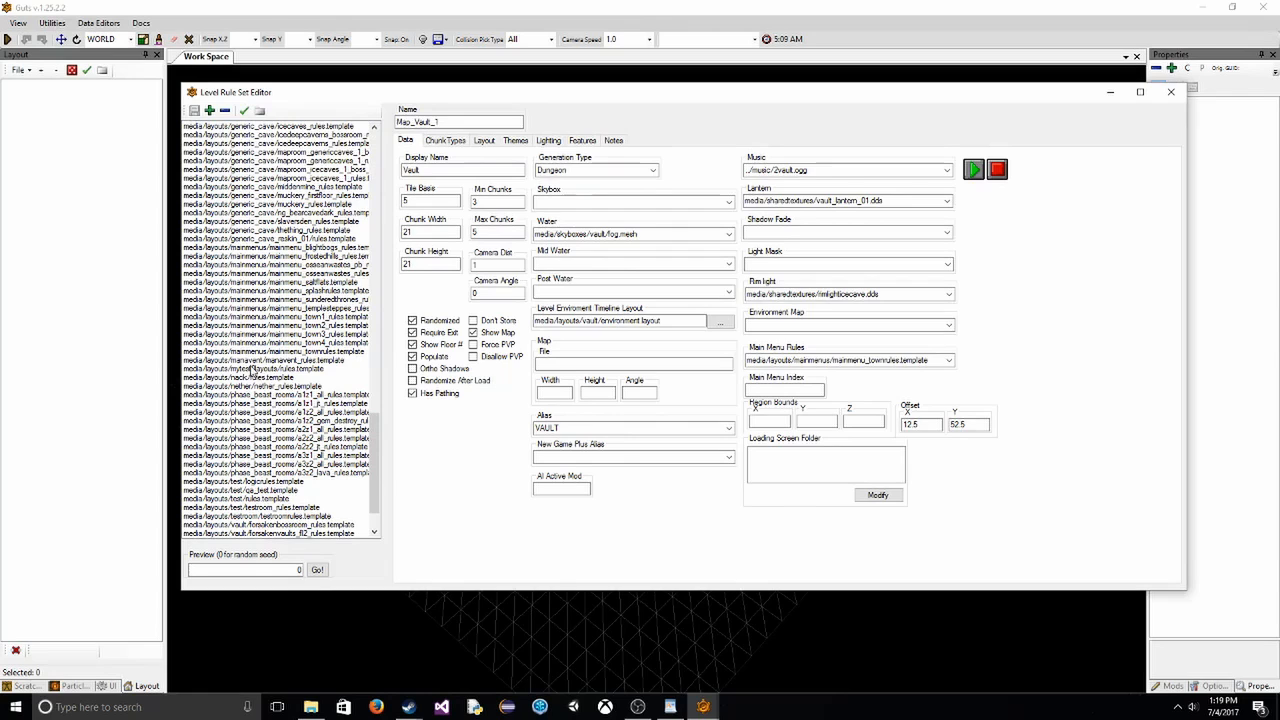
left_click(253, 369)
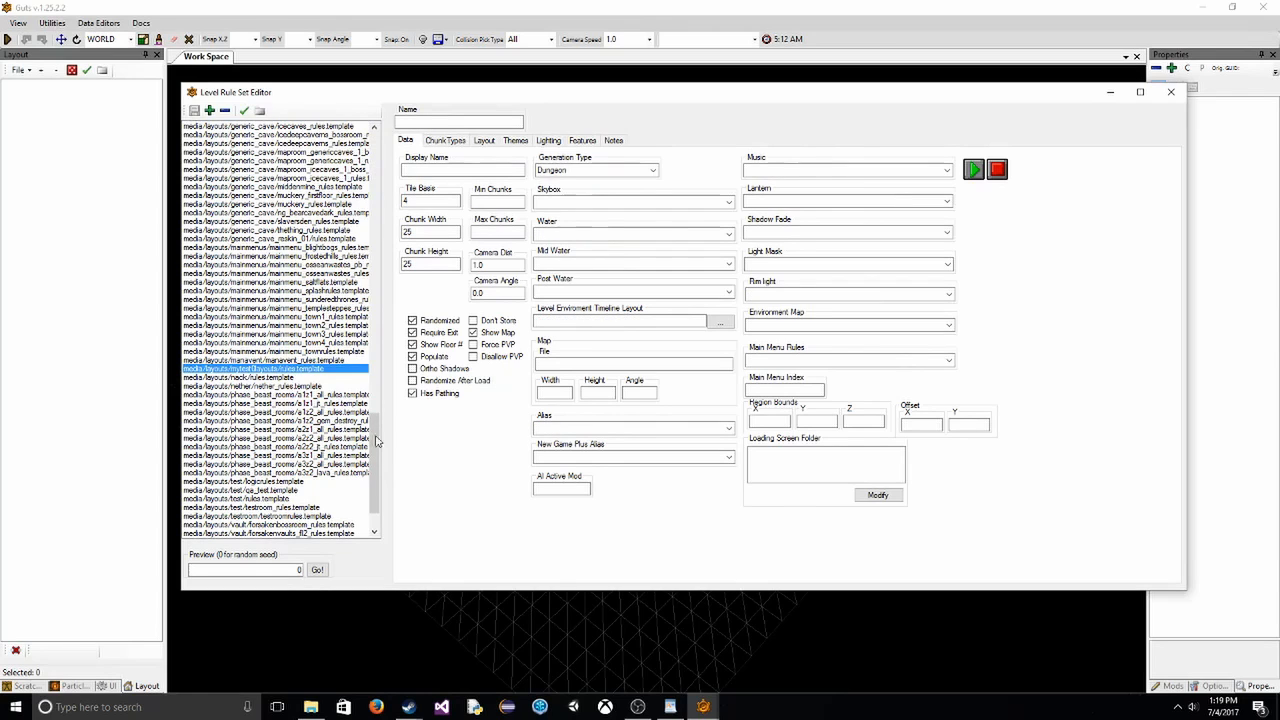
- Set both the name and the display name of the mytest0layouts rule set to test0
left_click_drag(378, 445, 357, 522)
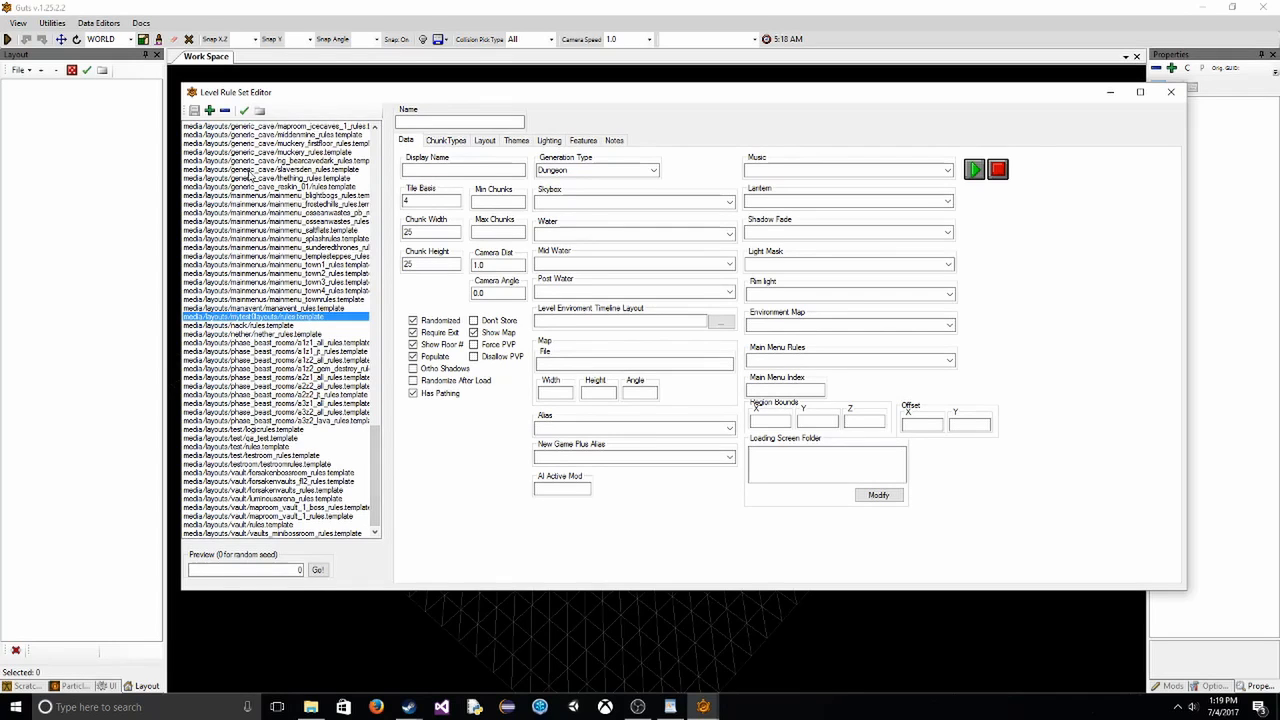
left_click(416, 120)
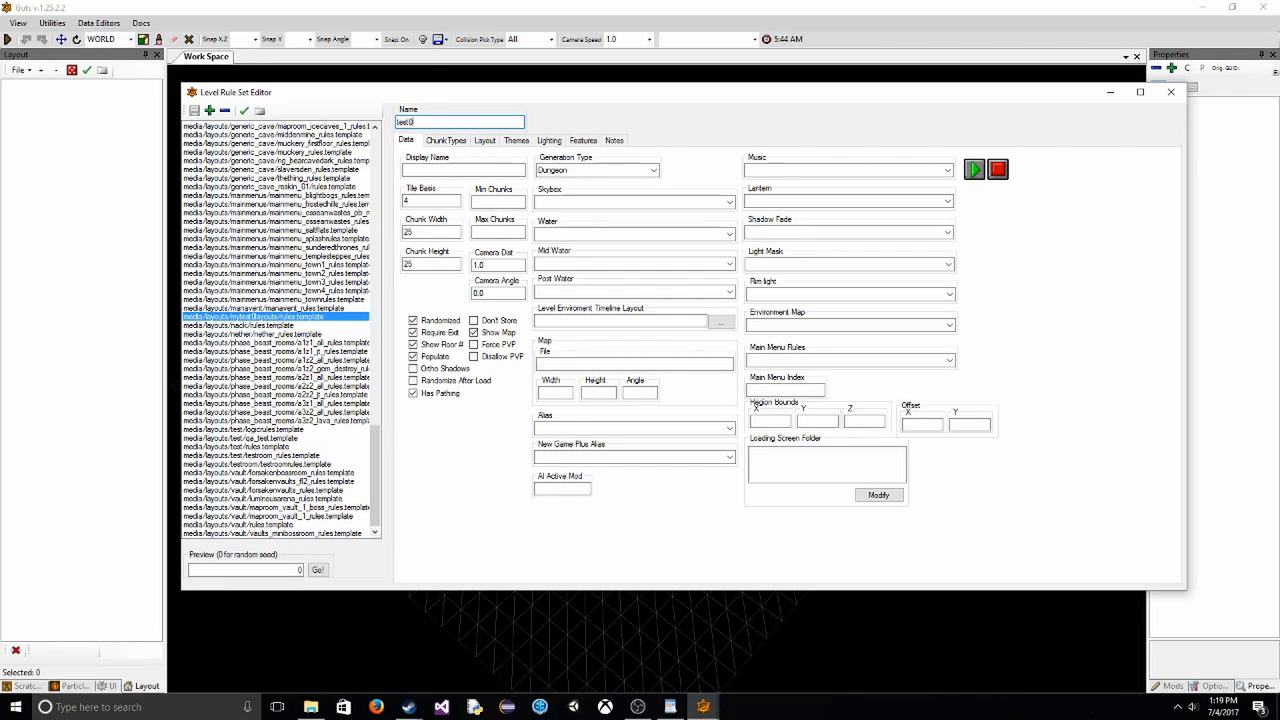
left_click(441, 170)
type("test0")
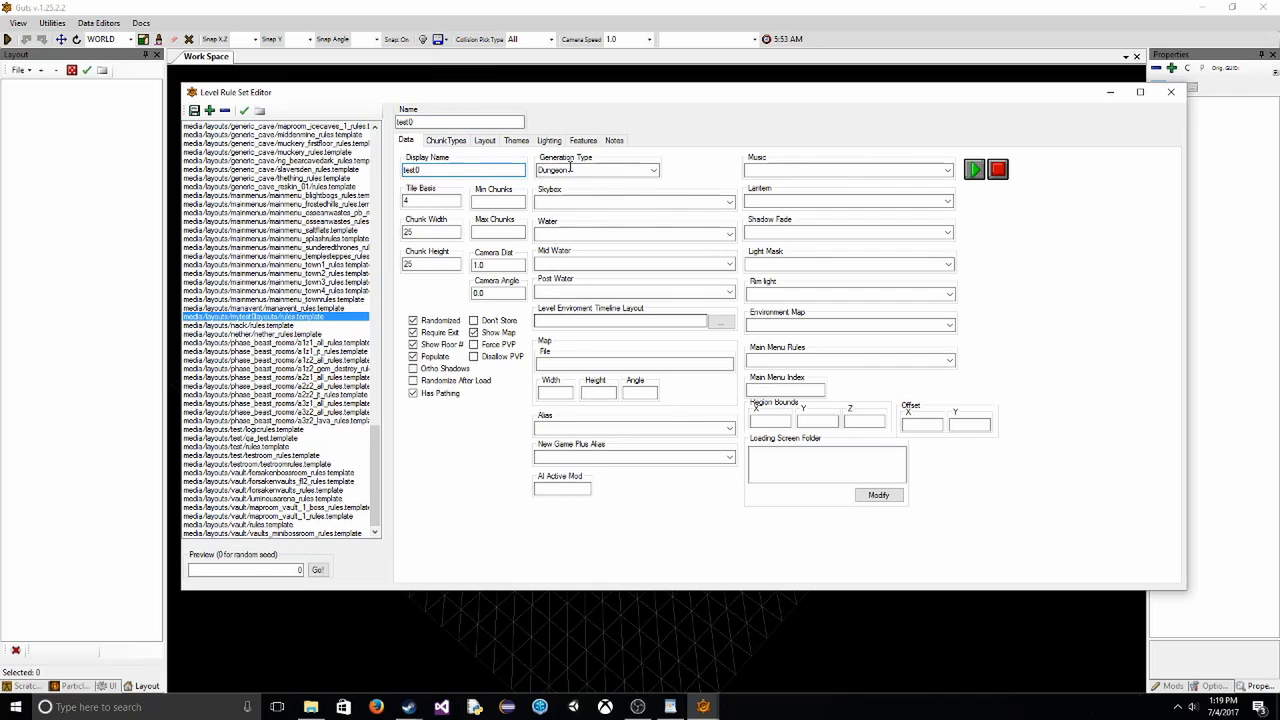
- Look through the available Skybox and Shadow Fade options for the test0 rule set without choosing any
left_click(729, 203)
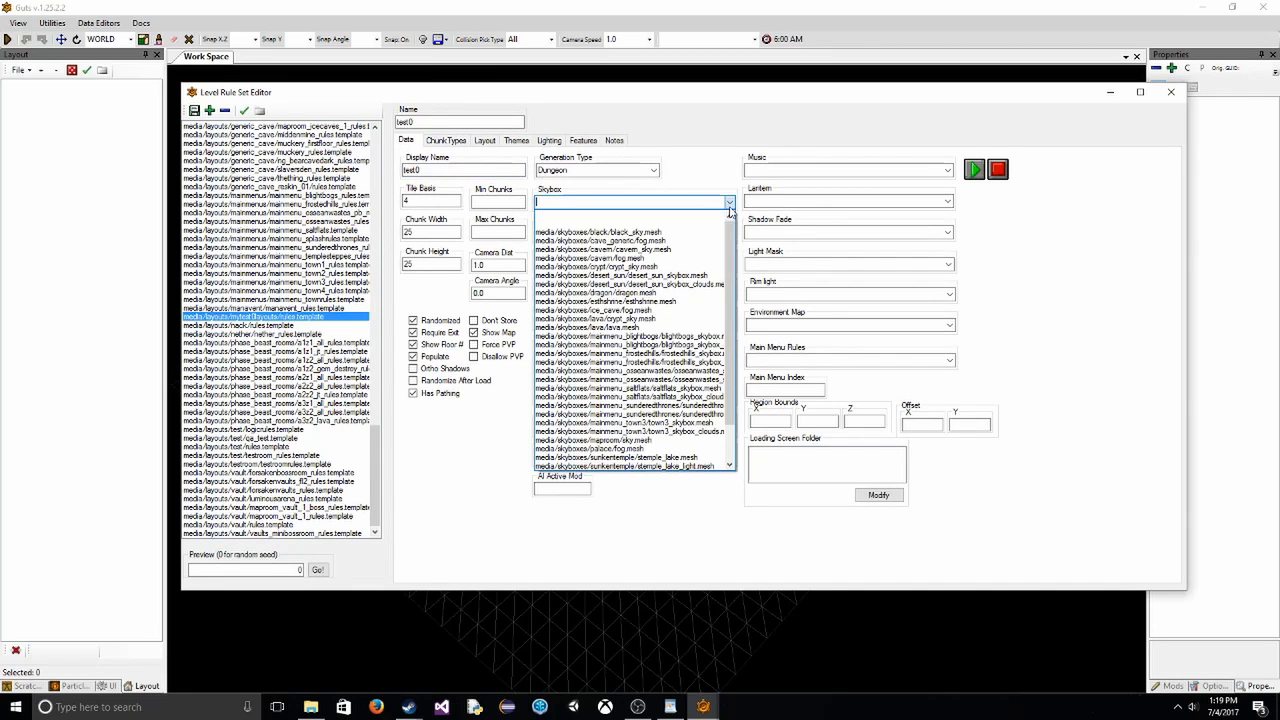
left_click(730, 204)
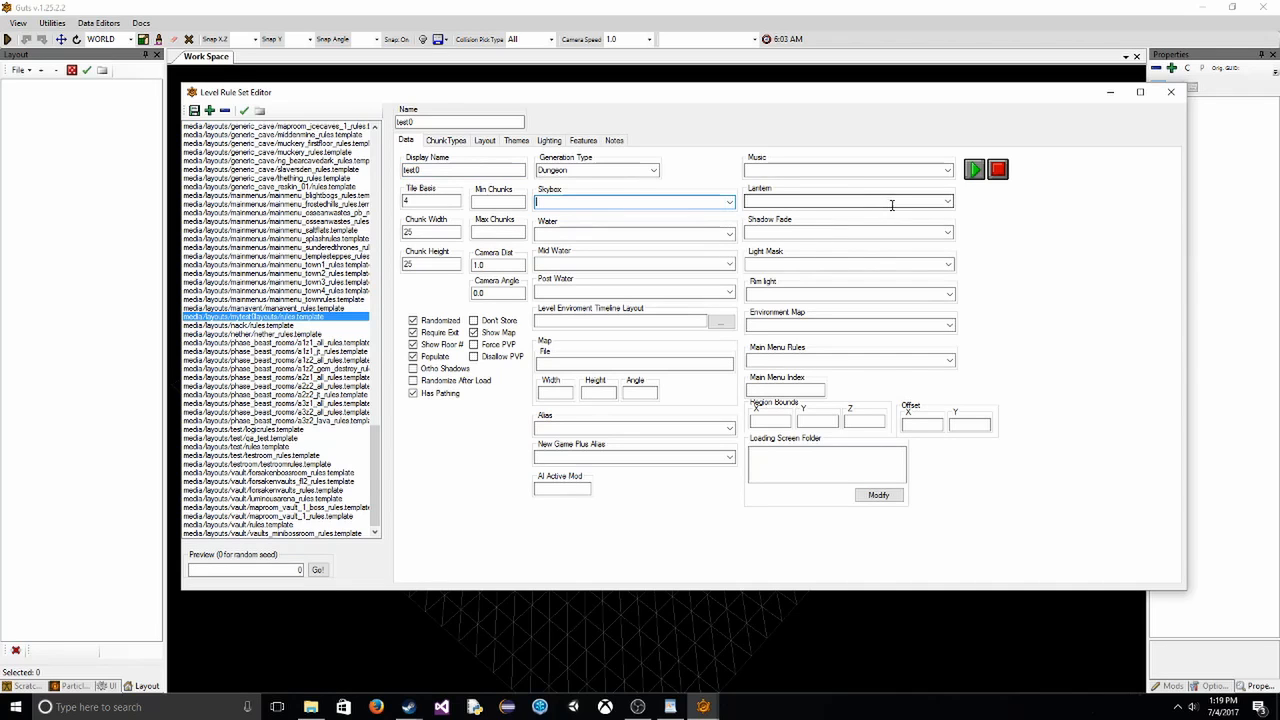
left_click(947, 233)
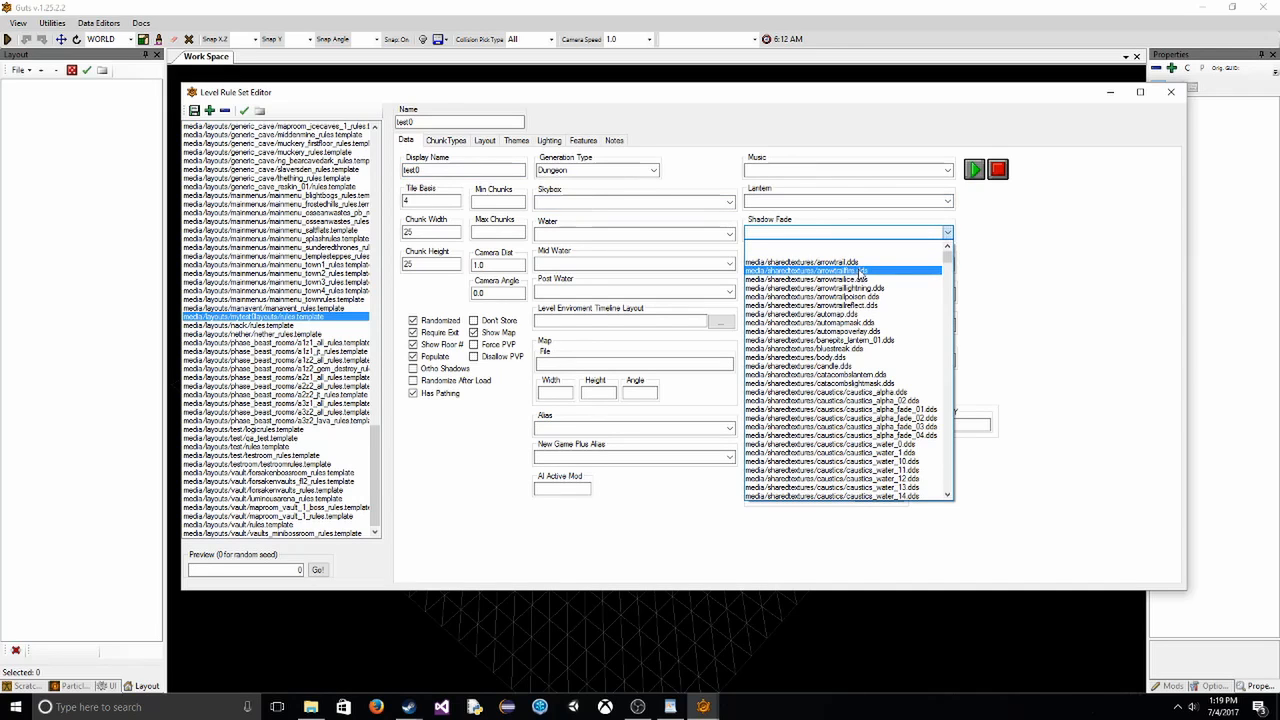
left_click(1038, 247)
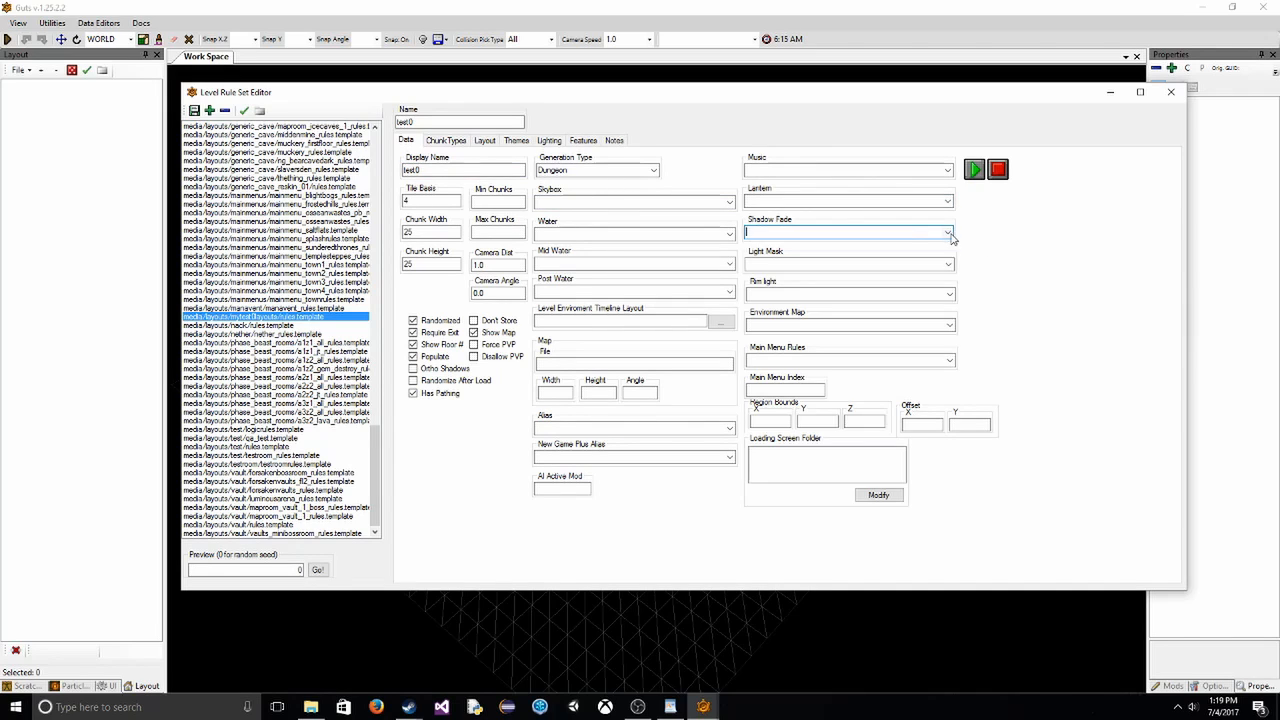
left_click(948, 232)
left_click(1005, 252)
left_click(948, 232)
mouse_move(948, 258)
left_mouse_down()
mouse_move(952, 470)
mouse_move(950, 252)
left_mouse_up()
left_click(1032, 238)
- Examine the generic cave middenmine rule set for reference and return to the mytest0layouts rules template
left_click_drag(378, 480, 382, 428)
left_click(320, 360)
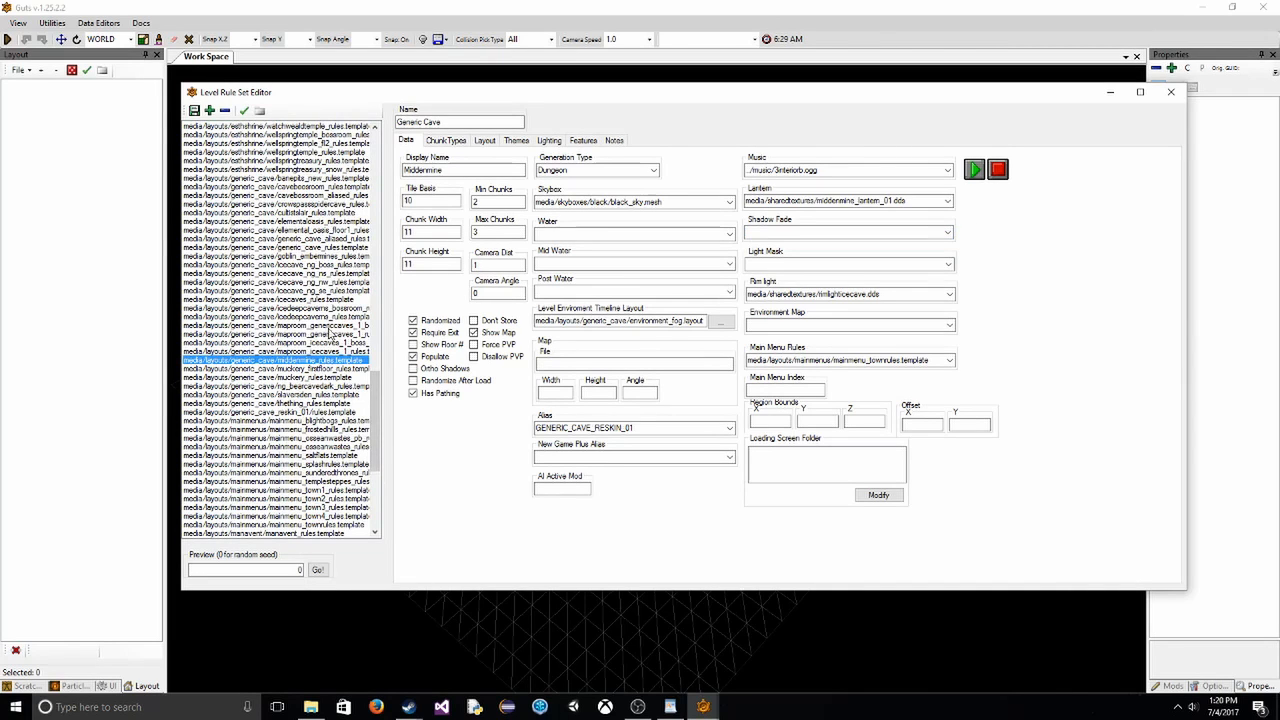
scroll(330, 333, "down", 9)
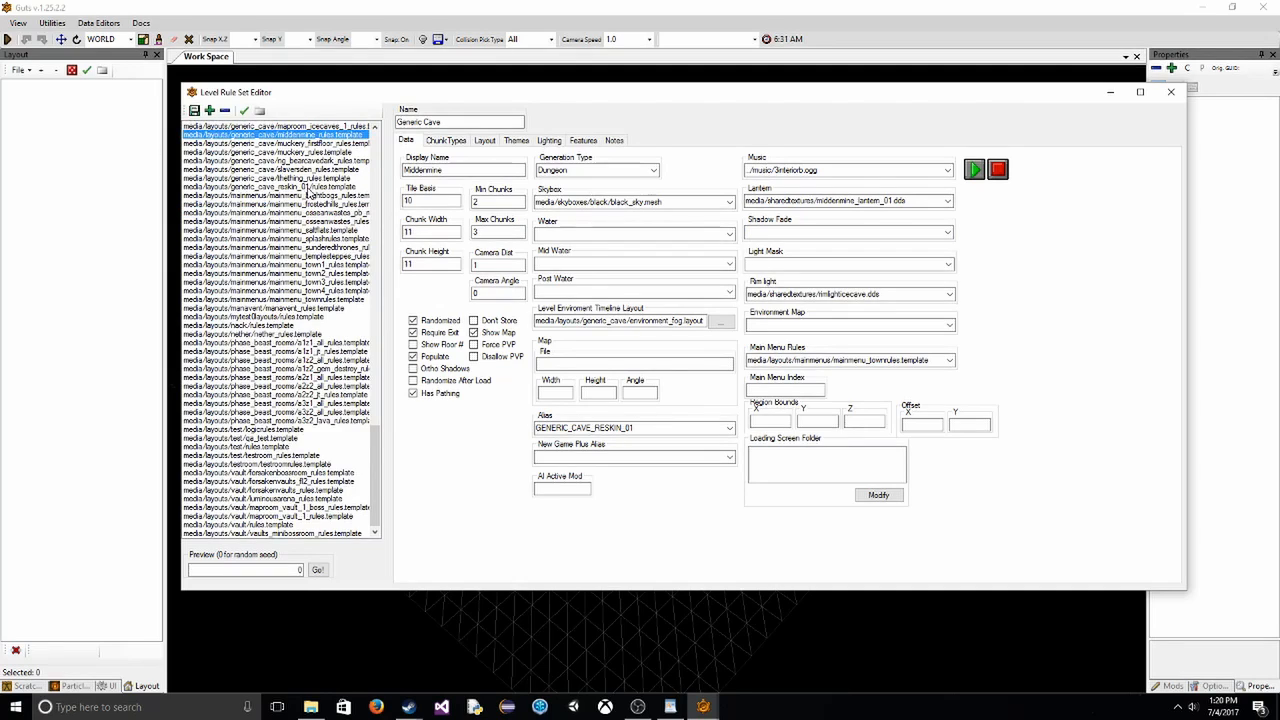
left_click_drag(530, 92, 504, 131)
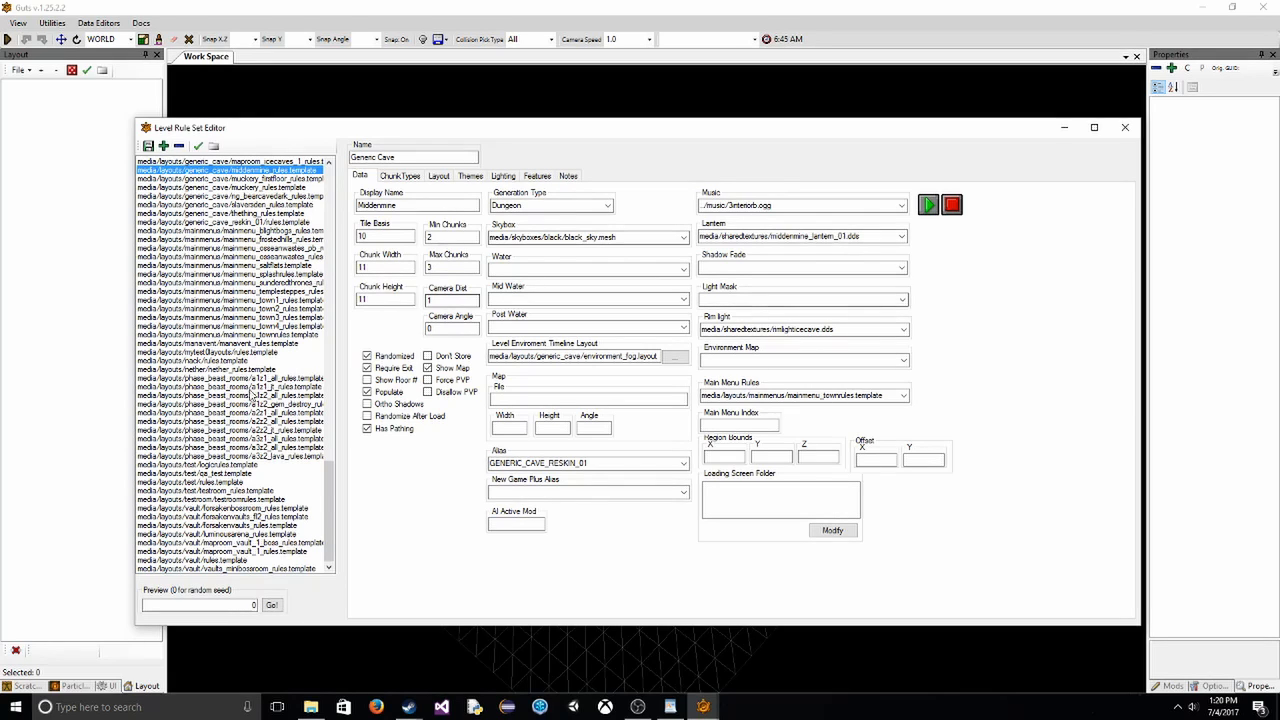
left_click(222, 354)
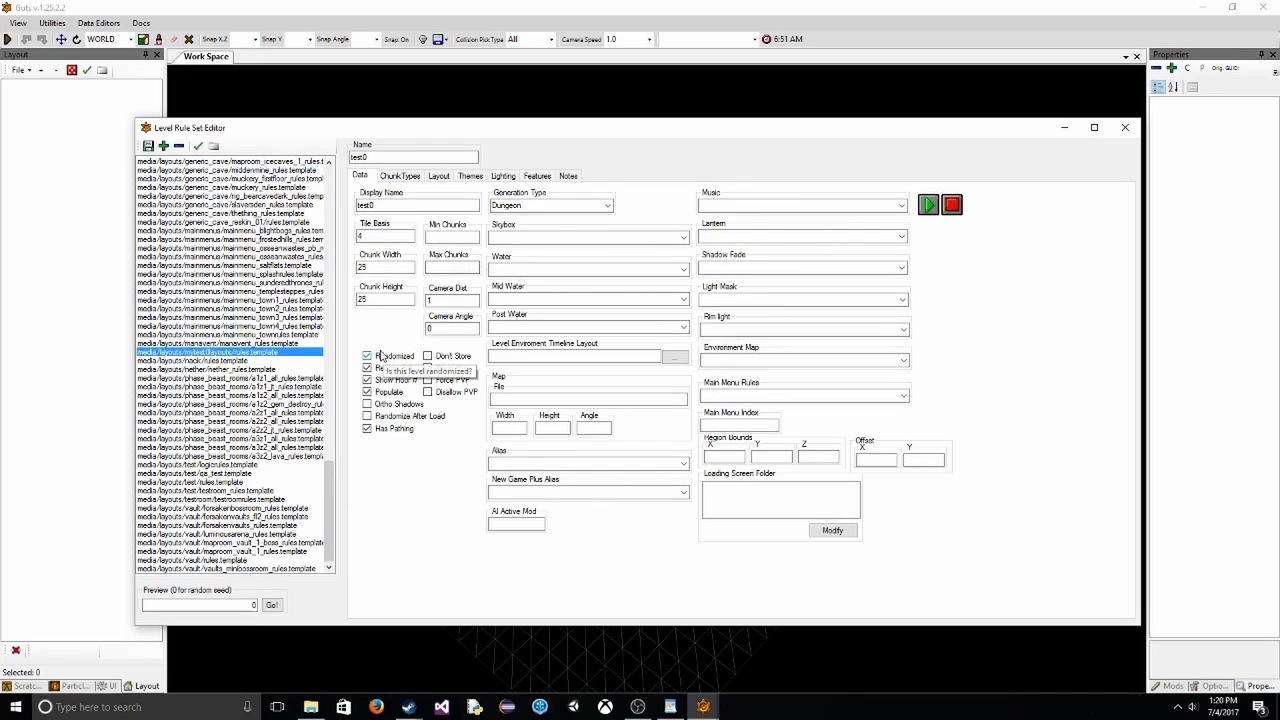
- Save the test0 rule set and check its chunk types and data settings
left_click(401, 175)
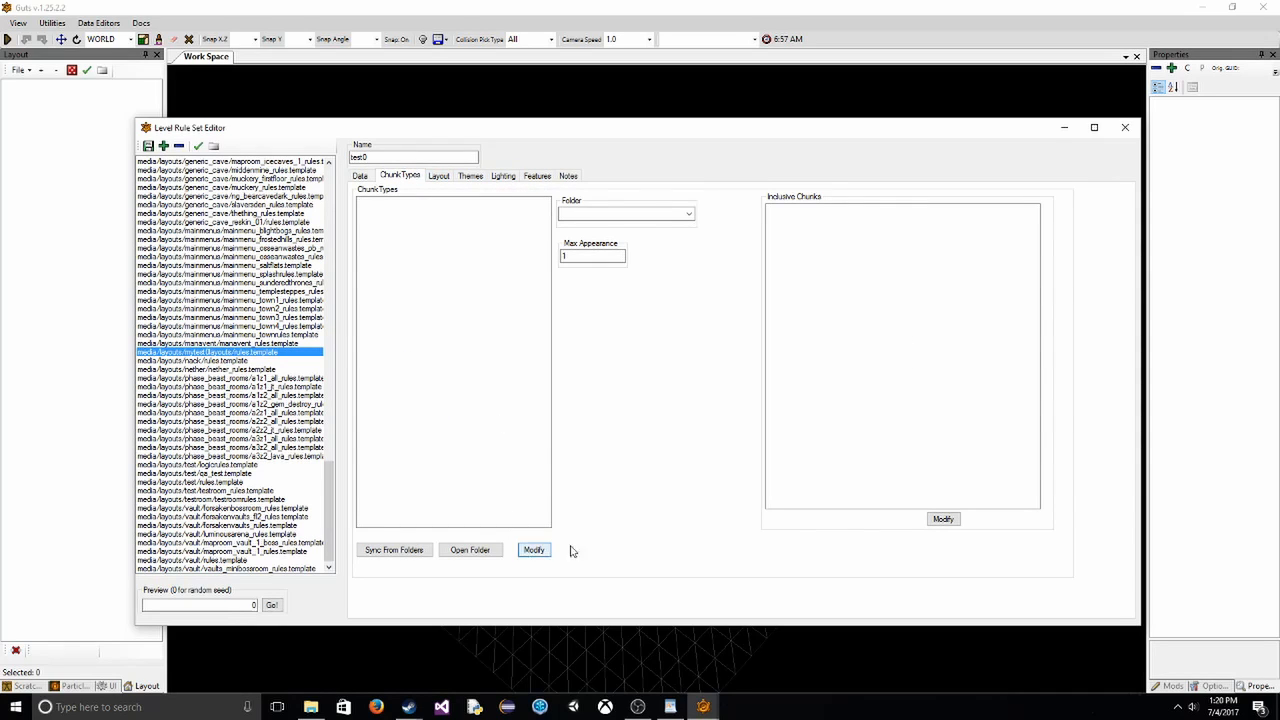
left_click(148, 147)
left_click(356, 177)
left_click(396, 177)
left_click(360, 176)
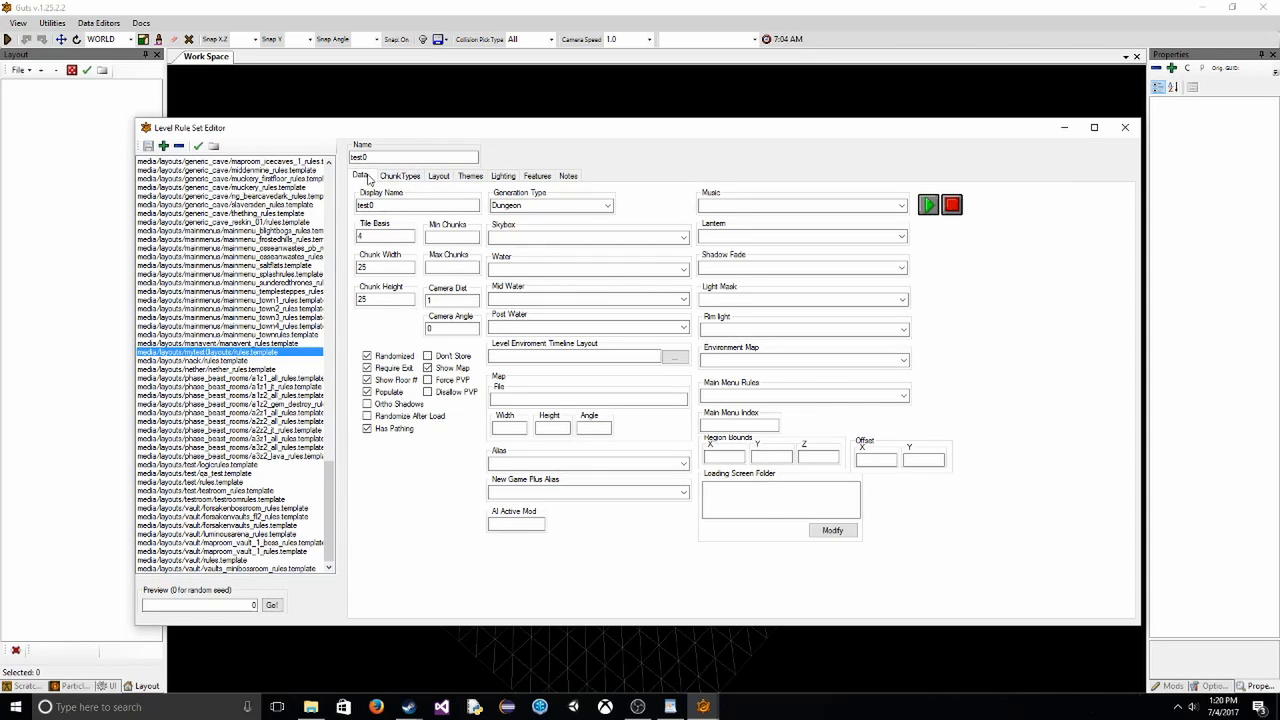
- Open the test0 rule set's mytest0layouts folder in File Explorer from its chunk types settings
left_click(402, 177)
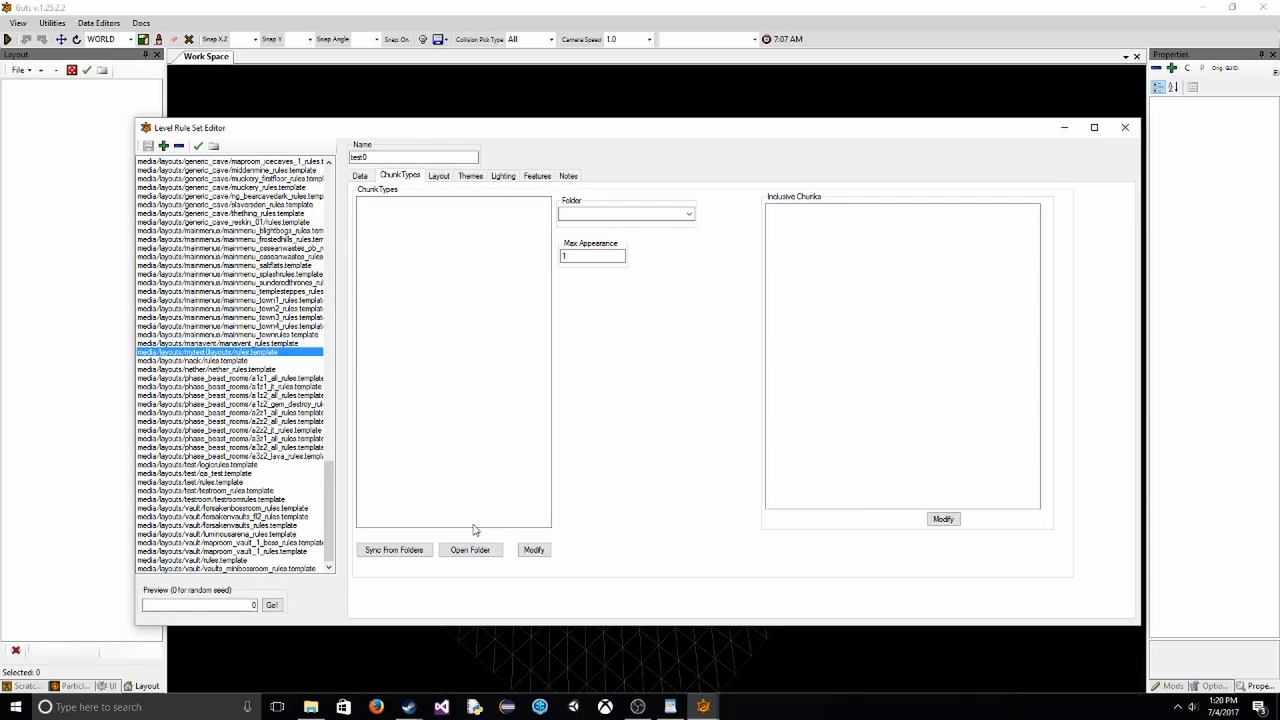
left_click(361, 177)
left_click(402, 177)
left_click(438, 177)
left_click(397, 177)
left_click(447, 177)
left_click(418, 177)
left_click(470, 550)
left_click_drag(268, 302, 484, 143)
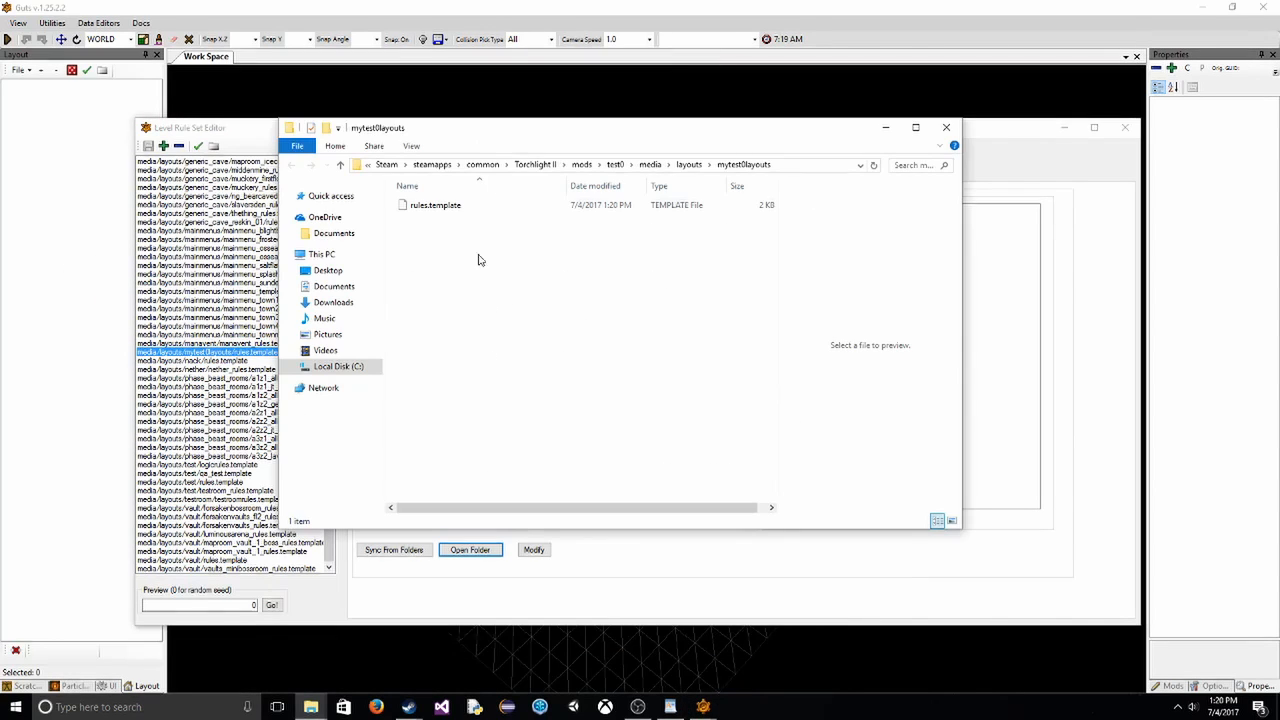
- Create a new subfolder named 1X1E inside the mytest0layouts folder
right_click(481, 272)
mouse_move(608, 434)
left_click(652, 434)
key("Return")
left_click_drag(460, 137, 770, 243)
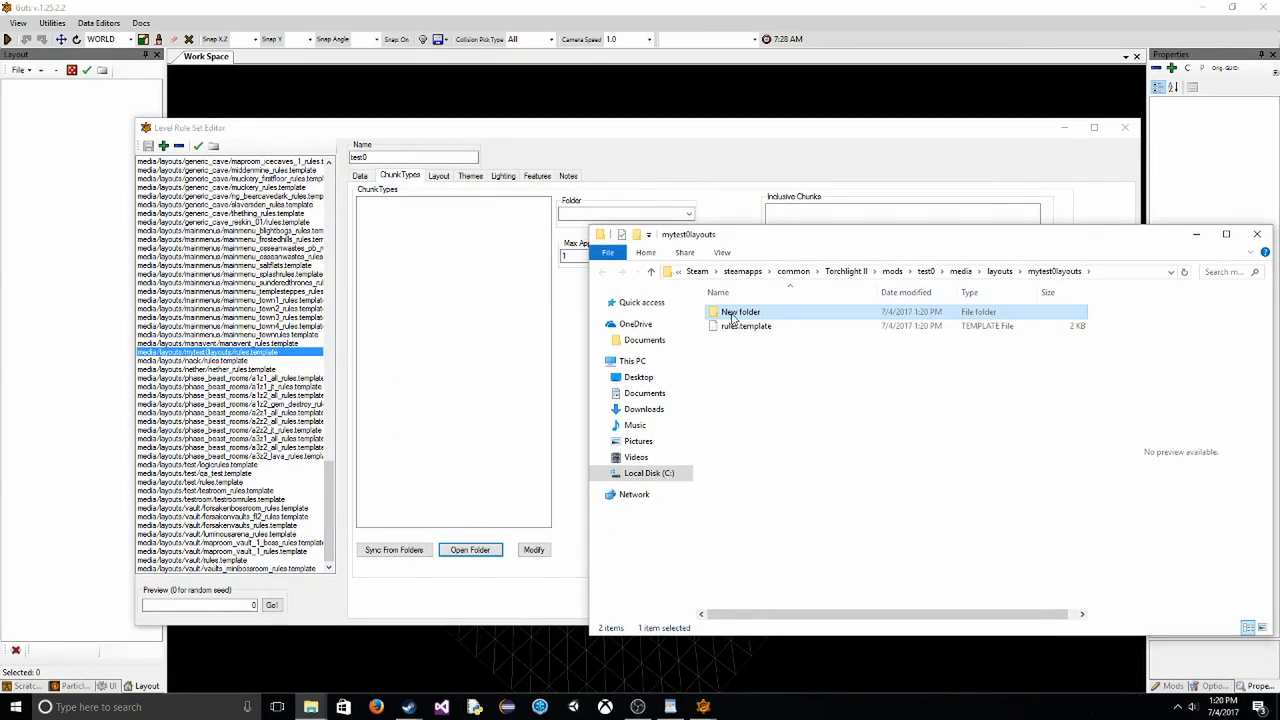
right_click(728, 313)
left_click(783, 614)
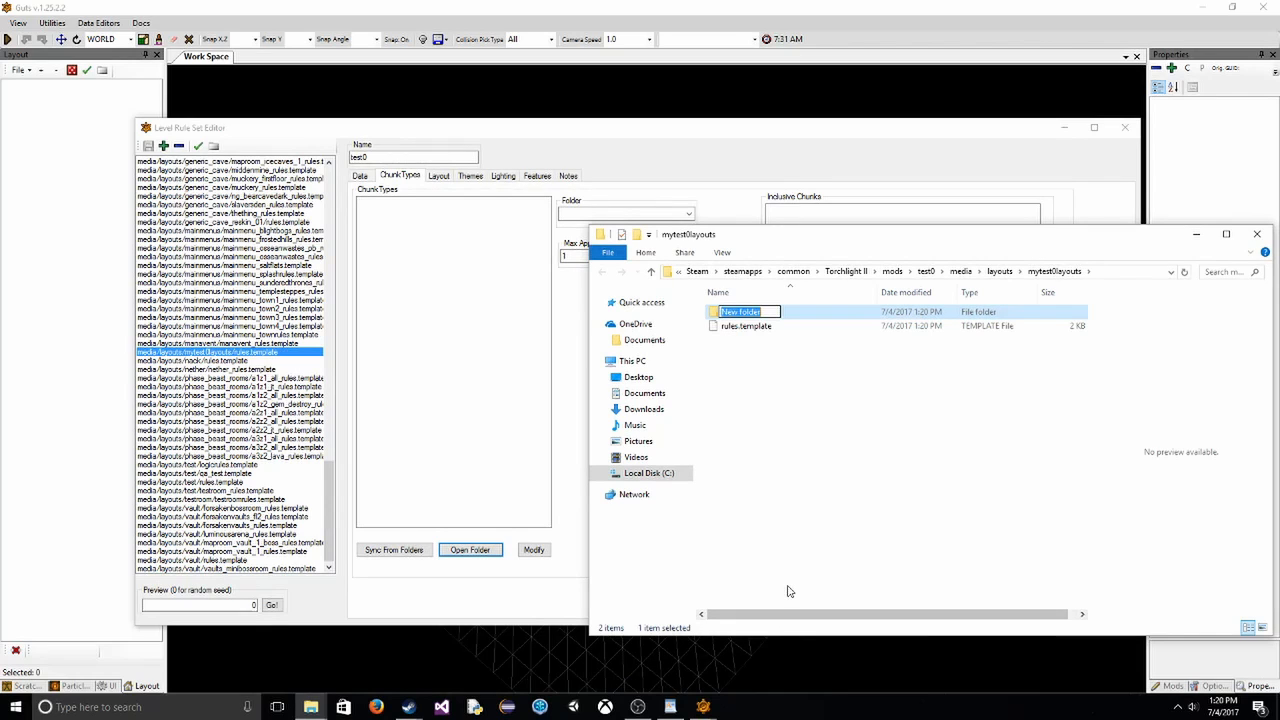
type("1x")
key("Return")
- Compare the predefined chunk folder names with the new folder's name
left_click(689, 213)
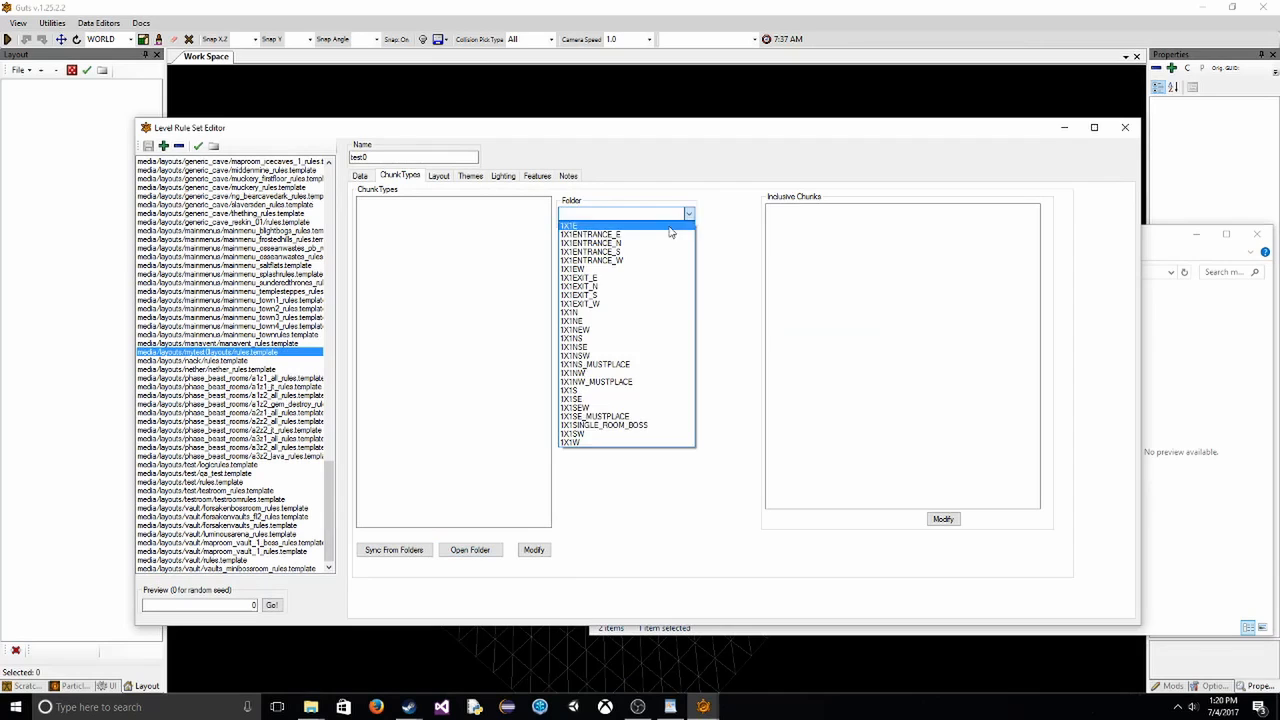
left_click(706, 174)
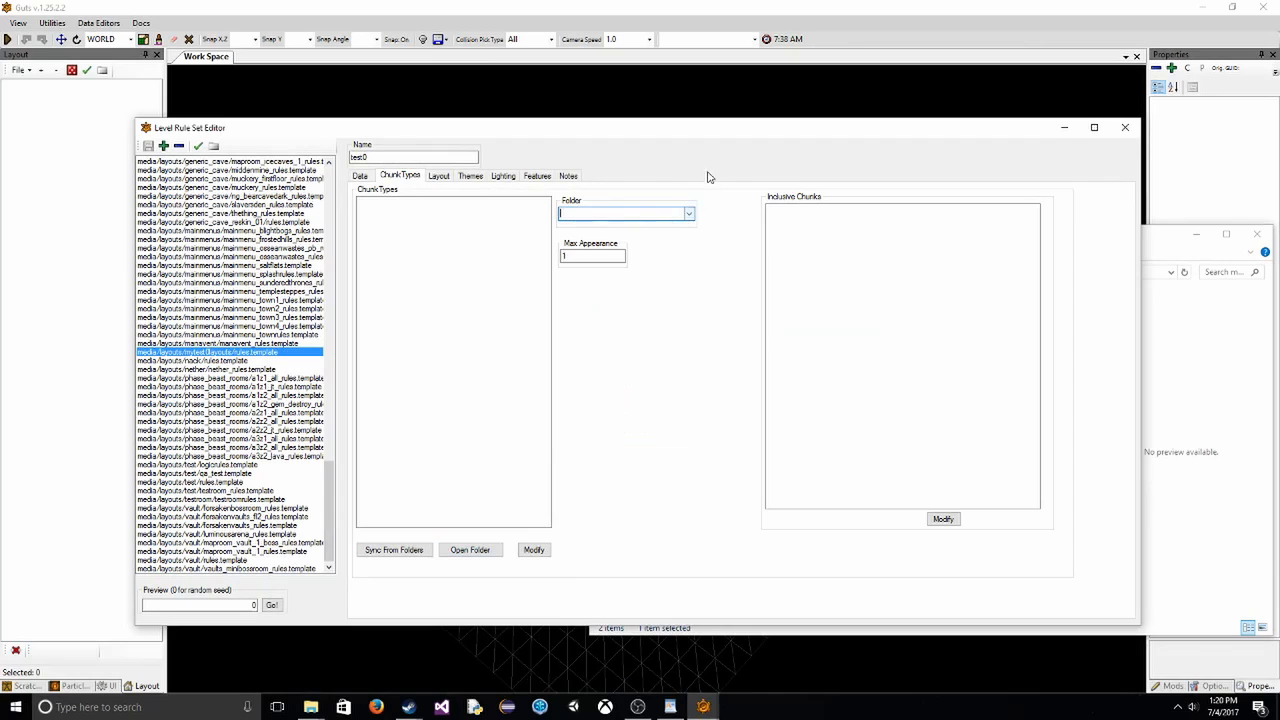
left_click(1162, 506)
left_click(713, 201)
- Add a new explicit layout to the test0 rule set
left_click(437, 177)
left_click(368, 205)
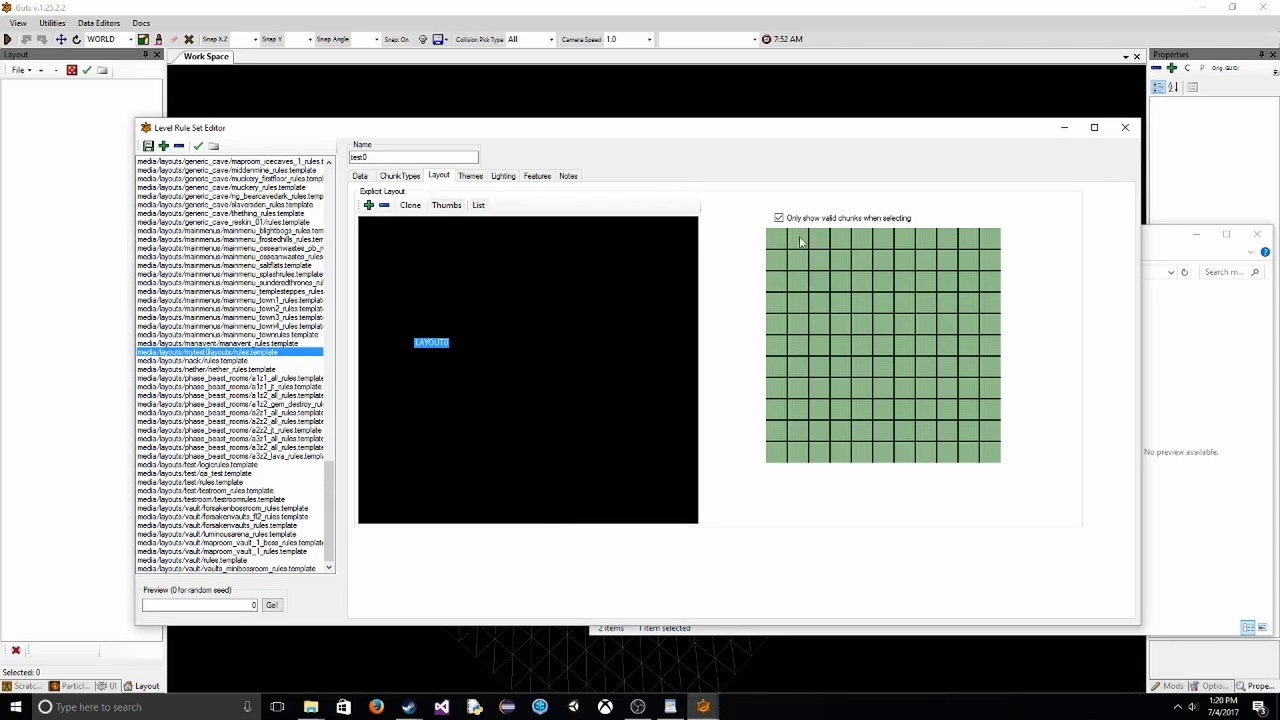
left_click(1154, 379)
left_click(793, 174)
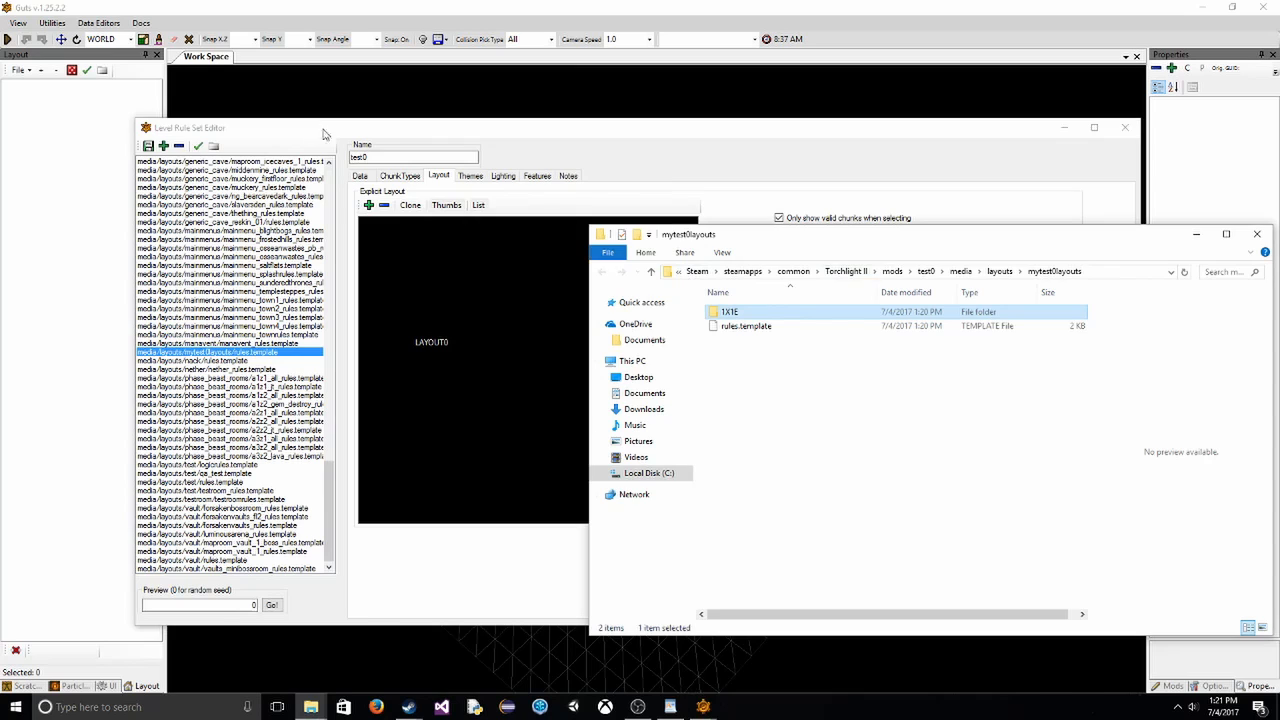
- Examine the list of valid chunk folder names and compare it with the contents of the mytest0layouts folder
left_click(395, 178)
left_click(441, 179)
left_click(392, 178)
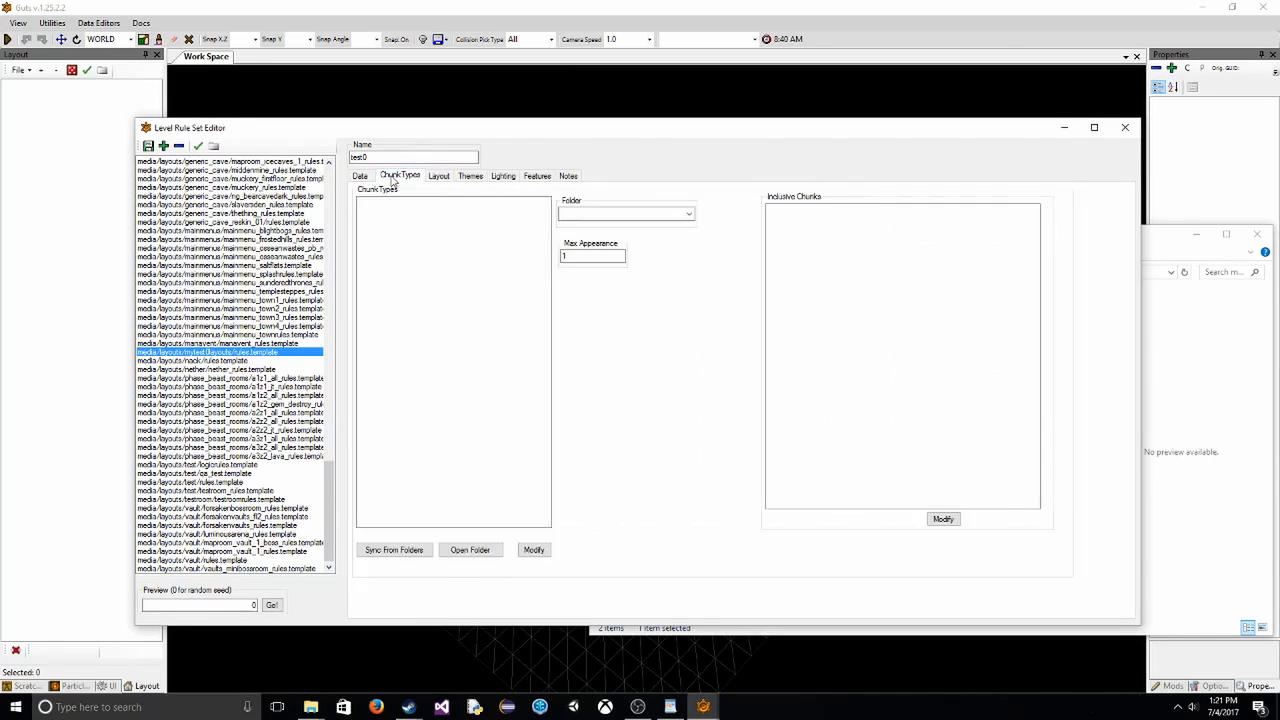
left_click(689, 214)
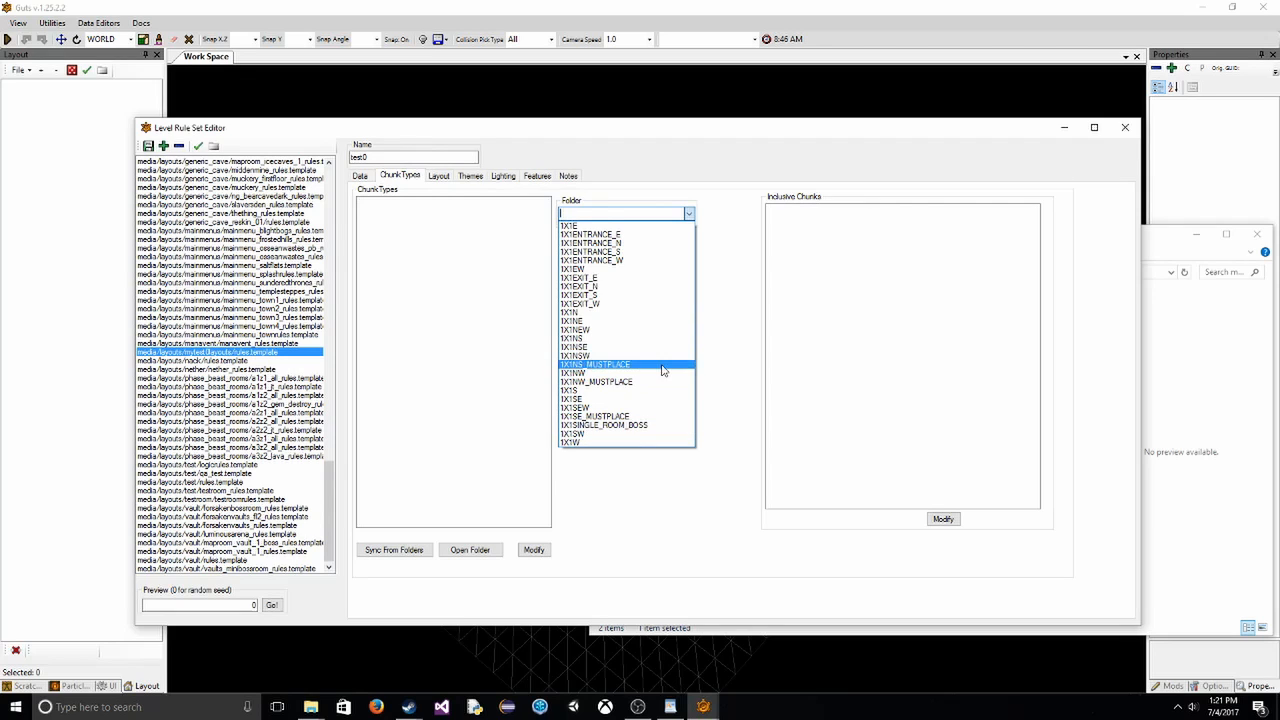
left_click(738, 304)
left_click(1162, 383)
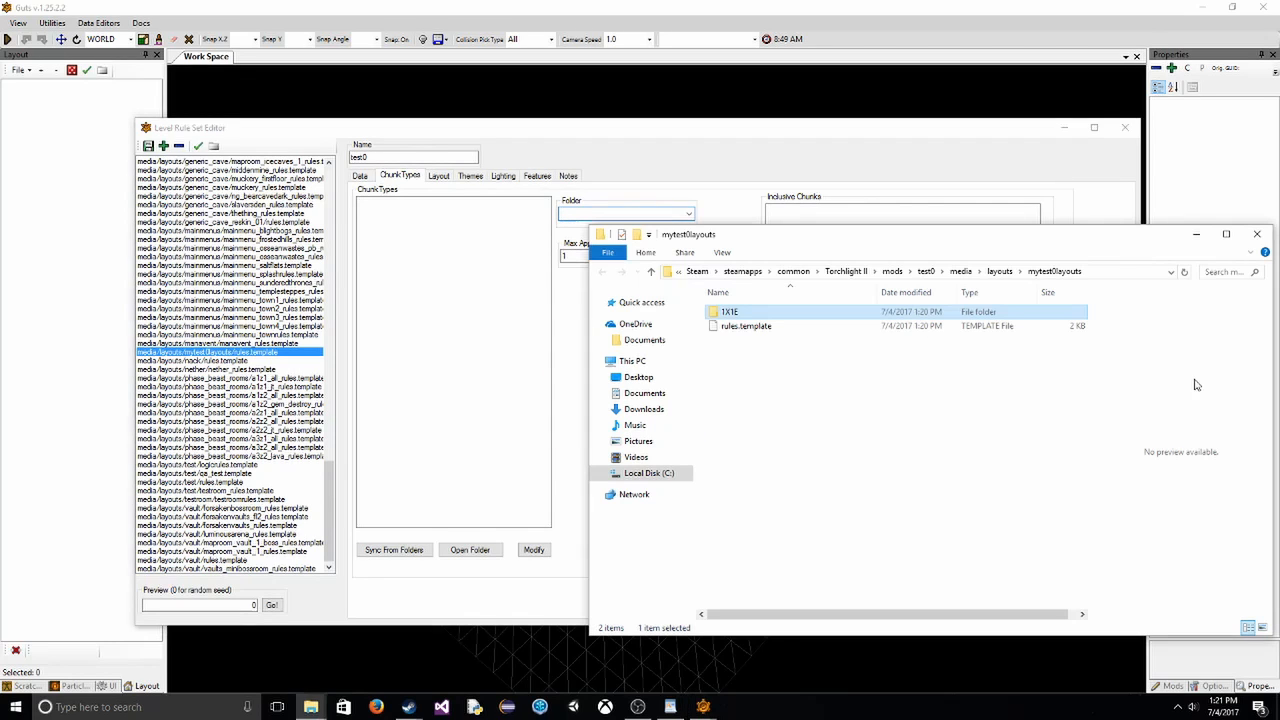
left_click(747, 325)
left_click(744, 314)
left_click(681, 210)
left_click(690, 213)
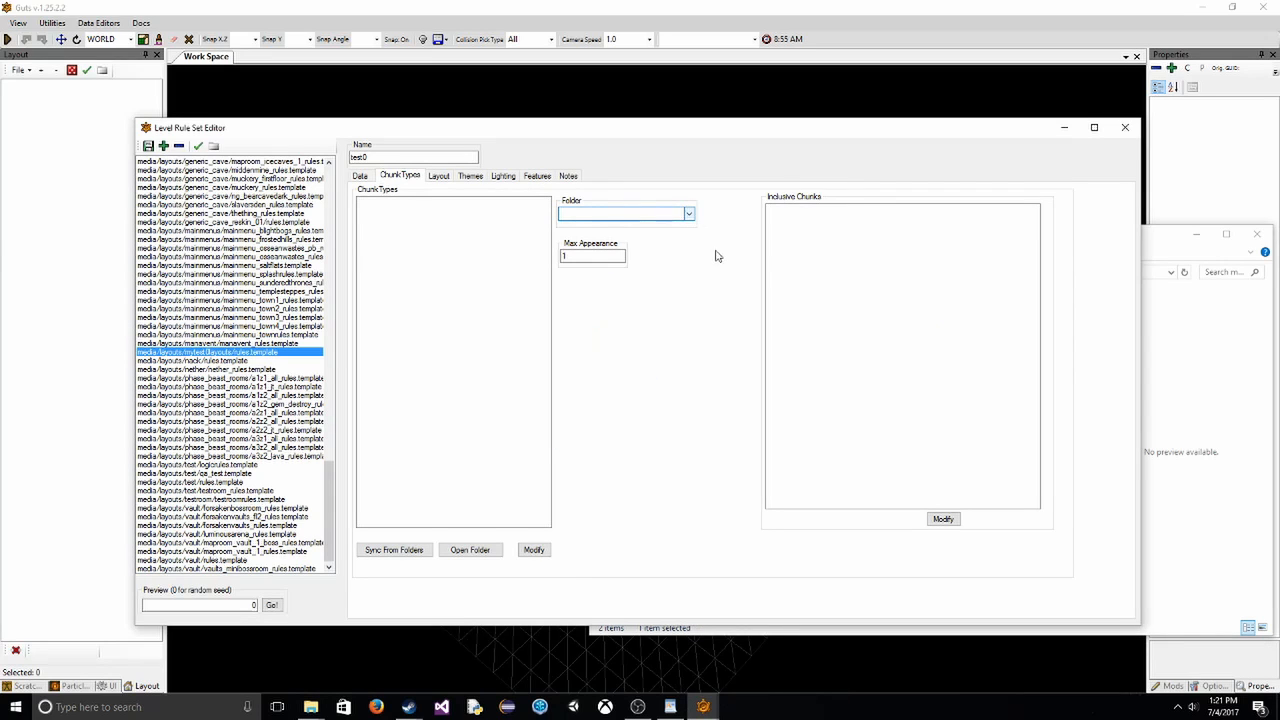
left_click(689, 214)
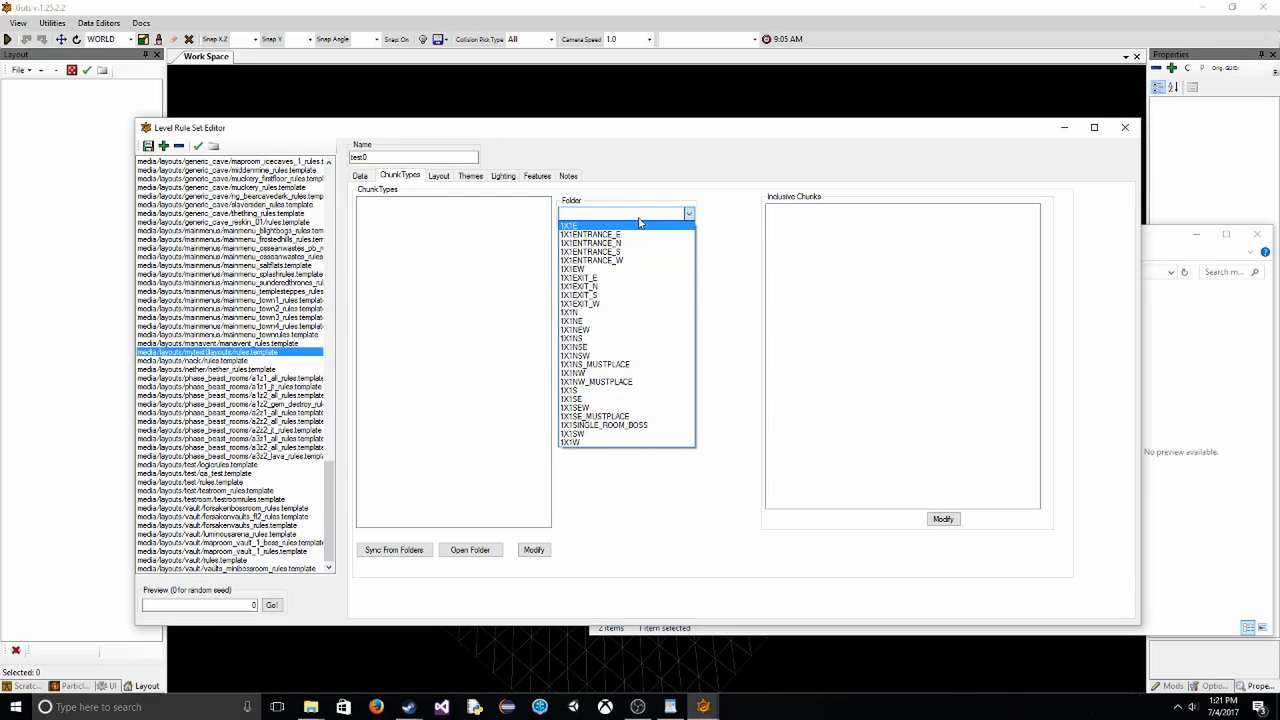
left_click(734, 235)
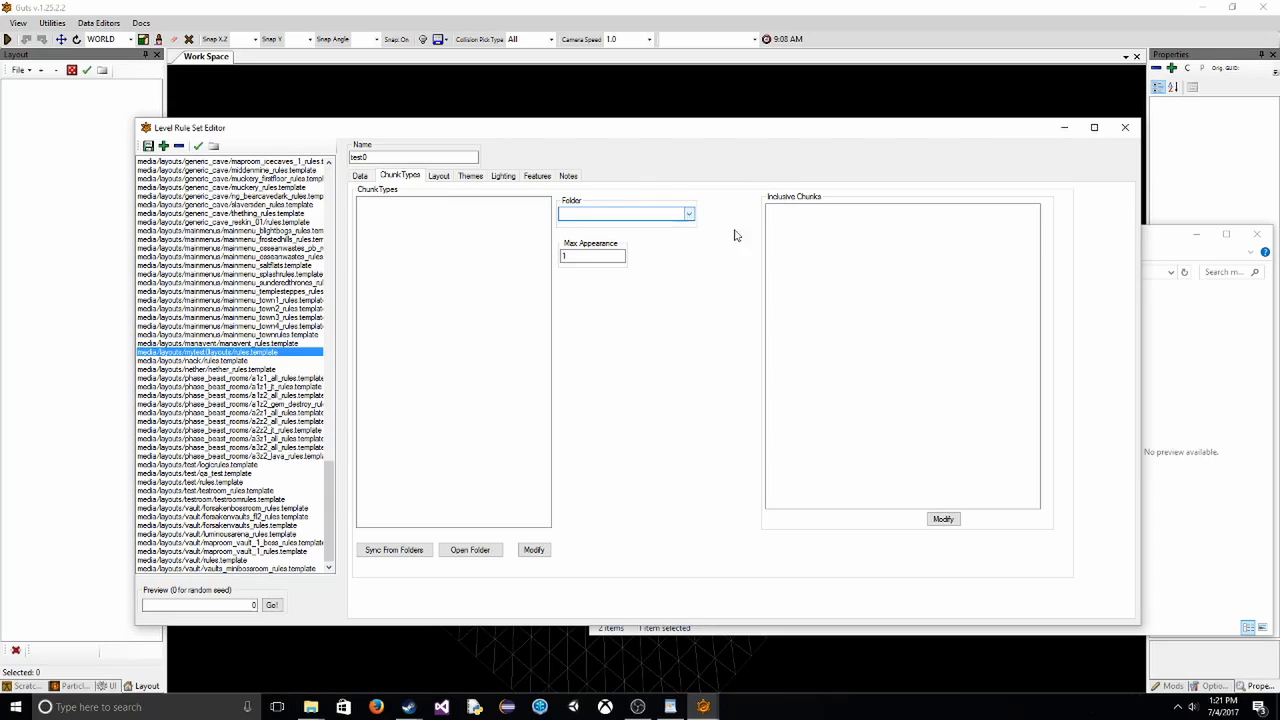
left_click(1190, 335)
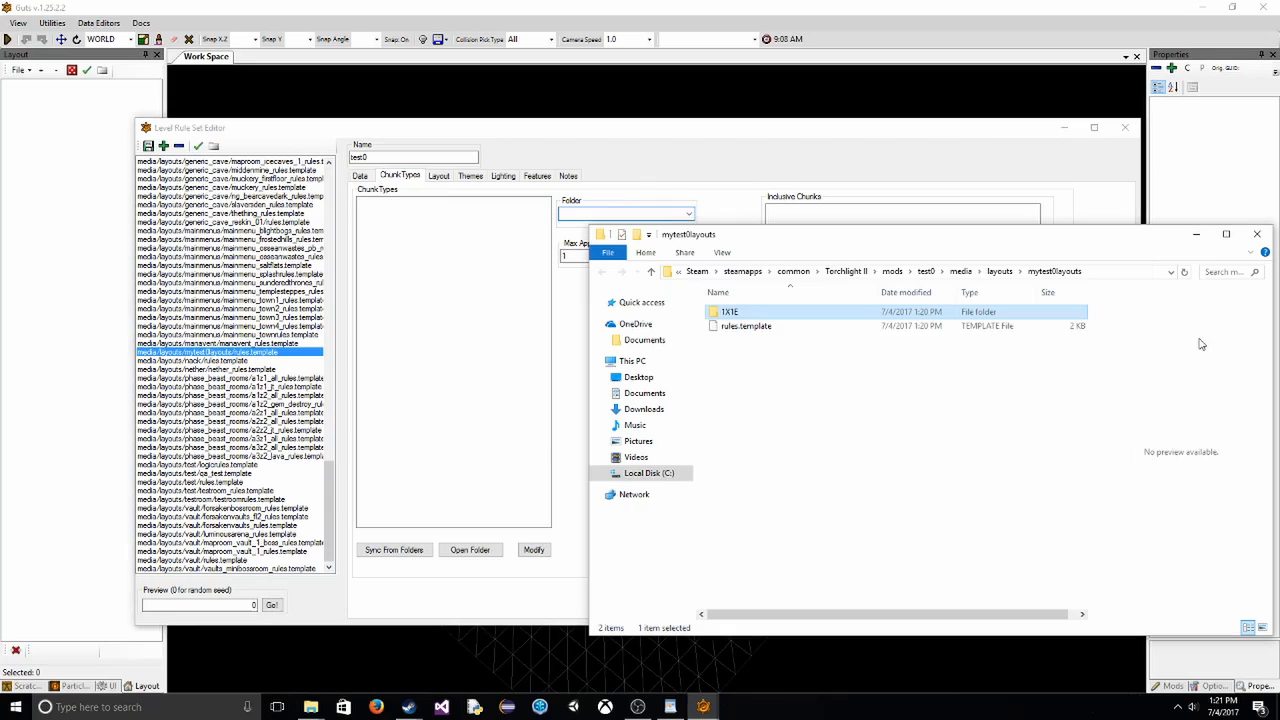
left_click(692, 188)
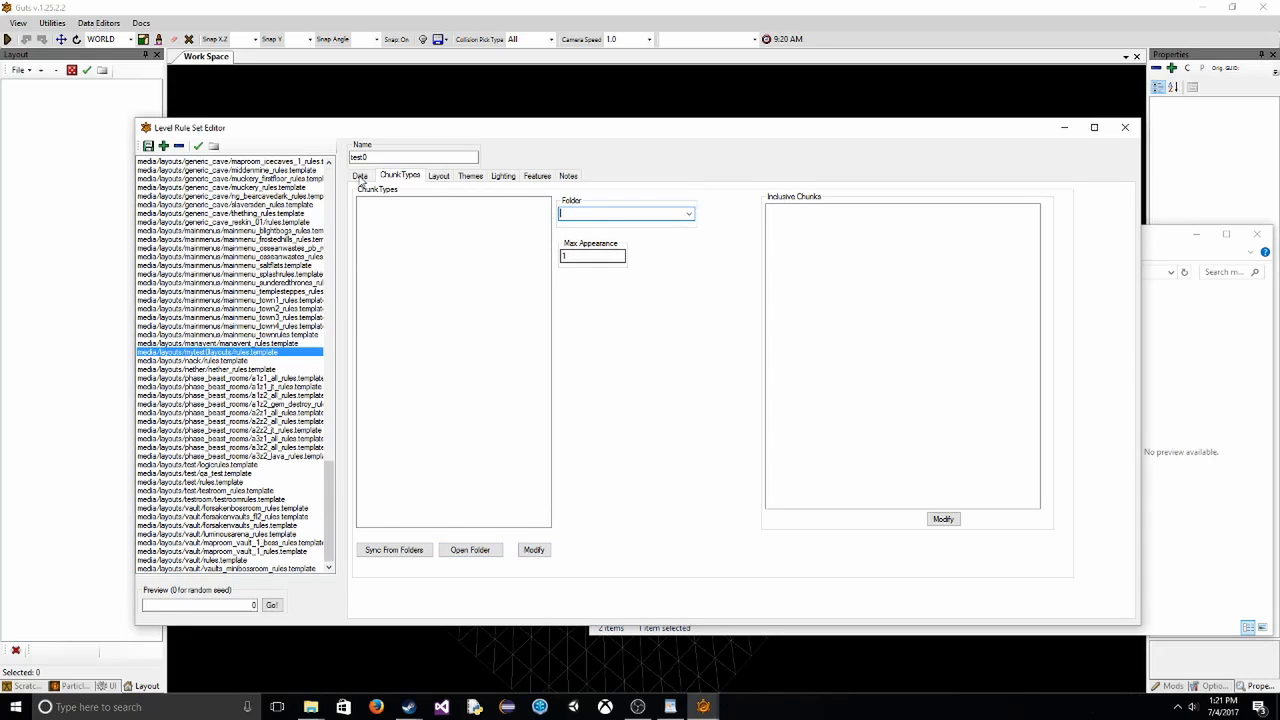
- Save the test0 rule set and reload it from the template list
left_click(148, 146)
left_click(206, 334)
left_click(213, 353)
left_click(216, 344)
left_click(220, 354)
- Recheck the test0 rule set's data and chunk types, reselecting its template to refresh them
left_click(359, 177)
left_click(400, 176)
left_click(253, 342)
left_click(250, 353)
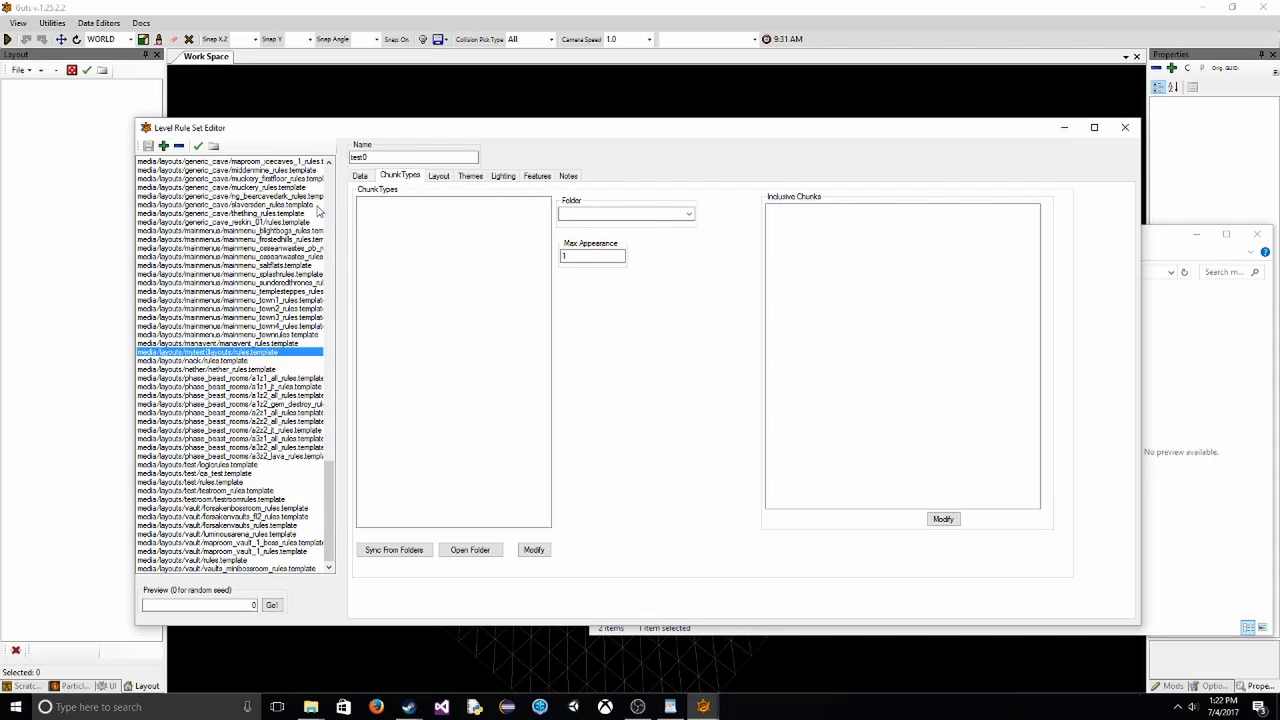
left_click(252, 343)
left_click(250, 353)
left_click(358, 177)
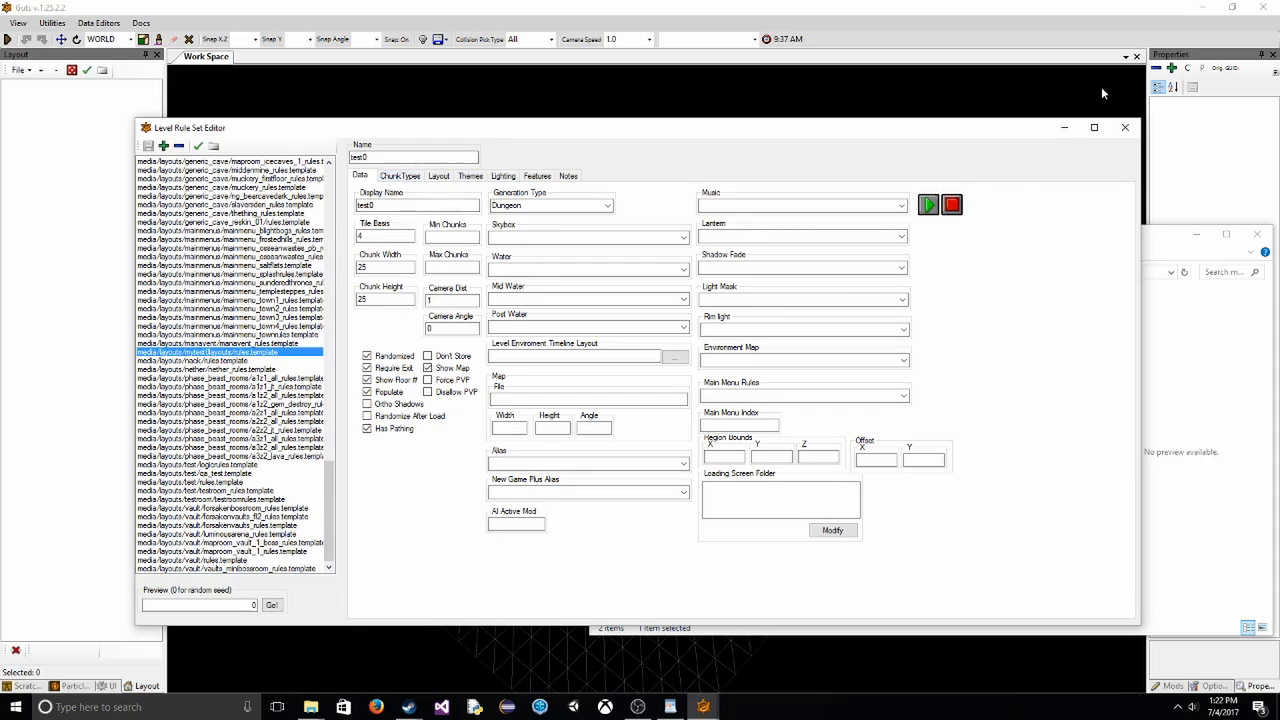
- Close the Level Rule Set Editor and bring up the Room Piece Palette
left_click(1126, 130)
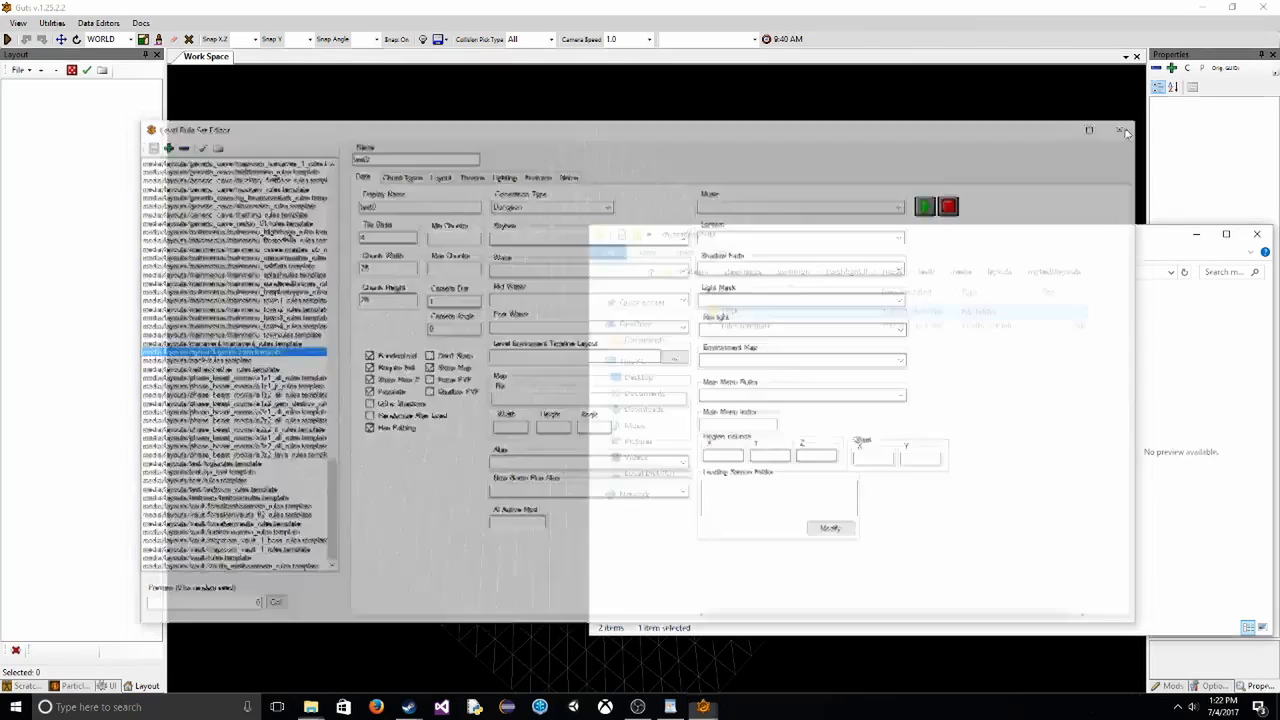
key("s")
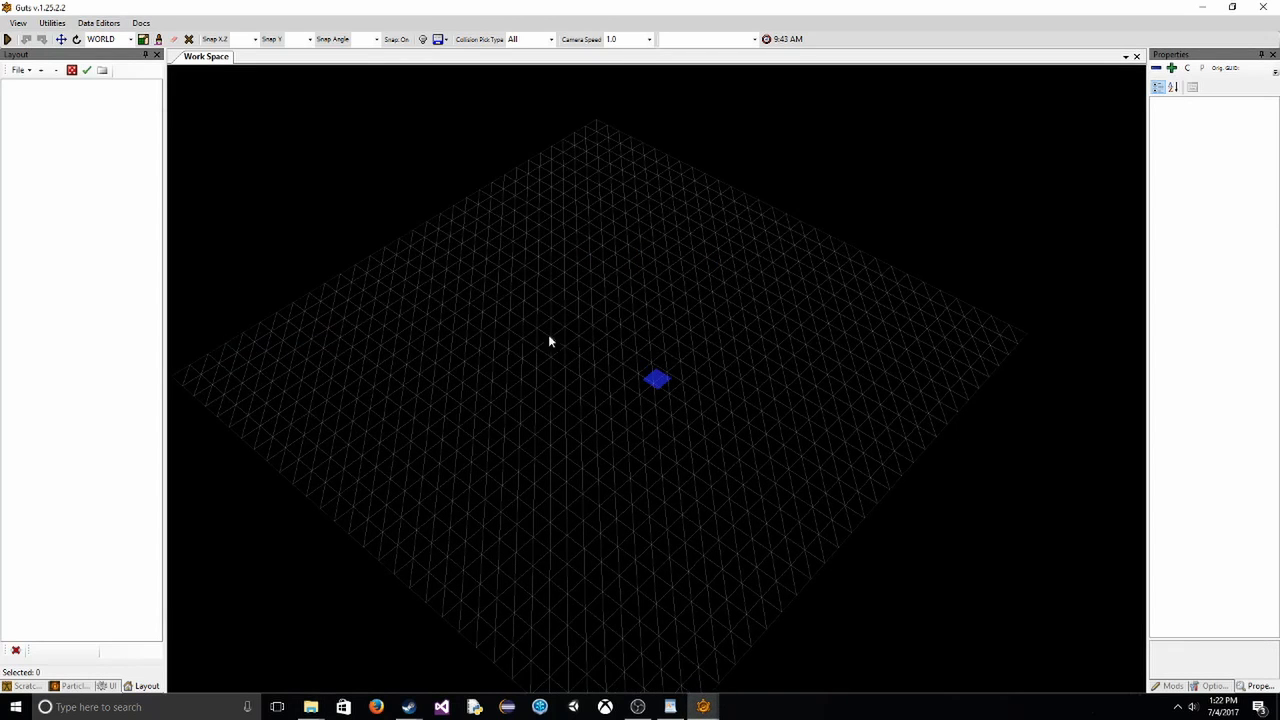
left_click(18, 23)
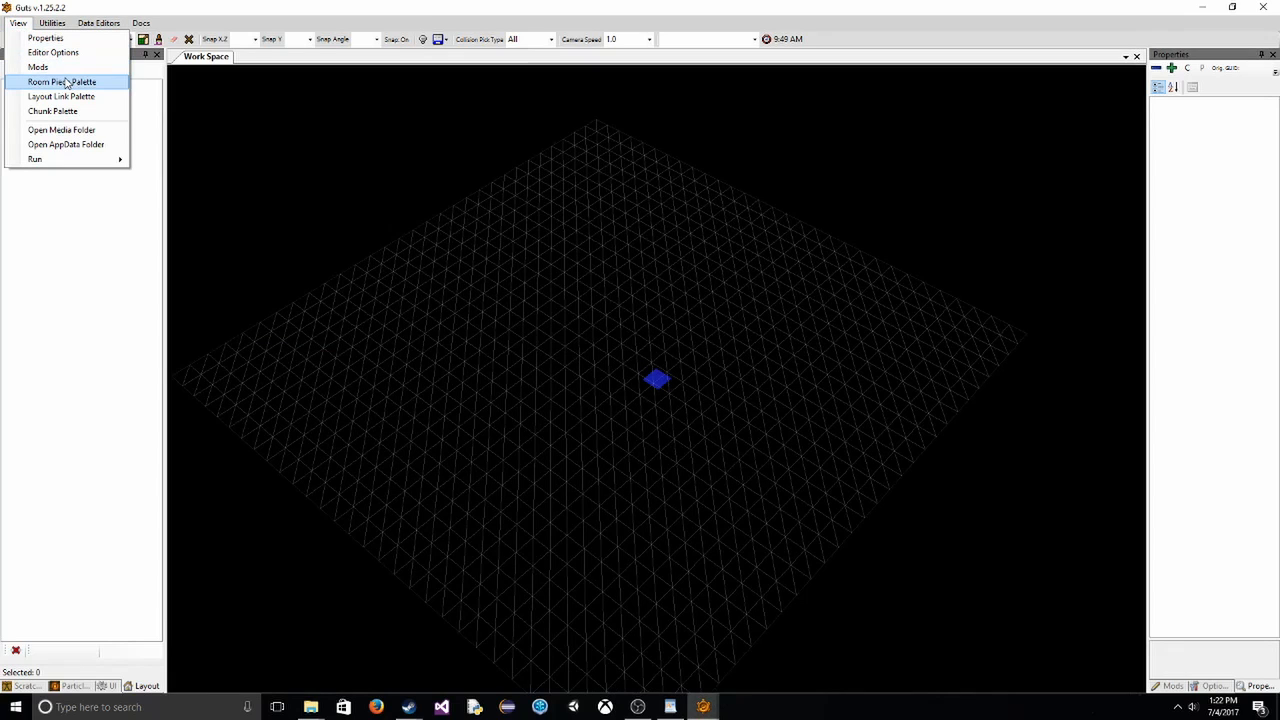
mouse_move(54, 28)
left_click(58, 83)
left_click(18, 23)
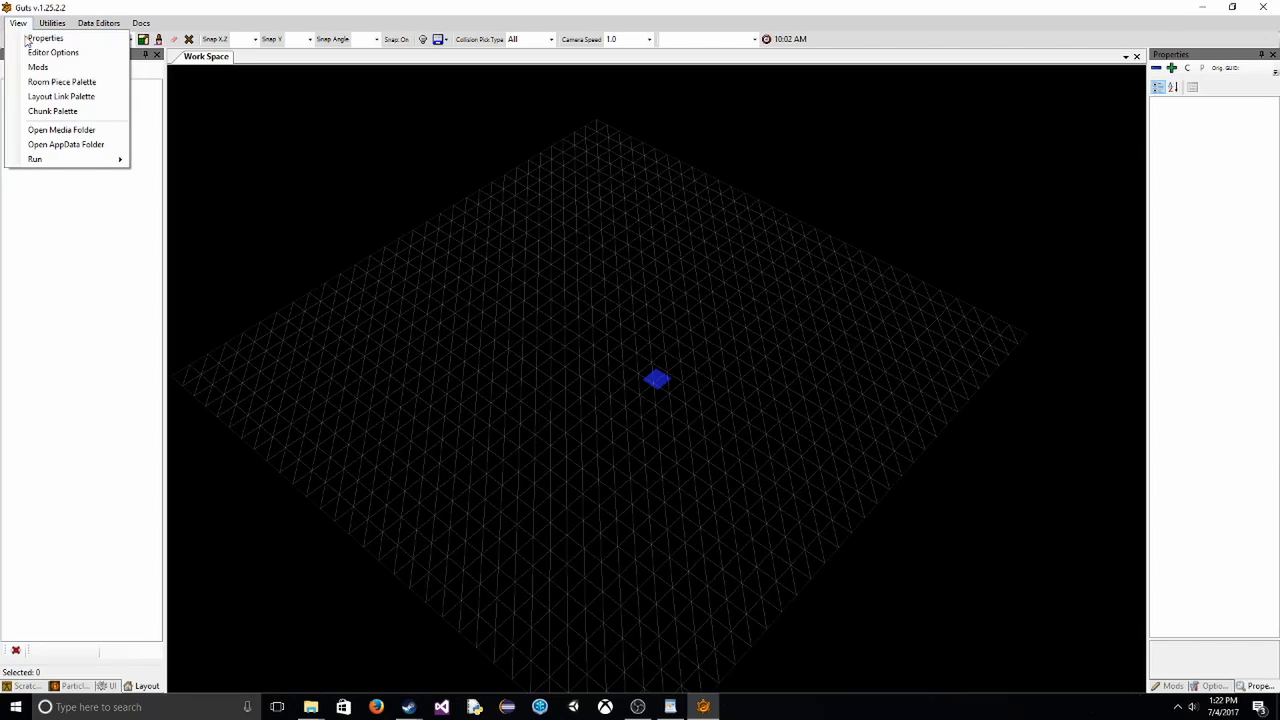
left_click(58, 83)
left_click(38, 73)
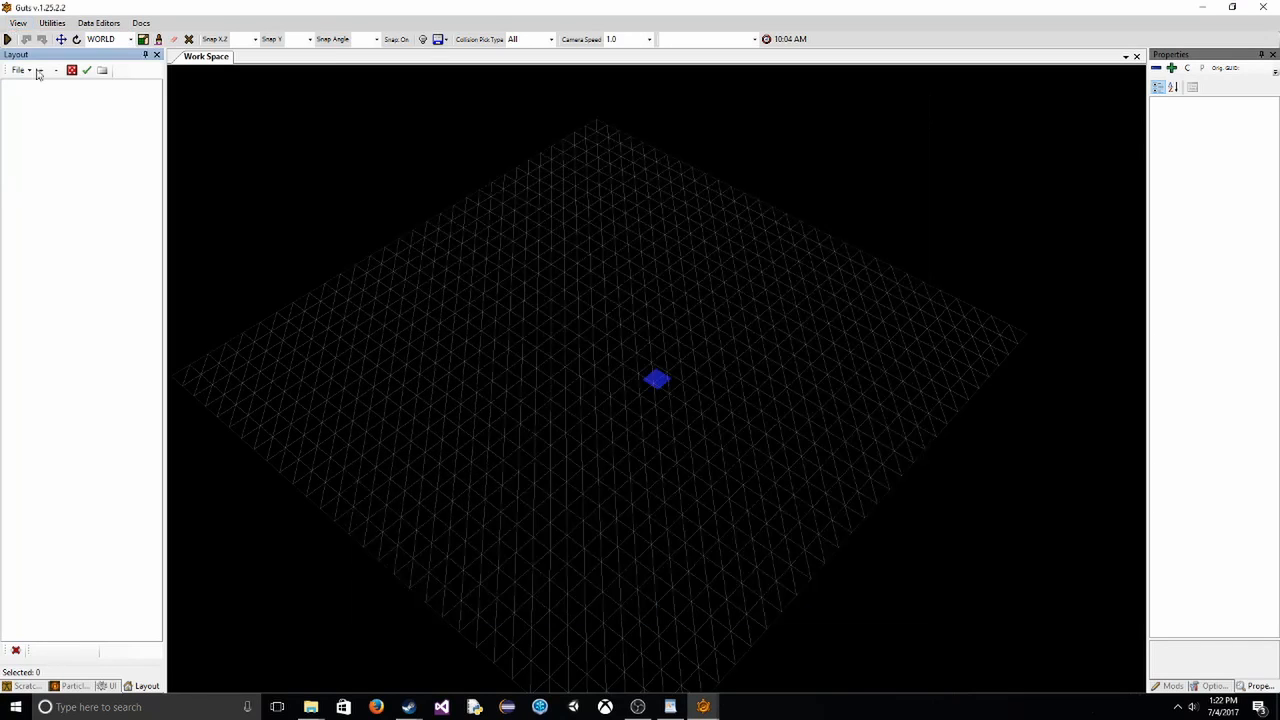
left_click(18, 23)
left_click(58, 104)
left_click(18, 23)
left_click(703, 706)
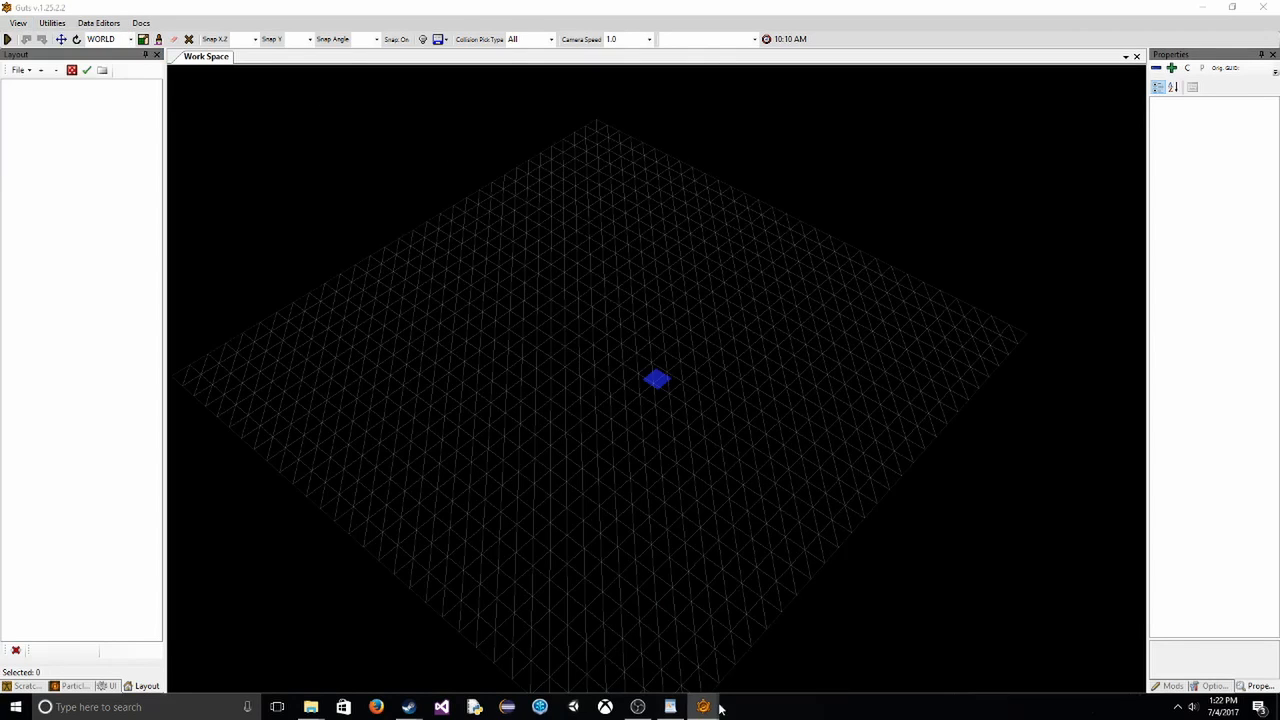
left_click(741, 645)
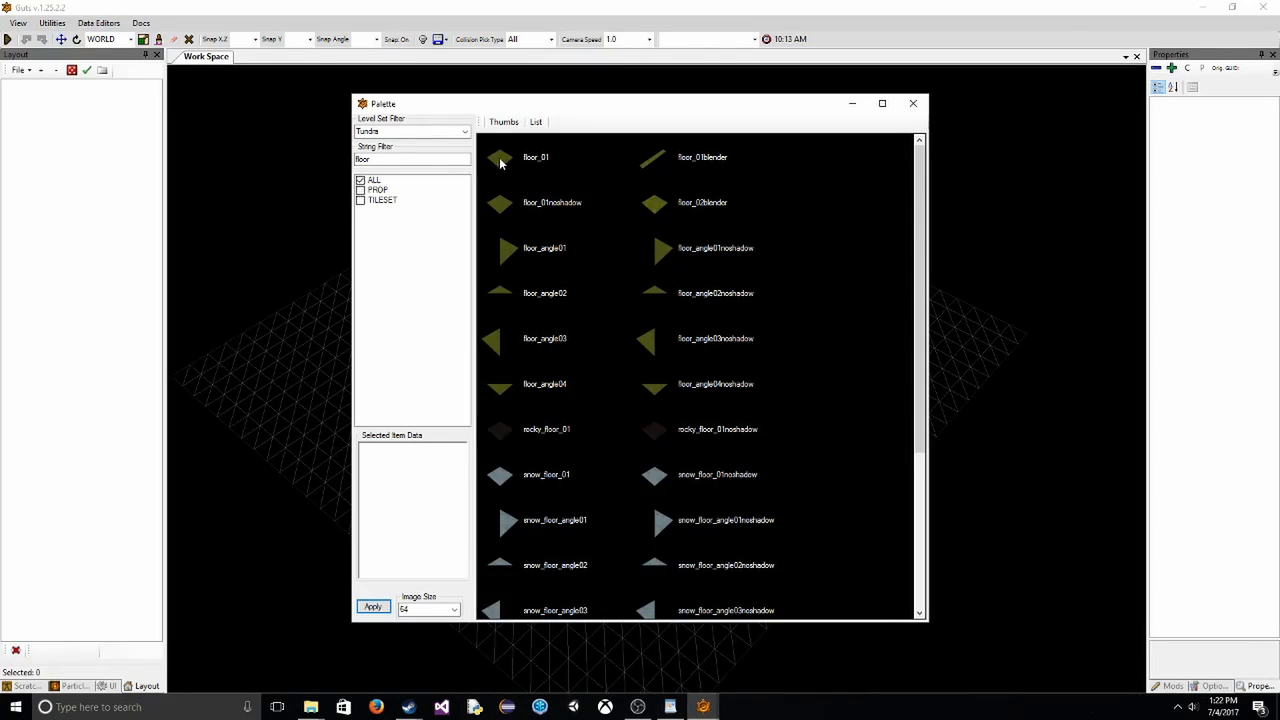
- Filter the Tundra level set's room pieces by the text "floor" and select floor_01
left_click(465, 132)
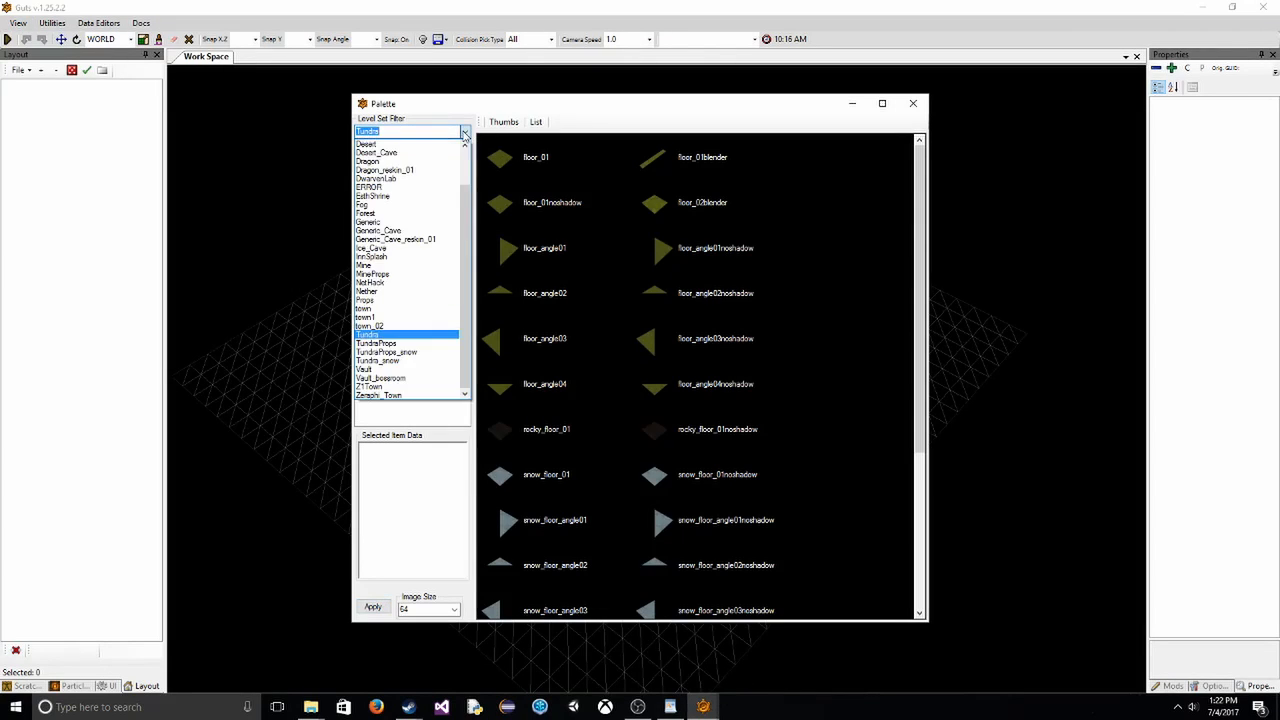
left_click(464, 134)
double_click(465, 159)
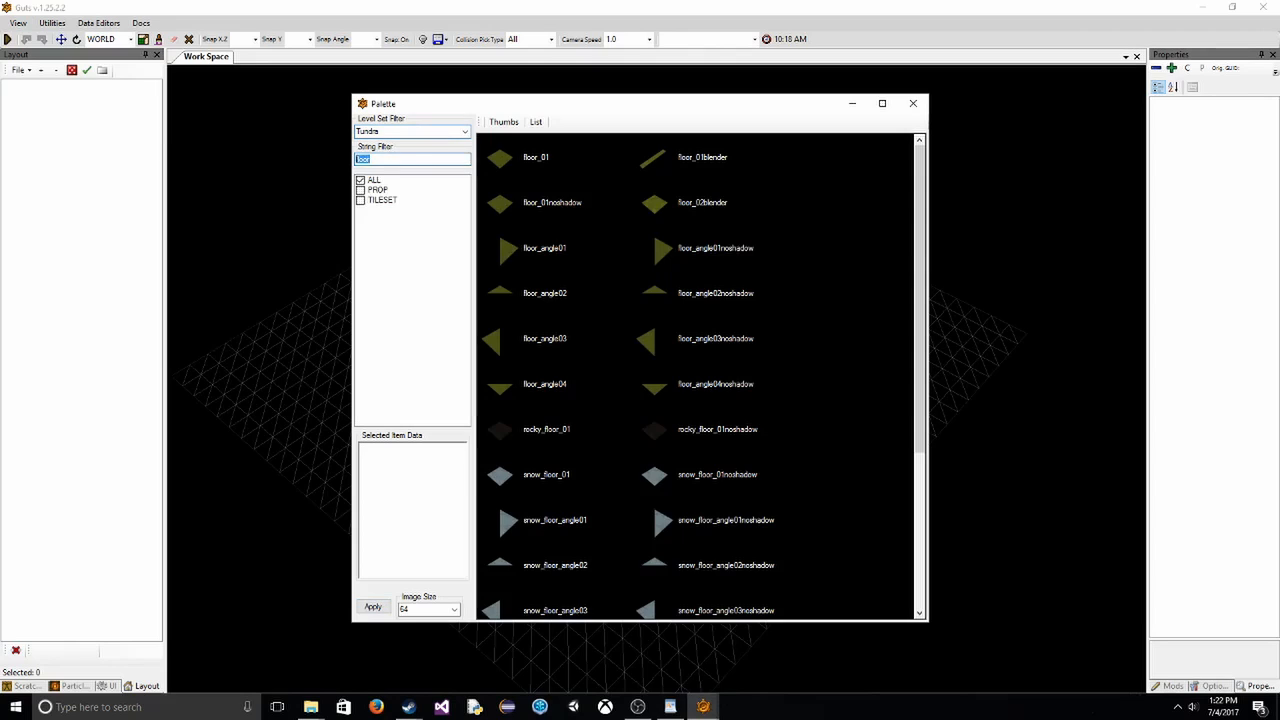
key("BackSpace")
left_click(715, 187)
left_click(378, 160)
type("floor")
left_click(529, 162)
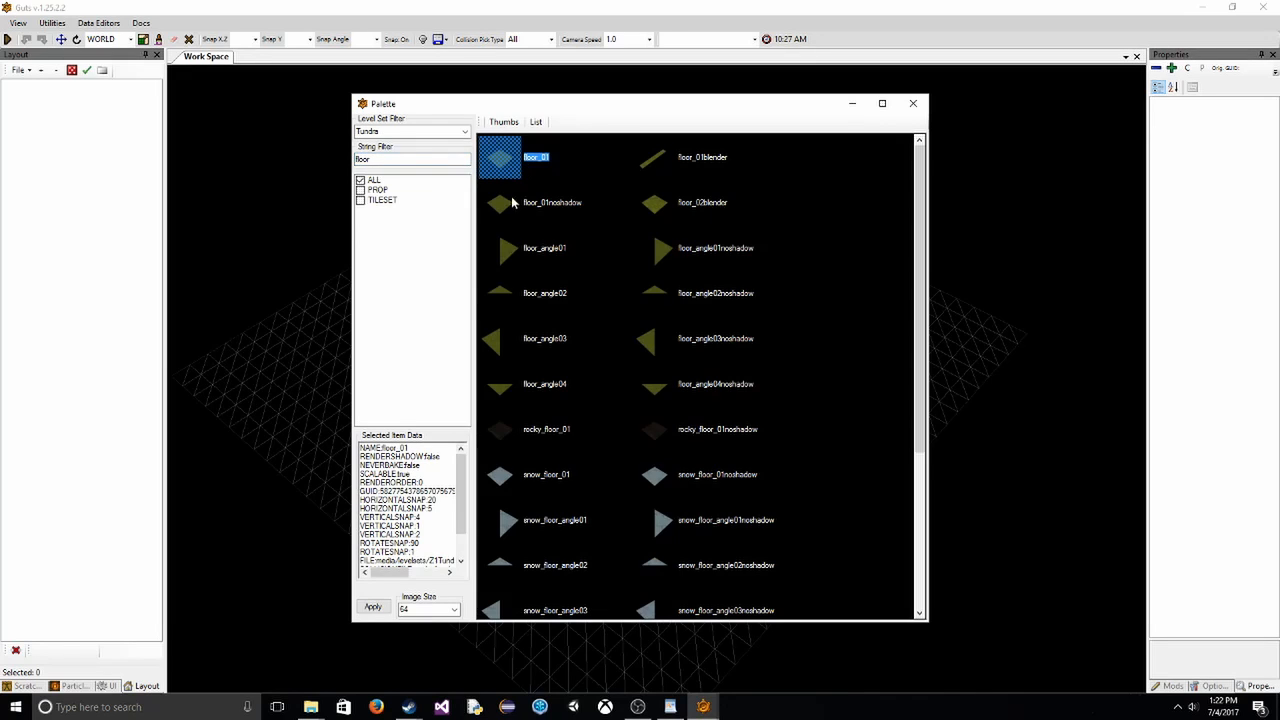
- Look through the floor pieces and available level sets, keep Tundra, and place floor_01 in the workspace at 0, 0, -2
scroll(554, 232, "down", 5)
scroll(554, 232, "up", 5)
left_click(466, 133)
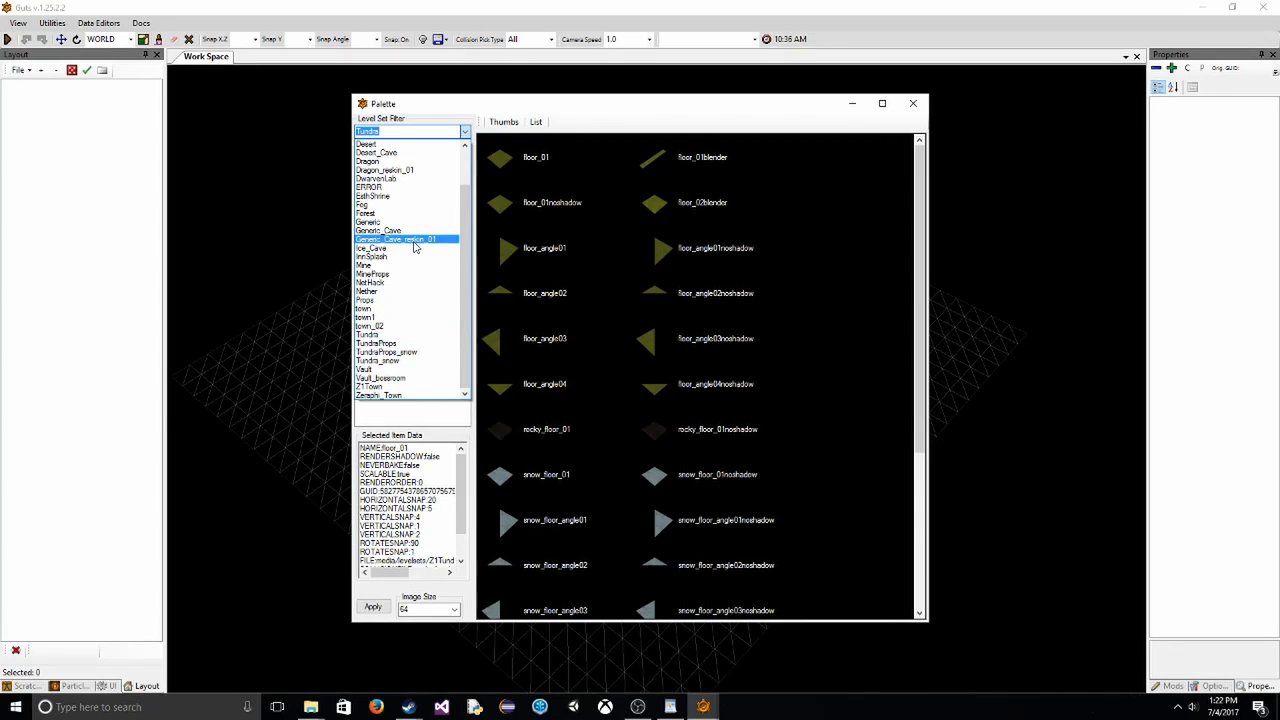
scroll(416, 250, "up", 2)
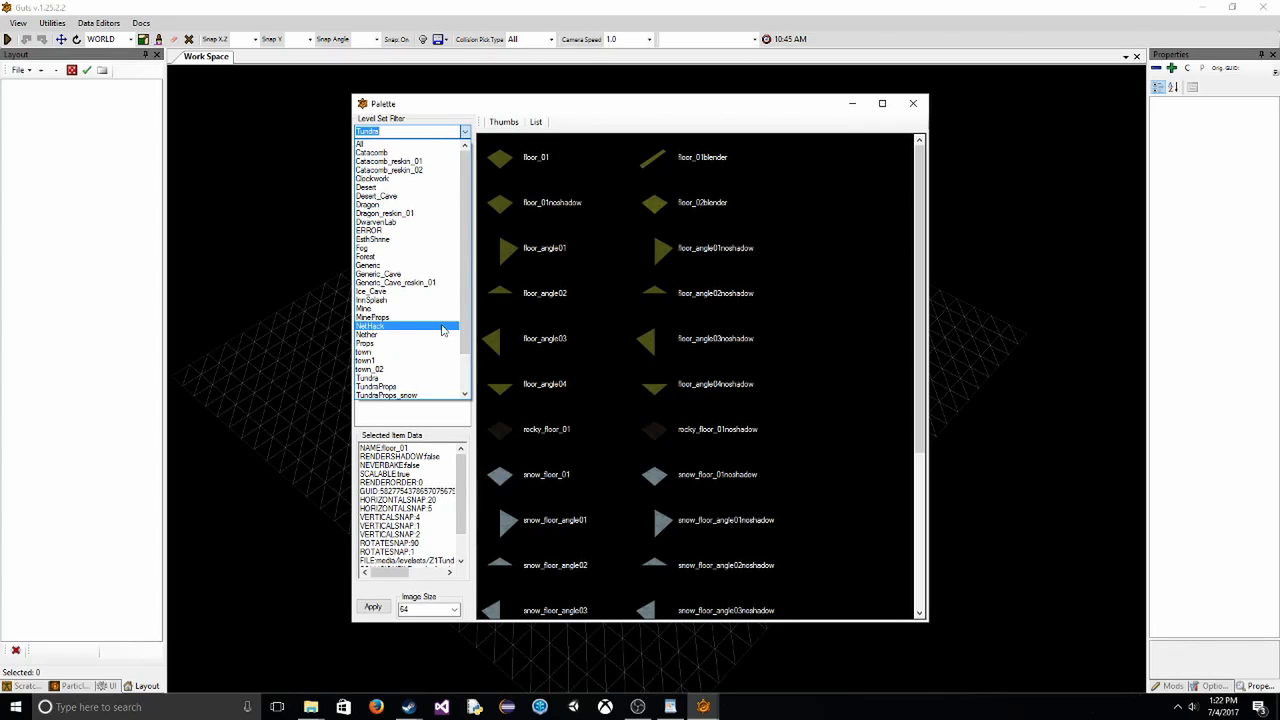
scroll(466, 318, "down", 2)
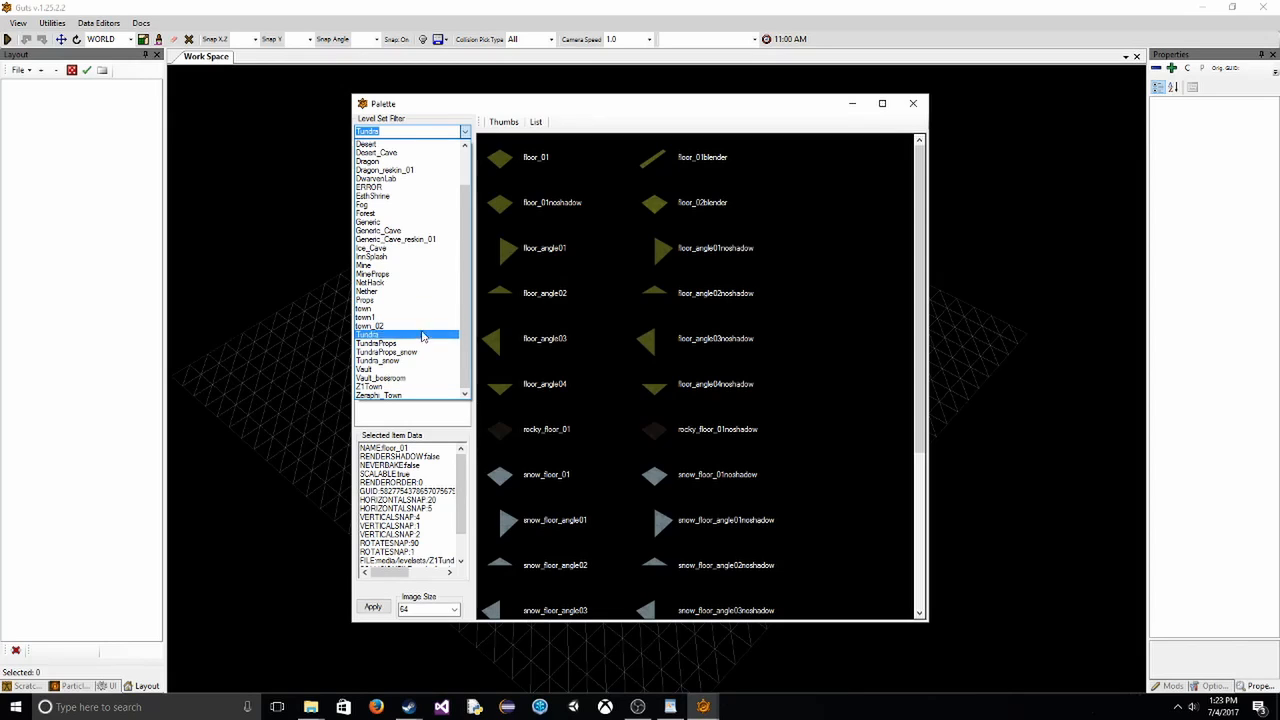
left_click(813, 334)
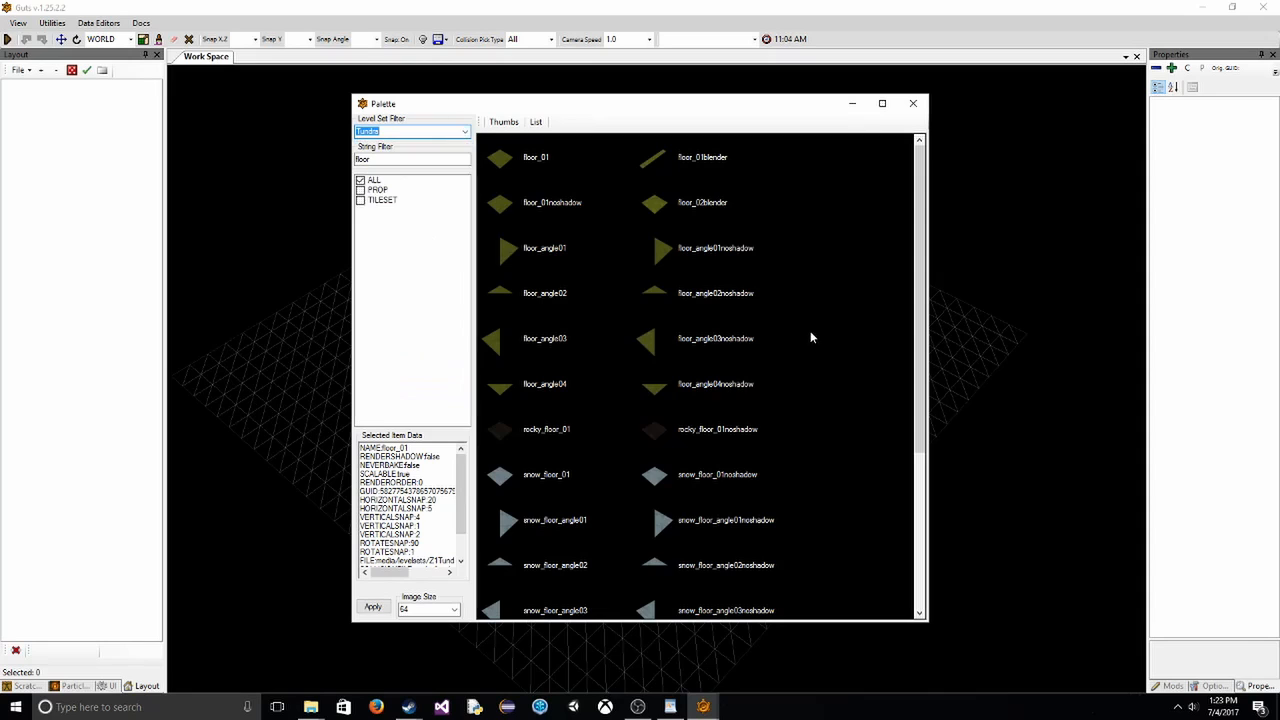
double_click(526, 165)
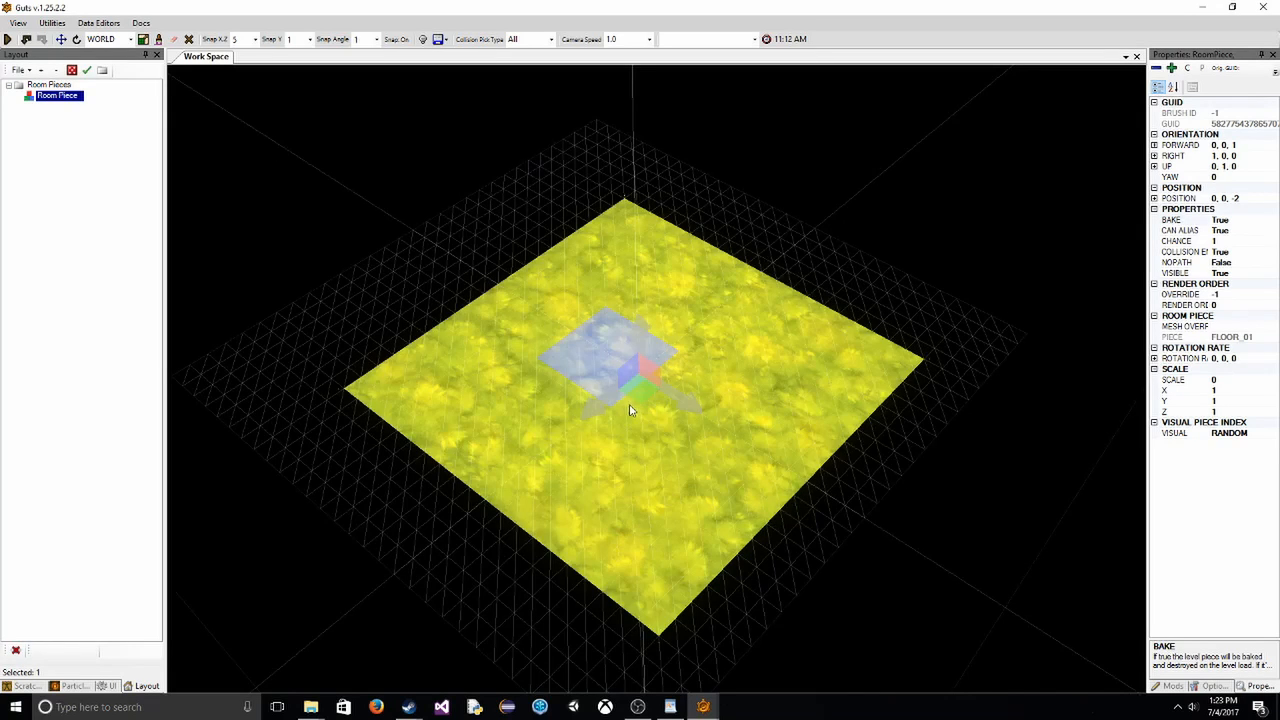
- Duplicate the floor_01 piece on both sides along X, flush with the first, at 20, 0, -2 and -20, 0, -2
left_click_drag(604, 407, 178, 688, "shift")
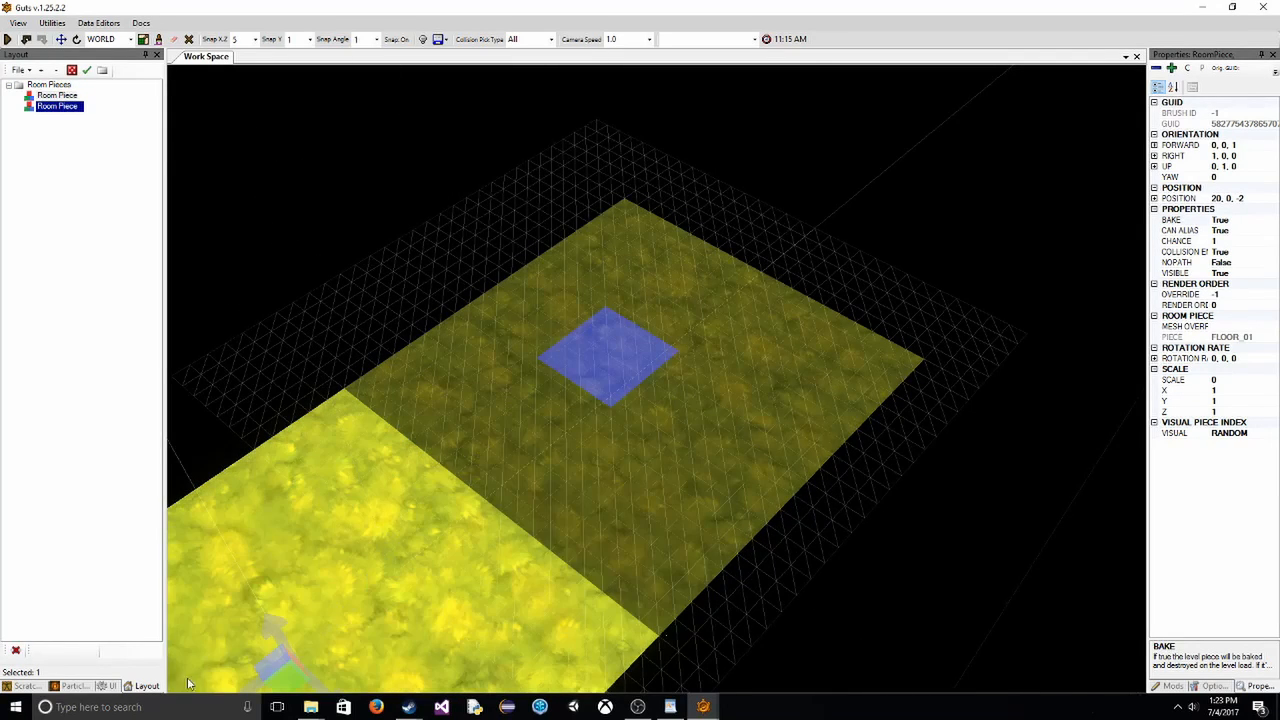
scroll(500, 496, "down", 3)
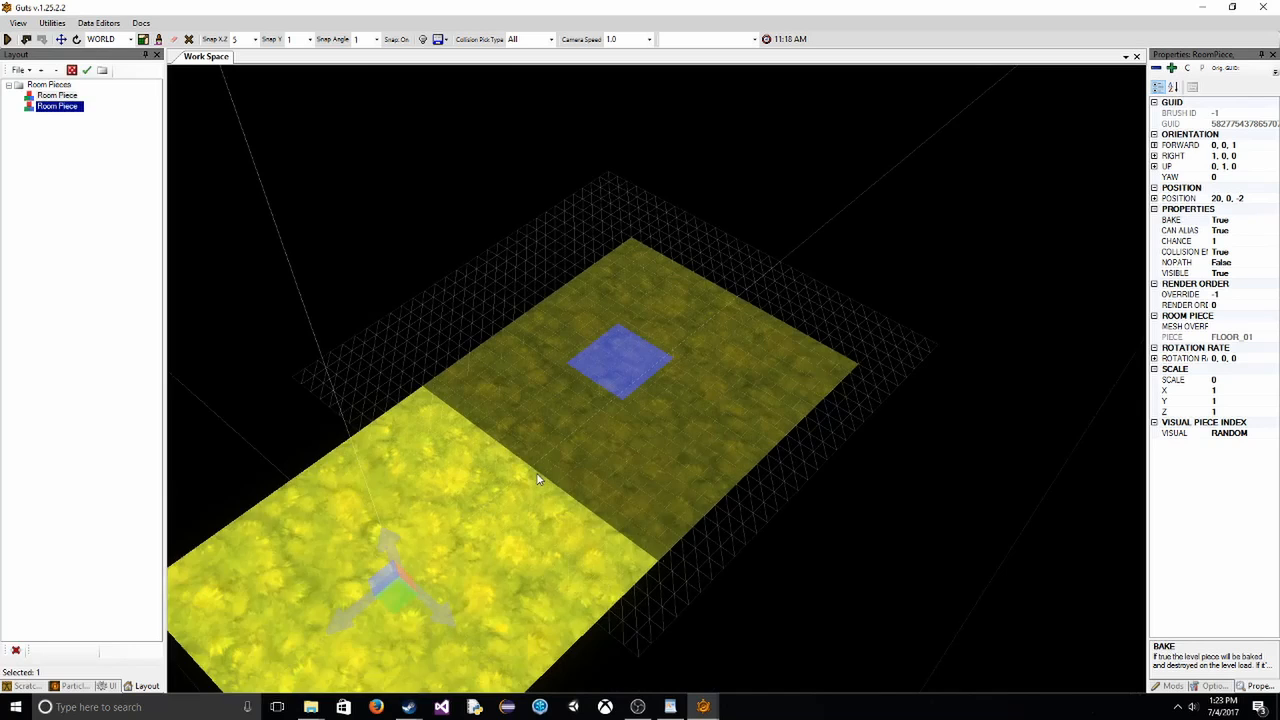
key("ctrl+v")
key("Up")
key("Up")
key("Up")
key("Up")
key("Up")
key("Up")
key("Up")
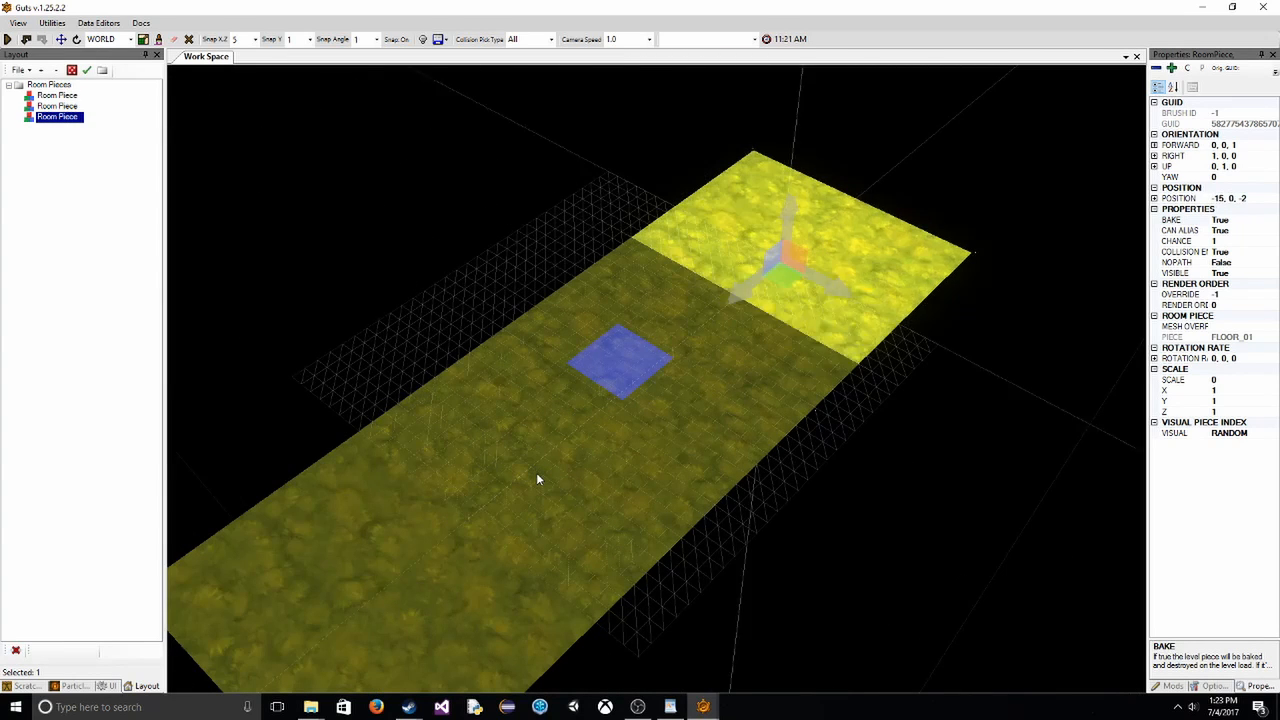
key("Up")
key("Up")
key("Down")
- Paste three more floor pieces edge to edge as a second row at Z 18, from X -20 to X 20
key("ctrl+v")
key("Left")
key("Left")
key("Left")
key("Left")
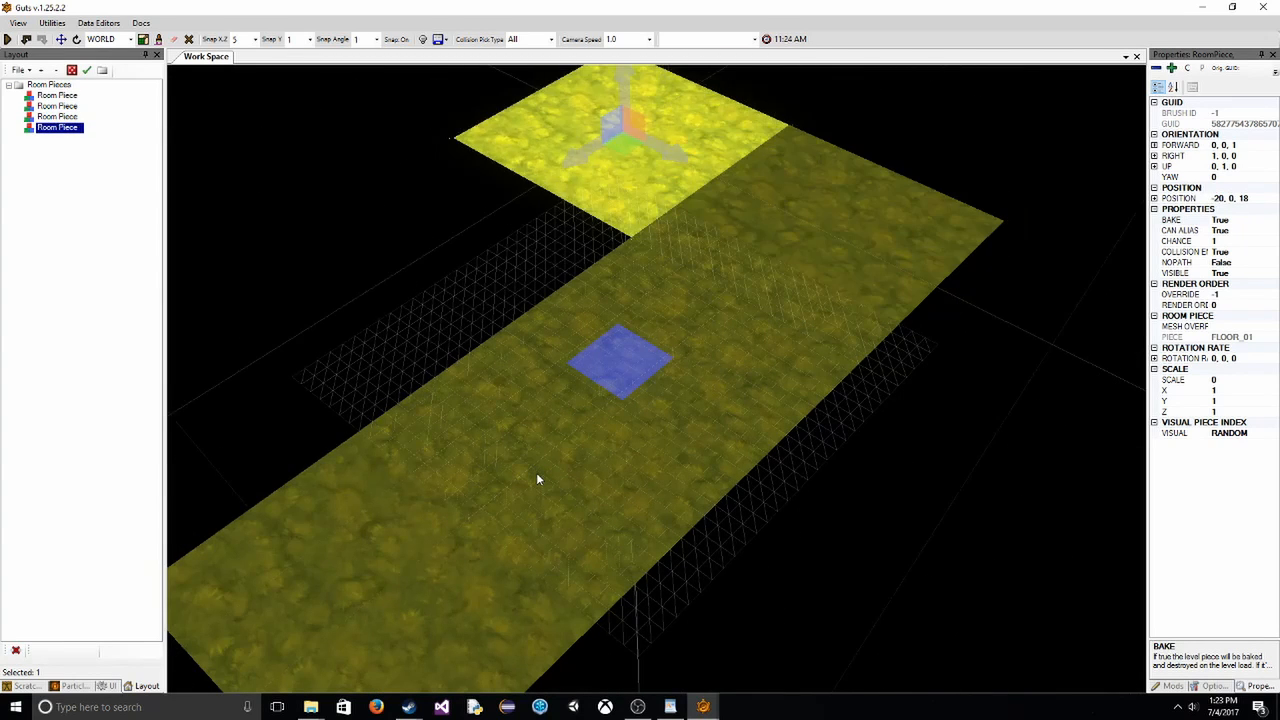
key("ctrl+v")
key("Right")
key("Right")
key("Right")
key("Right")
key("Right")
key("Right")
key("Right")
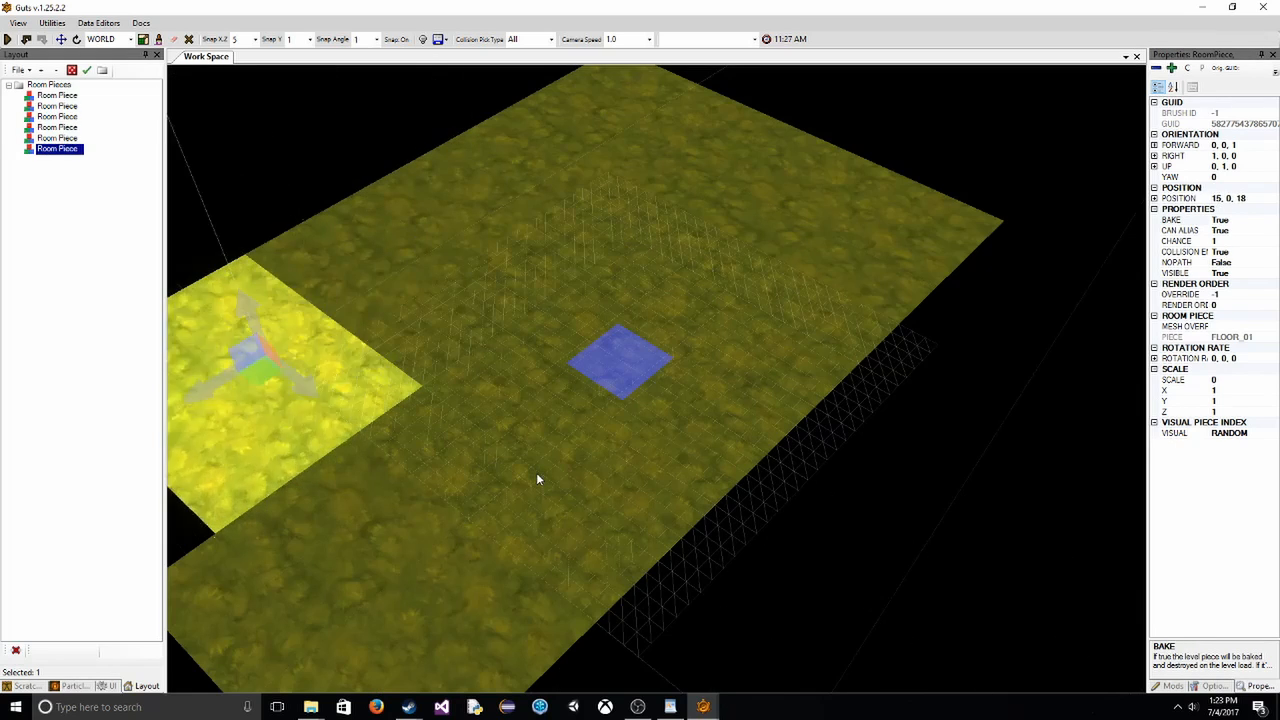
key("Down")
key("Down")
key("Up")
- Paste three floor pieces as a third row at Z -22 to complete a 3 by 3 floor, and clear the selection
key("ctrl+v")
key("Right")
key("Right")
key("Right")
key("Right")
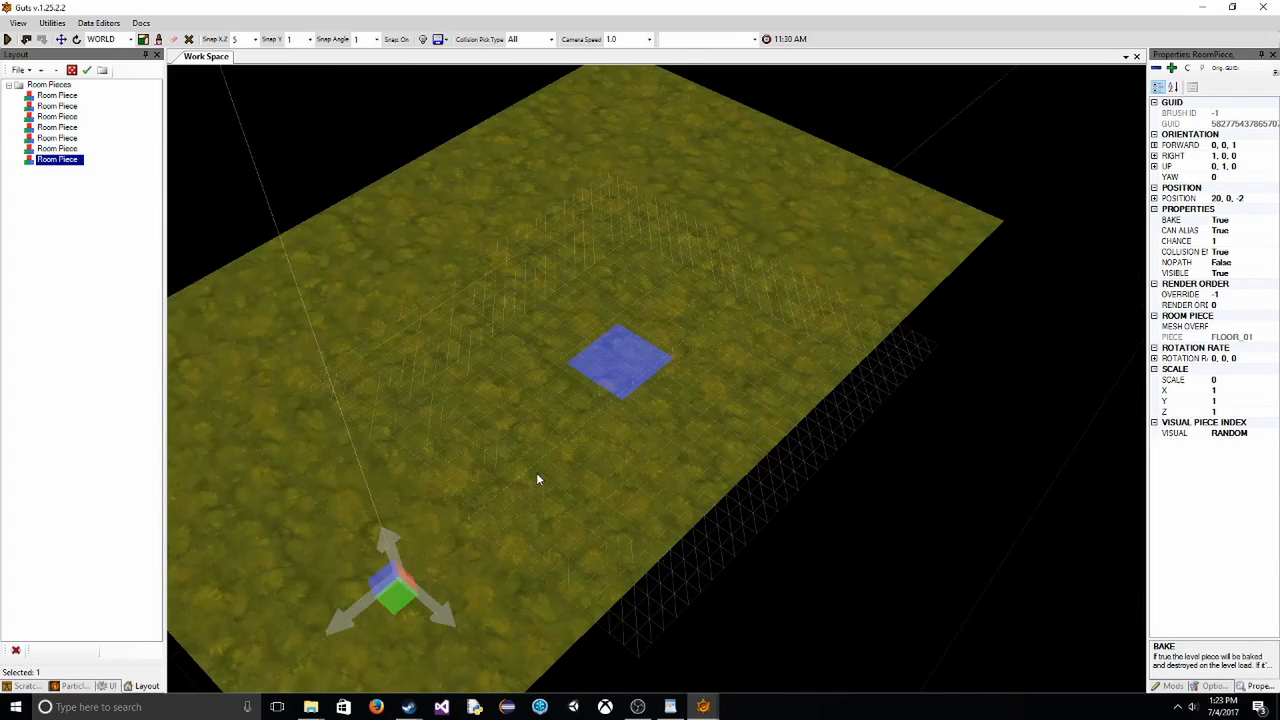
key("Right")
key("Right")
key("Right")
key("Right")
key("Right")
key("Left")
key("ctrl+v")
key("Up")
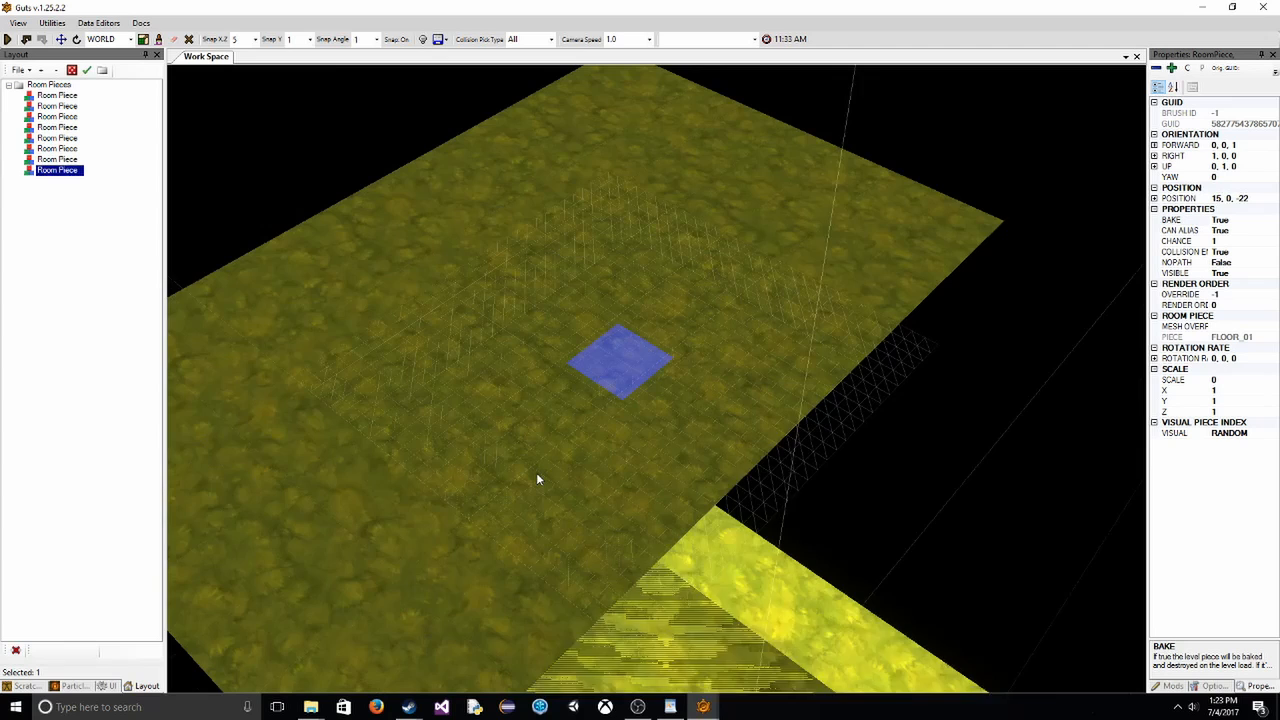
key("Up")
key("Up")
key("Up")
key("Up")
key("Down")
key("ctrl+v")
key("Up")
key("Up")
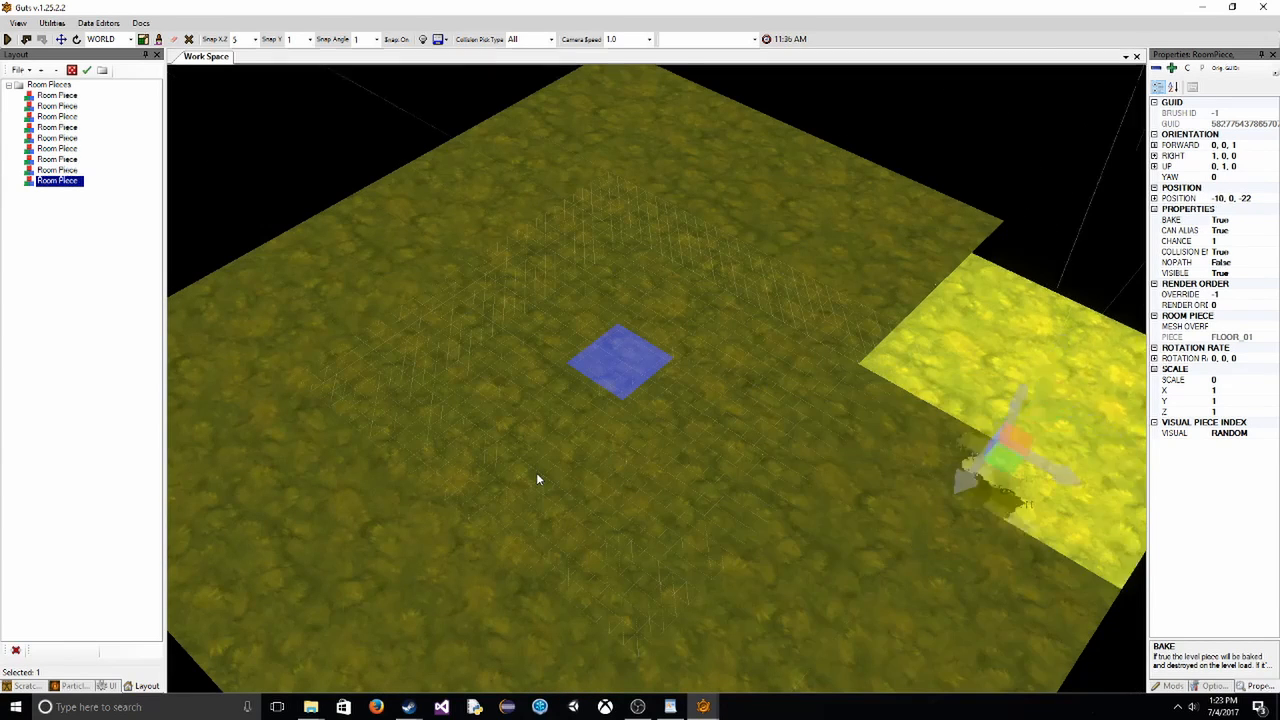
key("Up")
key("Up")
left_click(868, 137)
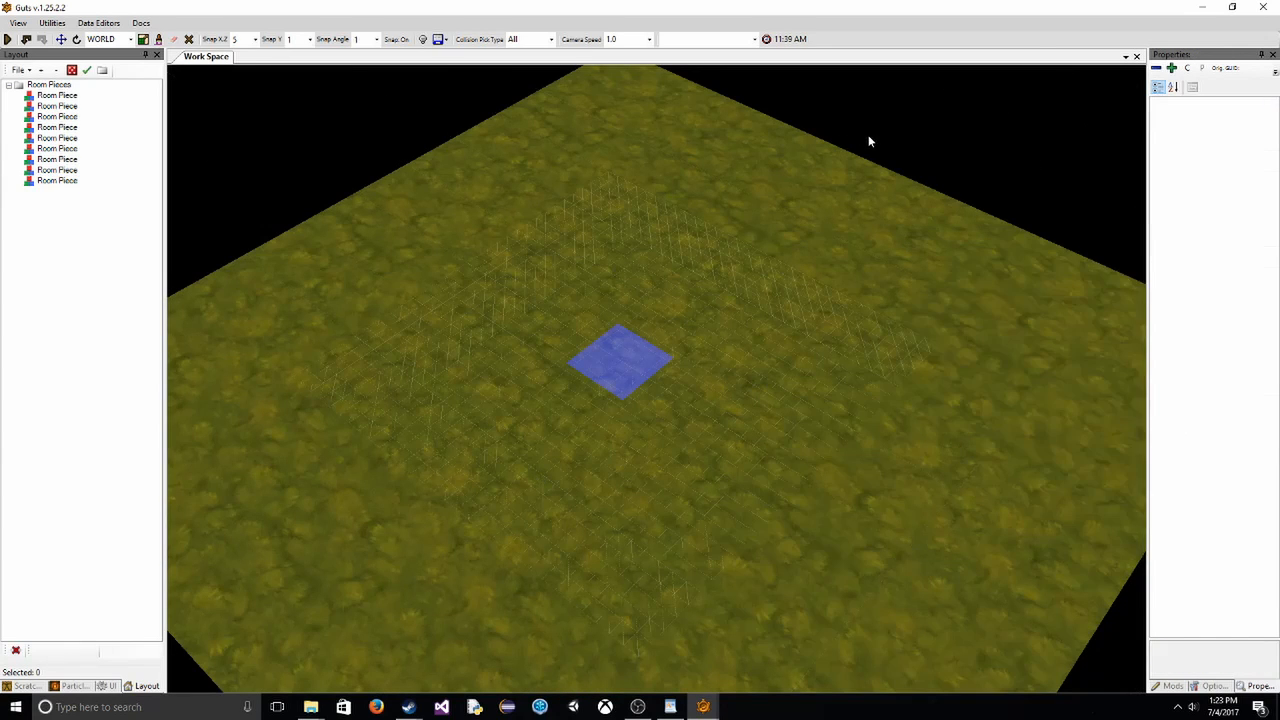
- Inspect the assembled floor from several distances and angles for gaps and coverage around the grid
key("a")
scroll(825, 178, "down", 5)
key("s")
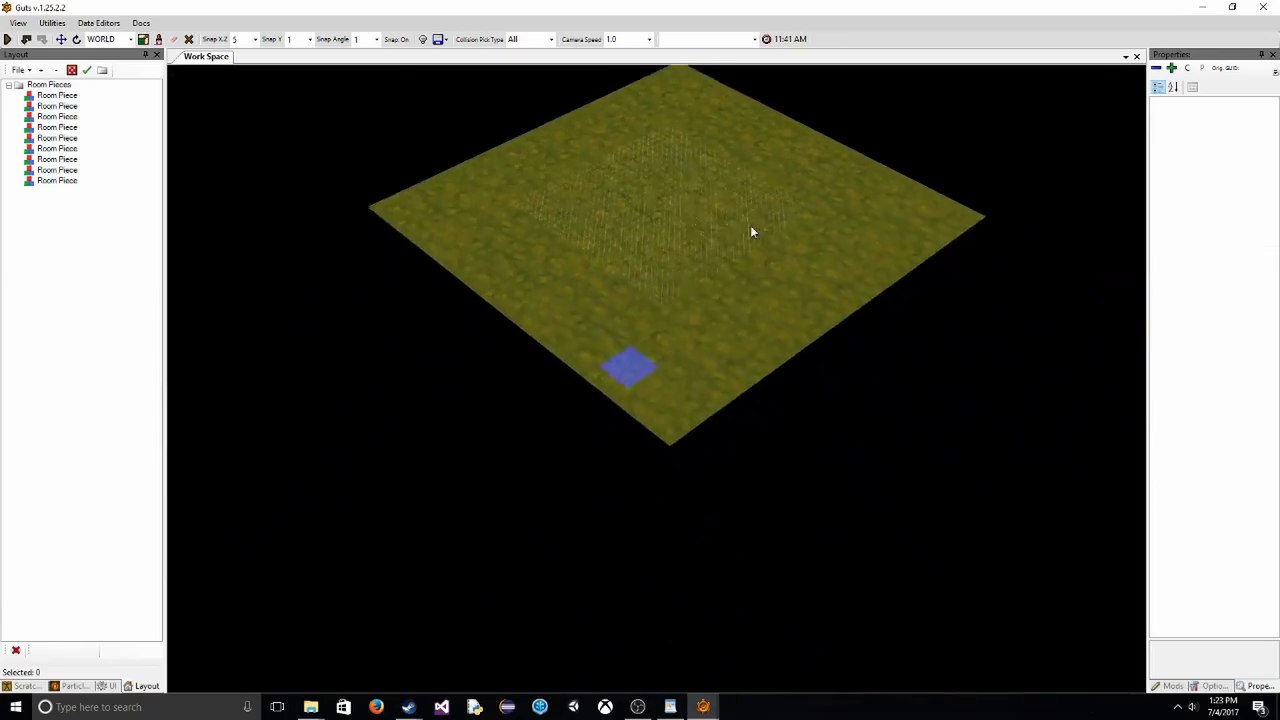
scroll(600, 245, "up", 8)
middle_click_drag(753, 232, 683, 298)
scroll(685, 294, "down", 3)
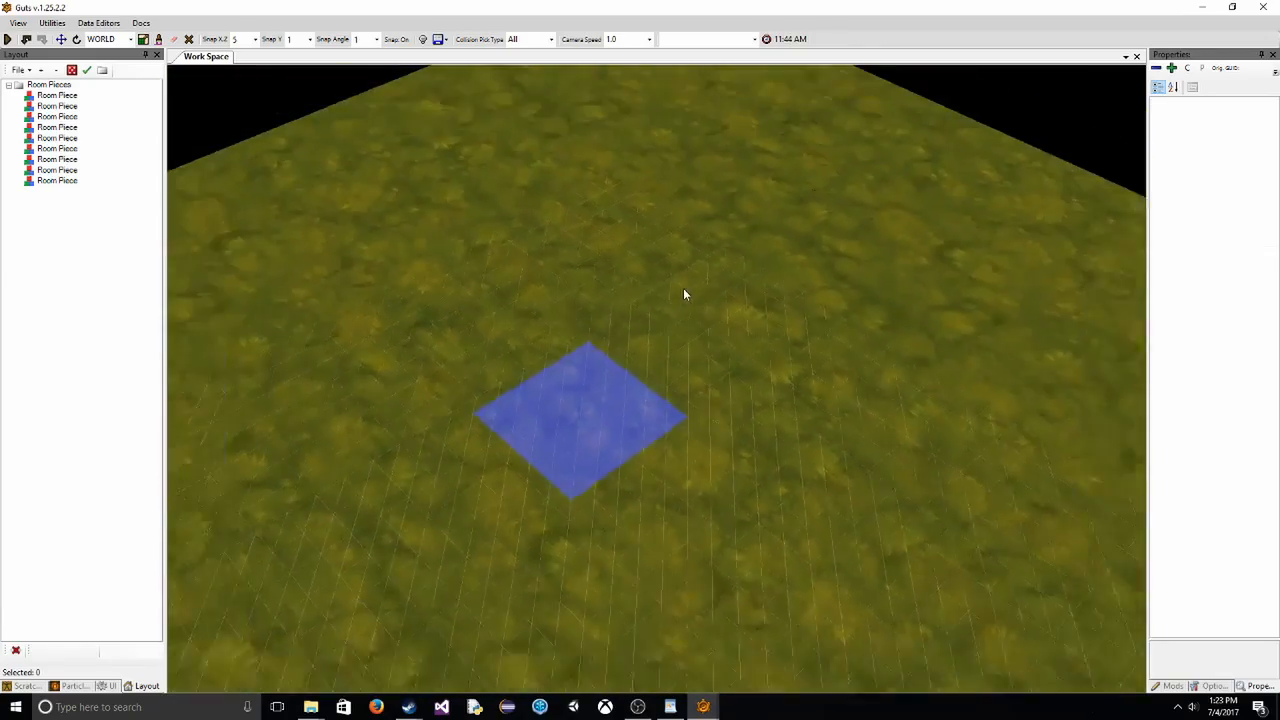
scroll(685, 292, "down", 5)
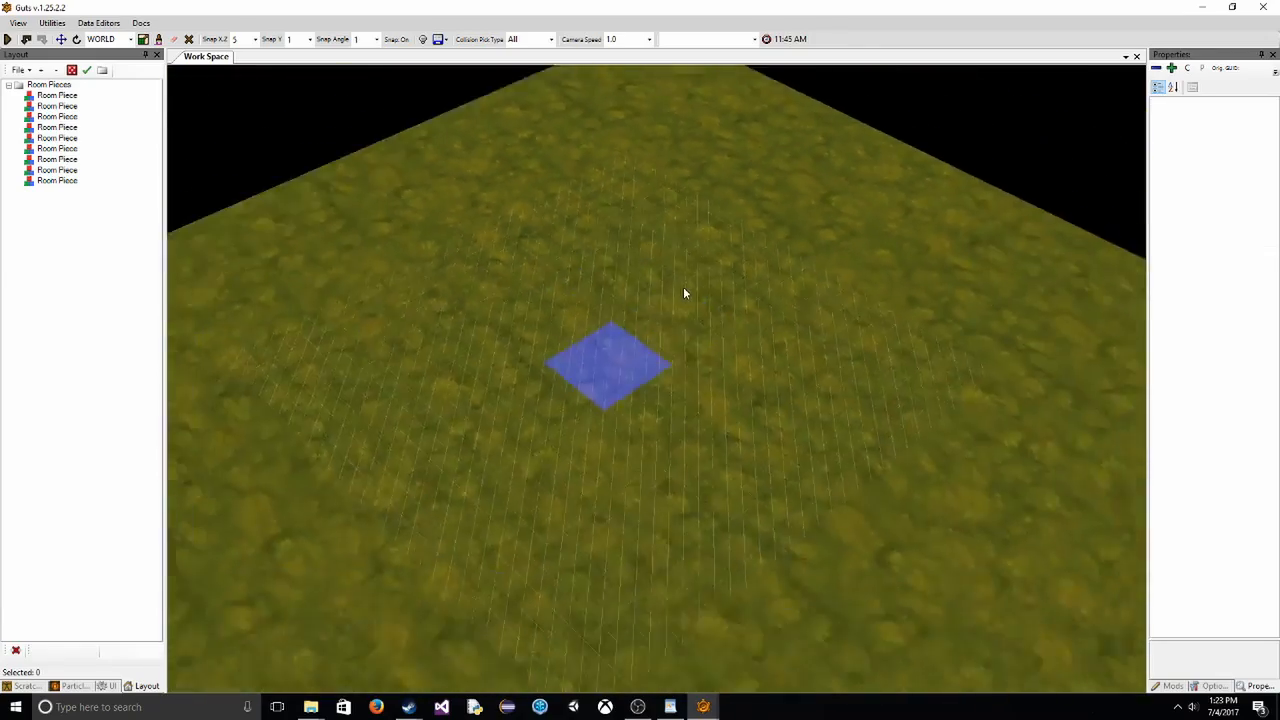
scroll(680, 268, "up", 5)
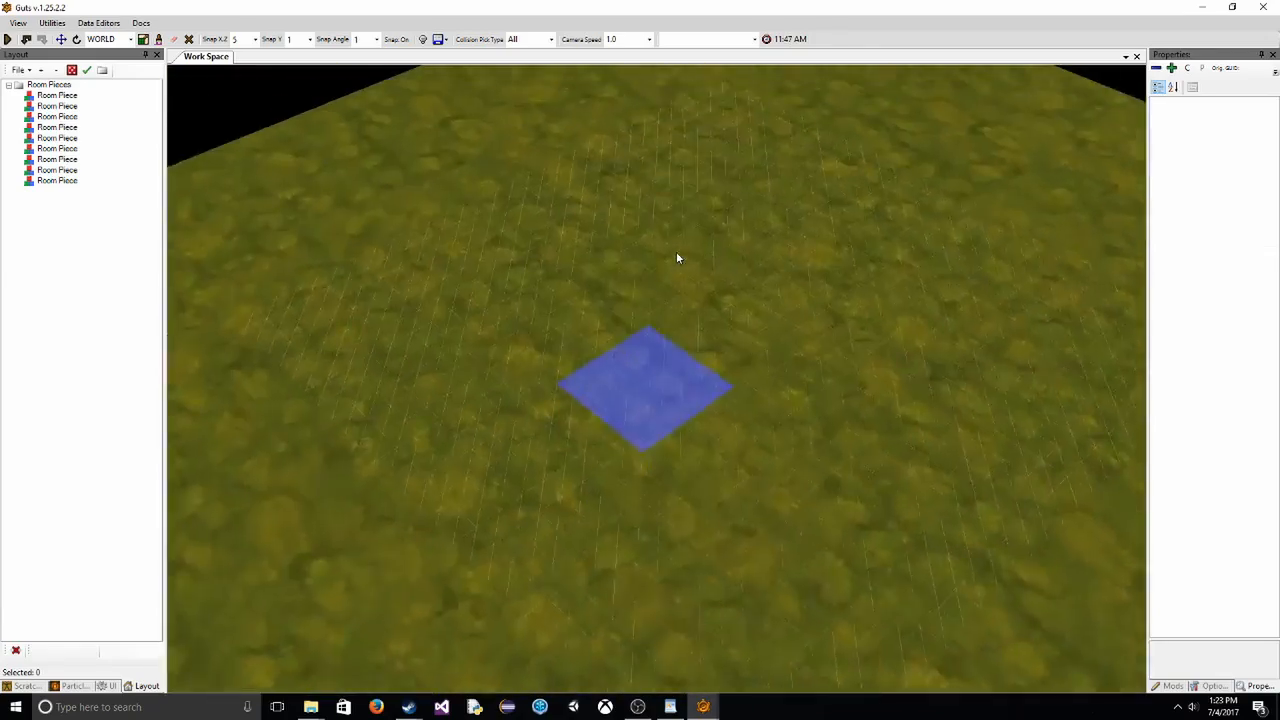
scroll(676, 260, "down", 5)
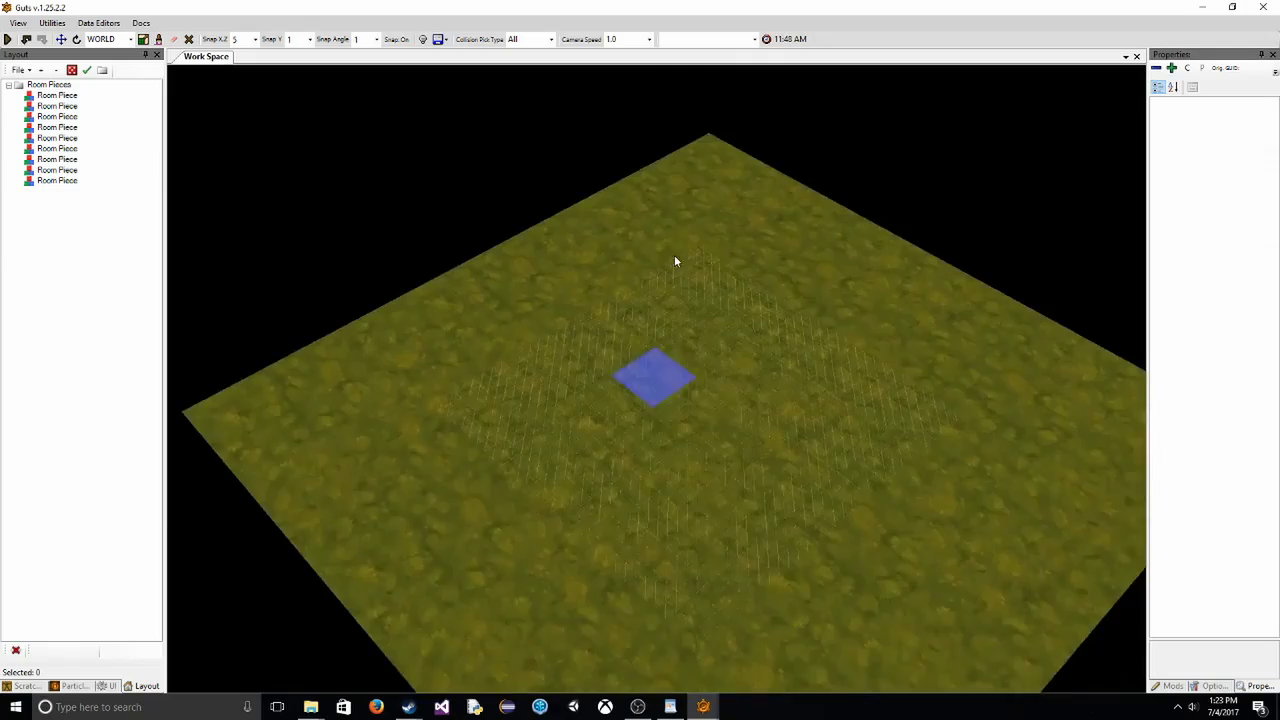
scroll(673, 264, "up", 5)
scroll(660, 244, "down", 2)
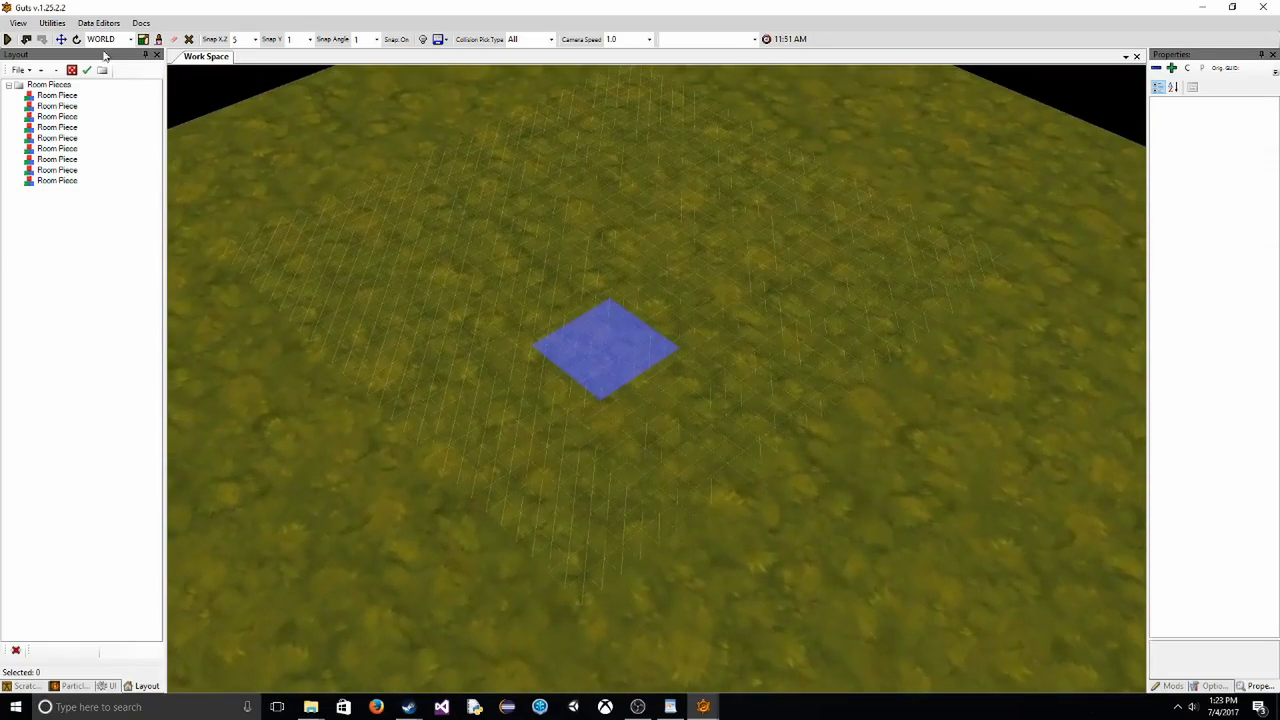
- Start saving the layout under a new name and browse to the mods folder of Torchlight II
left_click(20, 70)
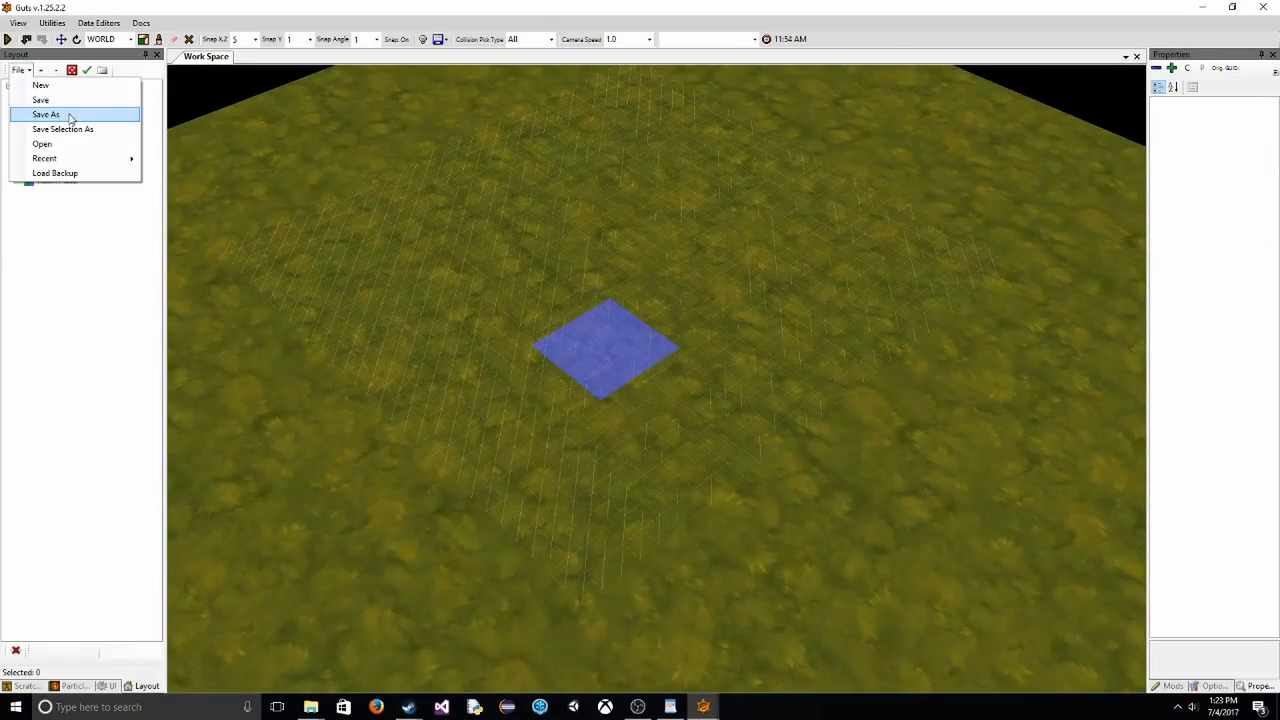
left_click(60, 100)
left_click(20, 71)
left_click(22, 71)
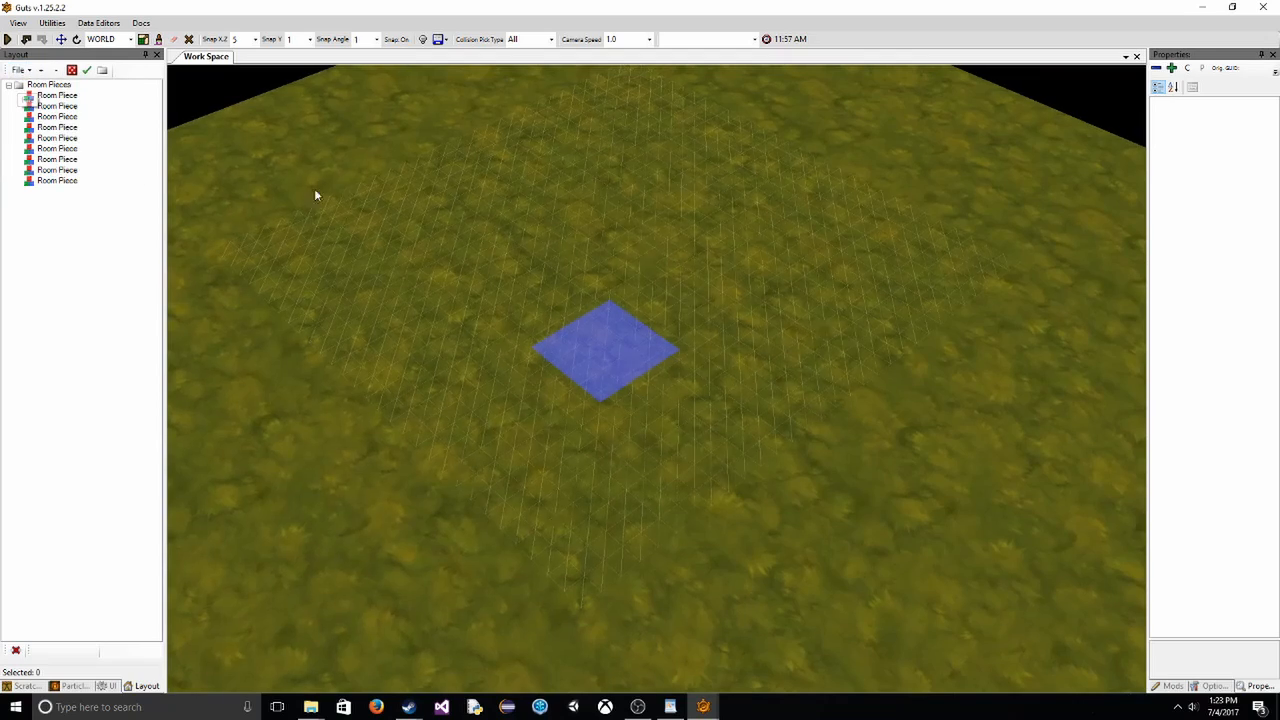
middle_click_drag(555, 250, 620, 263)
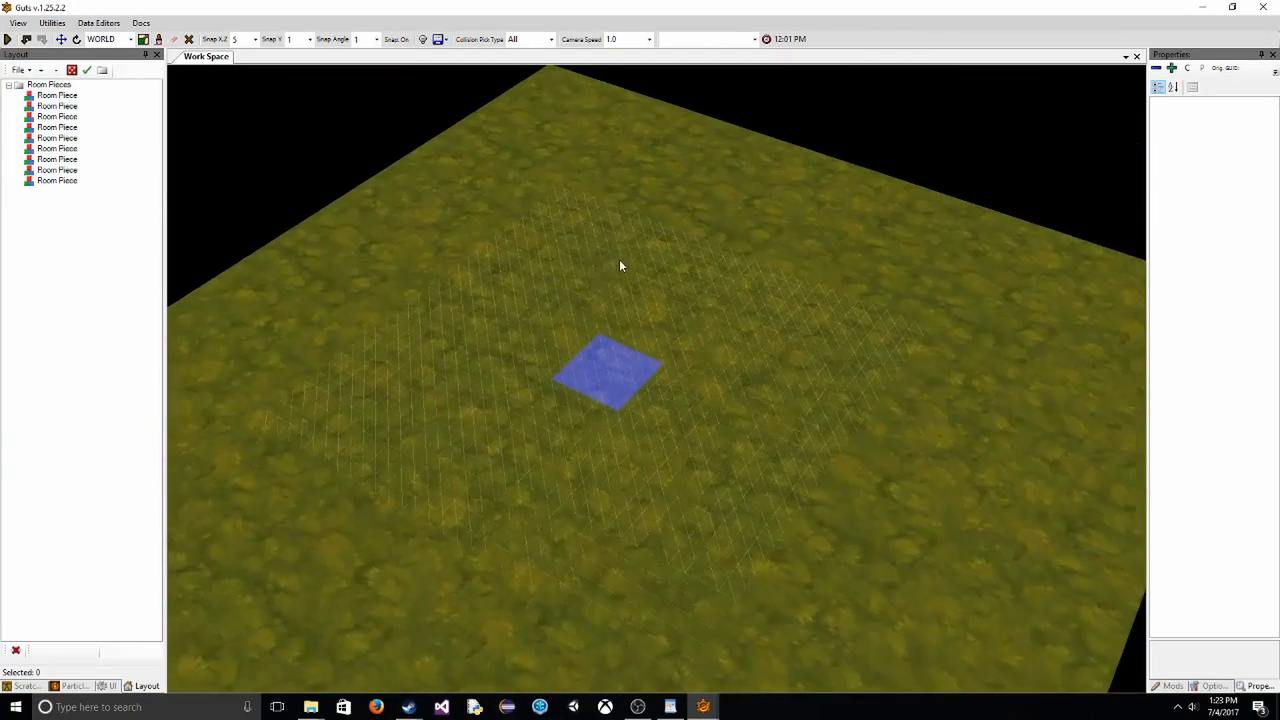
left_click(20, 70)
left_click(50, 90)
left_click(20, 70)
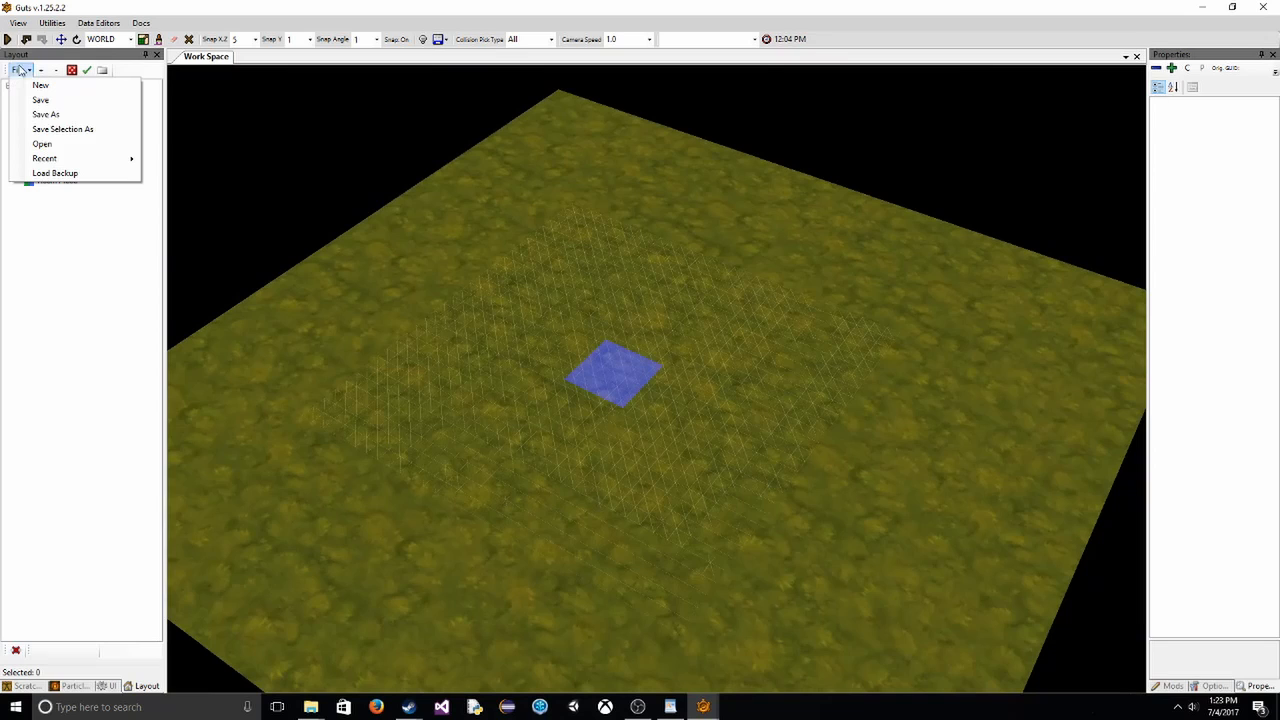
left_click(58, 114)
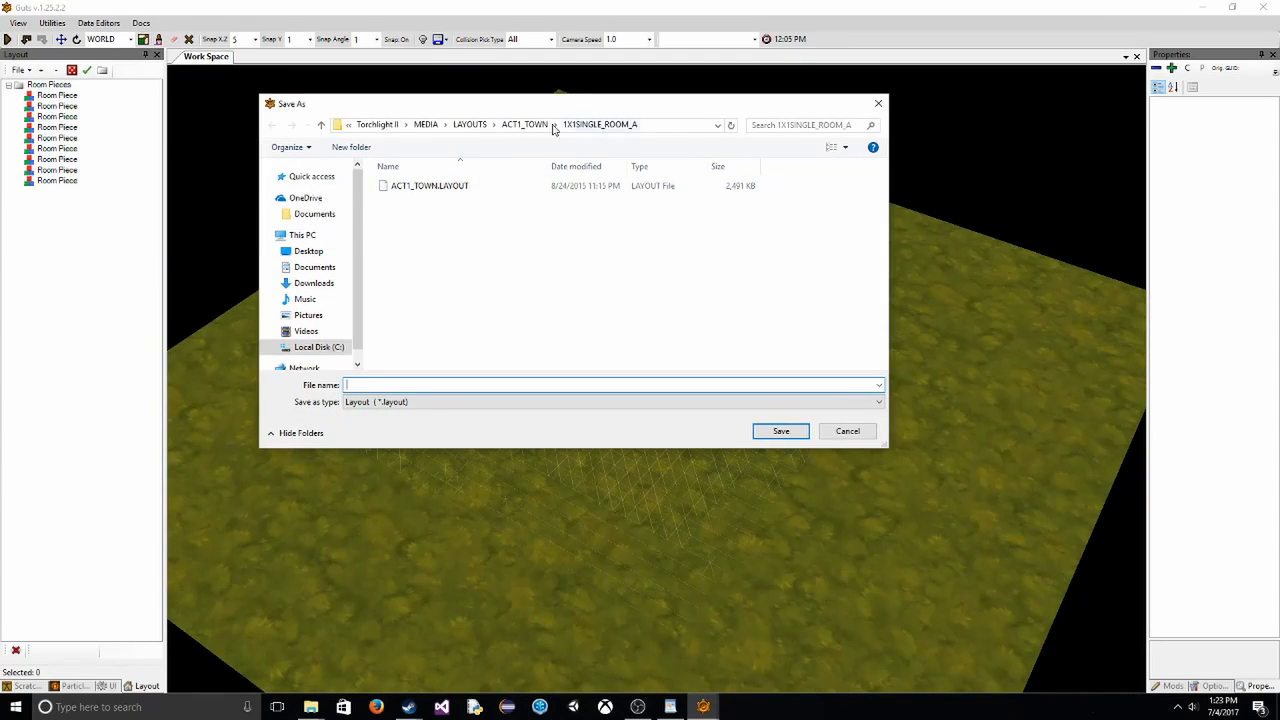
left_click(385, 124)
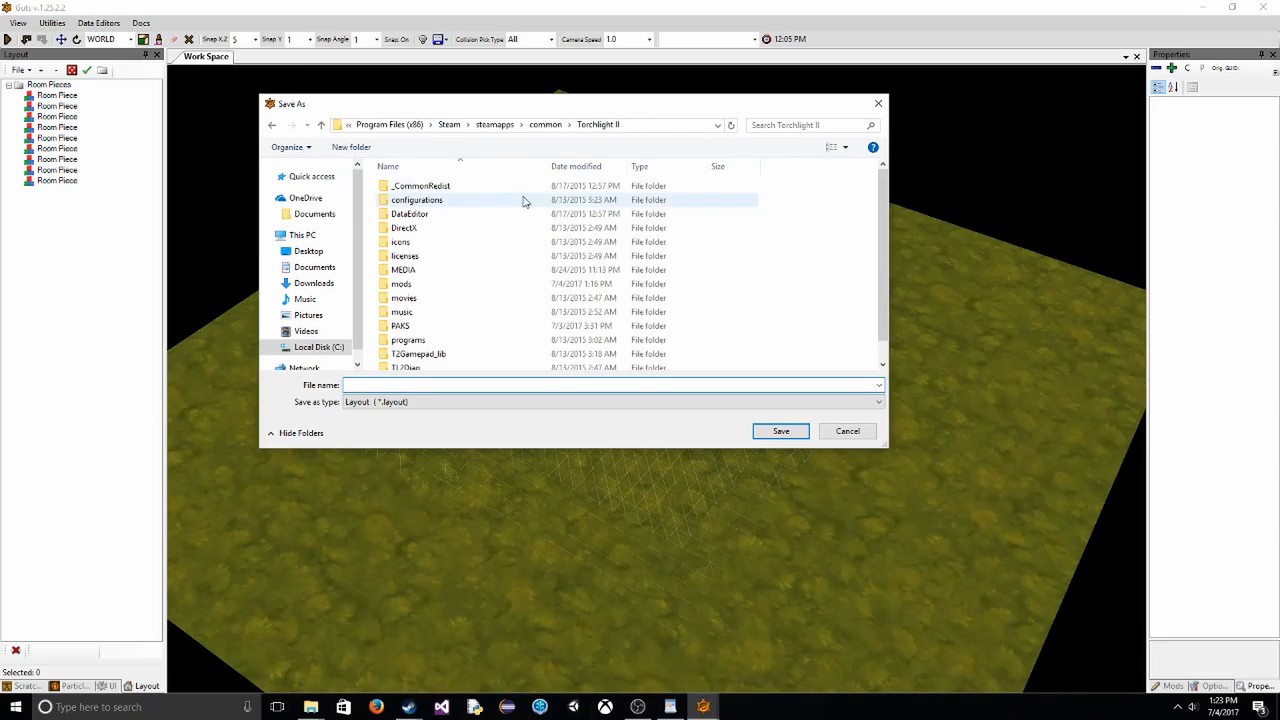
scroll(434, 257, "down", 1)
double_click(440, 268)
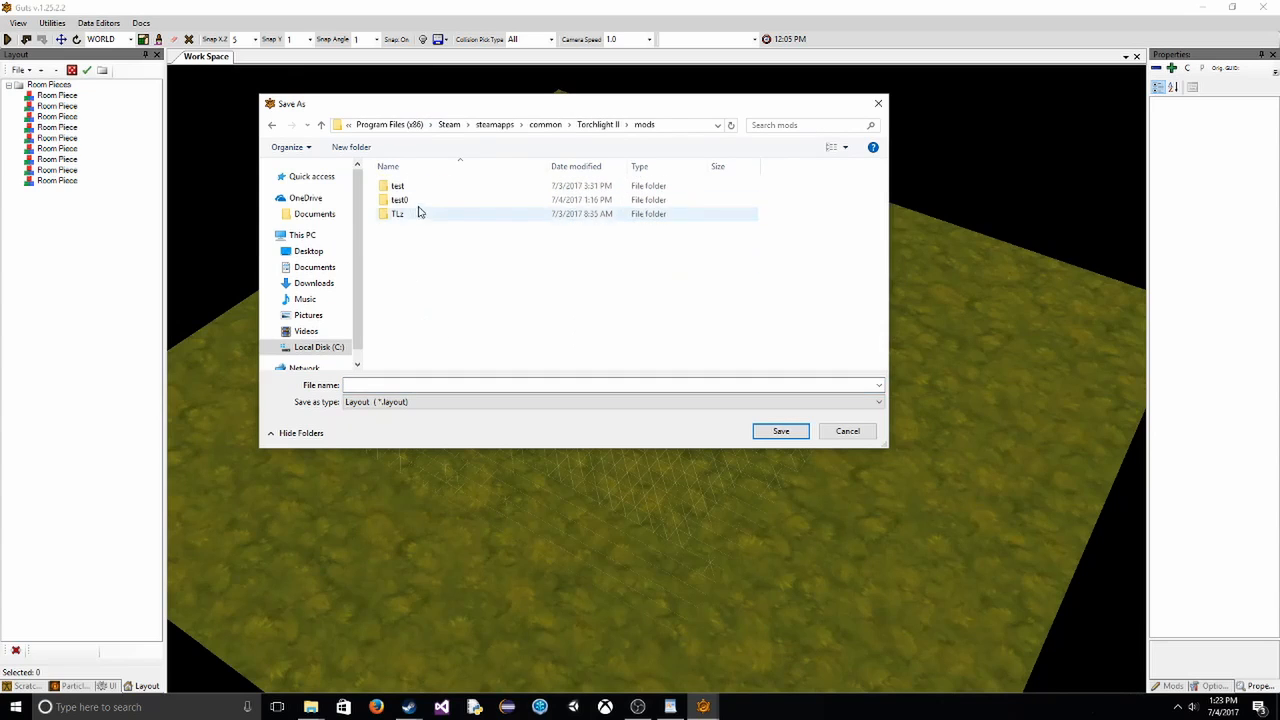
- Save the layout as test0.layout in the test0 mod's media/layouts/mytest0layouts/1X1E folder
double_click(423, 200)
left_click(406, 190)
double_click(406, 190)
double_click(407, 190)
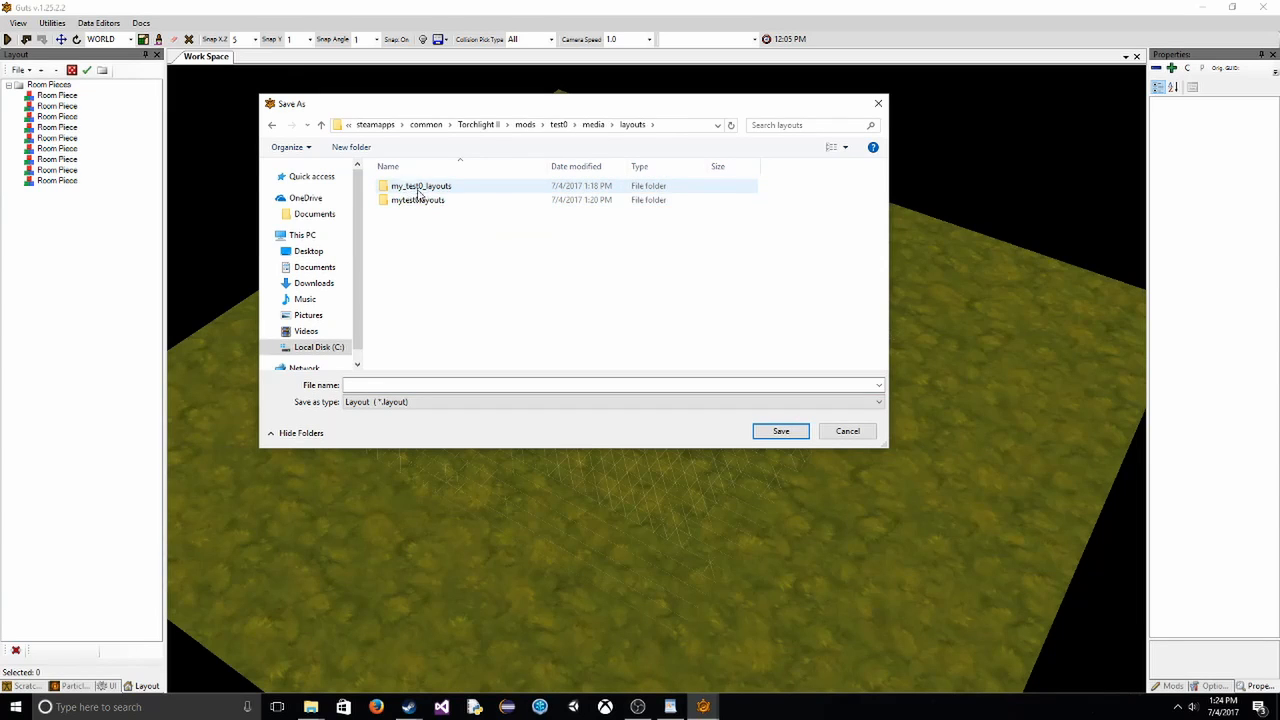
double_click(416, 190)
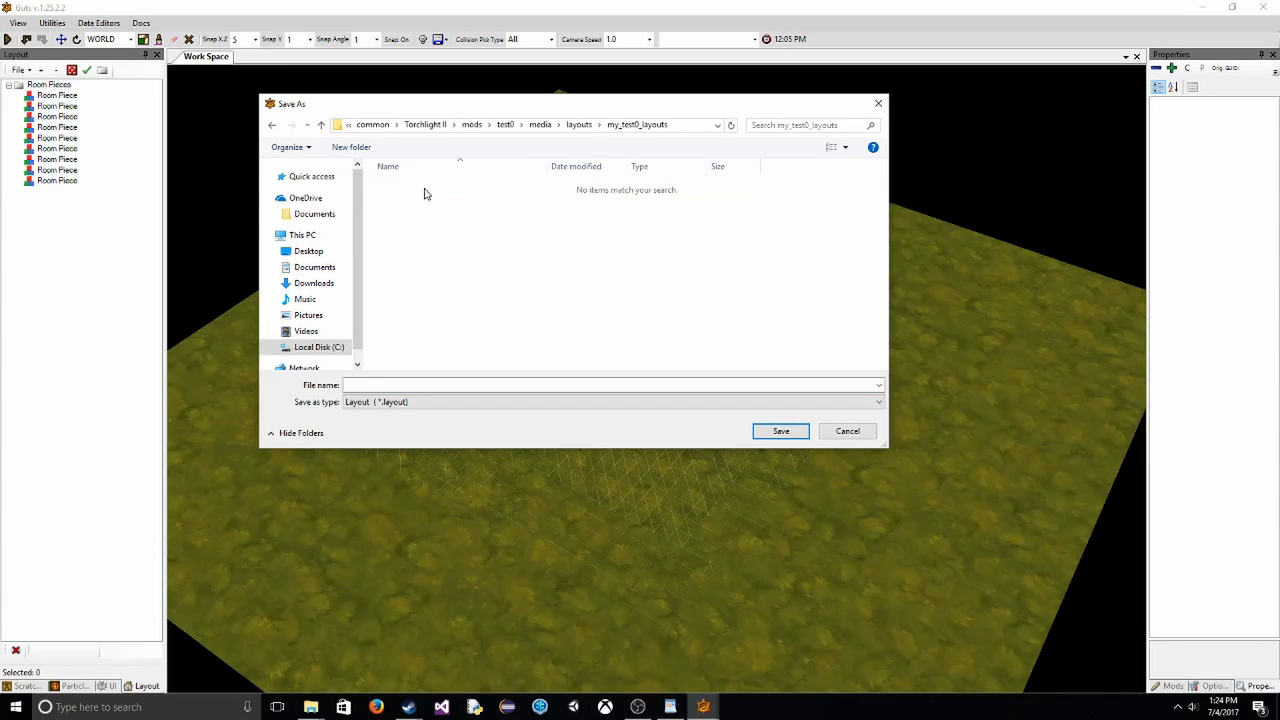
left_click(579, 124)
double_click(412, 197)
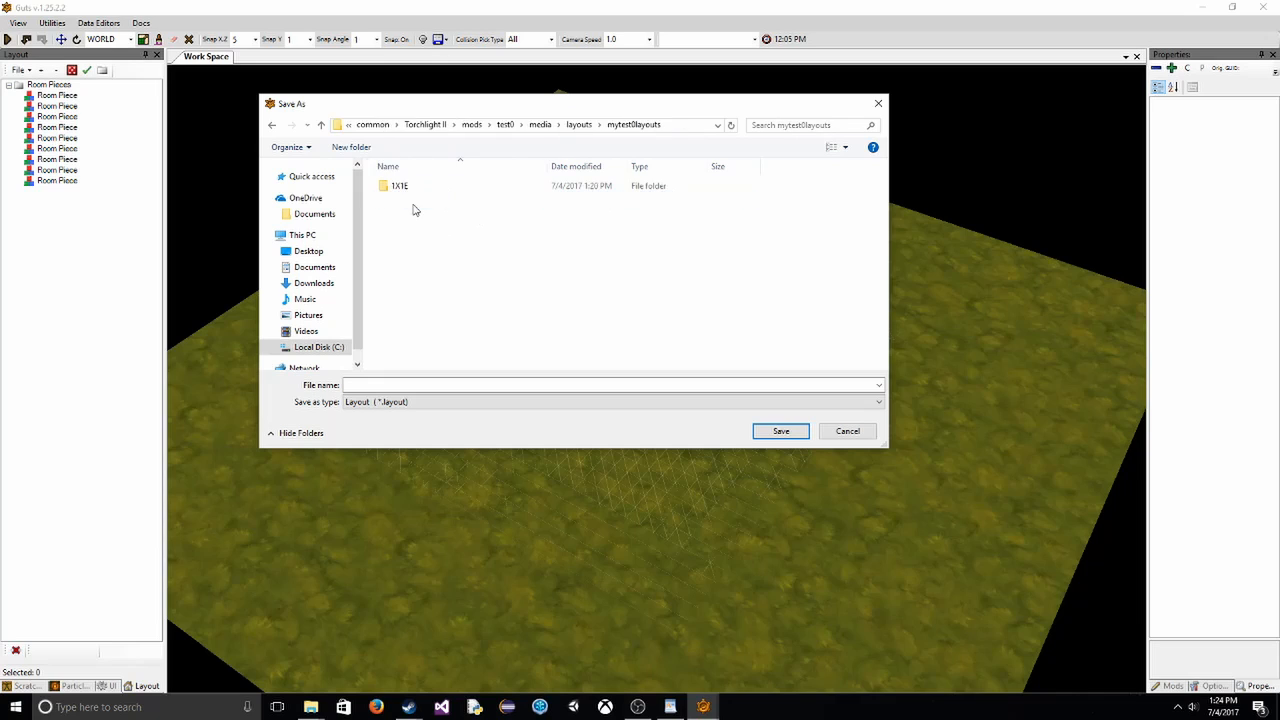
double_click(424, 190)
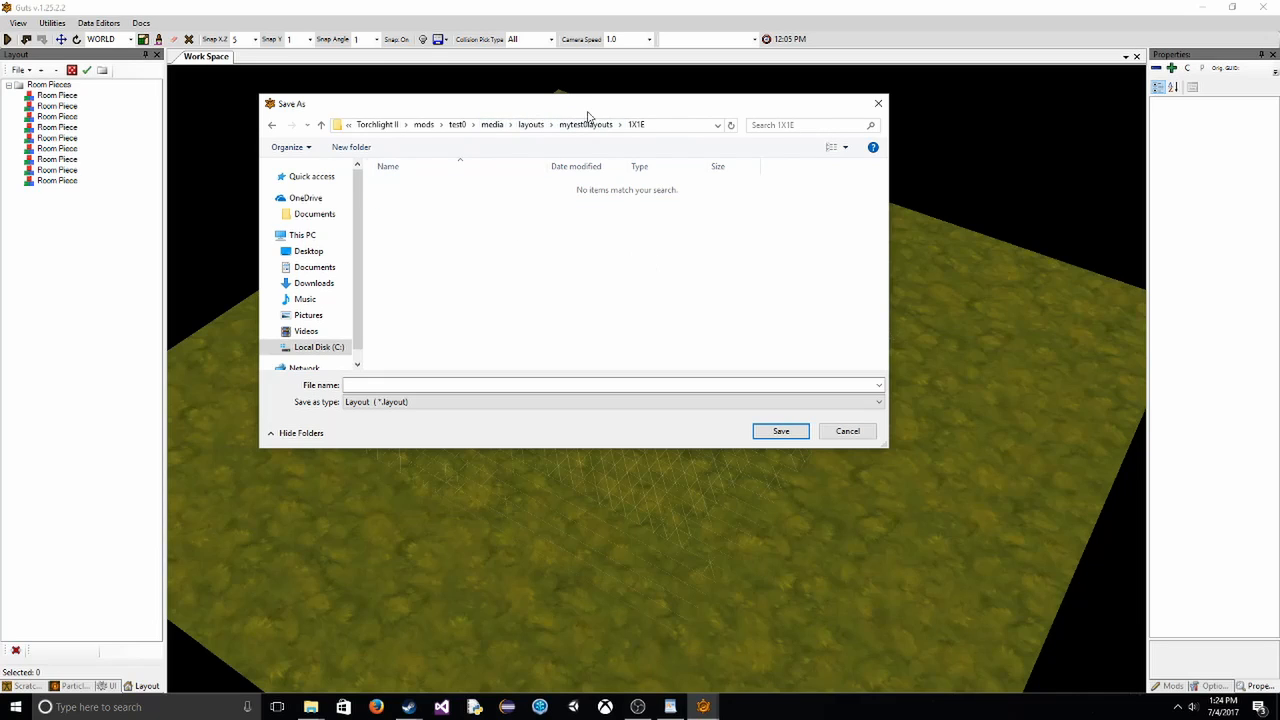
left_click(596, 384)
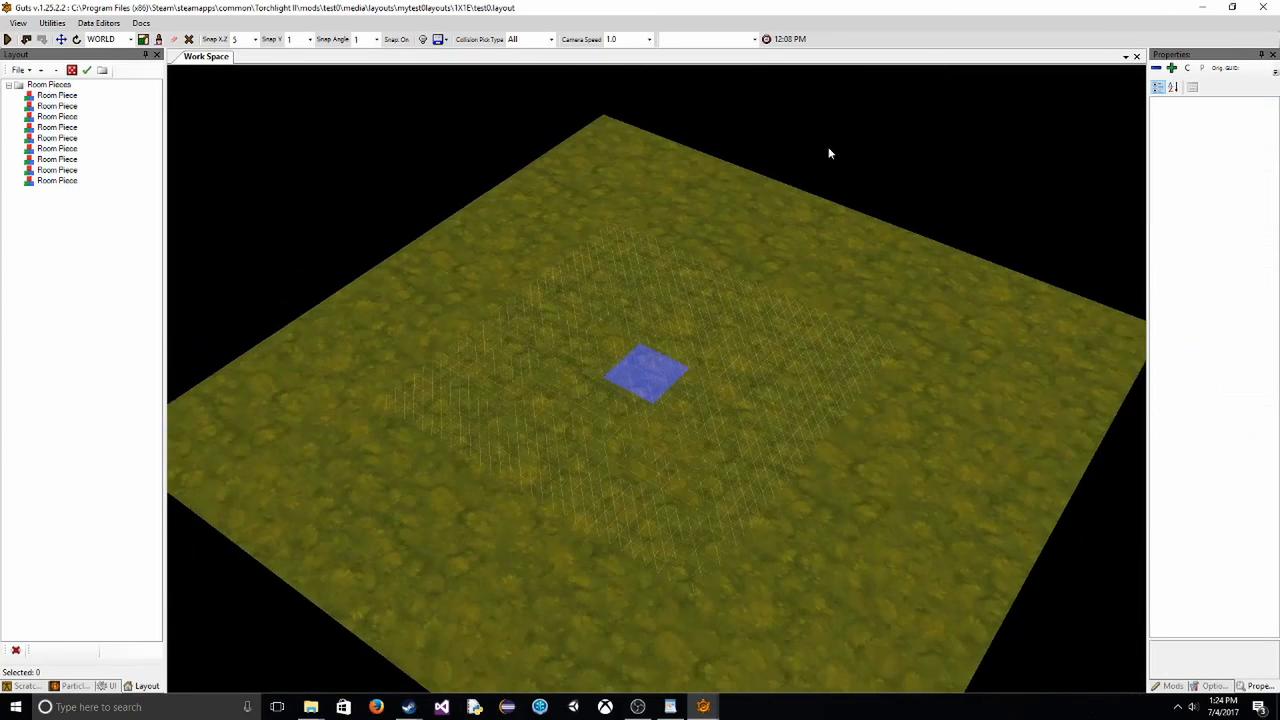
- Open the Level Rule Set Editor
left_click(92, 26)
left_click(92, 26)
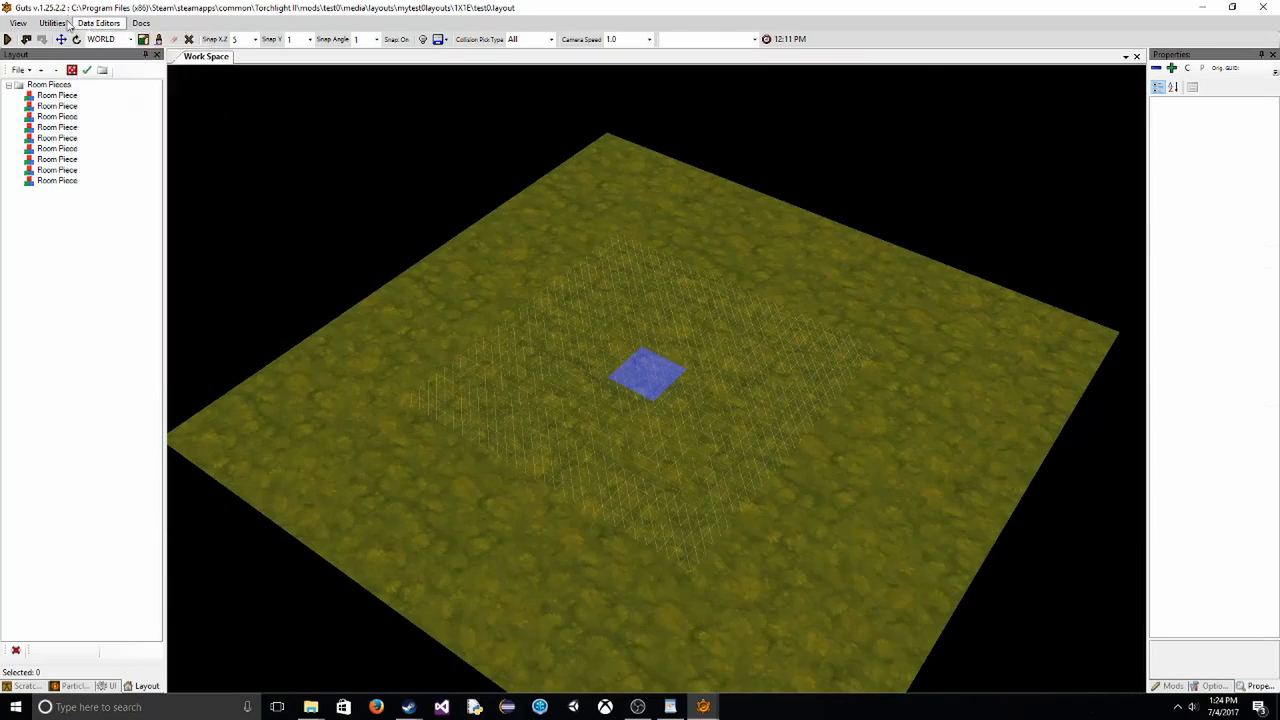
left_click(92, 26)
left_click(138, 170)
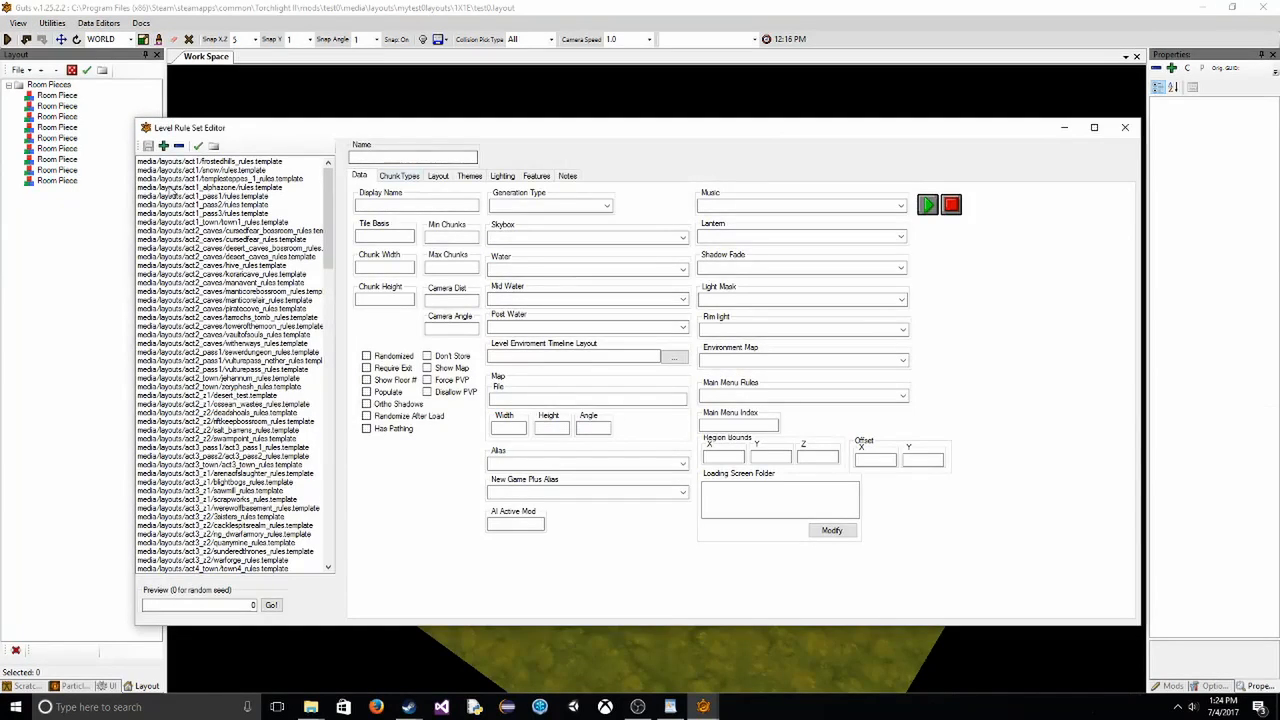
- Load the media/layouts/mytest0layouts/rules.template rule set for editing
left_click_drag(326, 232, 326, 532)
left_click(222, 370)
left_click(239, 492)
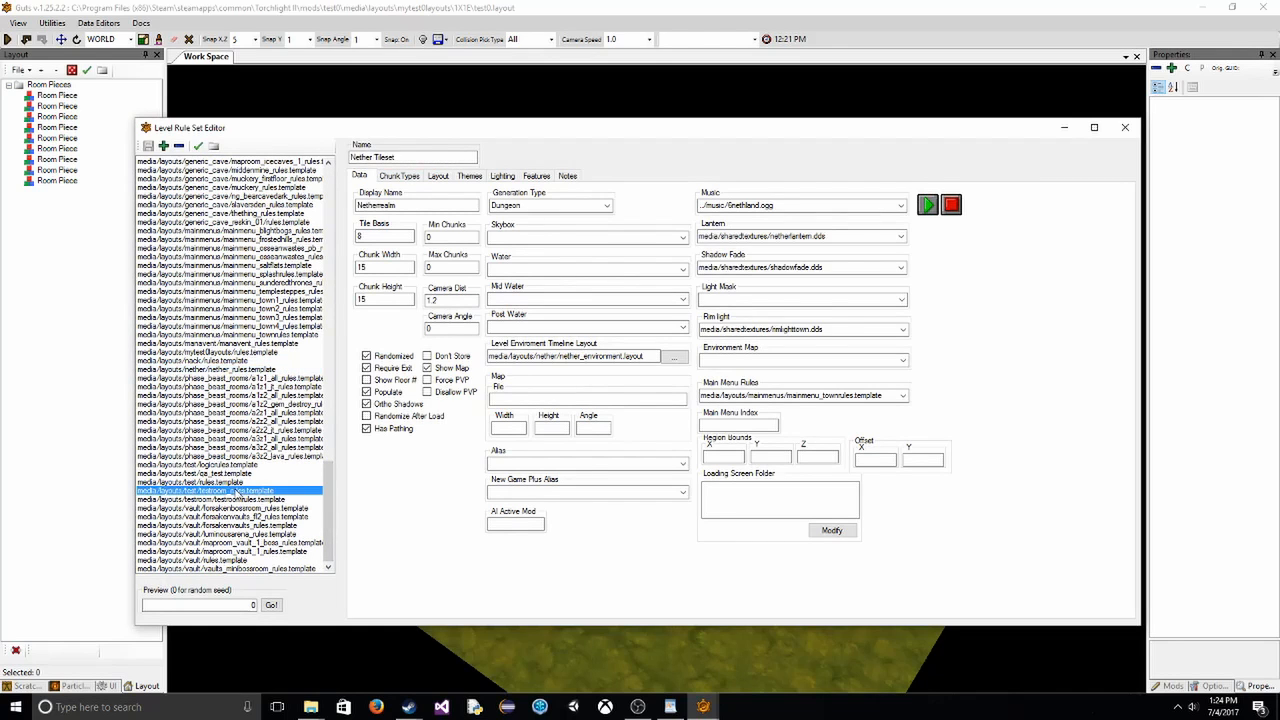
left_click(241, 517)
left_click(240, 492)
left_click(241, 508)
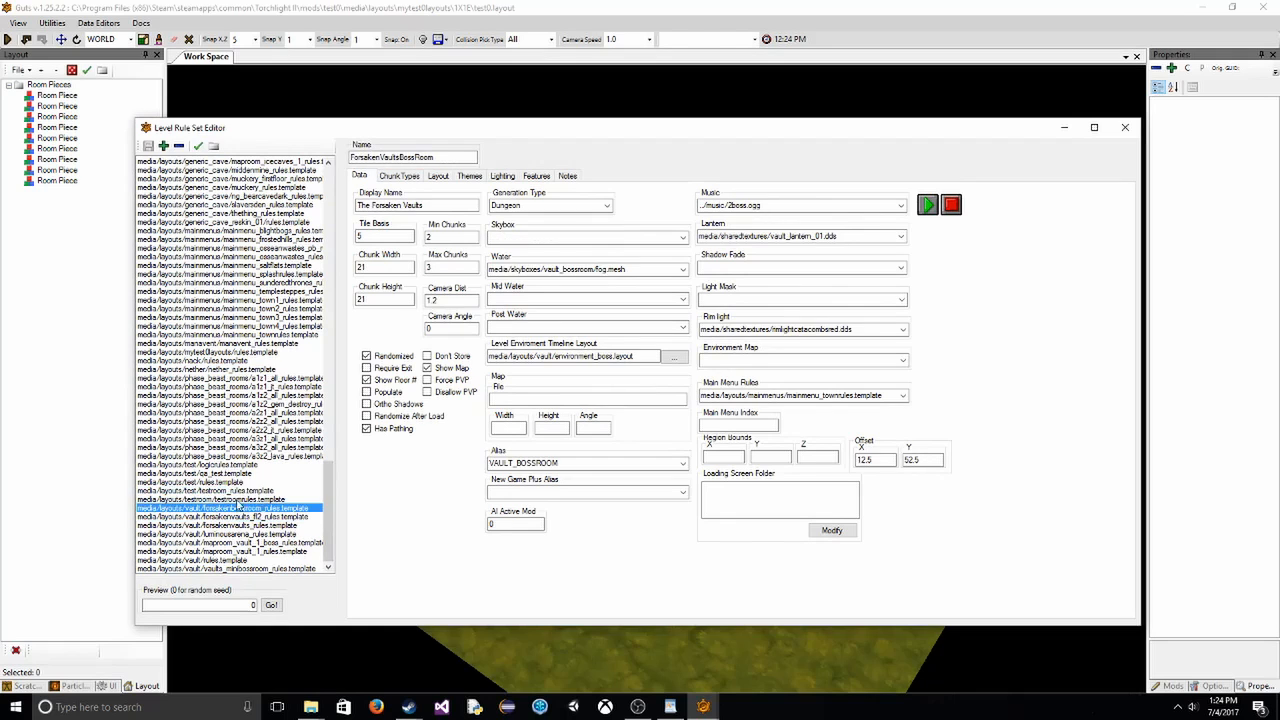
scroll(240, 502, "up", 3)
left_click(226, 432)
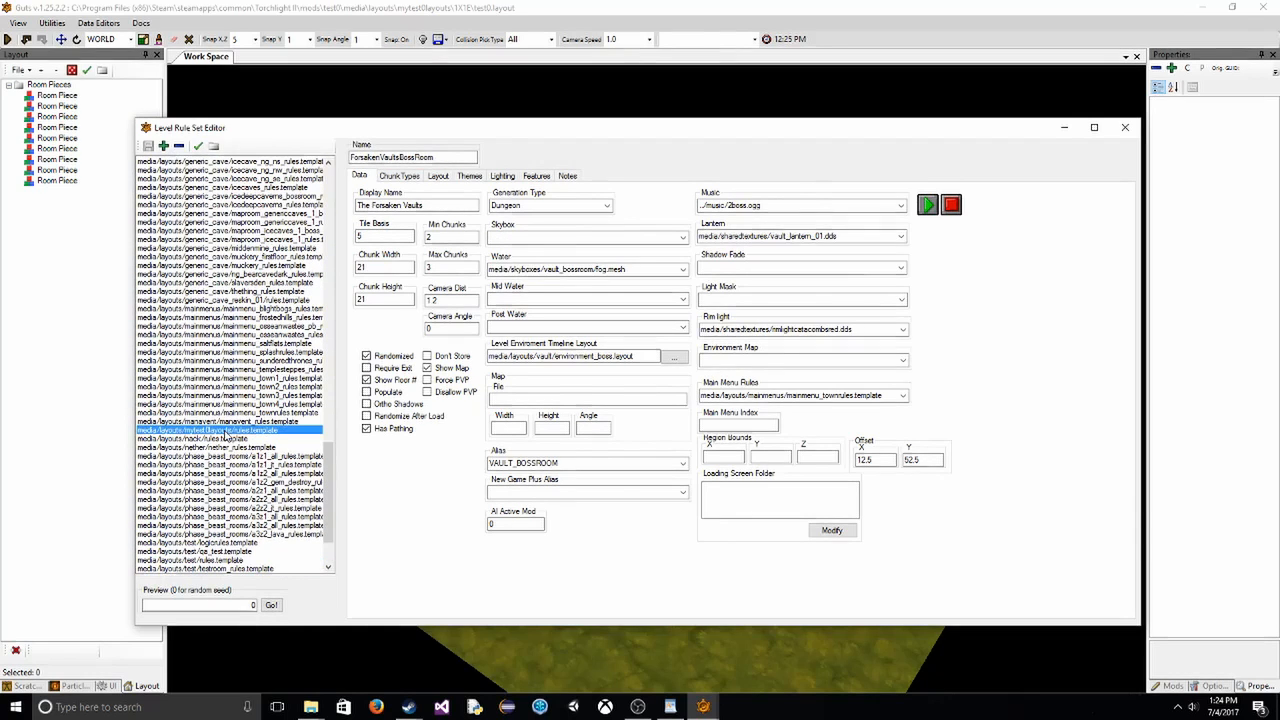
left_click(222, 421)
left_click(223, 430)
- Sync the rule set's chunk types from its folders and select the 1X1E chunk type
left_click(404, 177)
left_click(442, 180)
left_click(404, 177)
left_click(436, 178)
left_click(404, 177)
left_click(393, 550)
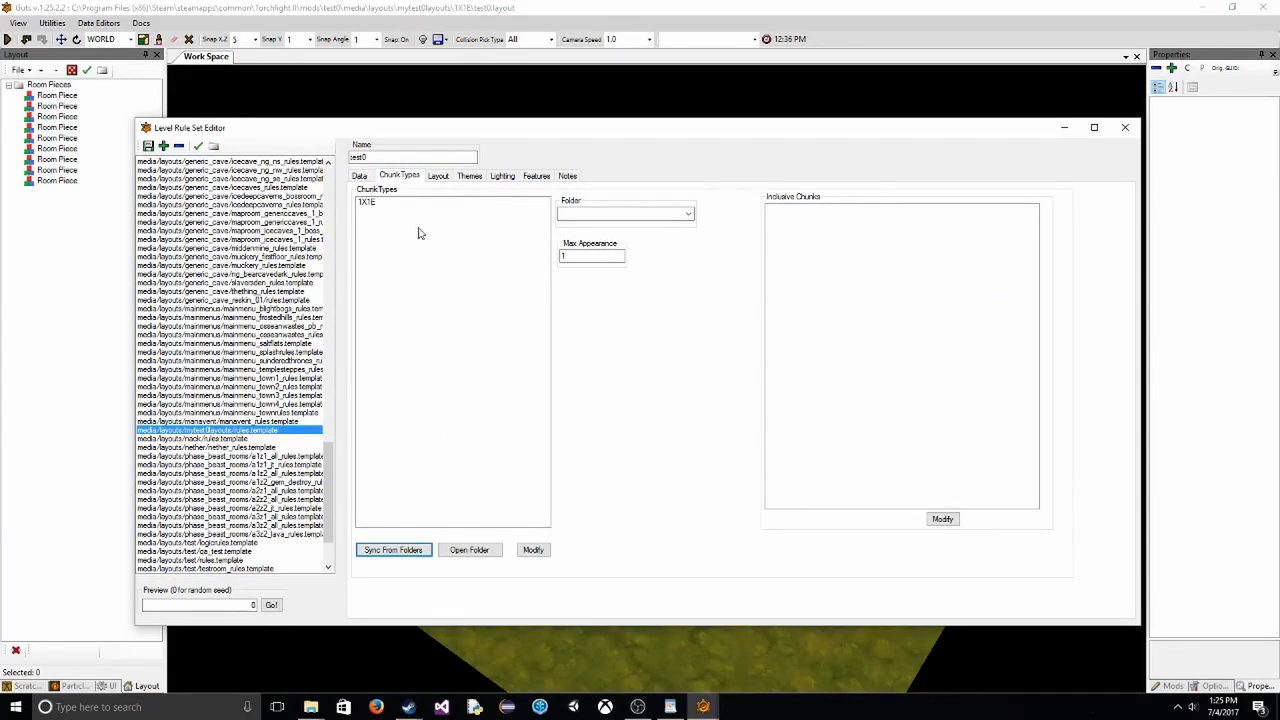
left_click(391, 204)
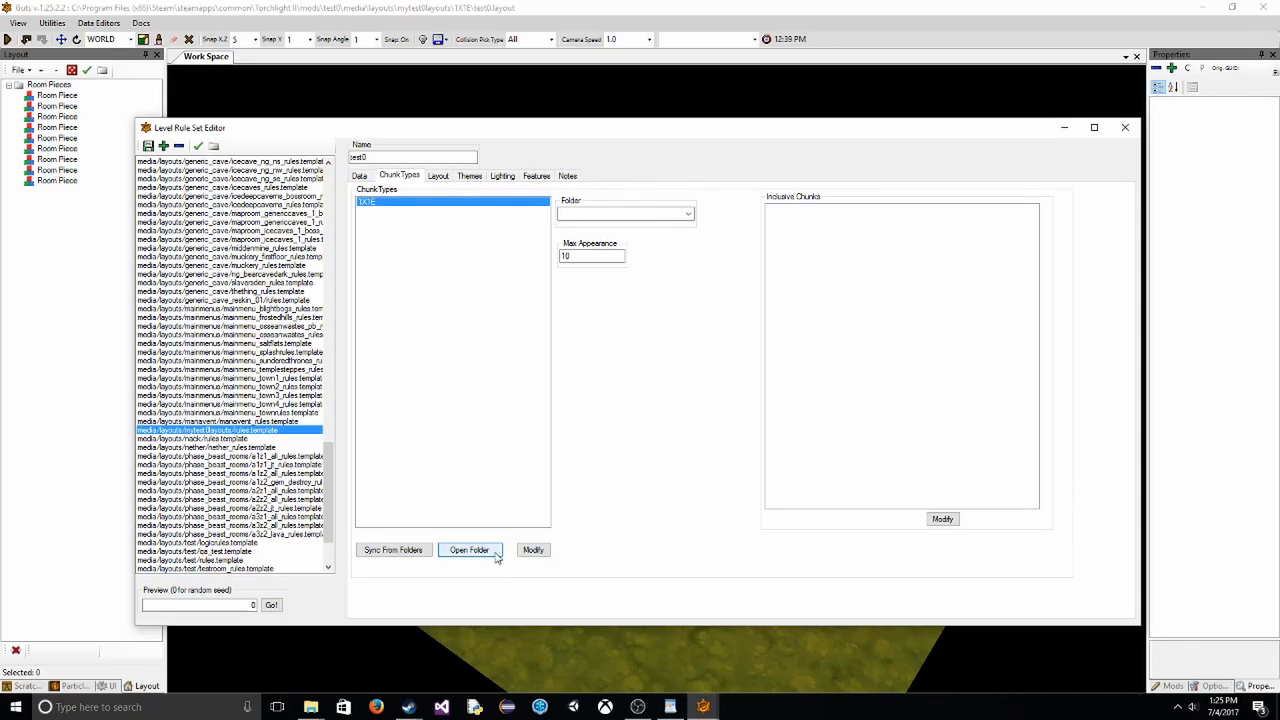
- Add the test0 layout to the inclusive chunks of the 1X1E chunk type
left_click(942, 519)
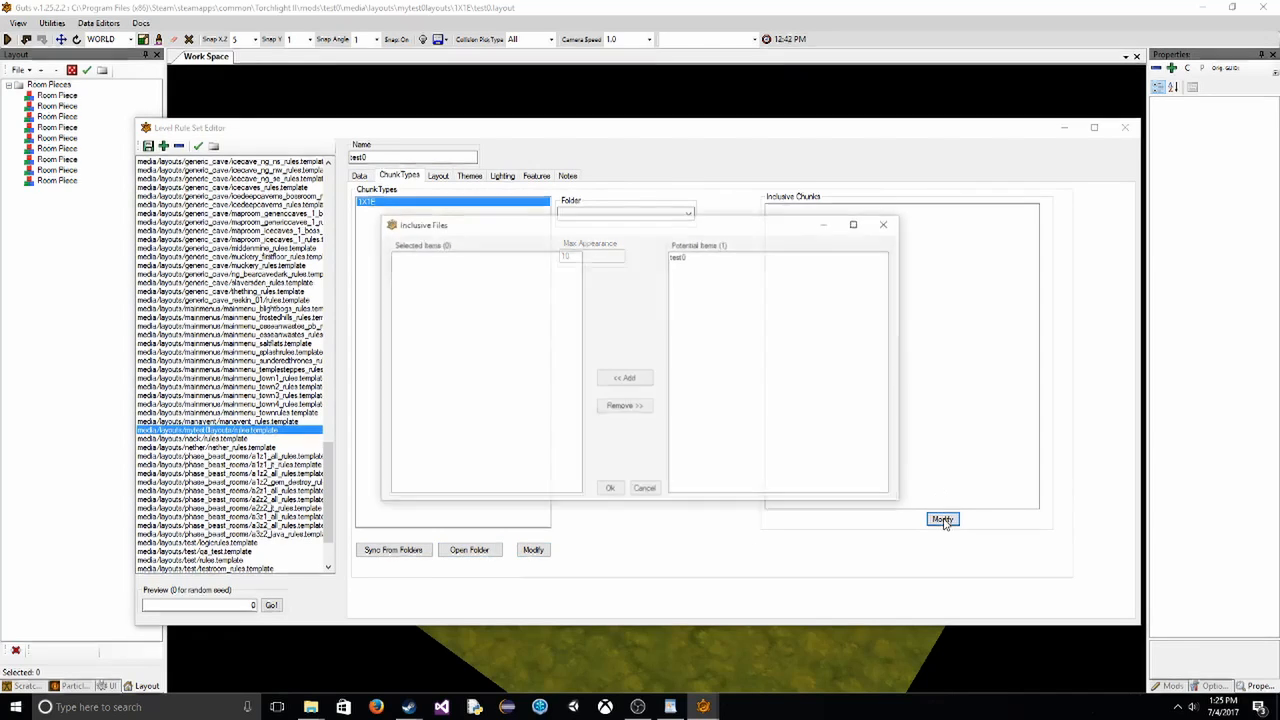
left_click(686, 262)
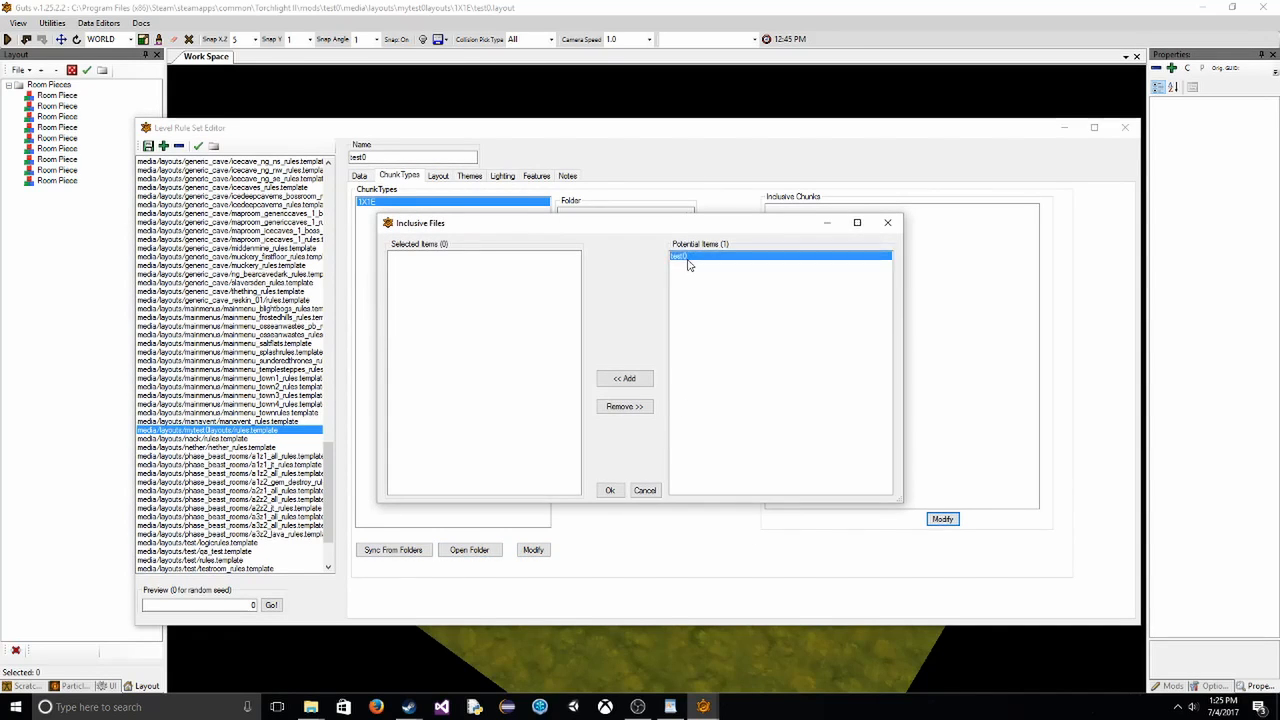
left_click(620, 378)
left_click(611, 490)
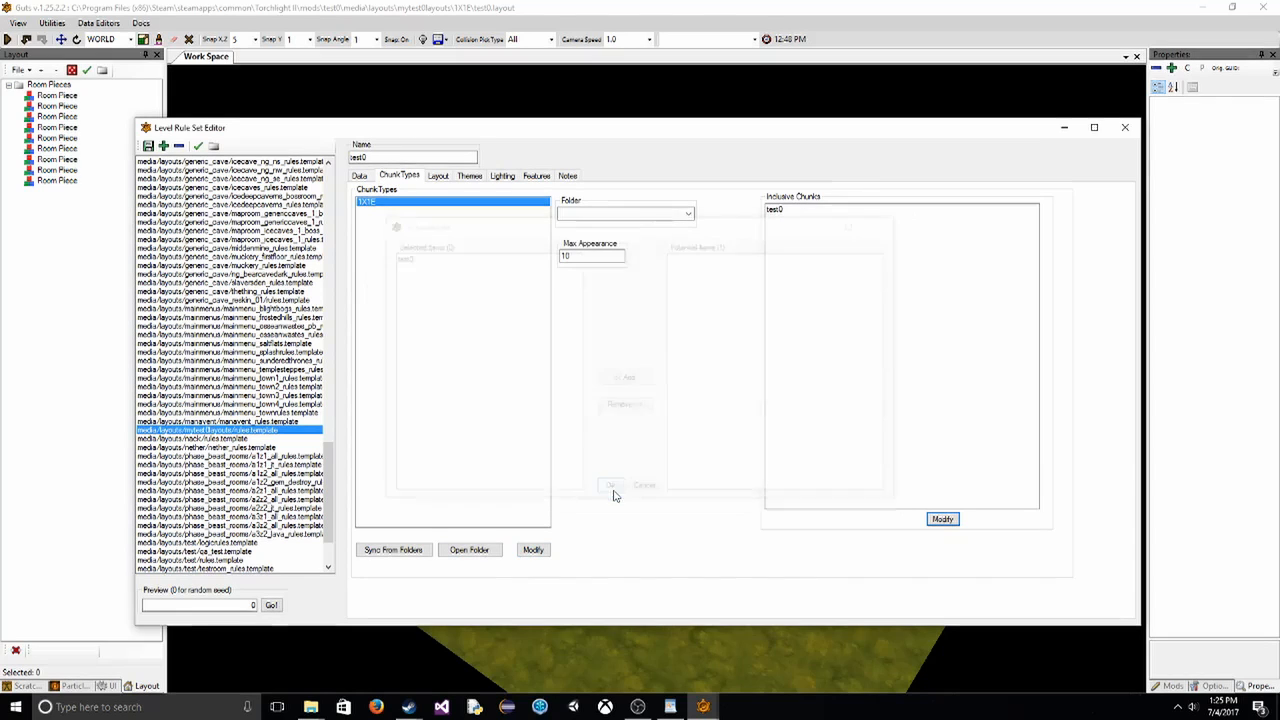
left_click(790, 210)
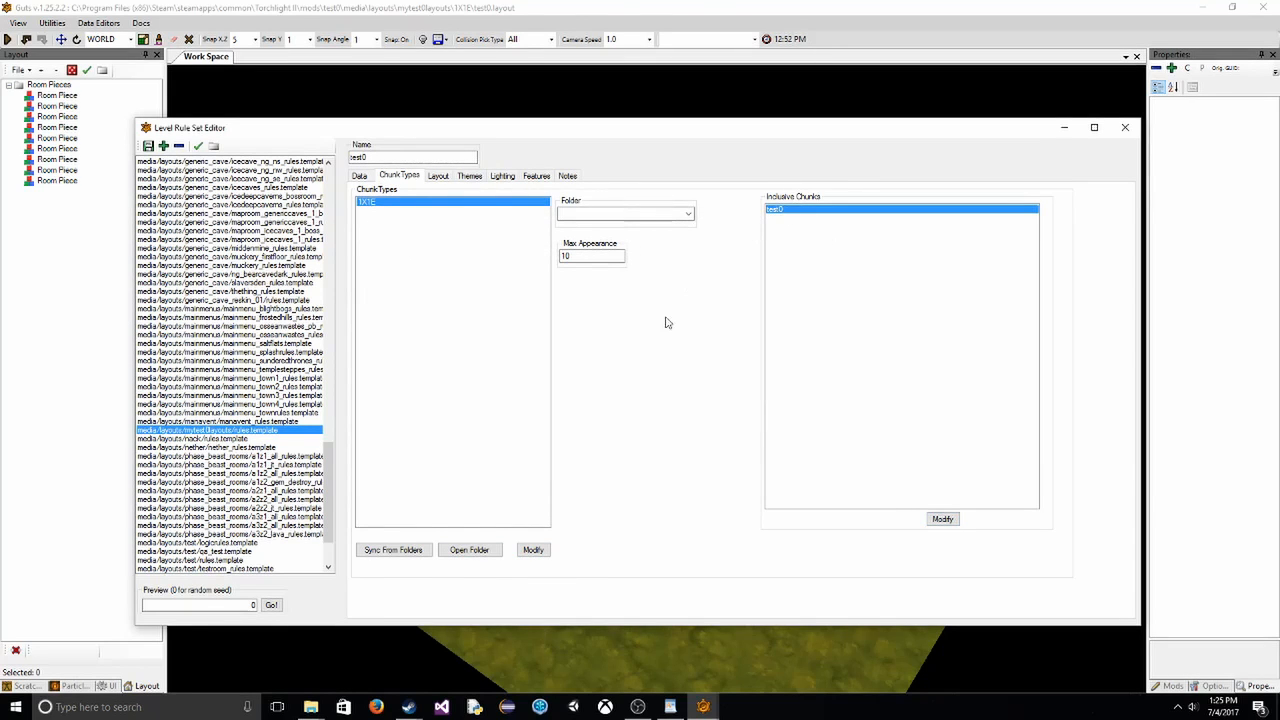
- Sync the chunk types from the folders again, save the rule set and minimise the editor
left_click(444, 177)
left_click(402, 177)
left_click(395, 552)
left_click(148, 146)
left_click(1065, 128)
- Examine the floor's overall shape and outer edges from several angles for a place to extend it
left_click(756, 312)
mouse_move(756, 312)
right_mouse_down()
mouse_move(760, 293)
mouse_move(771, 323)
mouse_move(766, 303)
right_mouse_up()
left_click(760, 293)
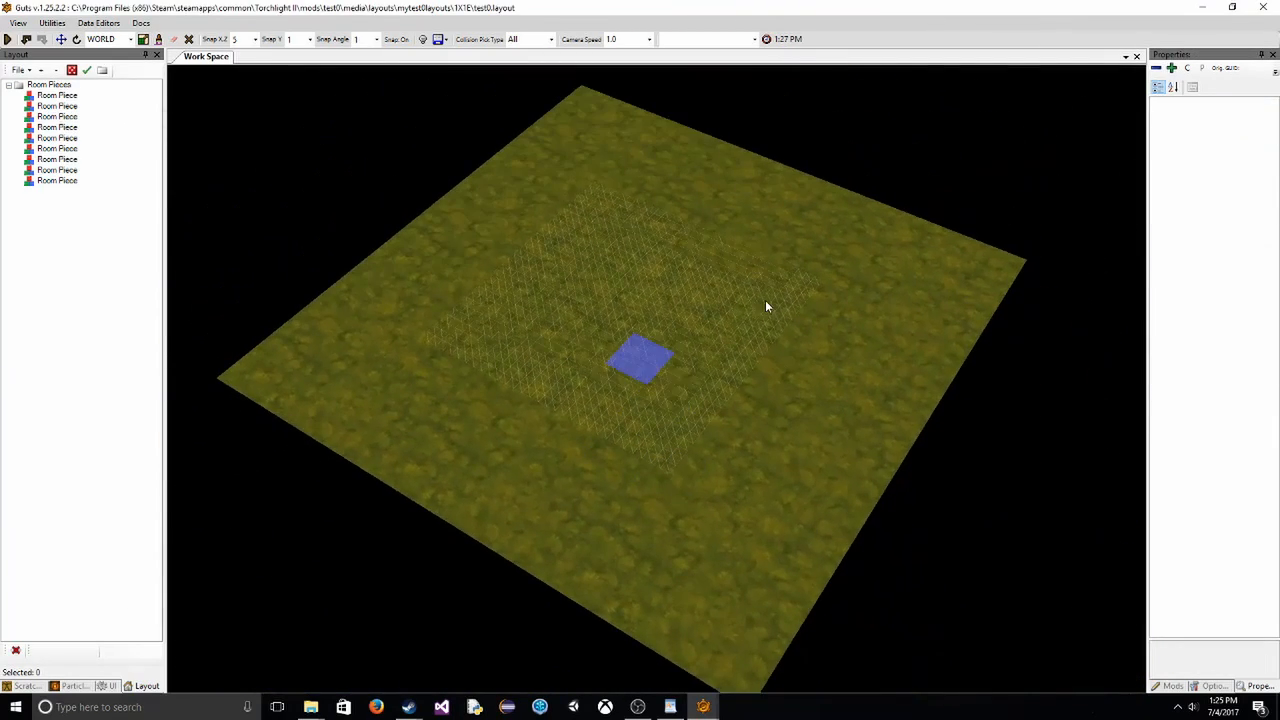
left_click(632, 298)
left_click(903, 385)
left_click(878, 490)
left_click(829, 433)
key("Delete")
right_click_drag(978, 416, 1004, 415)
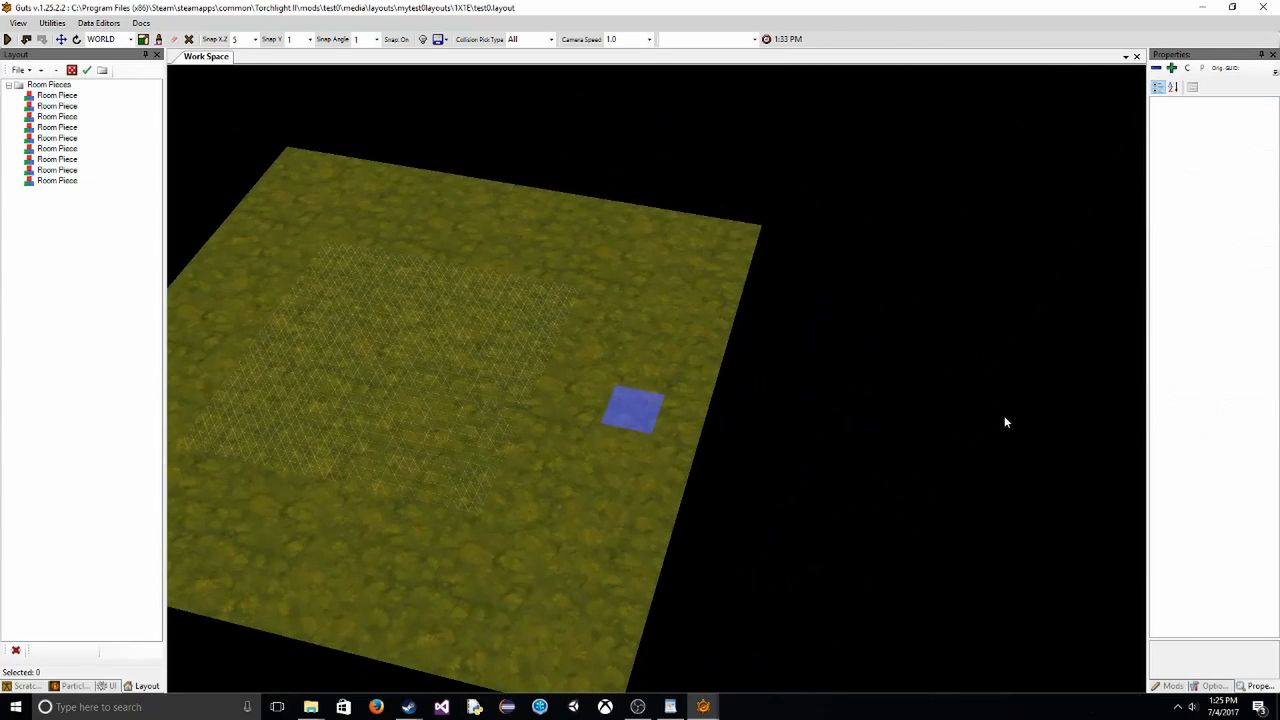
left_click(588, 381)
left_click(798, 381)
middle_click_drag(798, 381, 805, 397)
left_click(745, 428)
mouse_move(876, 419)
right_mouse_down()
mouse_move(946, 390)
mouse_move(911, 391)
mouse_move(898, 425)
right_mouse_up()
left_click(911, 391)
key("w")
key("d")
- Select the middle floor piece on the outer edge at 0, 0, -22 as the source for an extension
left_click(830, 388)
key("a")
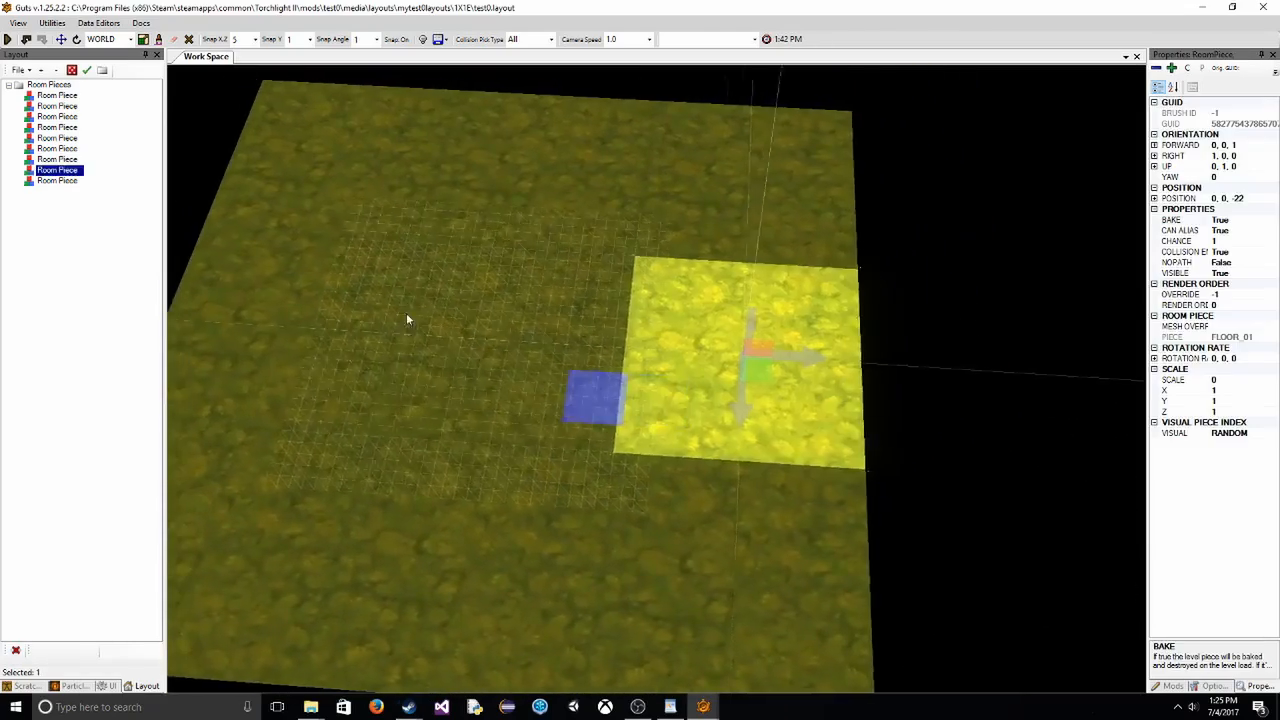
left_click(406, 315)
left_click(857, 338)
mouse_move(916, 364)
right_mouse_down()
mouse_move(930, 359)
mouse_move(904, 362)
right_mouse_up()
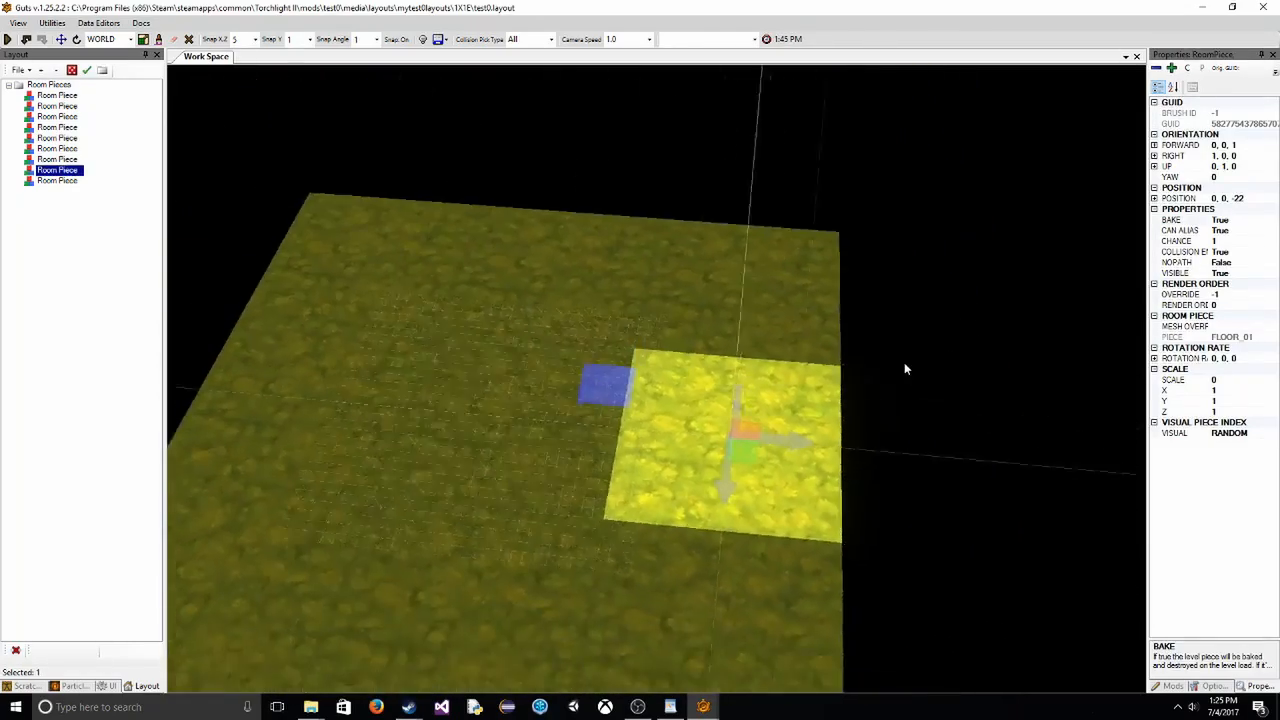
key("d")
key("a")
key("d")
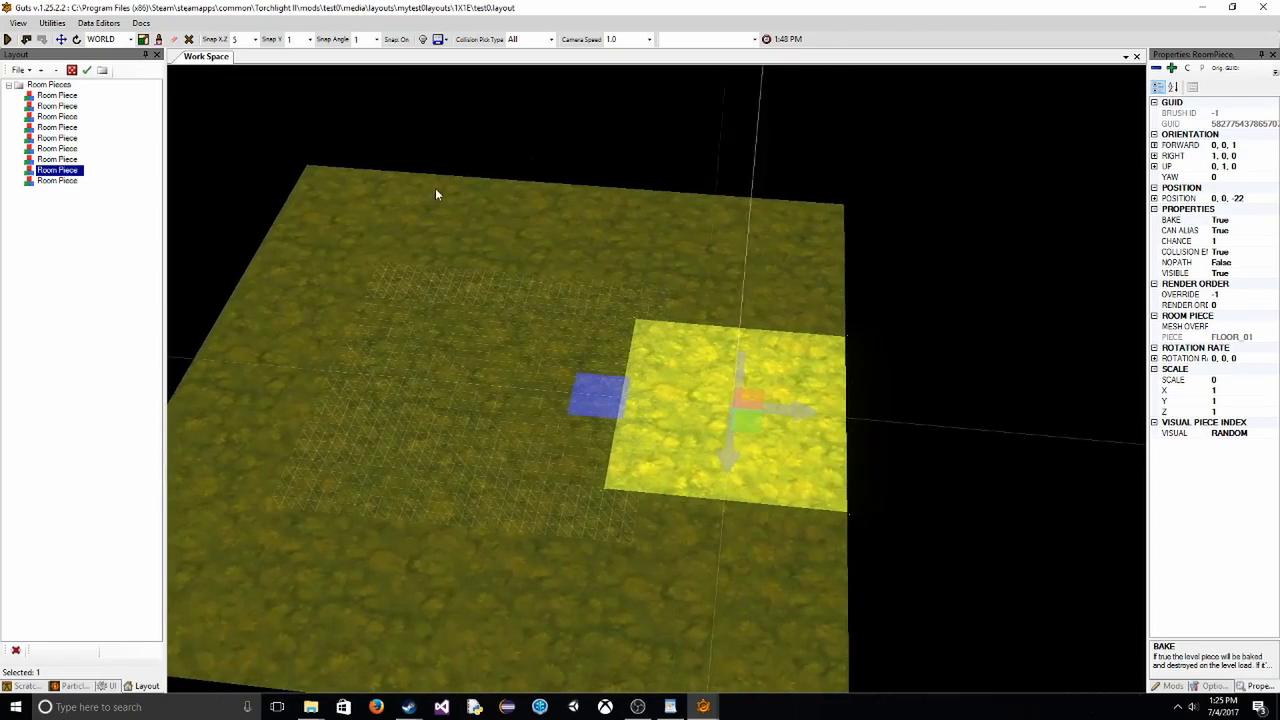
key("s")
key("d")
key("a")
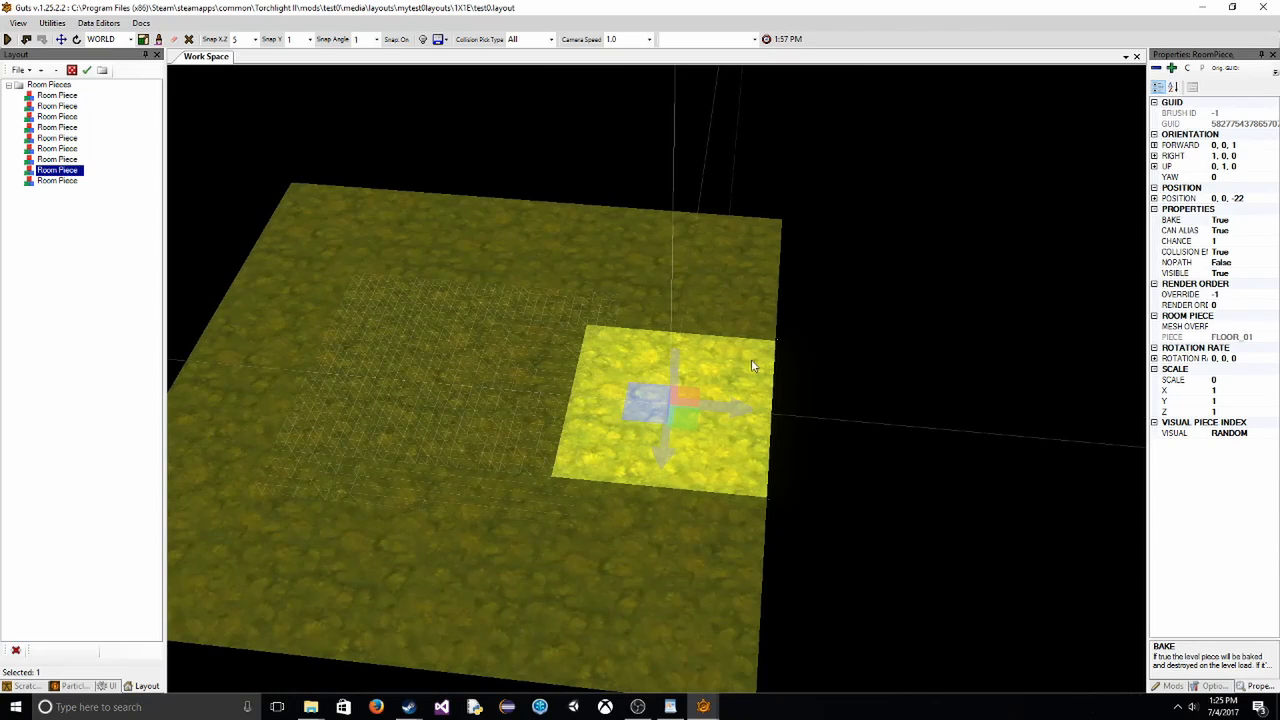
key("a")
left_click(815, 412)
key("d")
left_click(652, 426)
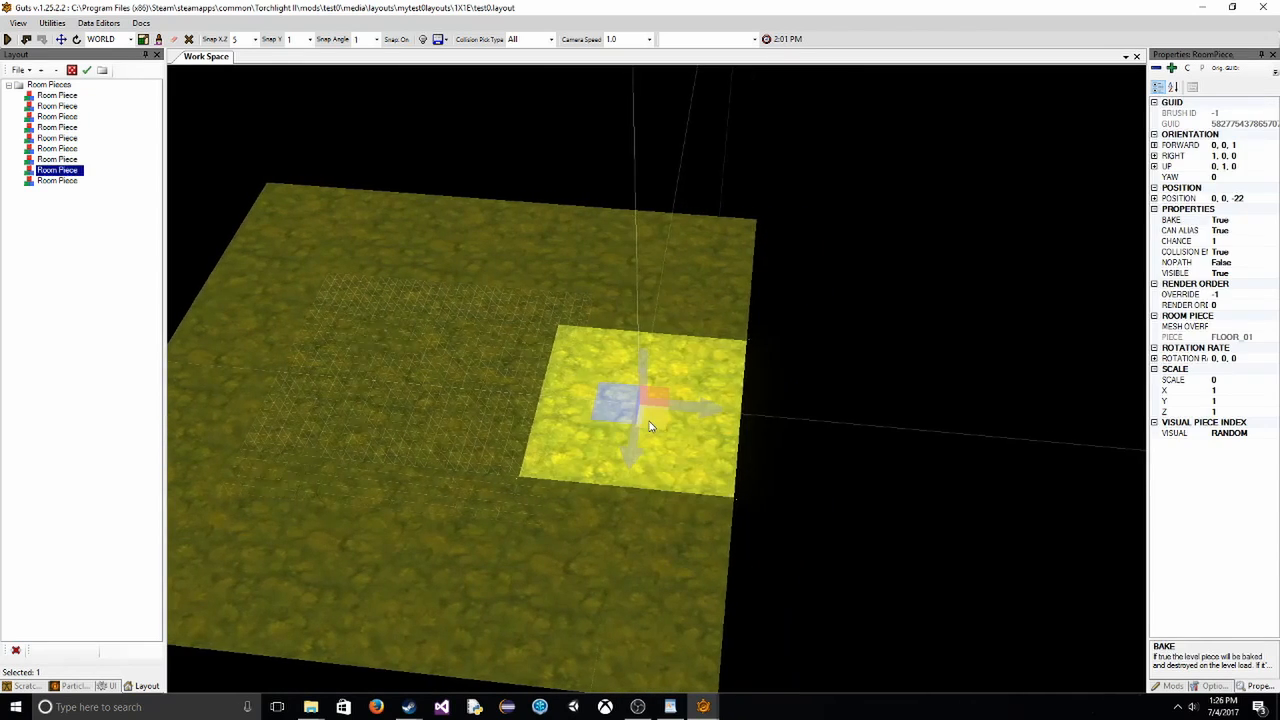
- Paste a copy of the floor piece flush against the outer edge at 0, 0, -42 and clear the selection
key("ctrl+v")
key("Right")
key("Right")
key("Right")
key("Right")
key("d")
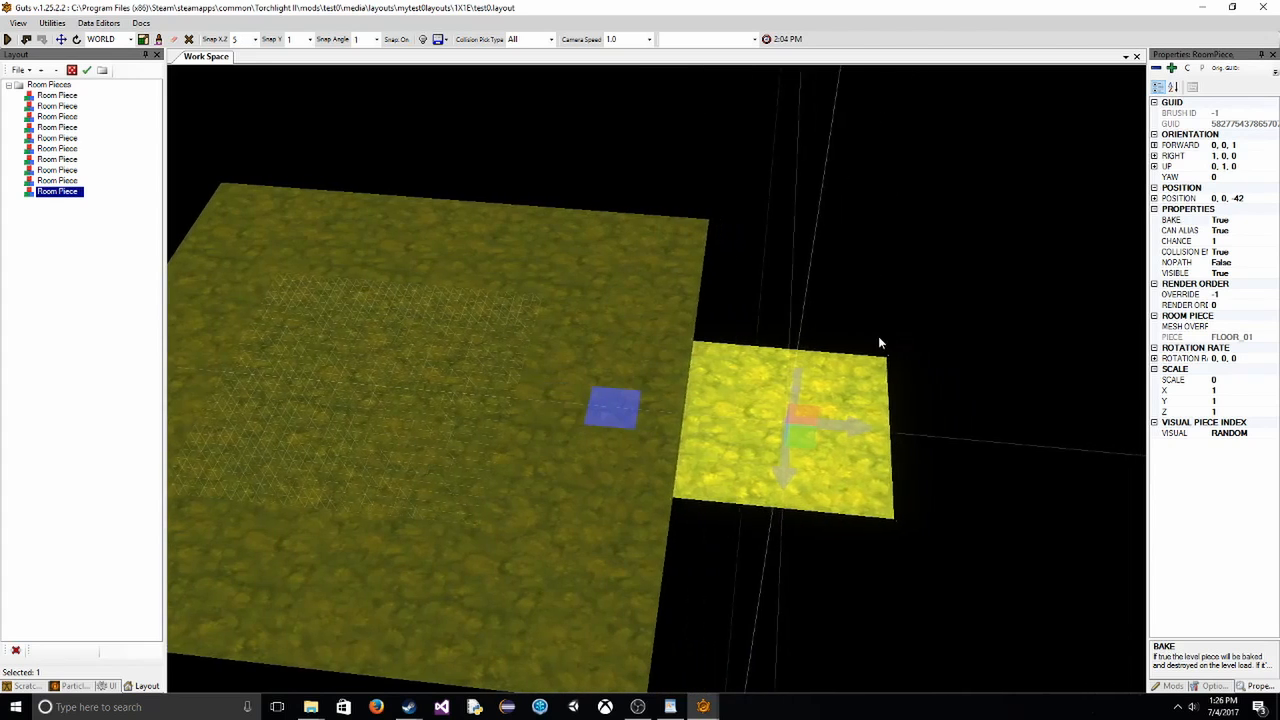
left_click(878, 343)
- Move the protruding floor piece along Z to sit flush against the middle of the floor's opposite edge, and deselect it
key("d")
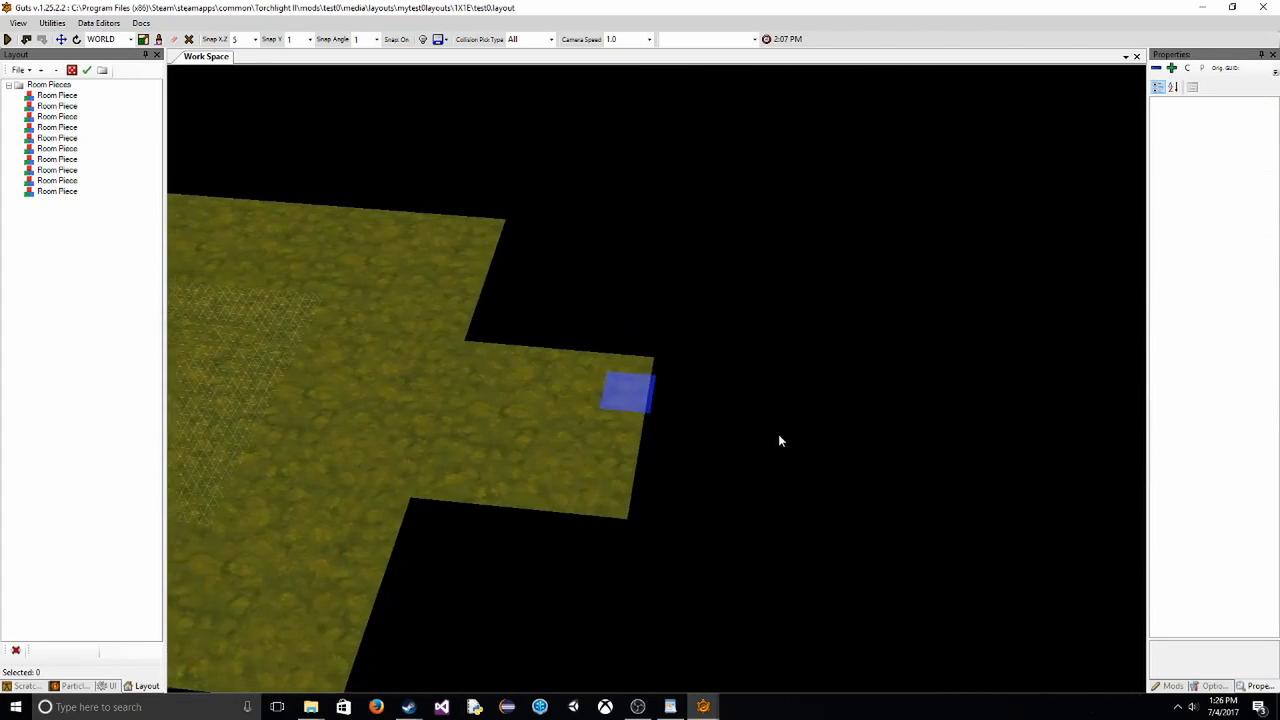
key("a")
left_click(622, 418)
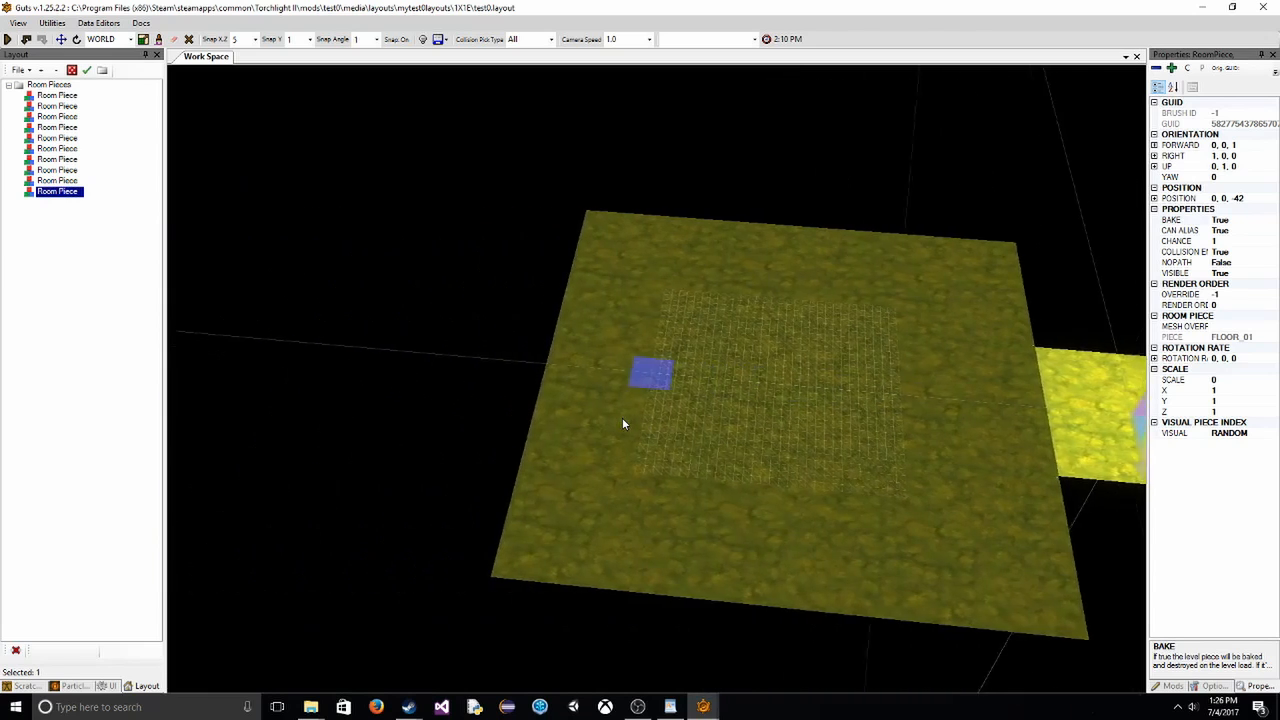
key("Left")
key("Left")
key("Left")
key("Left")
key("Left")
key("Left")
key("Left")
key("Left")
key("Left")
key("Left")
key("Left")
key("Left")
key("Left")
key("Left")
key("Left")
key("Left")
key("a")
left_click(598, 293)
- Examine the protruding floor piece and how it joins the main floor
key("s")
key("d")
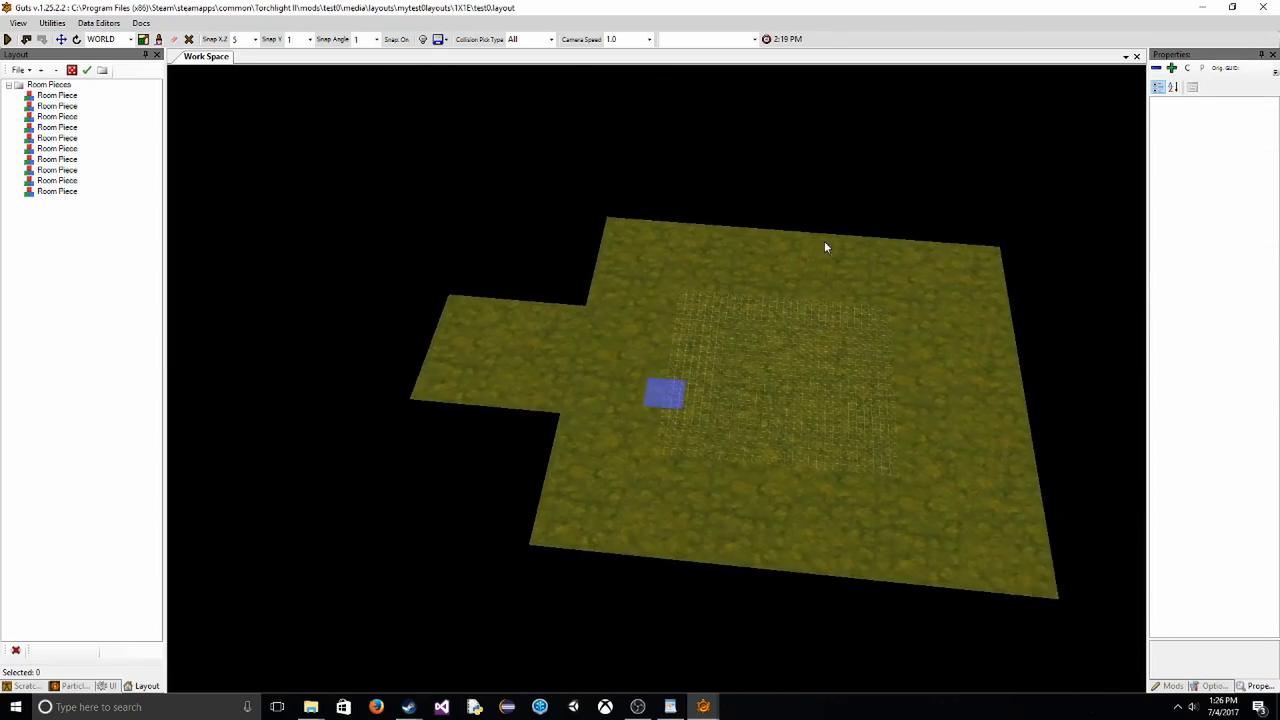
key("w")
left_click(447, 341)
key("a")
left_click(446, 360)
left_click(582, 405)
left_click(440, 370)
left_click(615, 390)
left_click(415, 381)
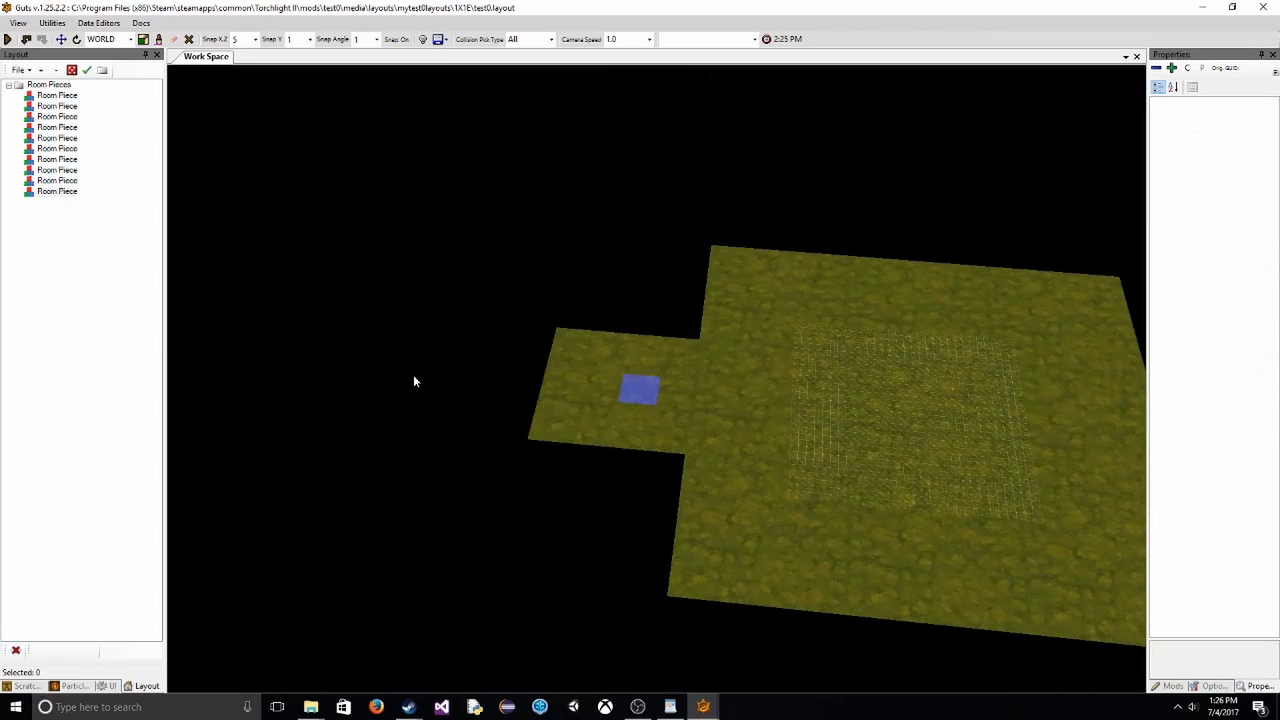
- Delete the protruding floor piece at 0, 0, 38 and save the layout
key("d")
left_click(445, 390)
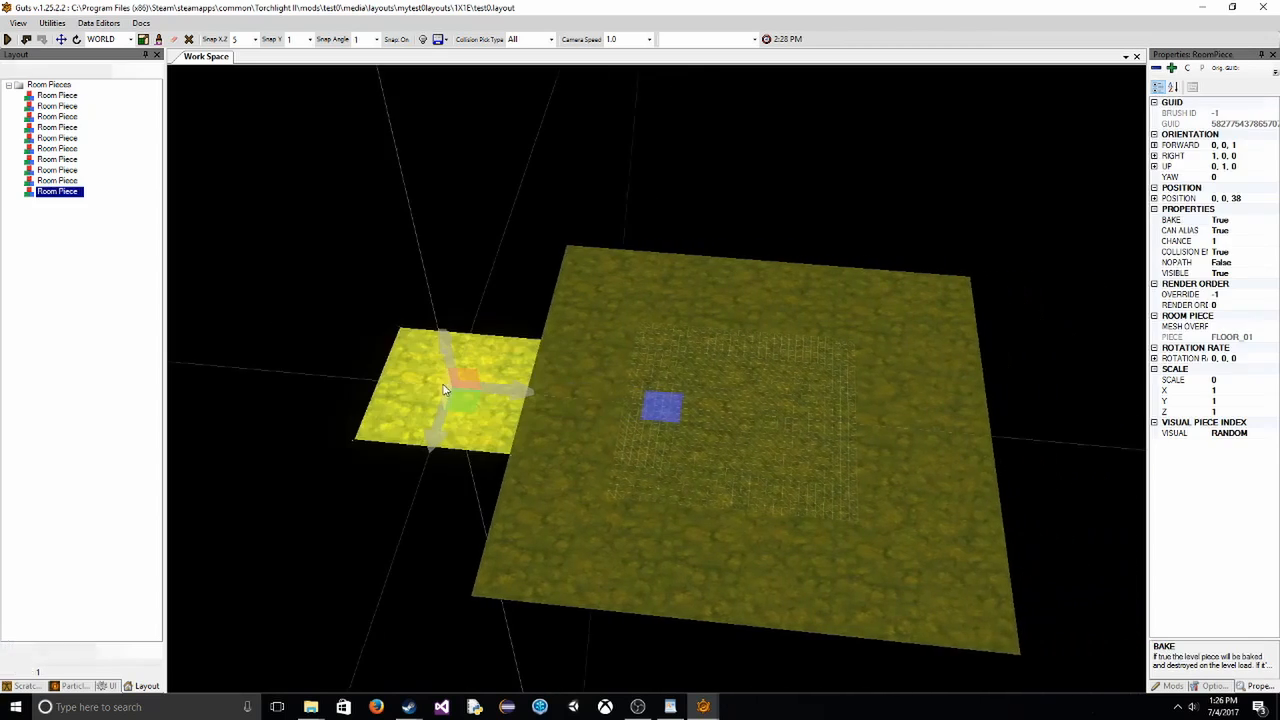
key("Delete")
key("d")
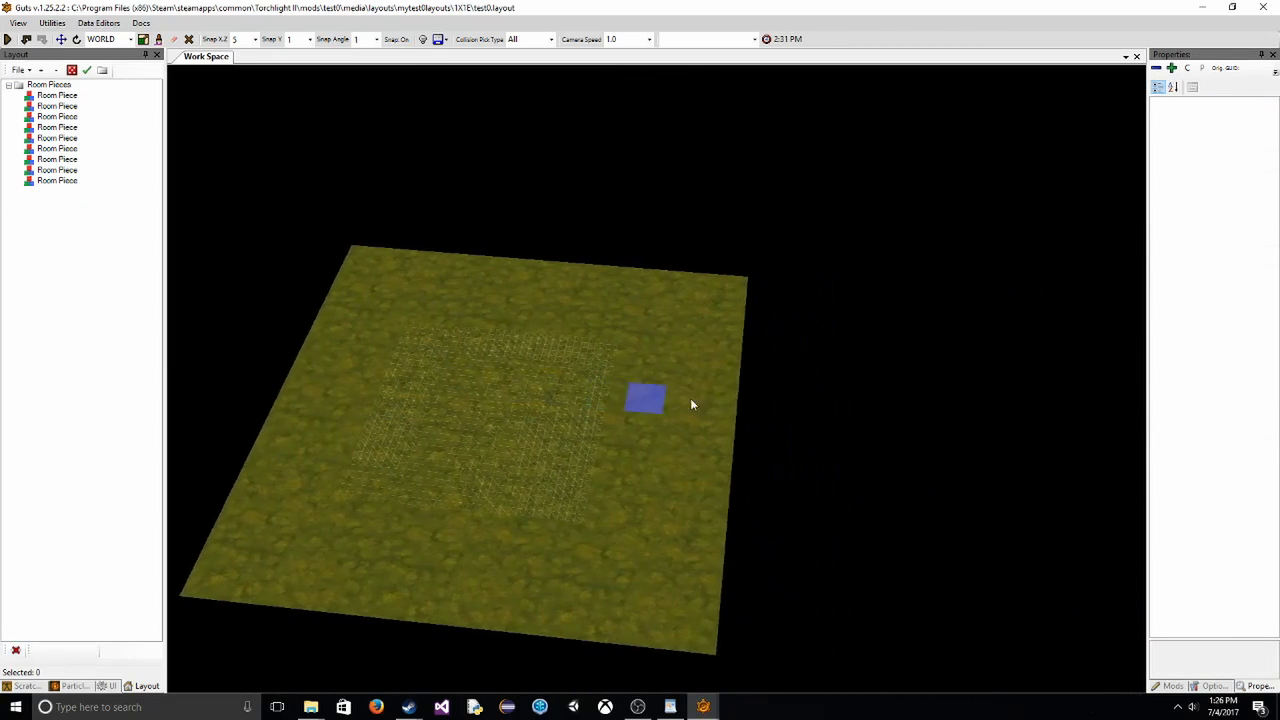
left_click(20, 70)
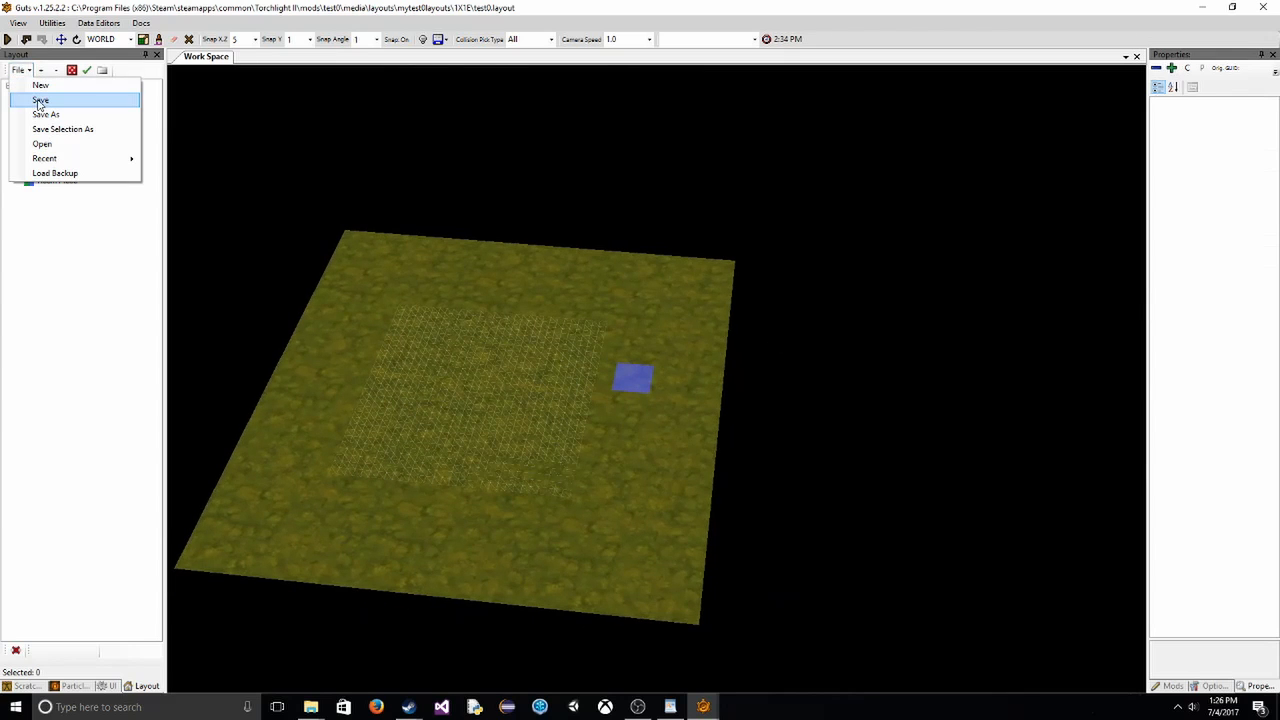
left_click(40, 101)
- Inspect the remaining square floor and its outer edges from several distances
key("w")
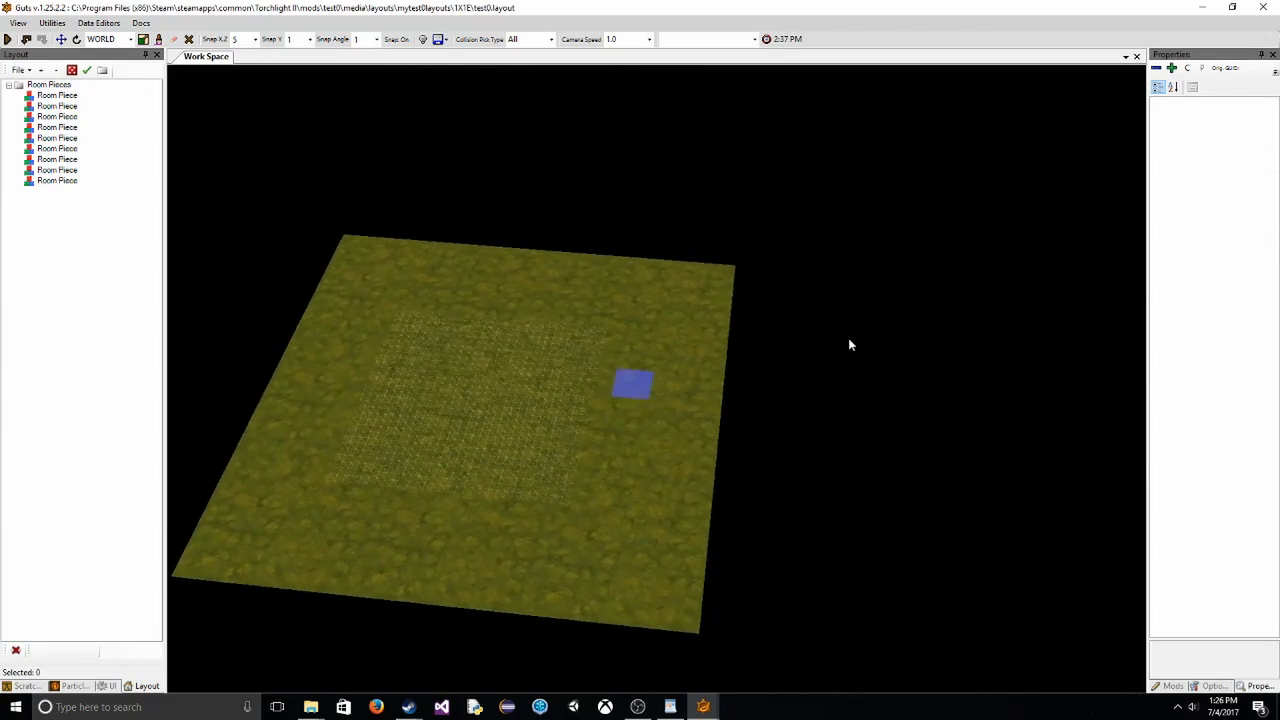
key("w")
key("s")
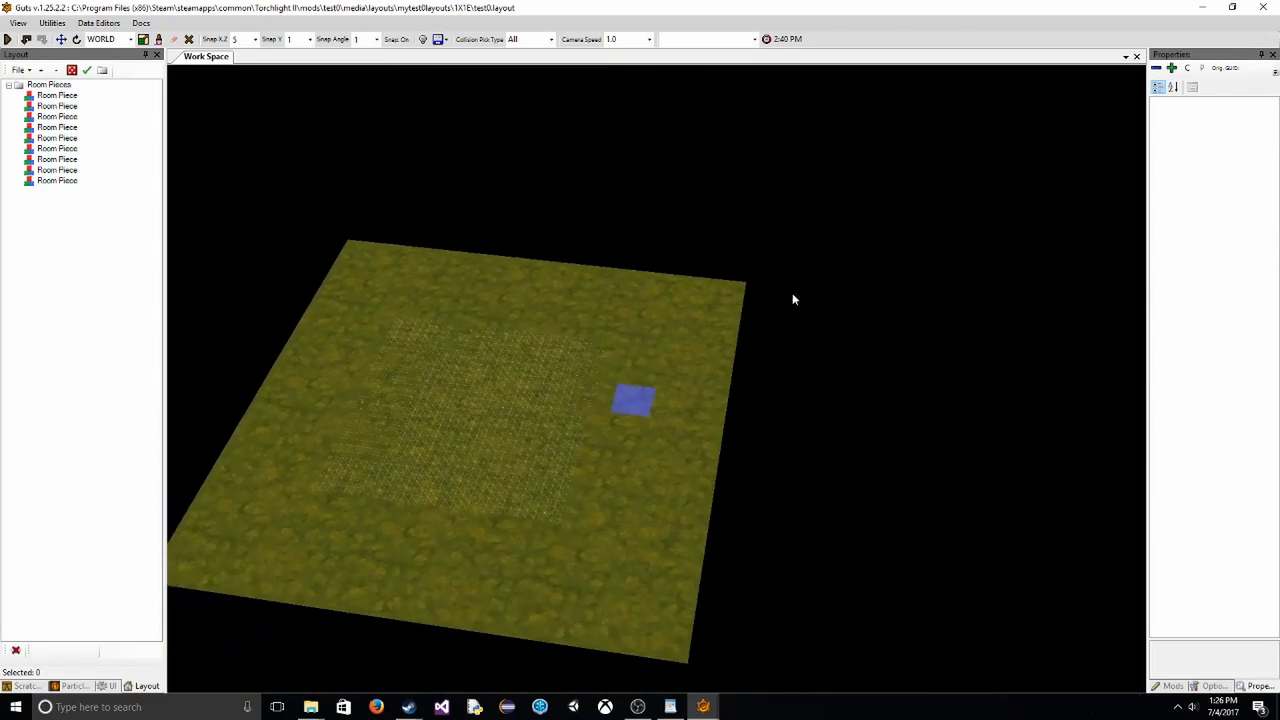
key("d")
key("s")
key("a")
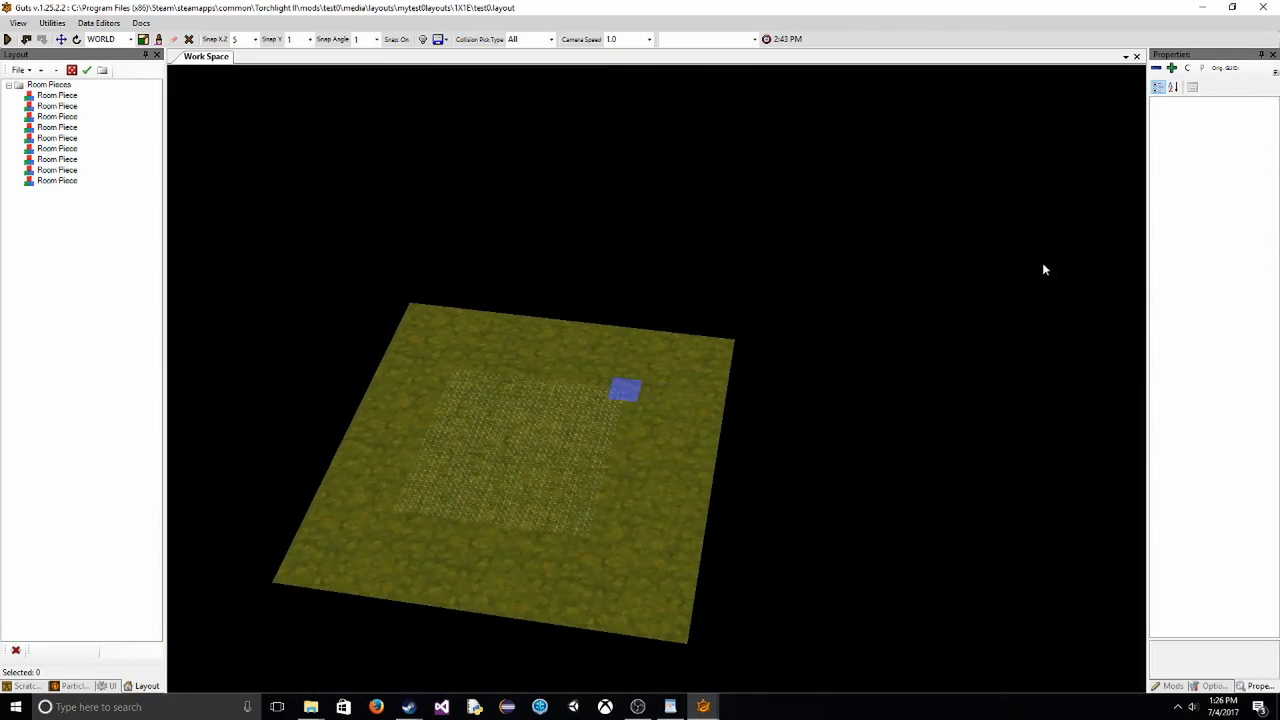
key("s")
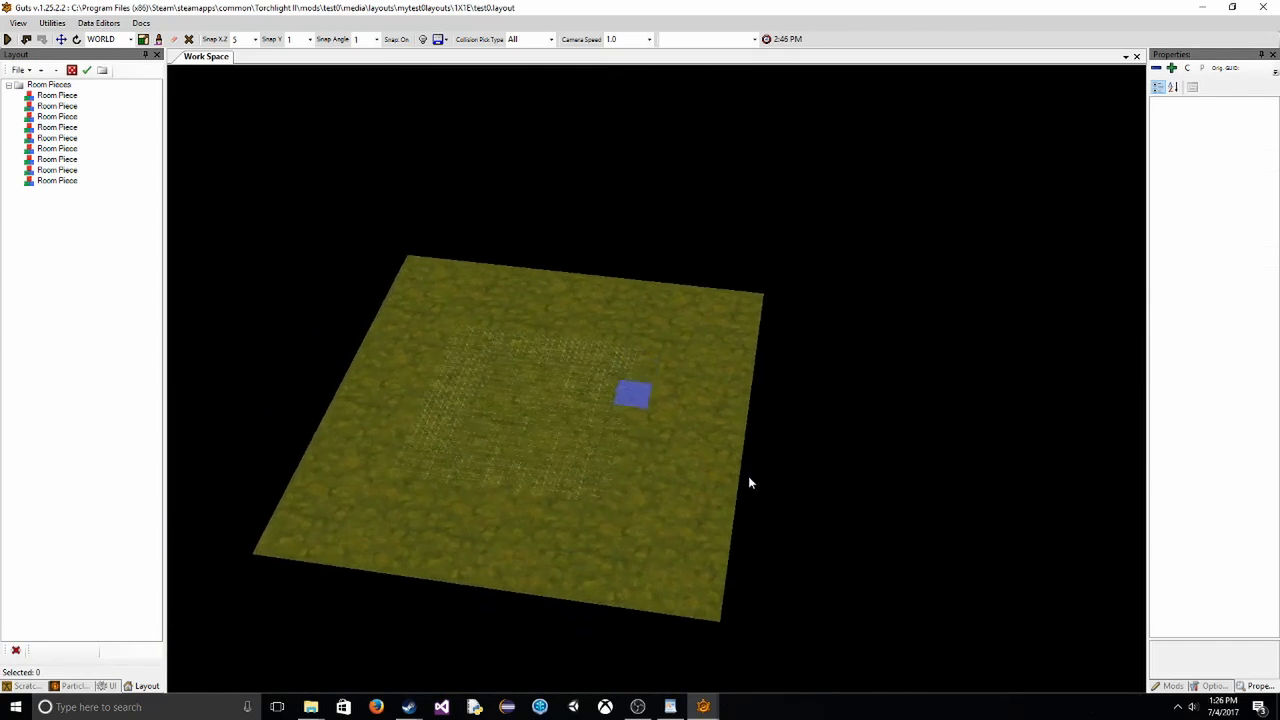
key("d")
scroll(750, 476, "up", 6)
key("a")
scroll(750, 475, "up", 4)
scroll(743, 474, "down", 5)
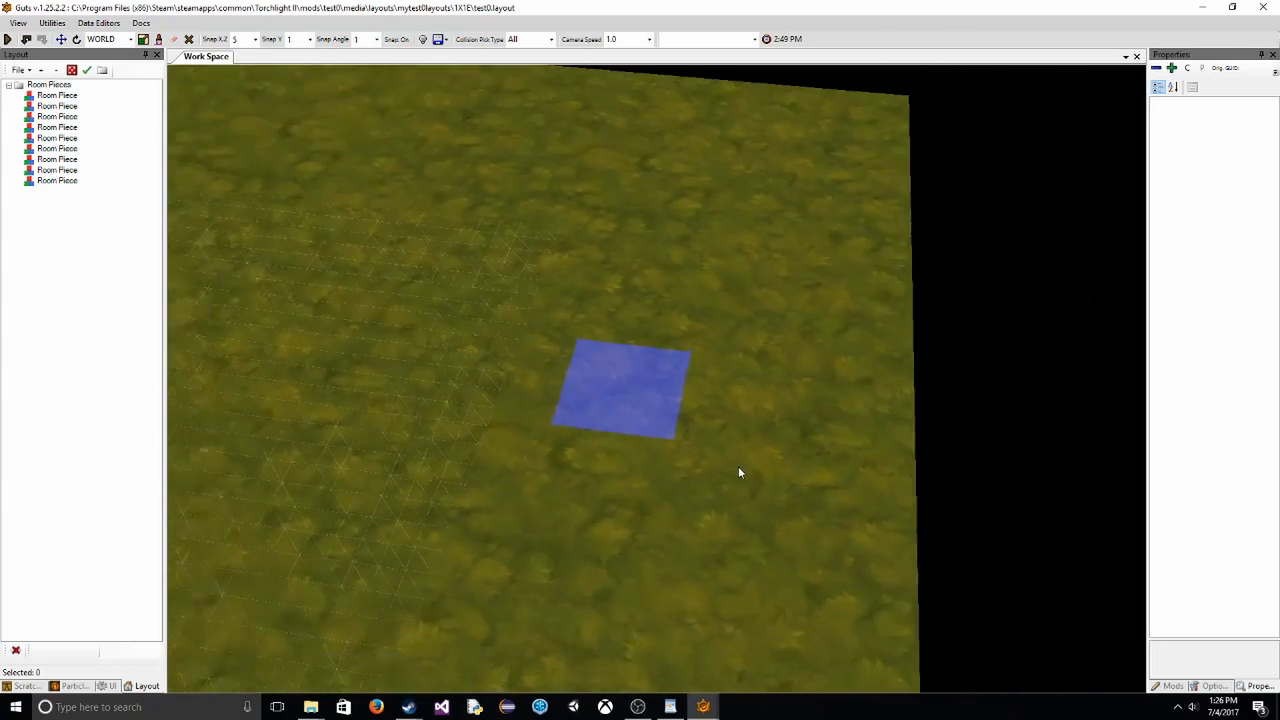
- Bring the Level Rule Set Editor forward and view the chunk options offered for the explicit layout's central grid cell
left_click(703, 704)
left_click(855, 650)
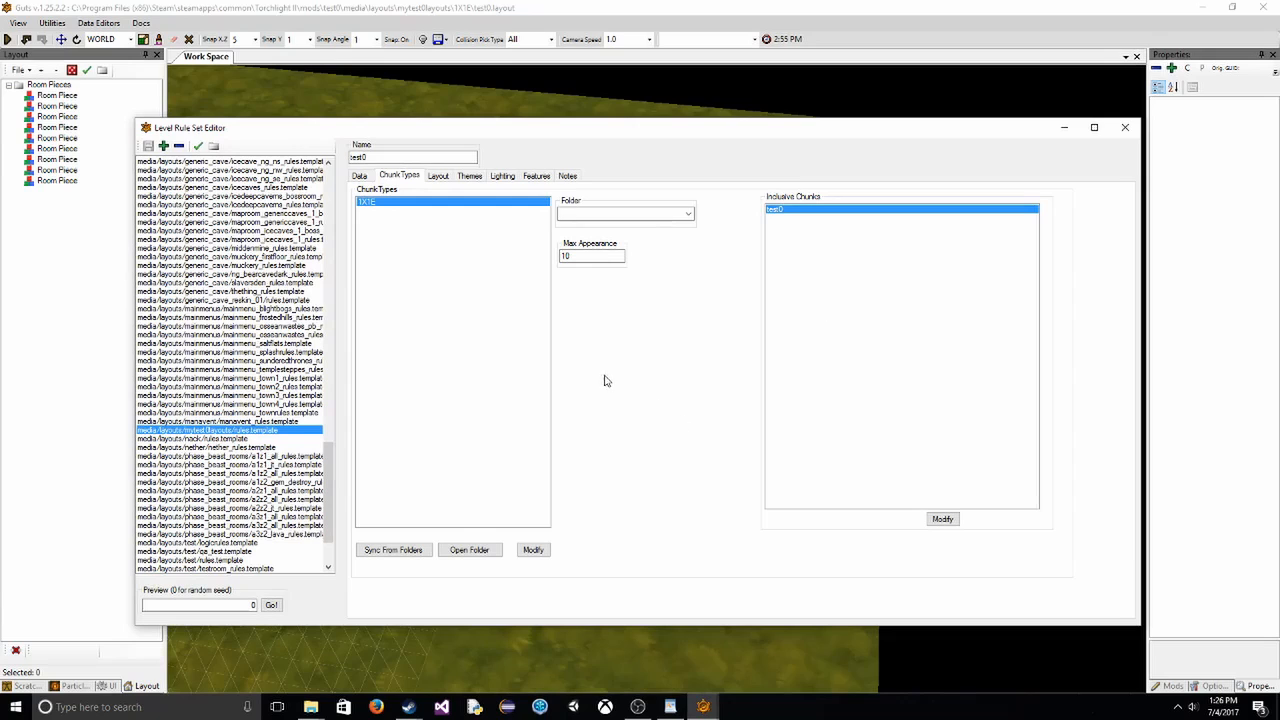
left_click(438, 176)
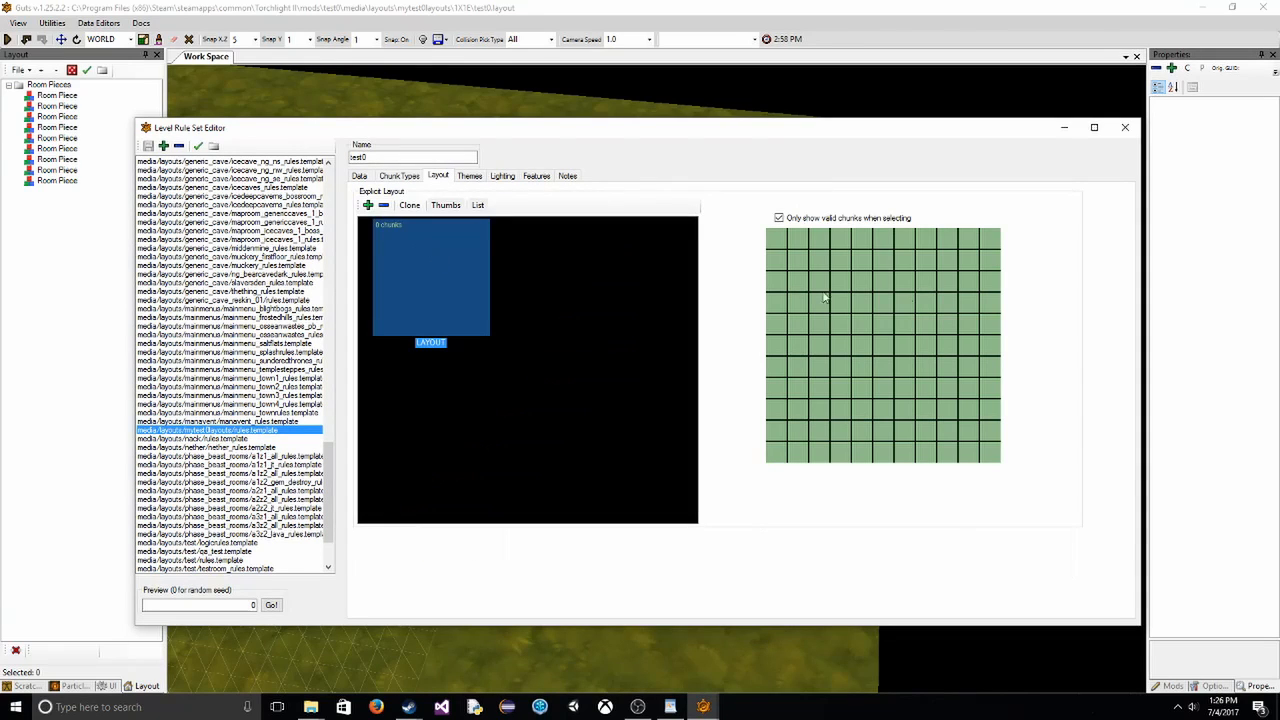
right_click(897, 343)
right_click(882, 346)
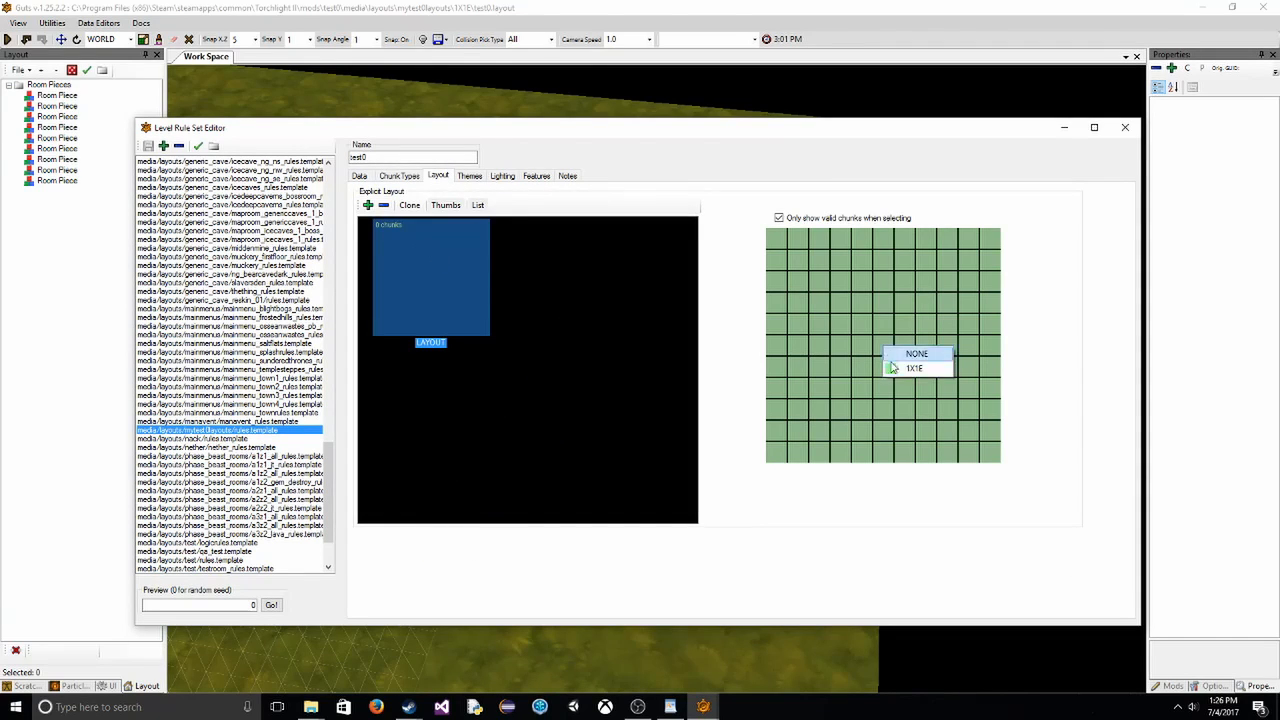
left_click(793, 251)
- Compare the test0 rule set's chunk types and inclusive chunks with its explicit layout
left_click(399, 176)
left_click(438, 176)
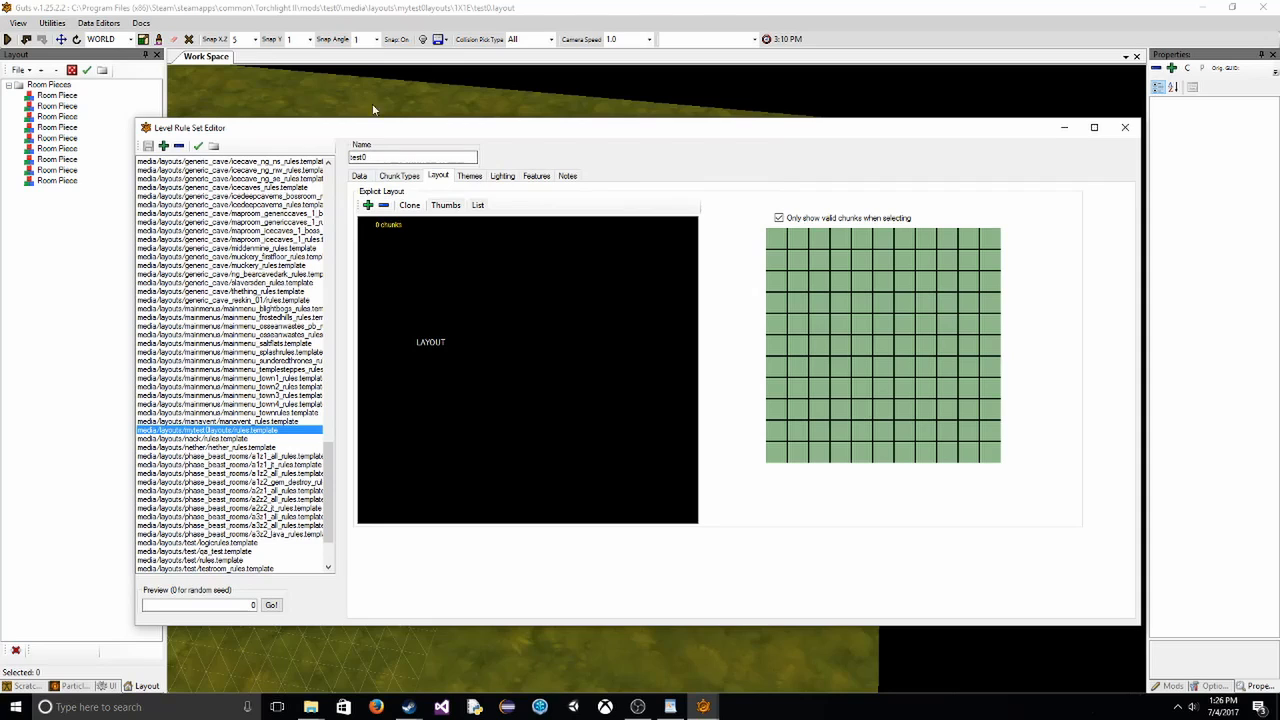
left_click(400, 177)
left_click(437, 176)
left_click(425, 310)
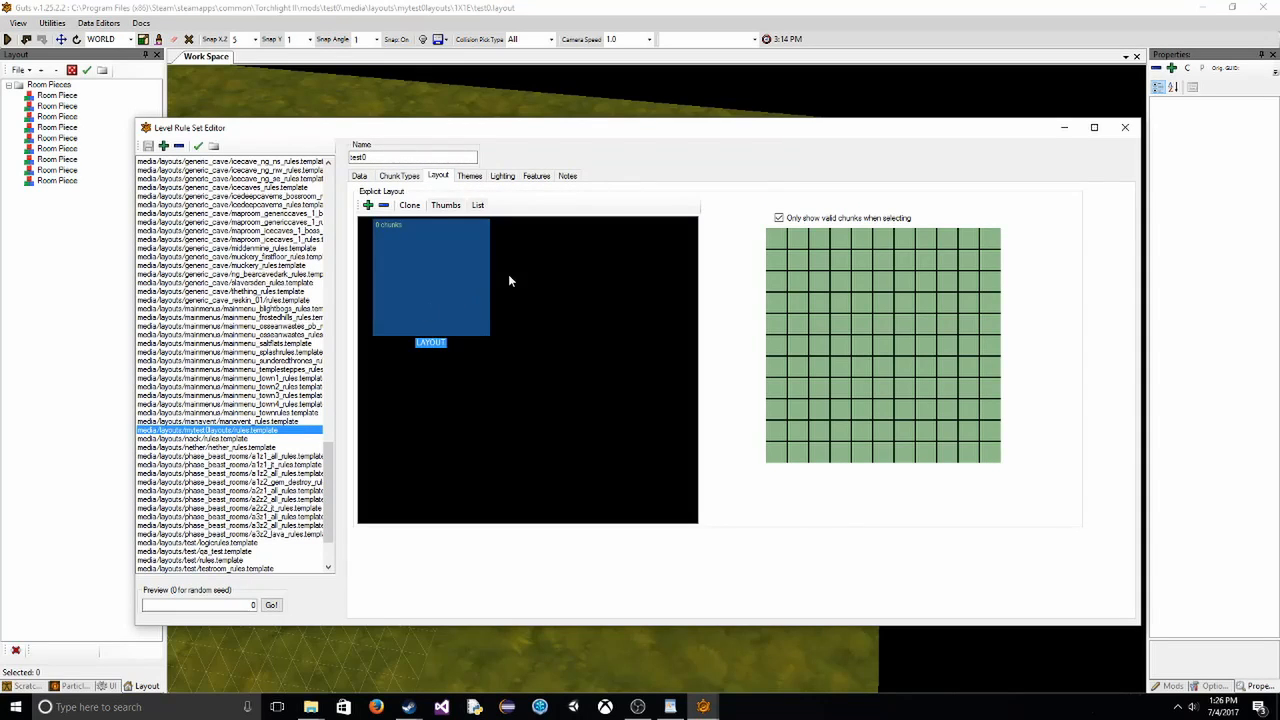
left_click(398, 177)
left_click(437, 176)
left_click(399, 177)
left_click(436, 177)
left_click(401, 176)
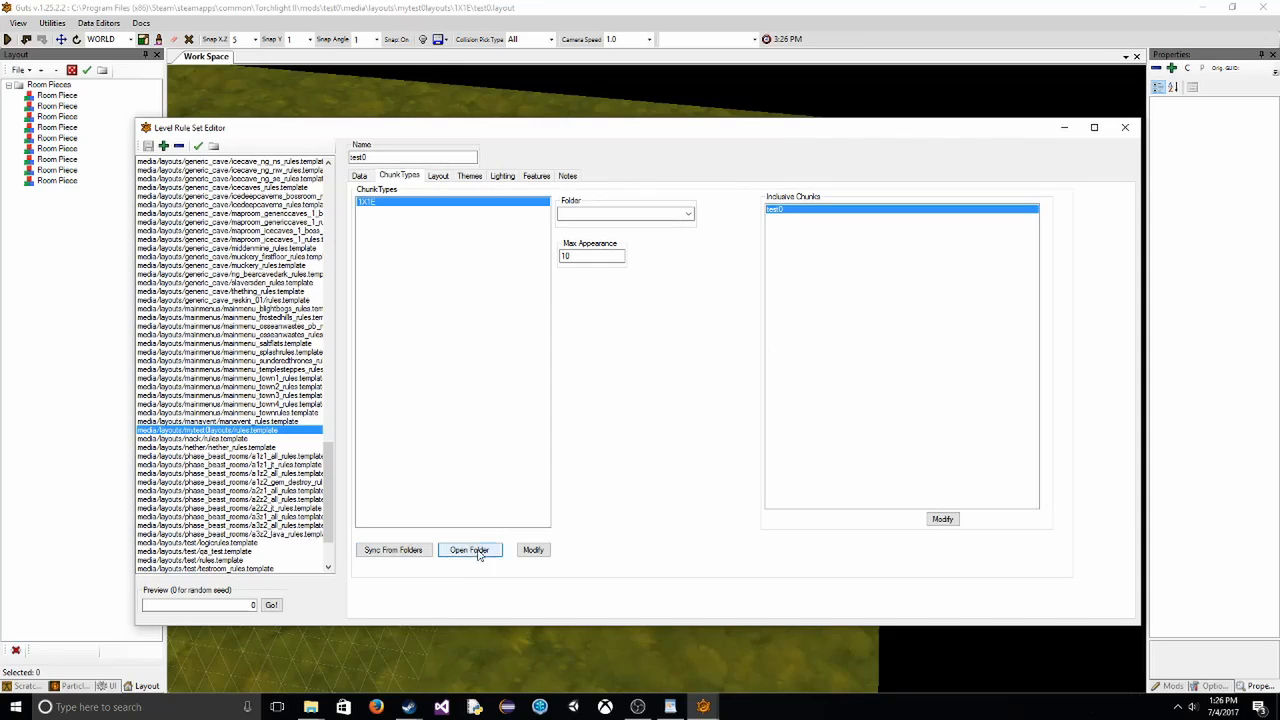
- Sync the rule set's chunk types from the folders and check the inclusive files of chunk type 1X1E
left_click(416, 552)
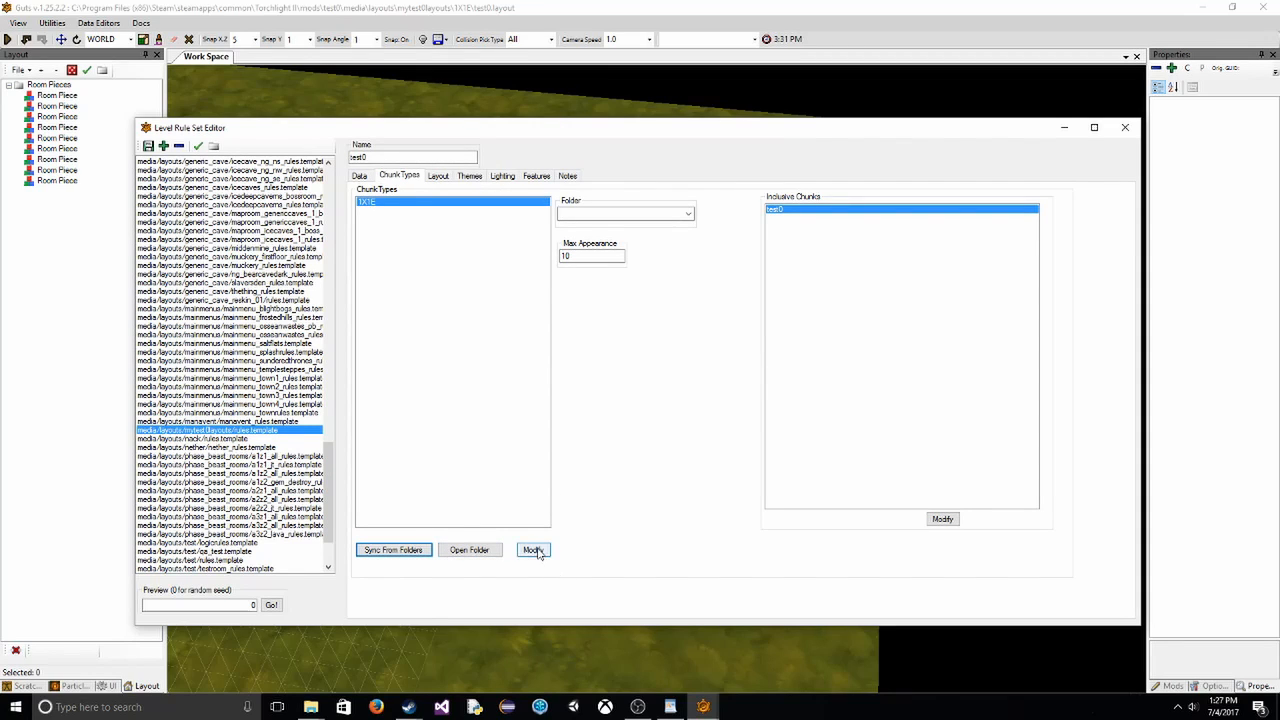
left_click(946, 518)
left_click(942, 518)
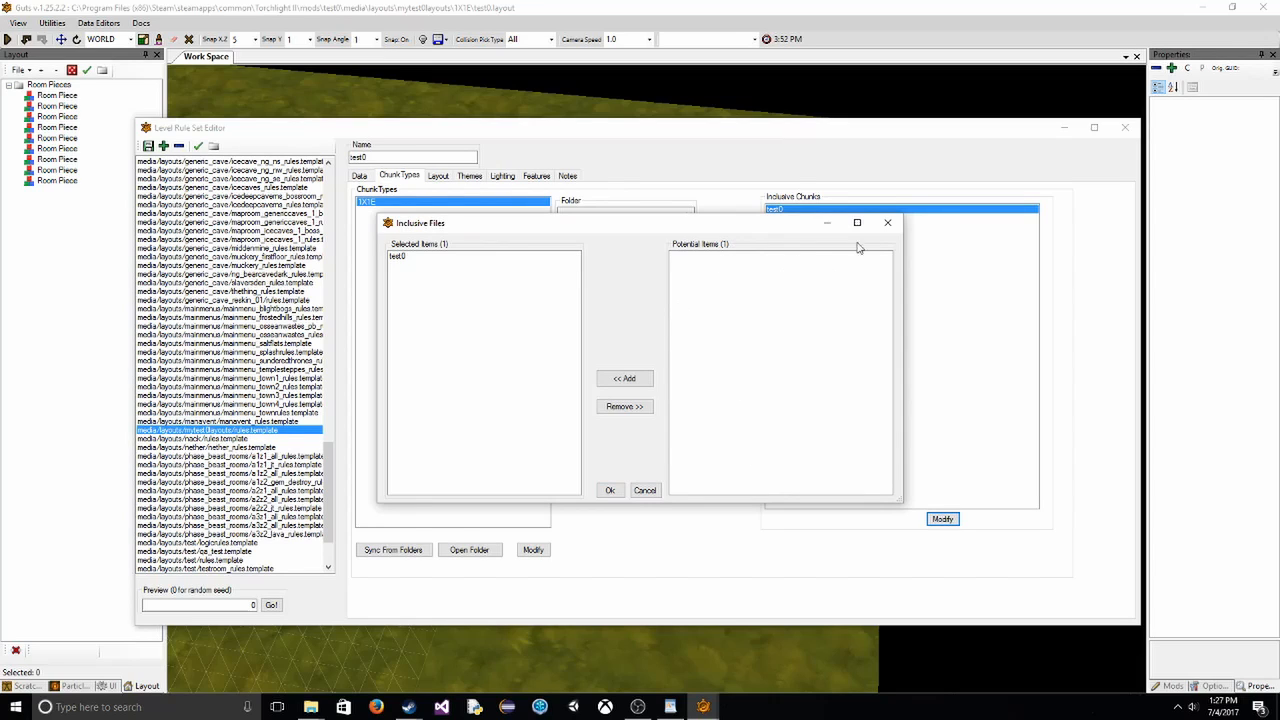
left_click(645, 490)
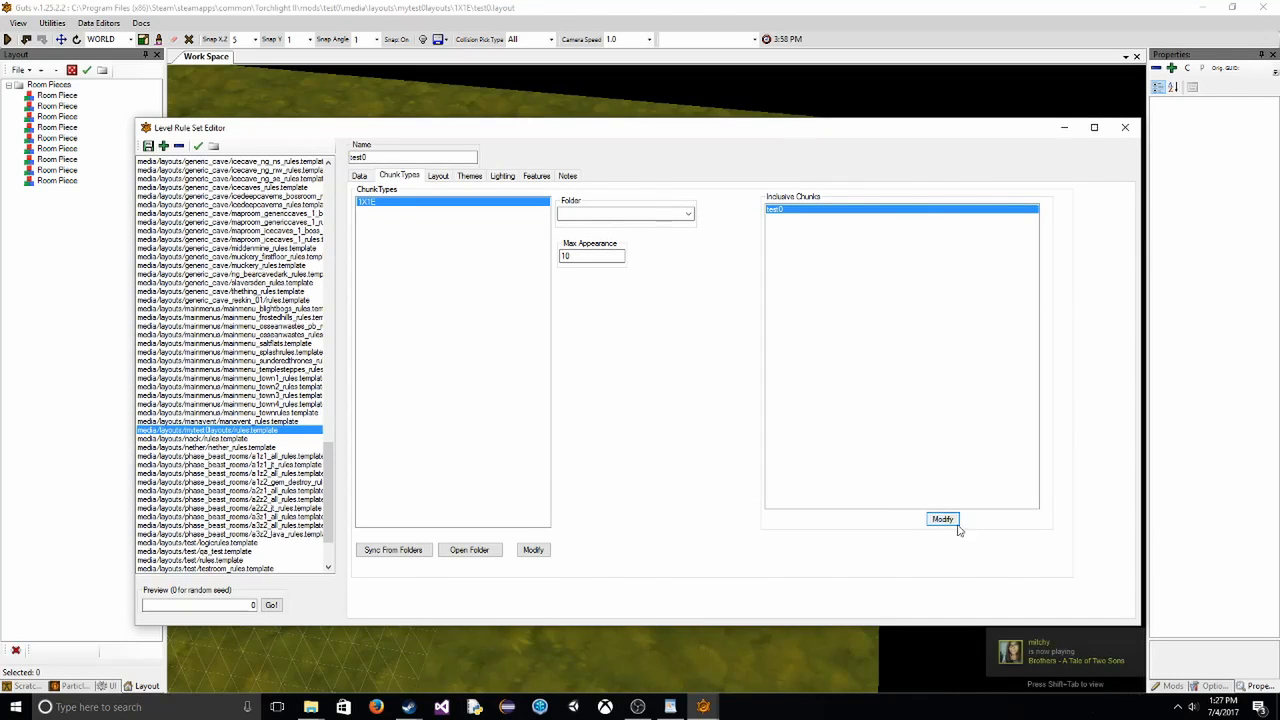
left_click(440, 178)
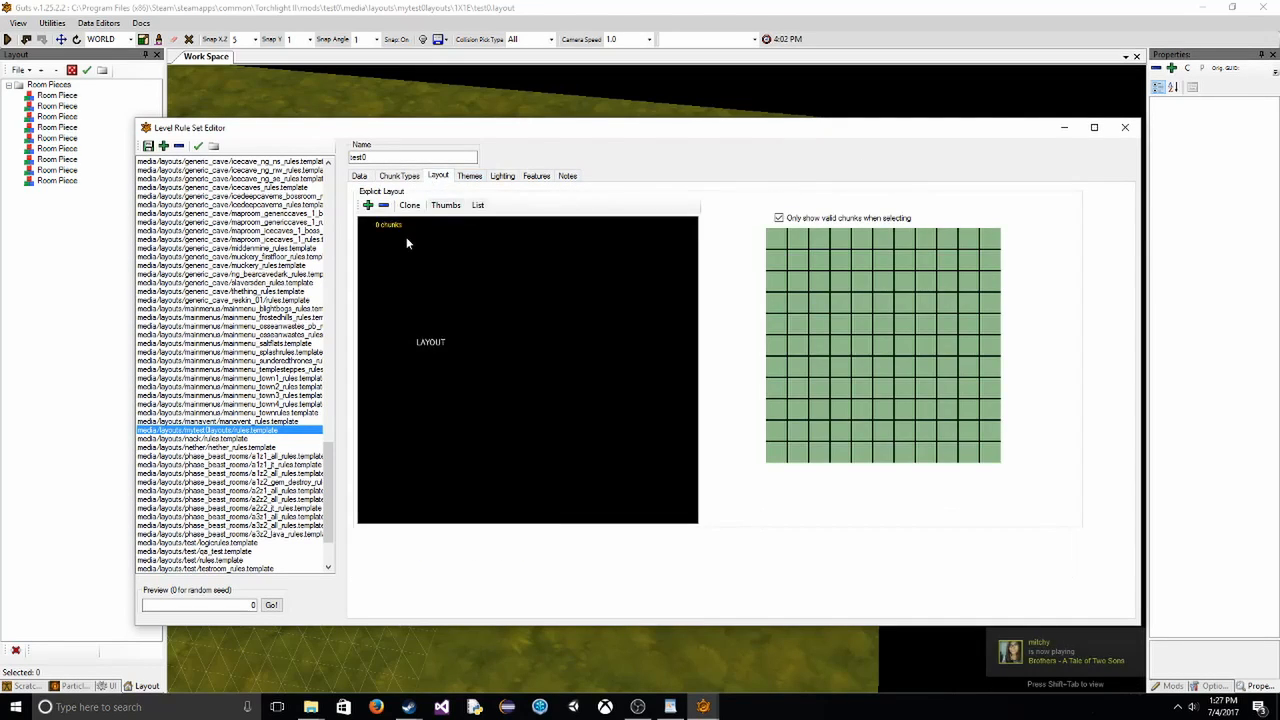
left_click(408, 177)
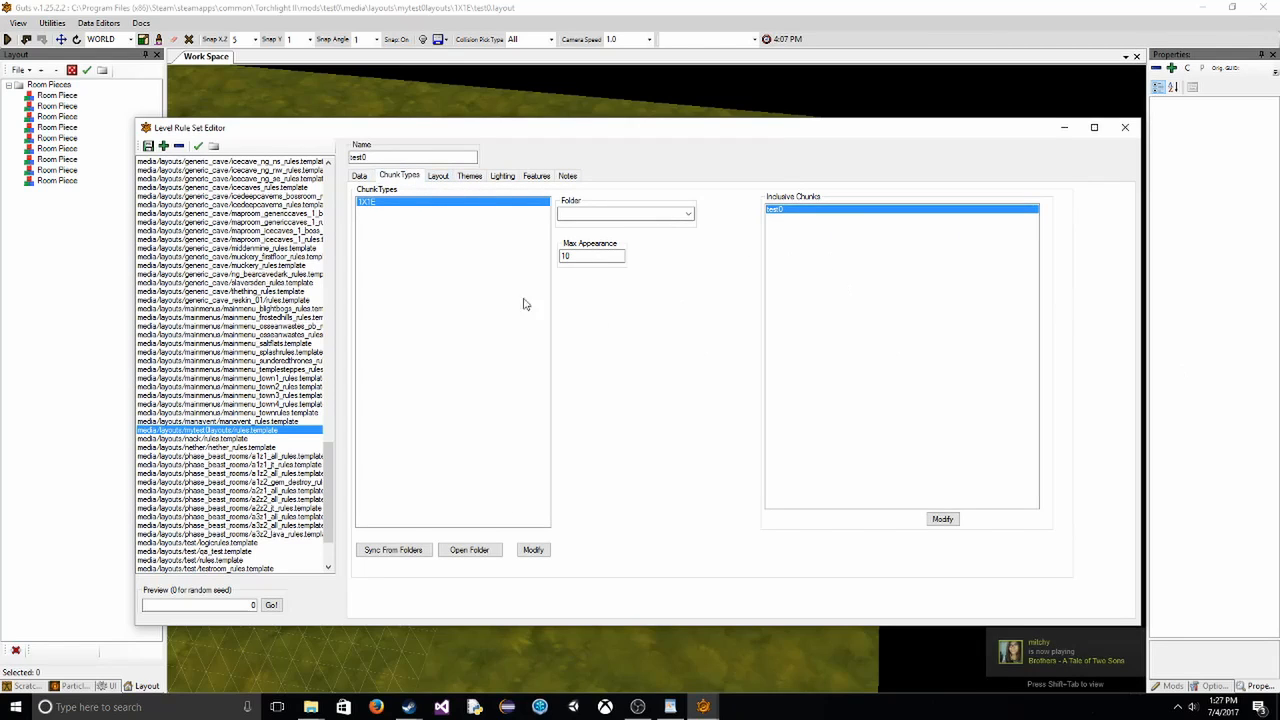
- Replace the empty explicit layout with a new one holding a 1X1E chunk in its central cell, and save the rule set
left_click(437, 177)
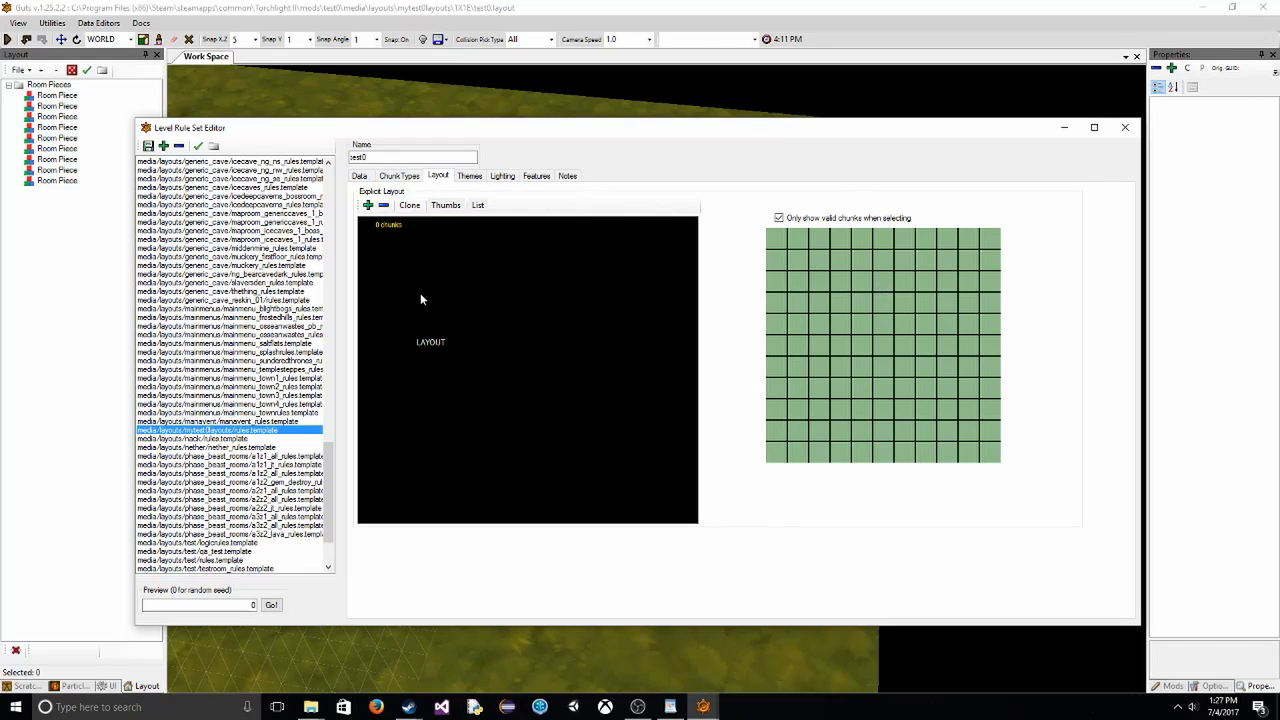
left_click(368, 204)
left_click(459, 290)
right_click(884, 347)
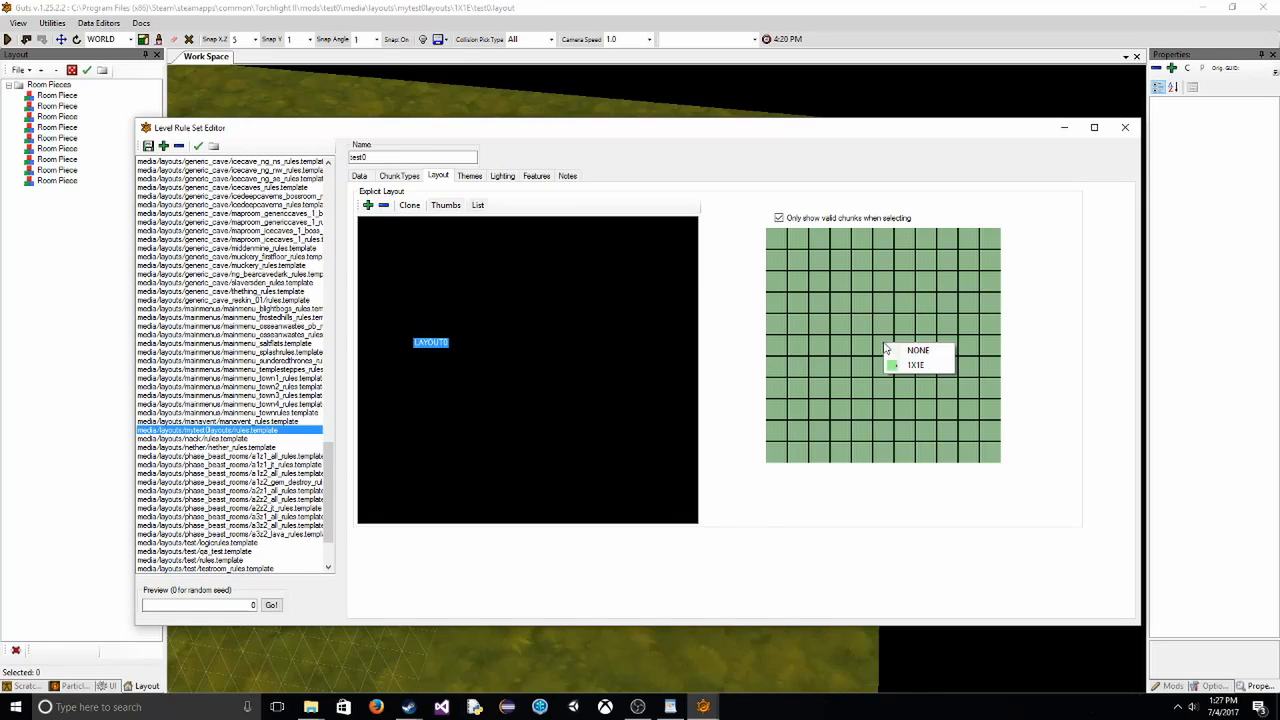
left_click(904, 366)
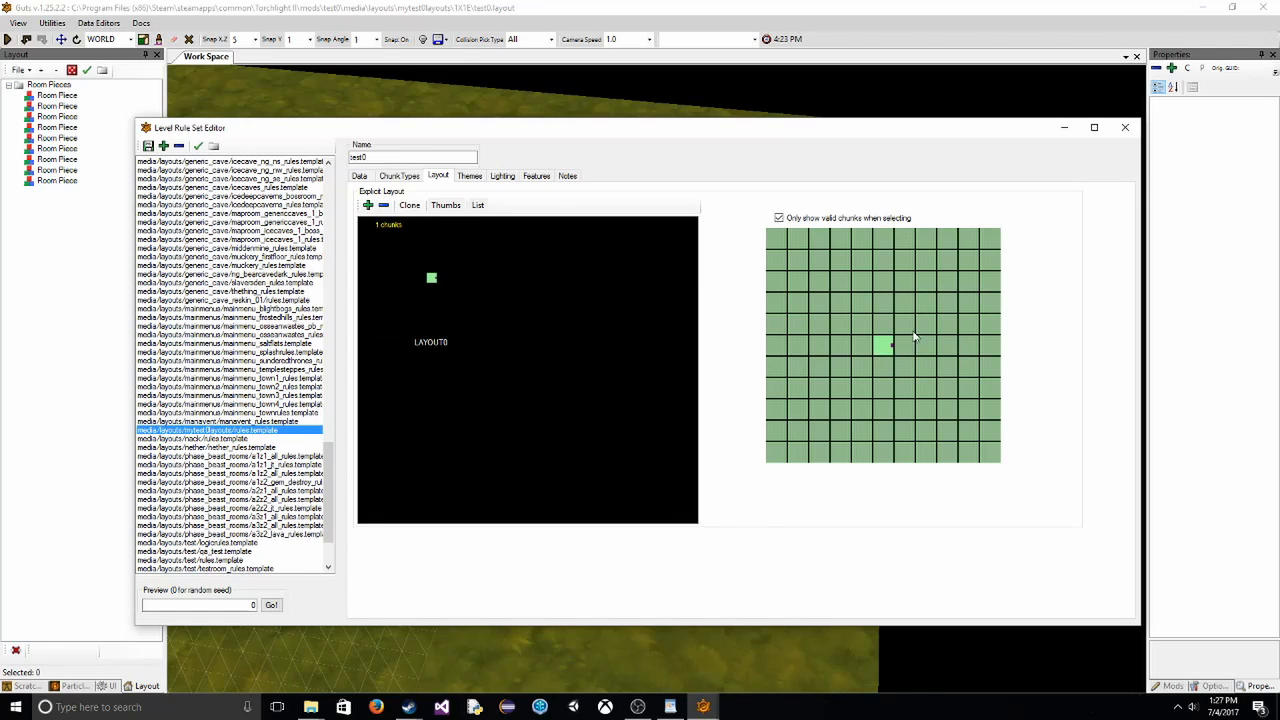
left_click(148, 146)
- Review the rule set's chunk types, explicit layout and general data, and close the Level Rule Set Editor
left_click(405, 177)
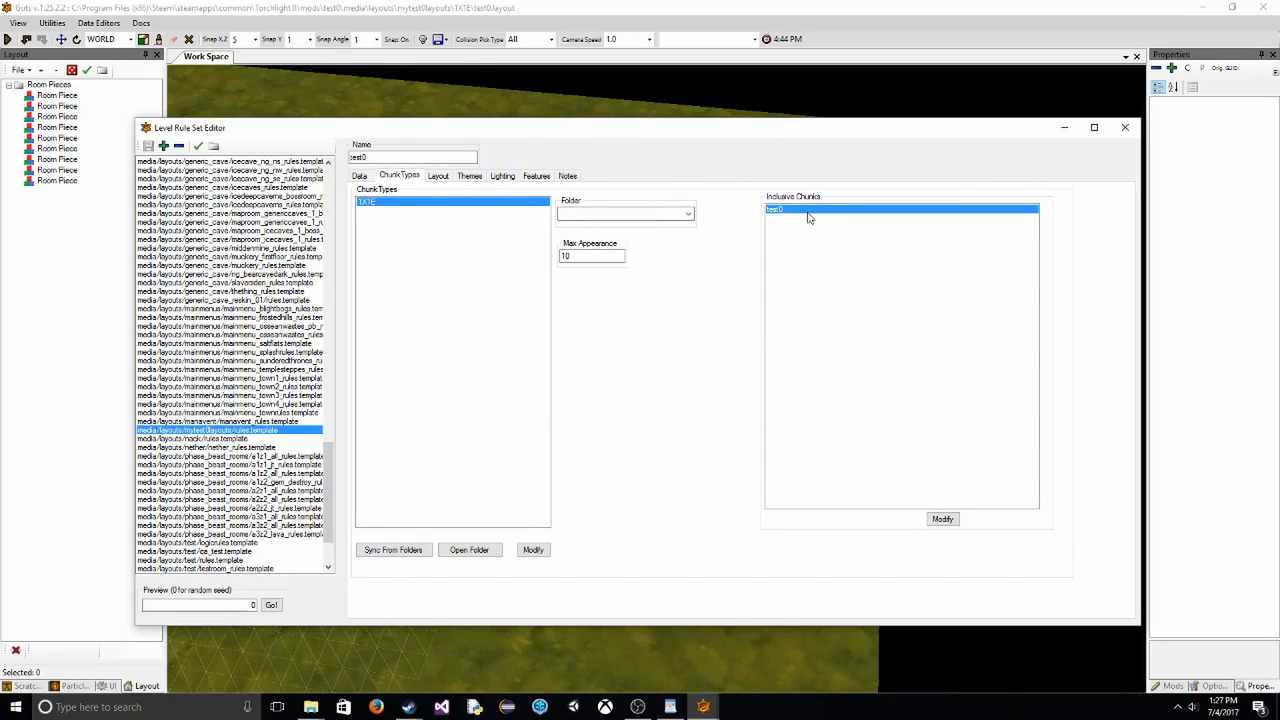
left_click(437, 177)
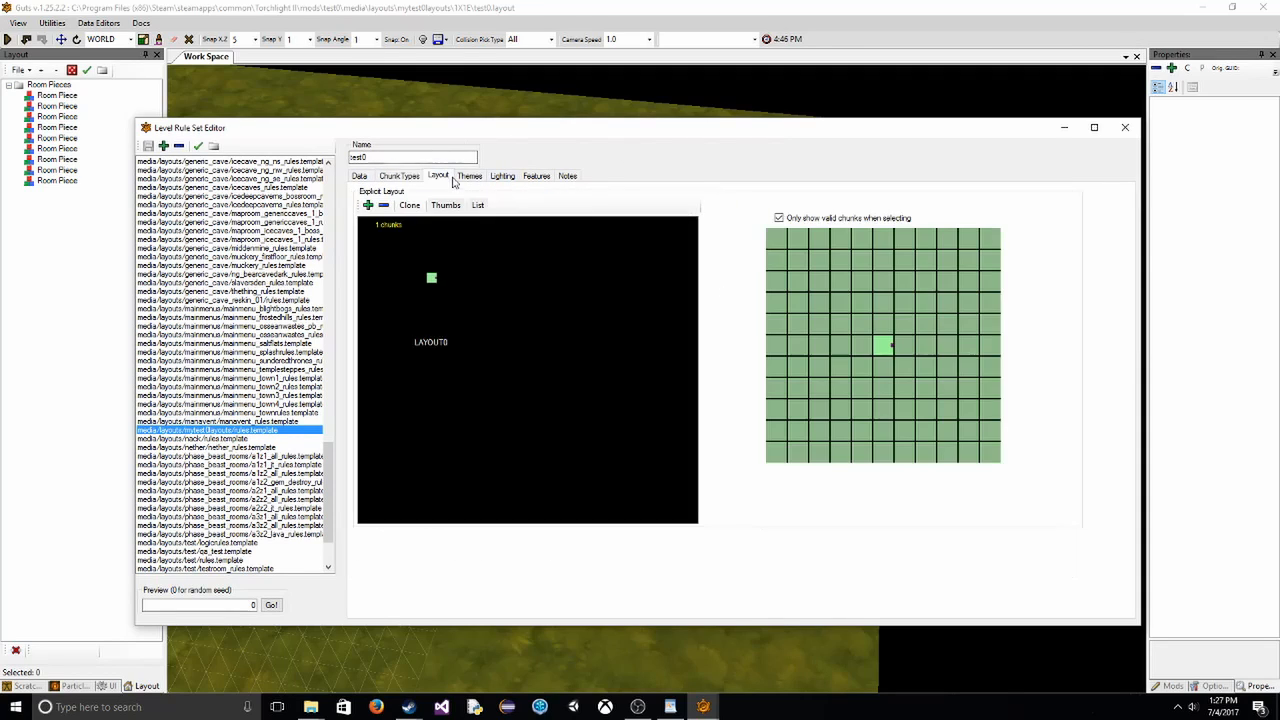
left_click(437, 266)
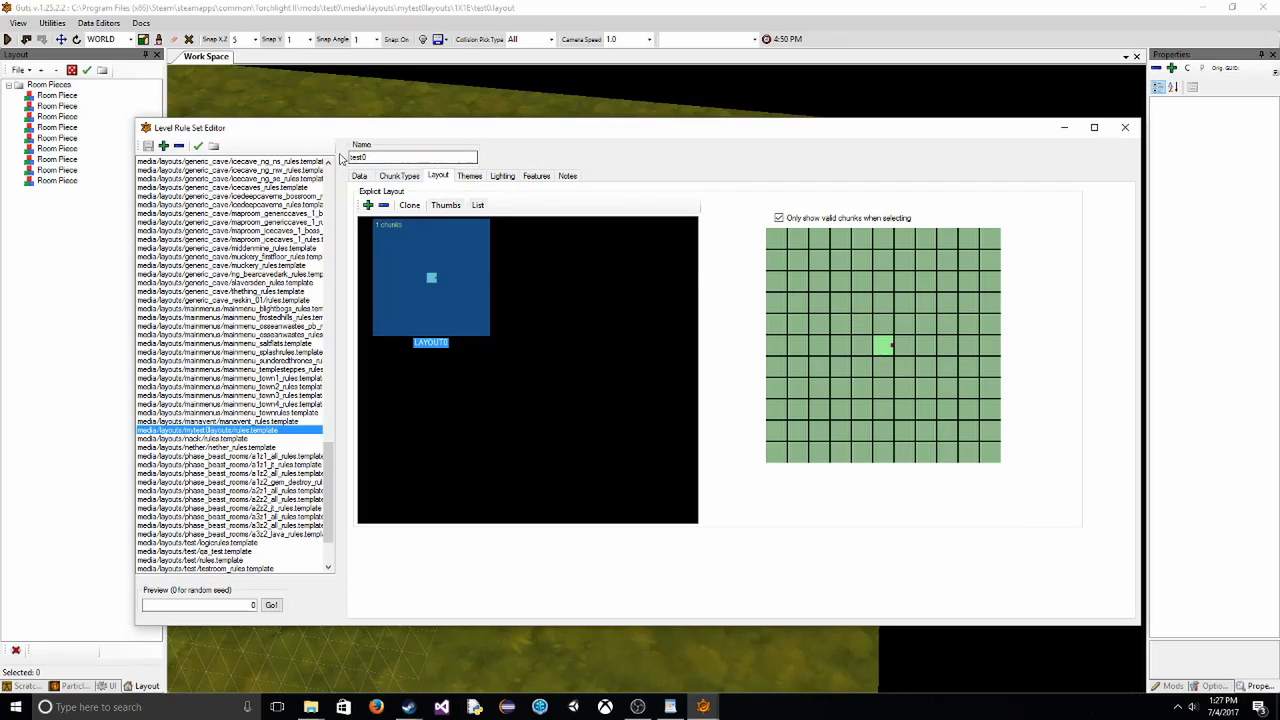
left_click(404, 177)
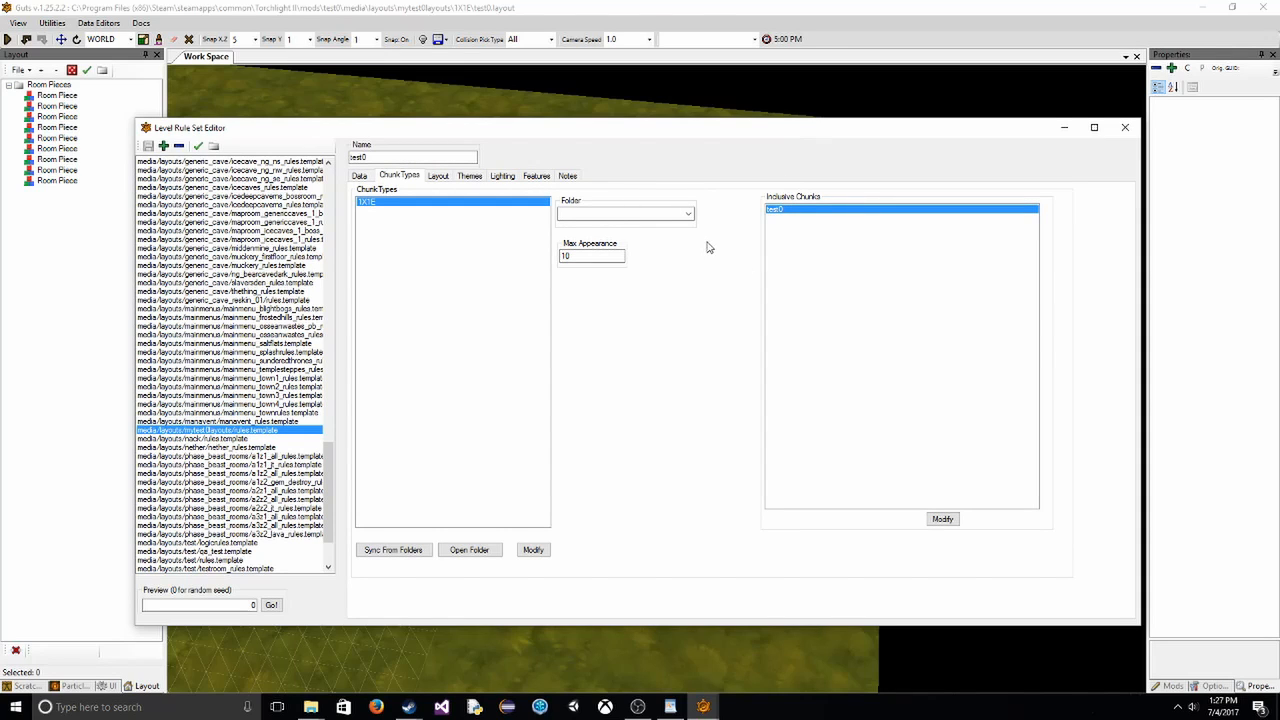
left_click(360, 177)
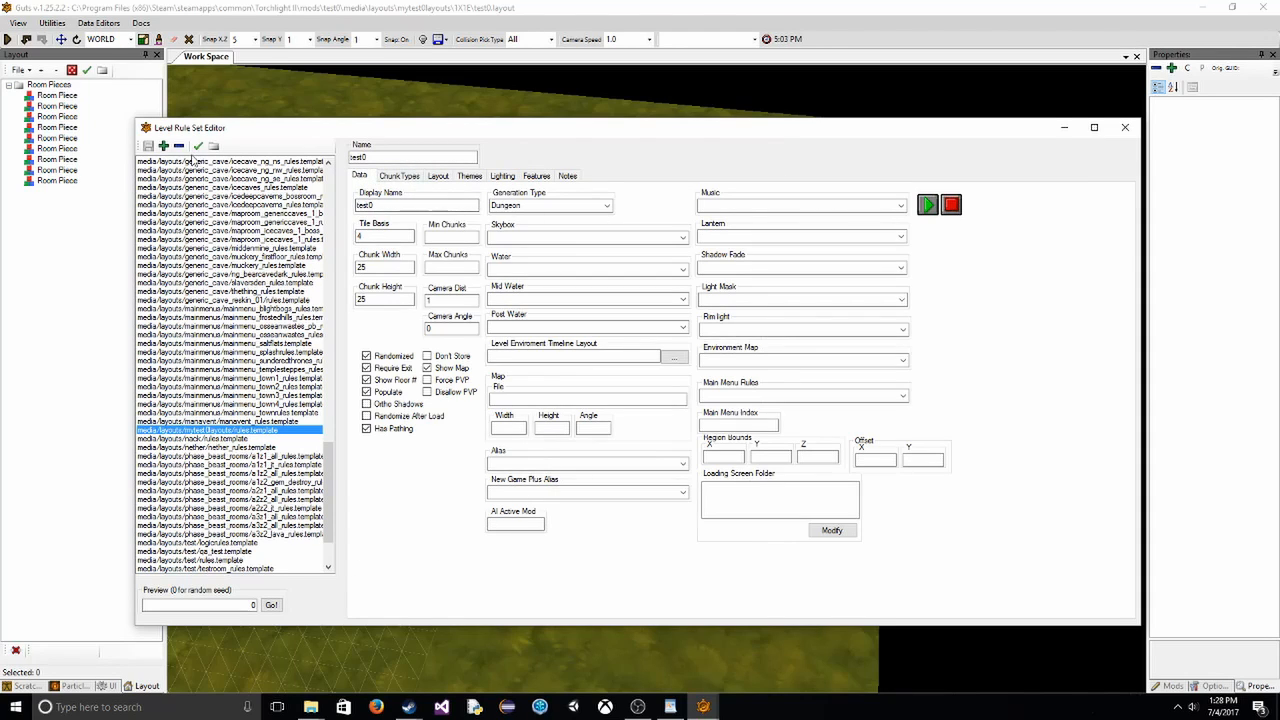
left_click(1123, 130)
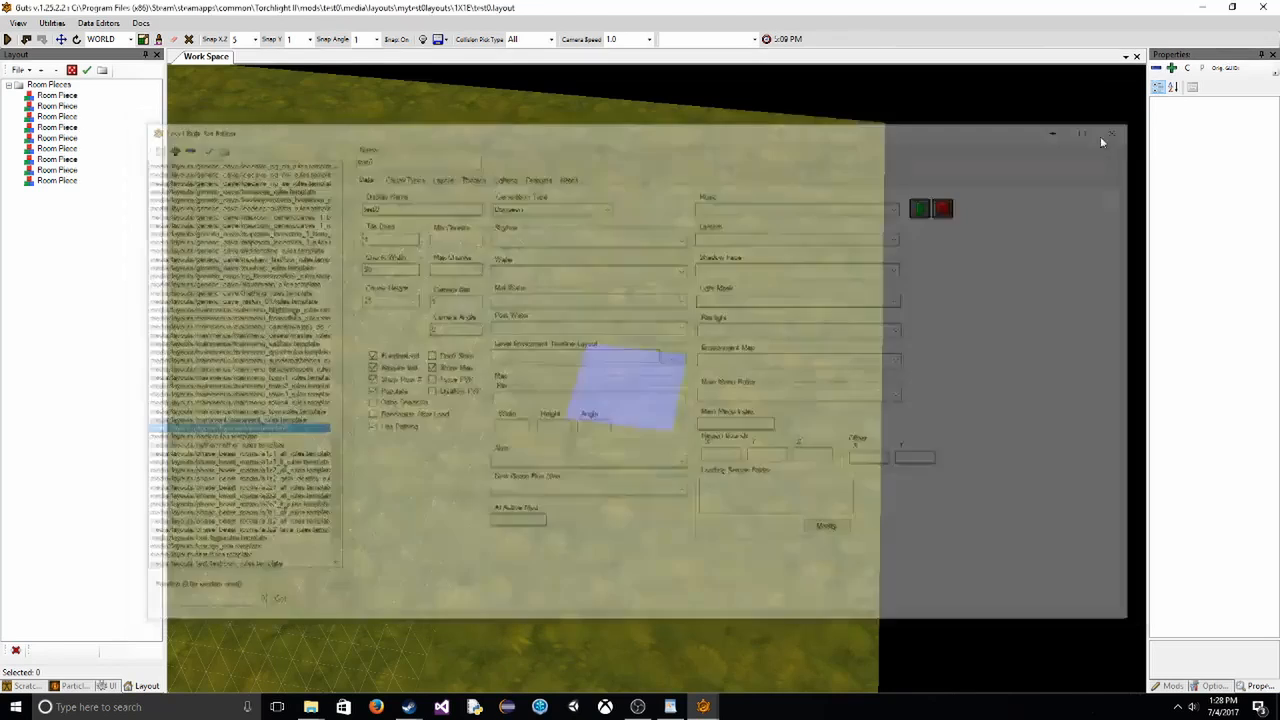
scroll(728, 318, "down", 3)
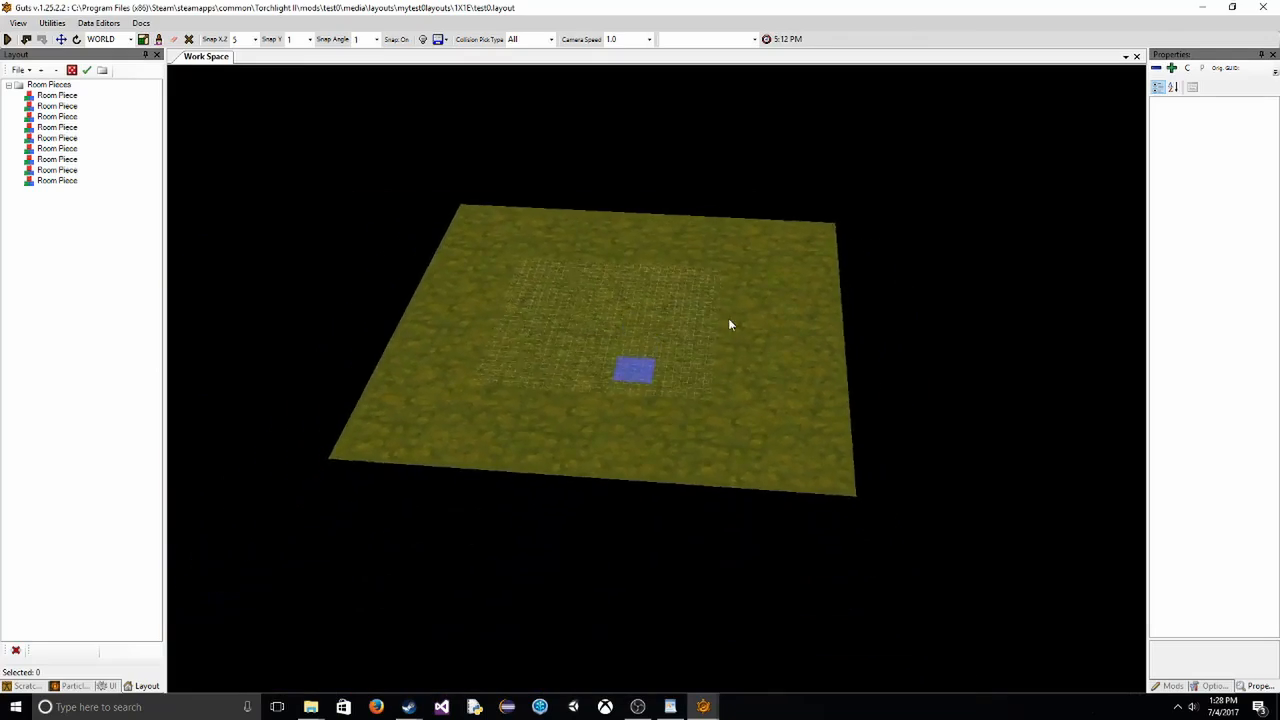
scroll(732, 313, "up", 8)
scroll(706, 316, "down", 4)
scroll(706, 316, "down", 4)
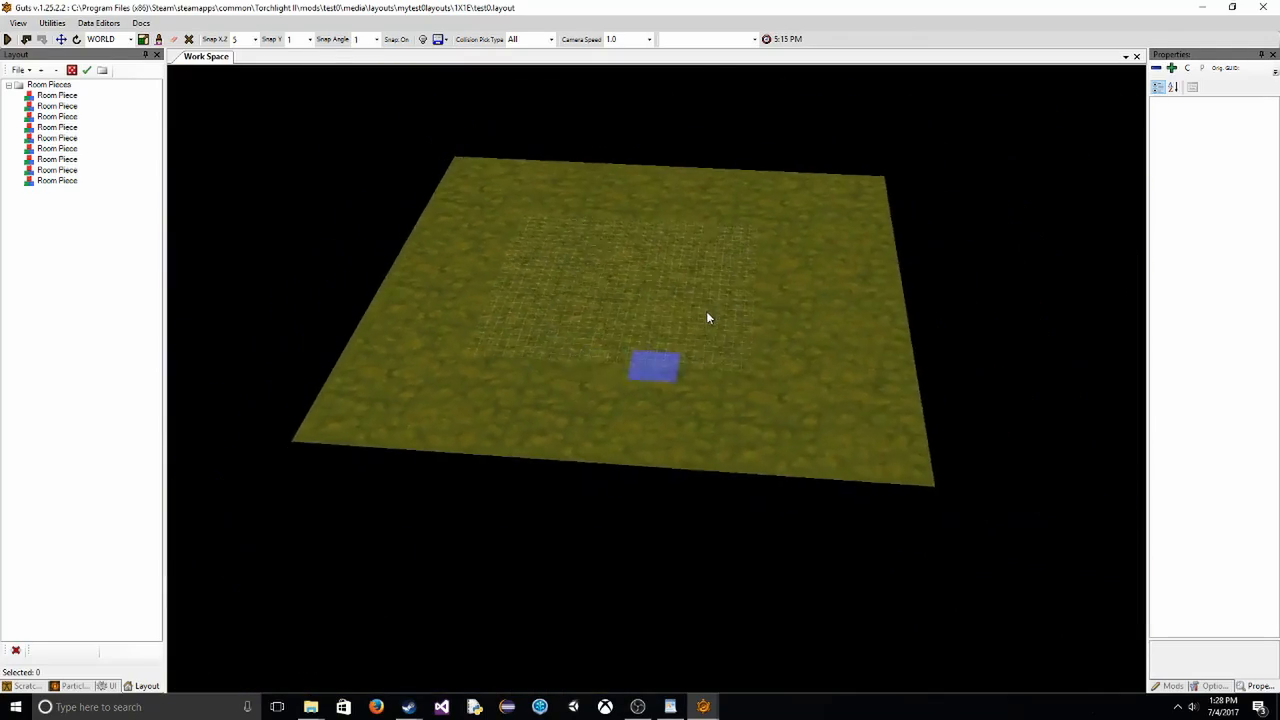
scroll(687, 335, "up", 5)
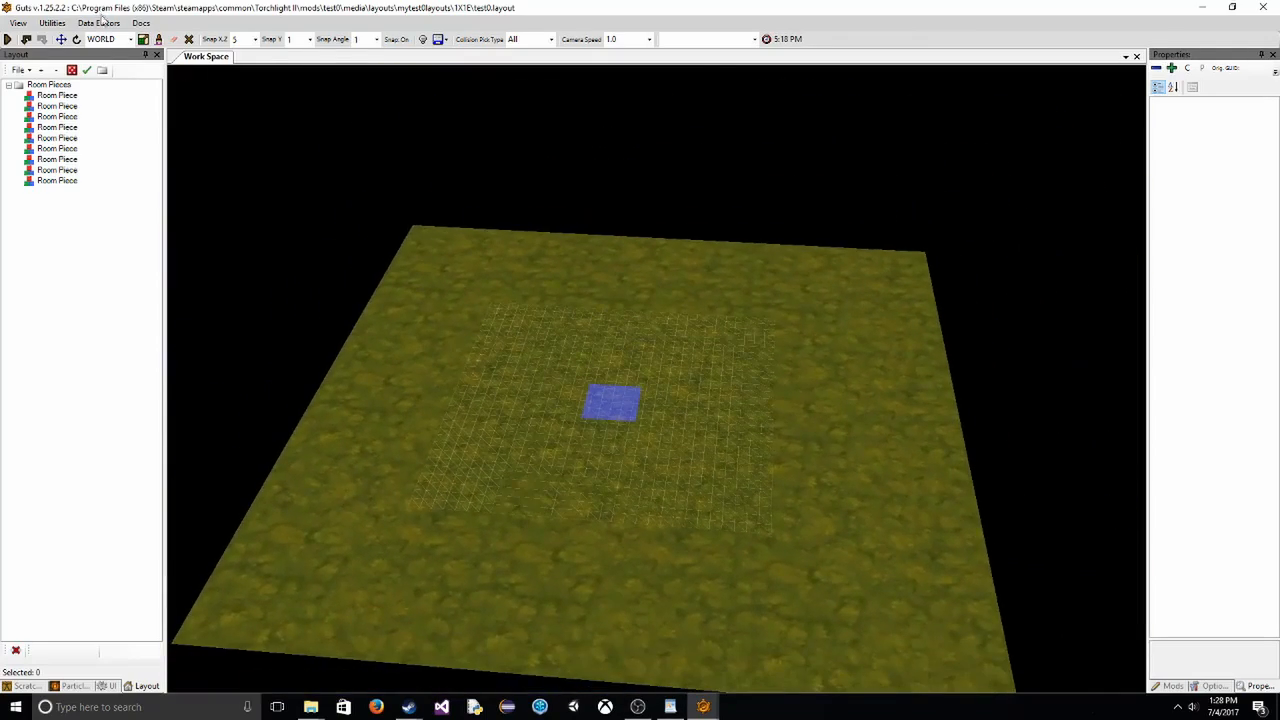
- Create a new dungeon file named test0 in the Dungeon Editor without cloning an existing dungeon
left_click(100, 23)
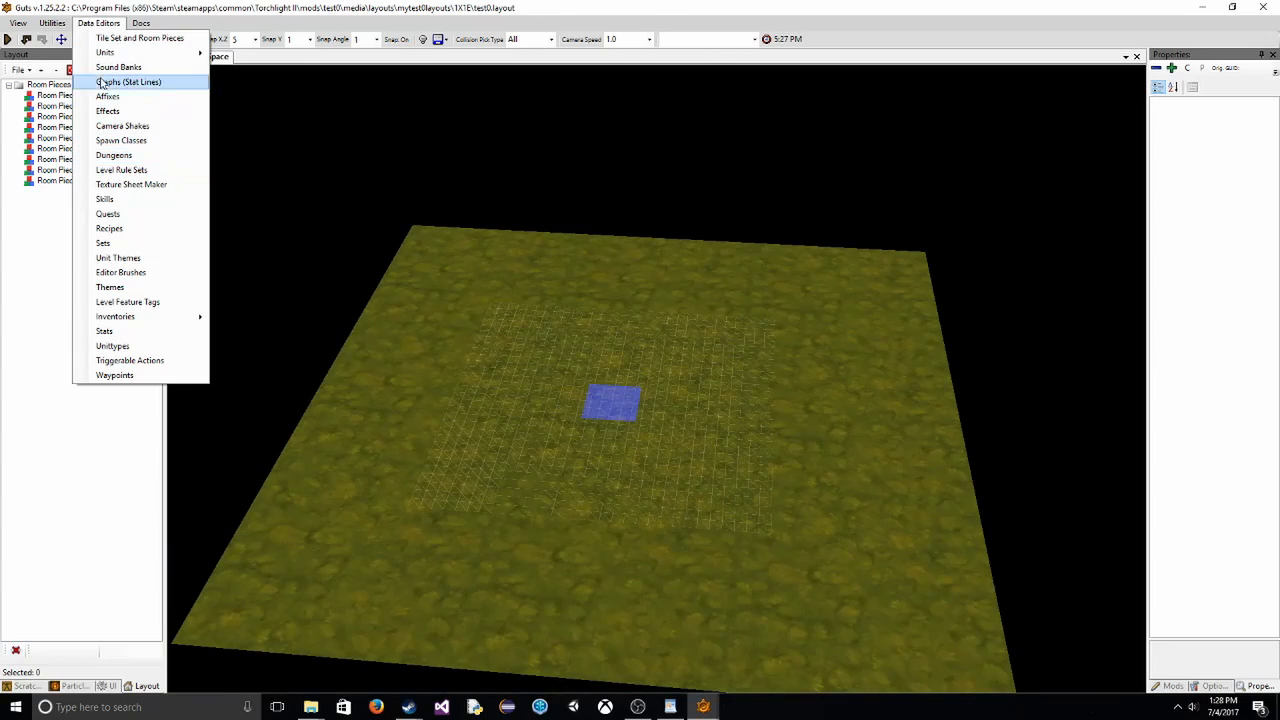
left_click(116, 158)
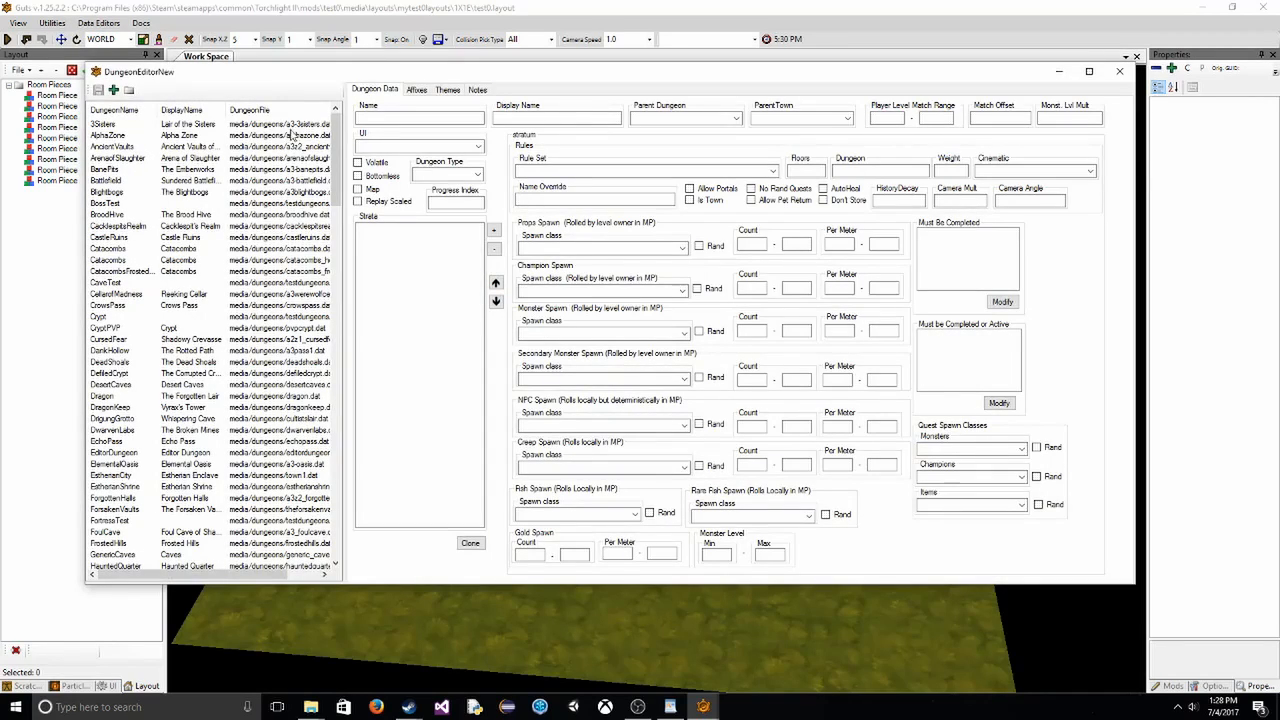
left_click(113, 90)
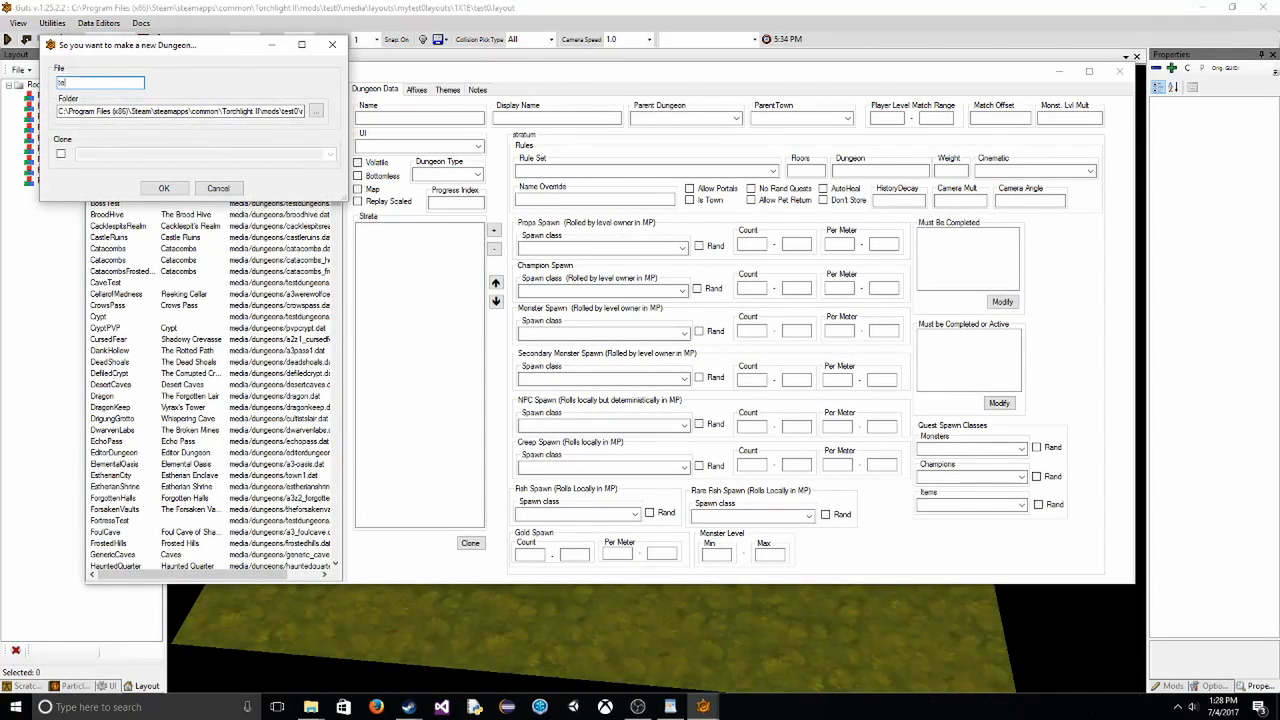
left_click(165, 189)
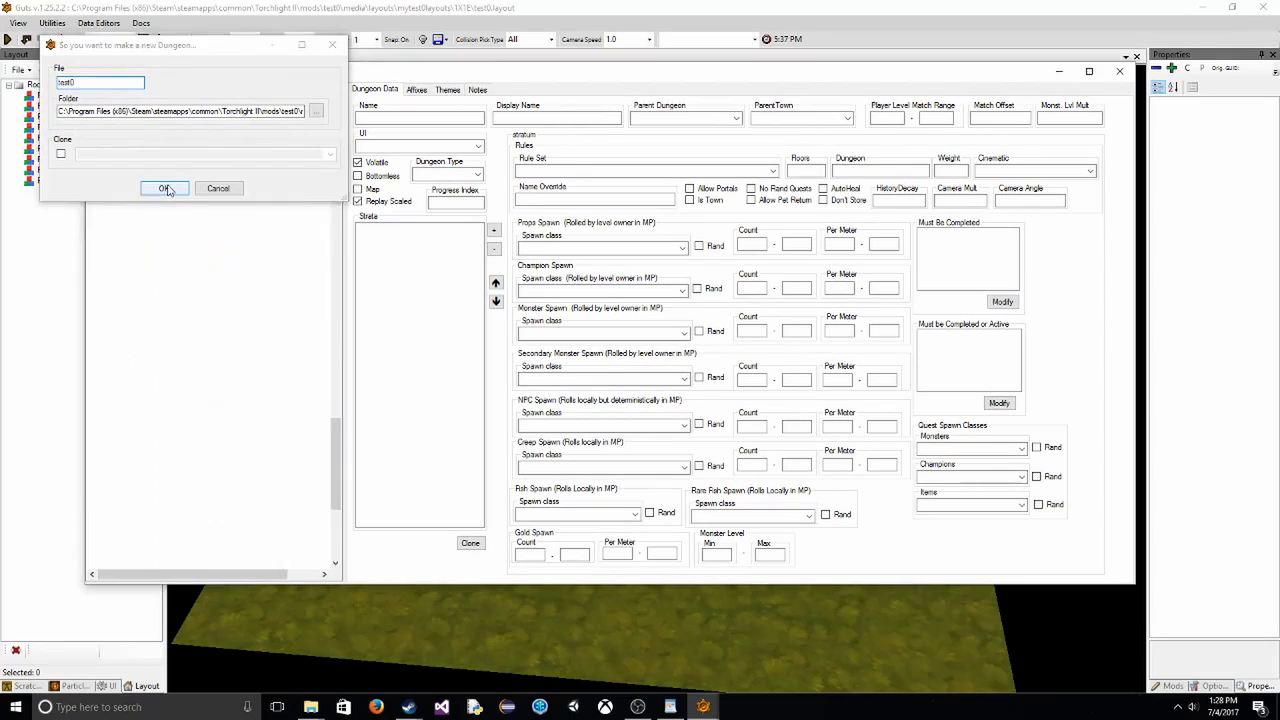
- Set the new dungeon's name and display name to test0 and save it
scroll(249, 426, "down", 4)
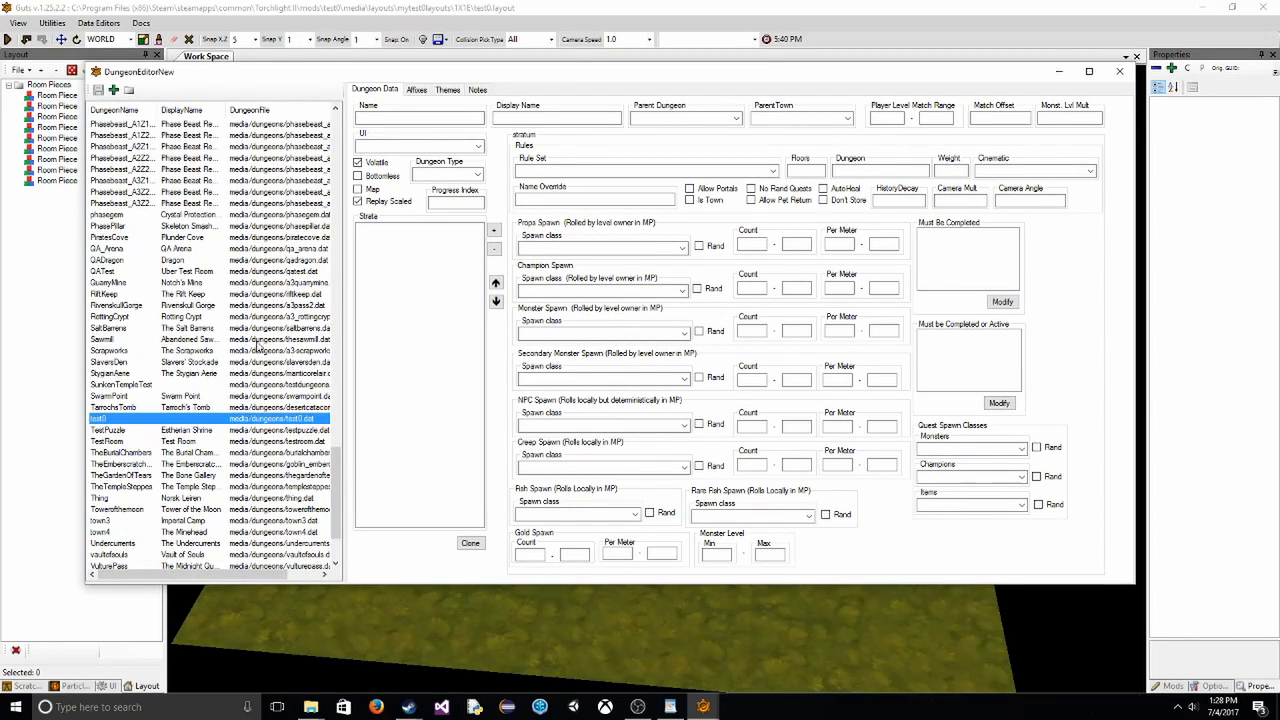
left_click(439, 116)
type("test")
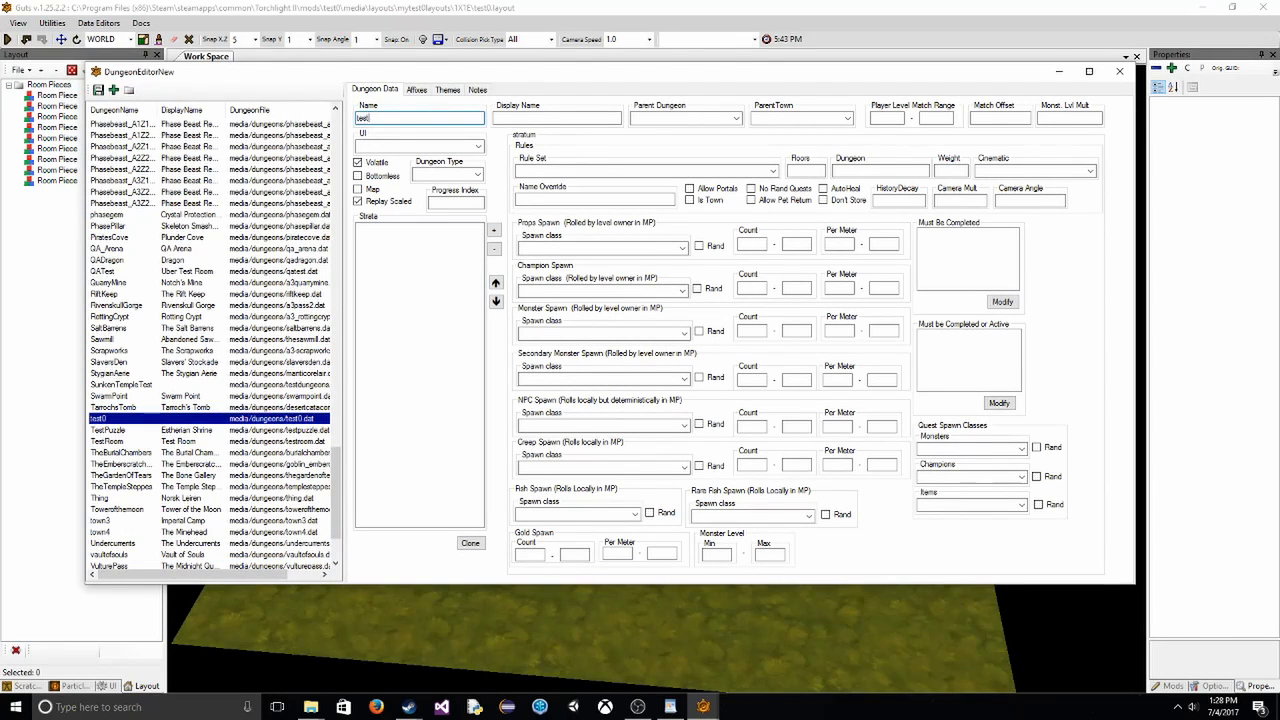
type("0")
left_click(574, 116)
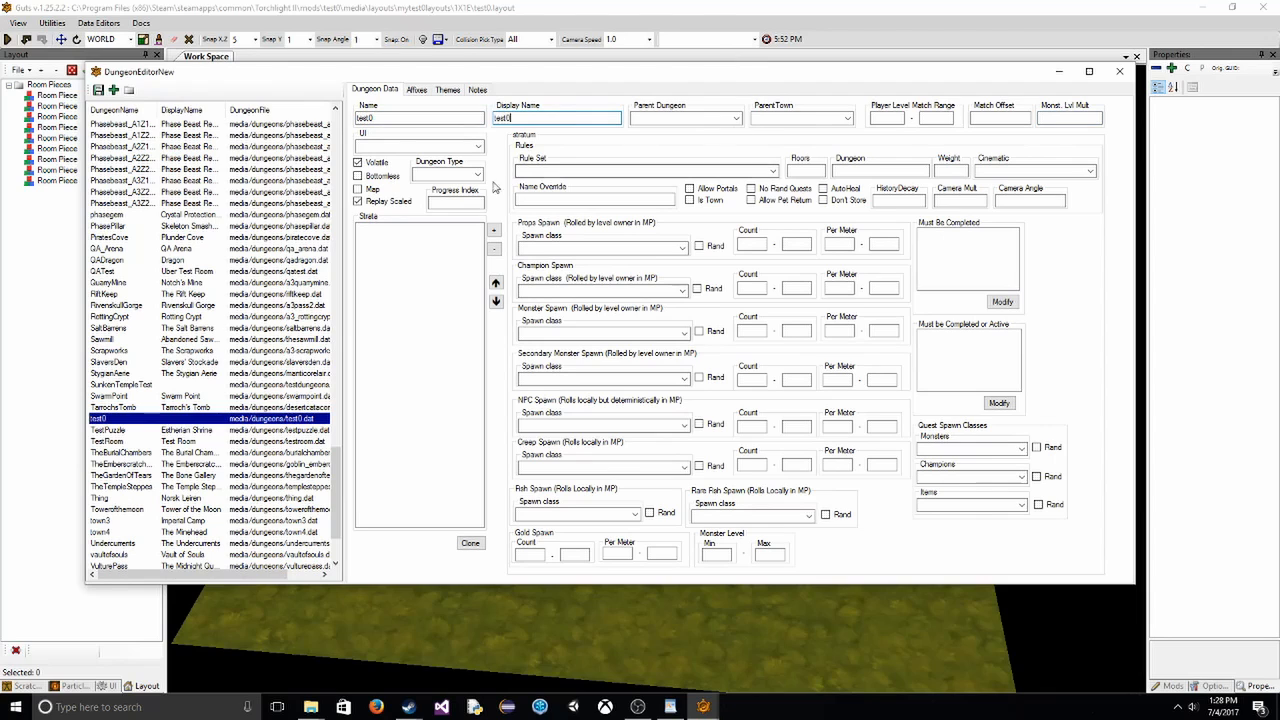
left_click(113, 90)
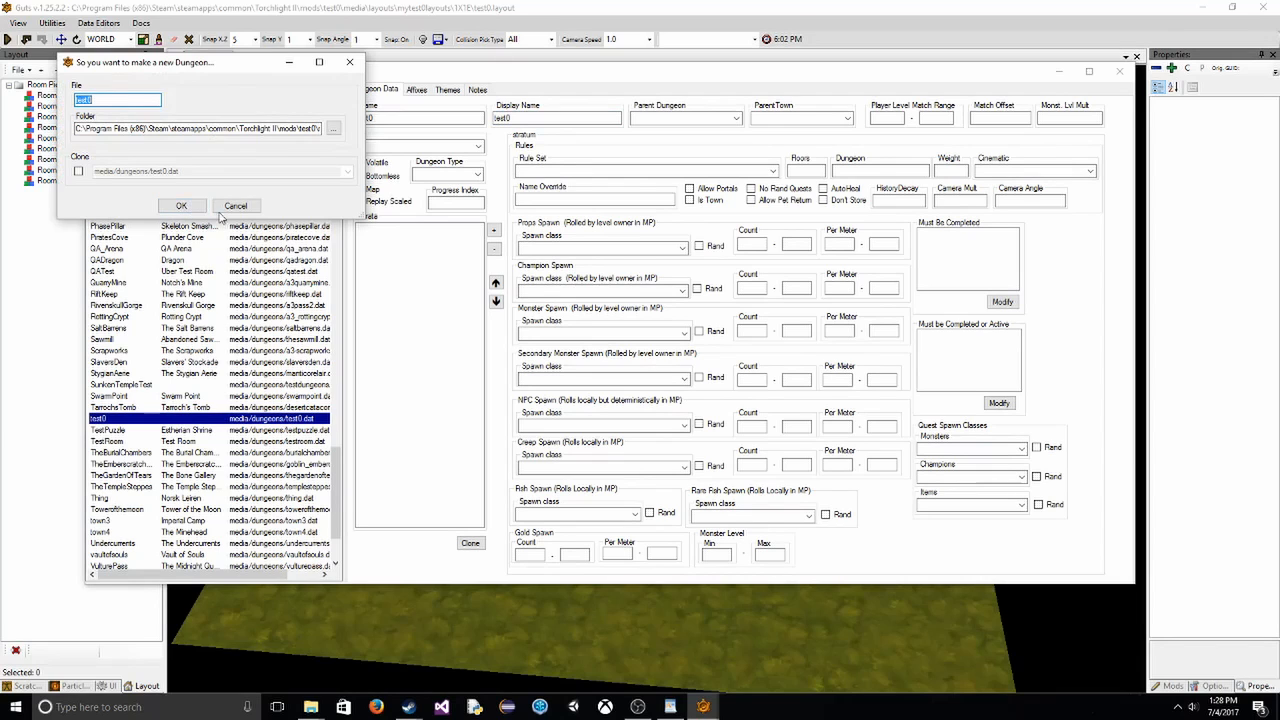
left_click(225, 209)
left_click(98, 90)
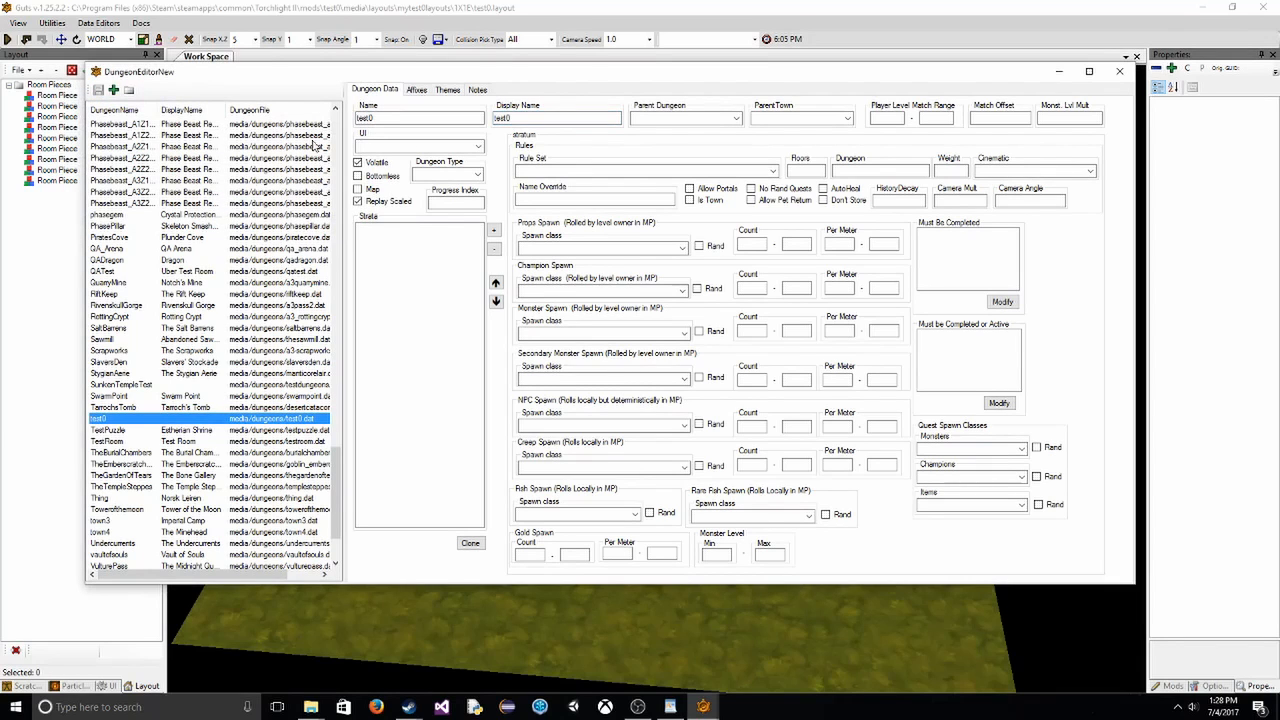
- Add a first stratum to the test0 dungeon, and review the notes on level components in WordPad
left_click(493, 230)
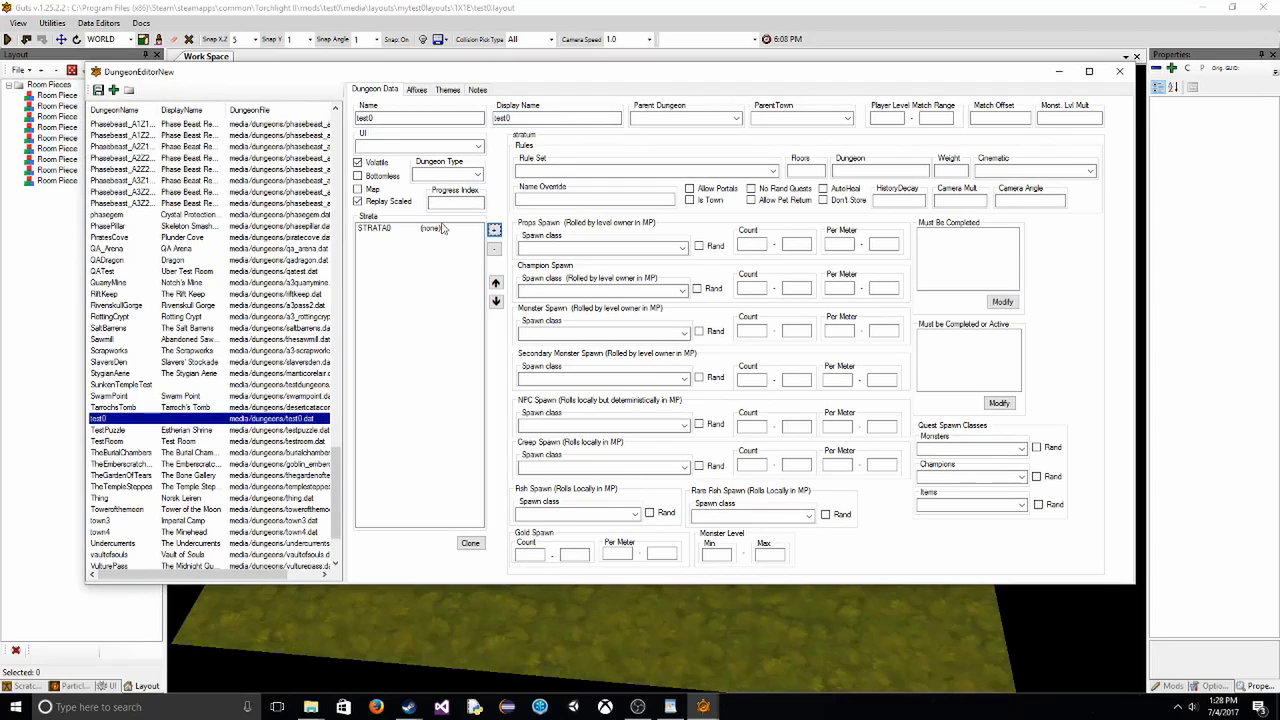
left_click(420, 229)
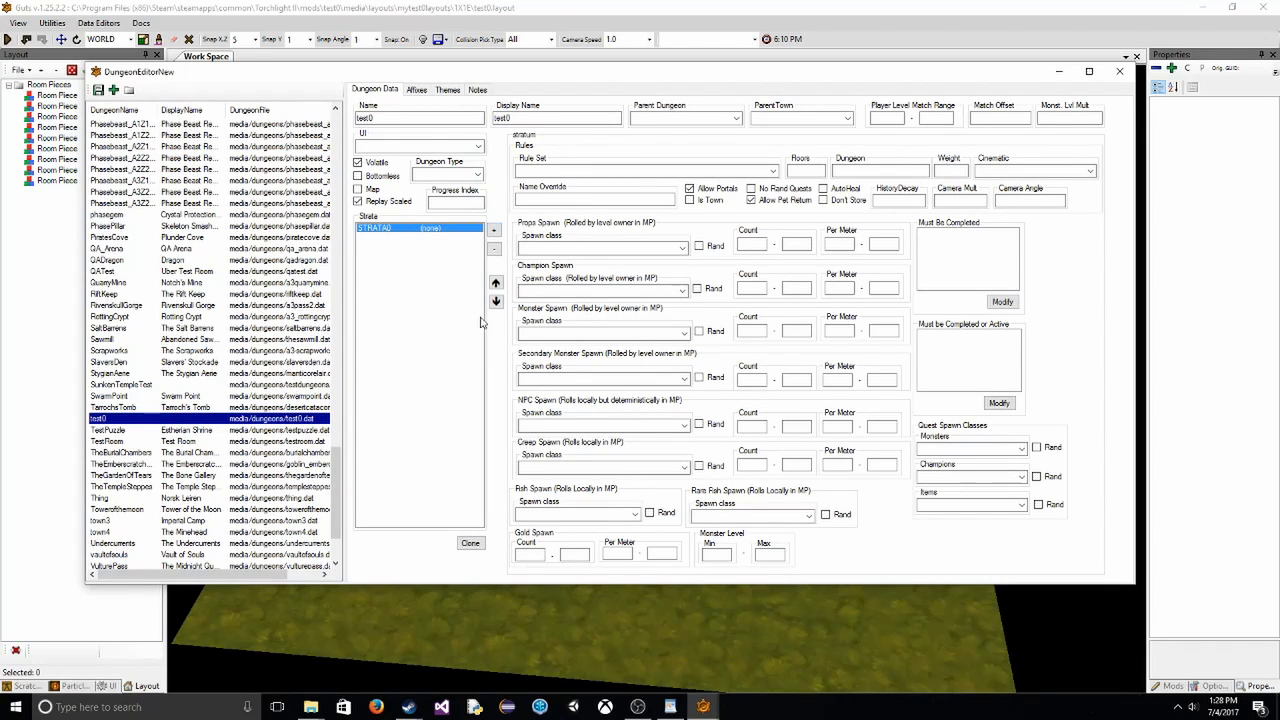
left_click(670, 707)
scroll(535, 325, "down", 10)
scroll(535, 325, "up", 3)
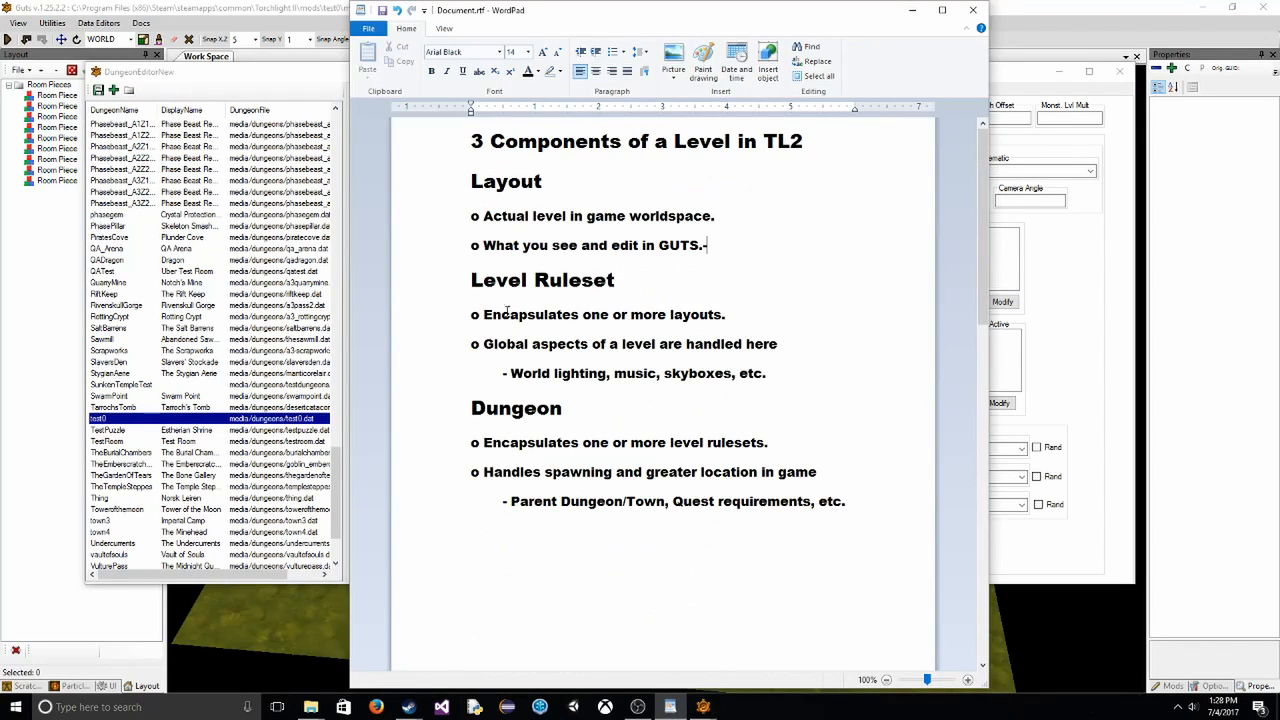
left_click(912, 10)
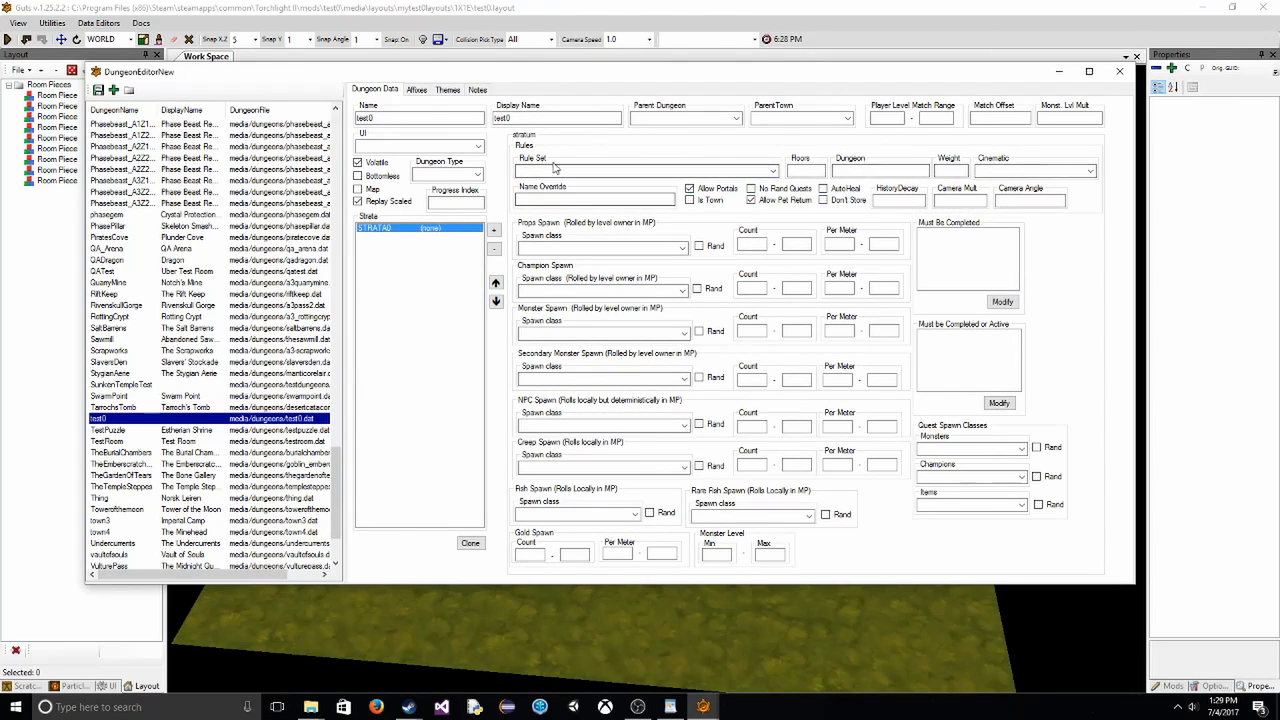
- Add a second stratum to the dungeon, delete it again, and look through the first stratum's rule set options
left_click(494, 231)
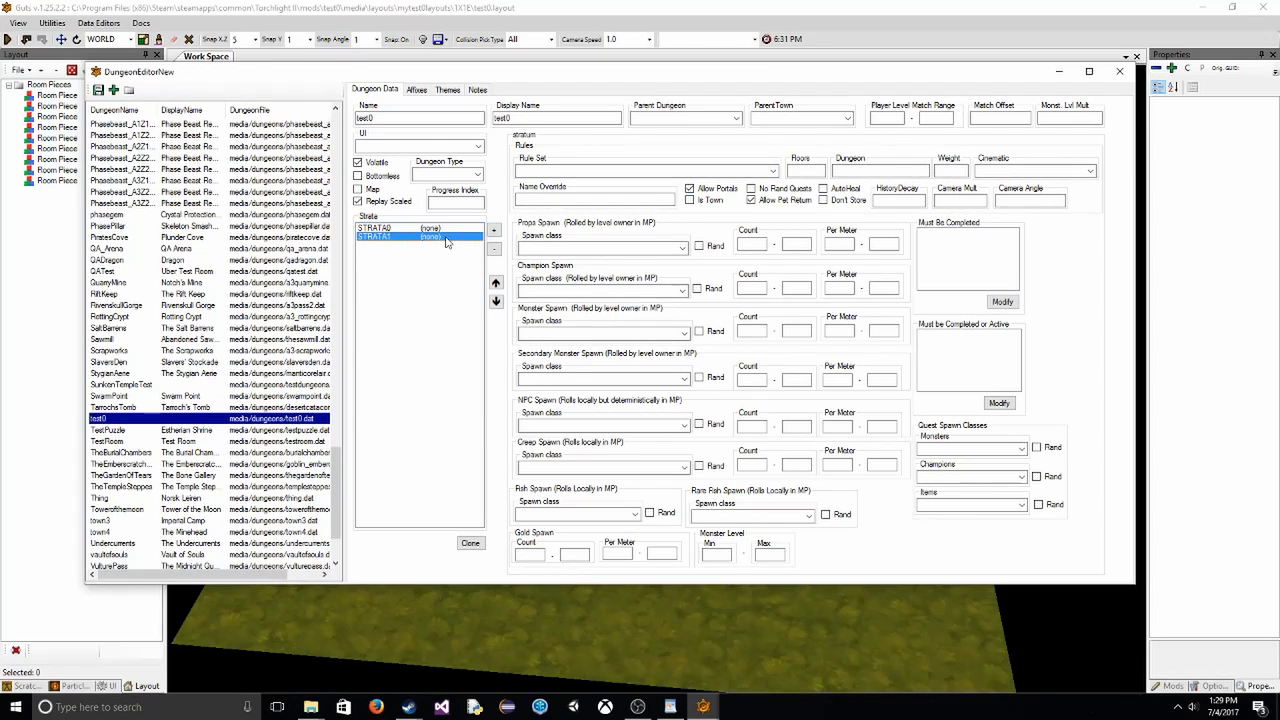
left_click(450, 237)
left_click(494, 248)
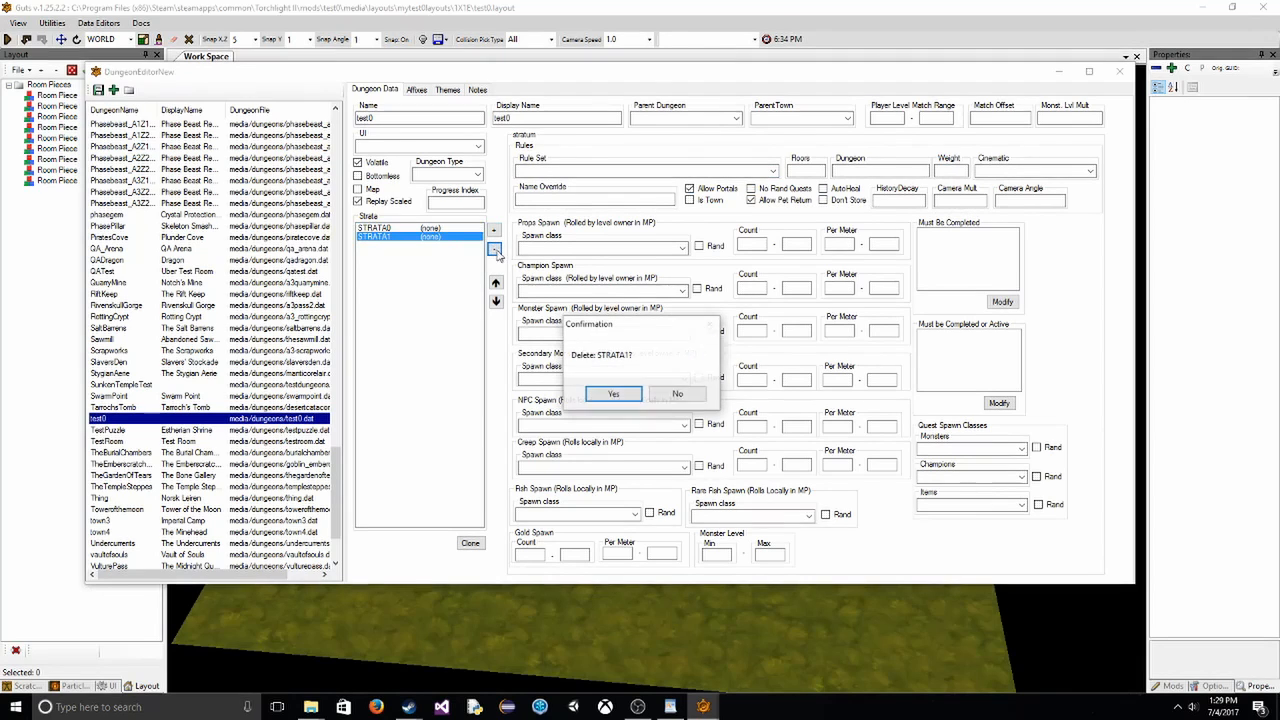
left_click(598, 394)
left_click(450, 231)
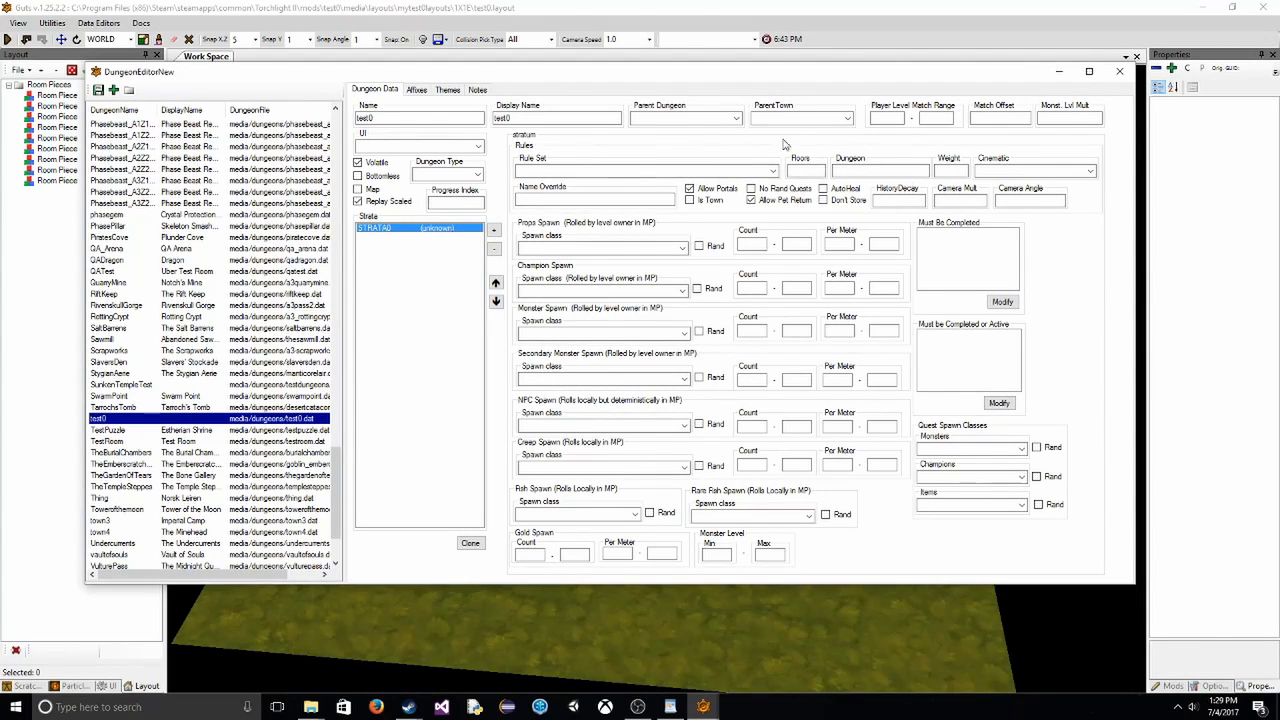
left_click(772, 171)
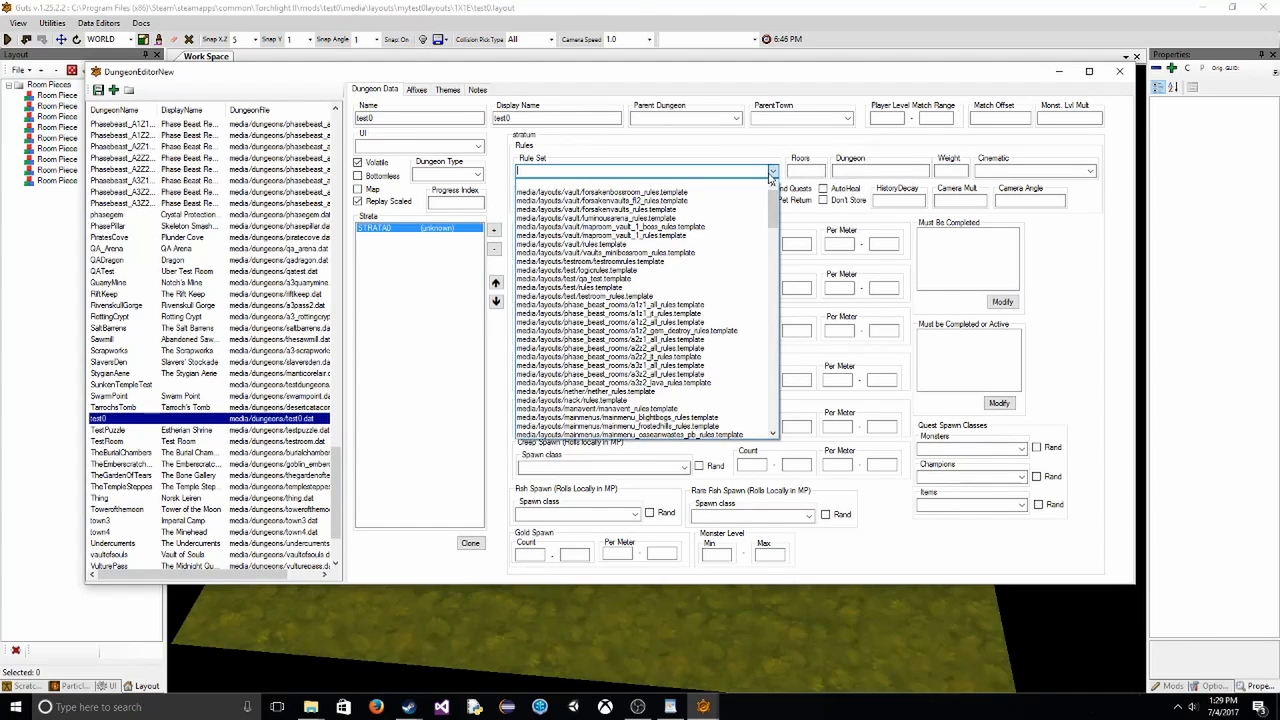
left_click(770, 172)
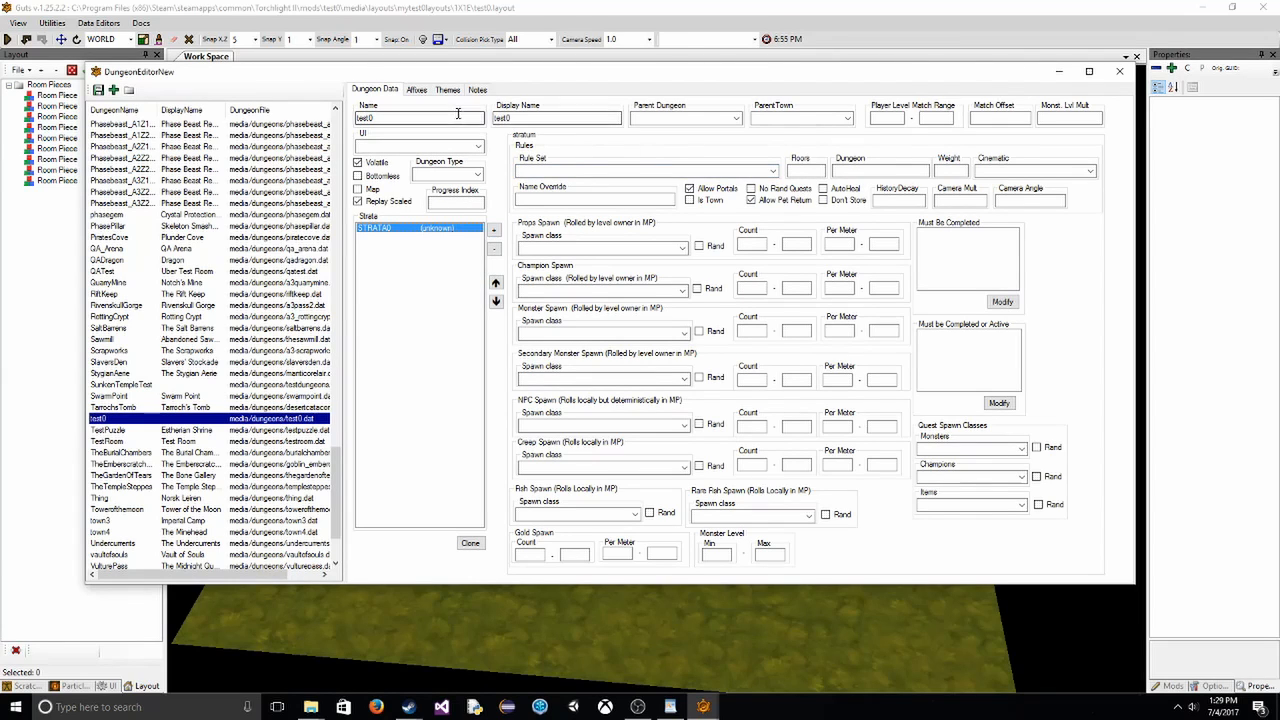
- Set the dungeon's parent town to ESTHERIANCITY
left_click(847, 119)
mouse_move(844, 155)
left_mouse_down()
mouse_move(834, 380)
mouse_move(846, 262)
mouse_move(831, 181)
mouse_move(850, 178)
left_mouse_up()
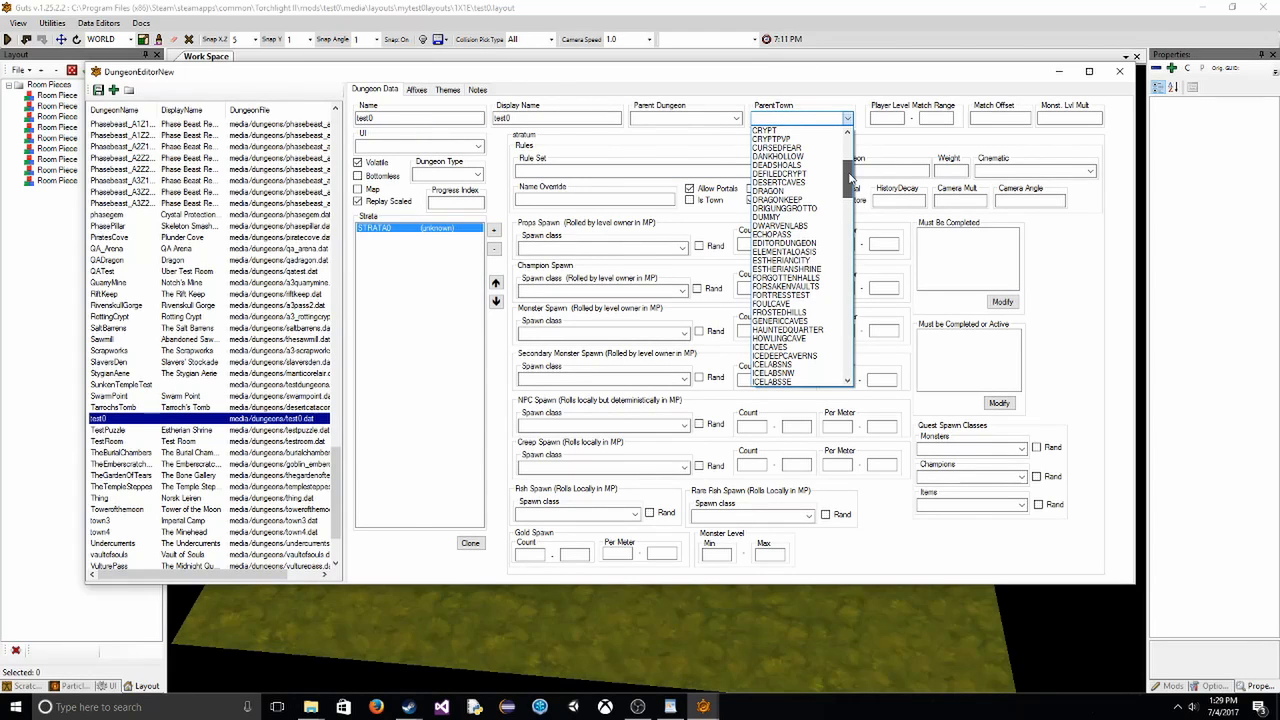
left_click_drag(850, 178, 851, 182)
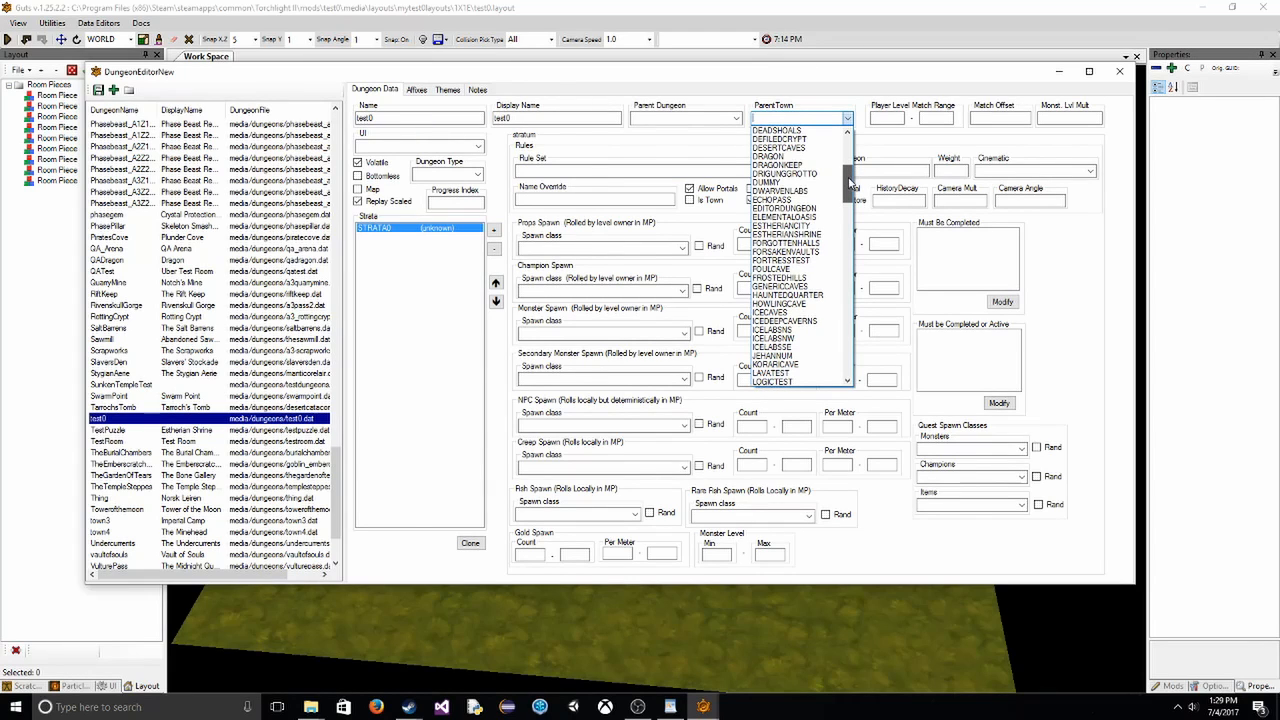
left_click(779, 225)
left_click(478, 203)
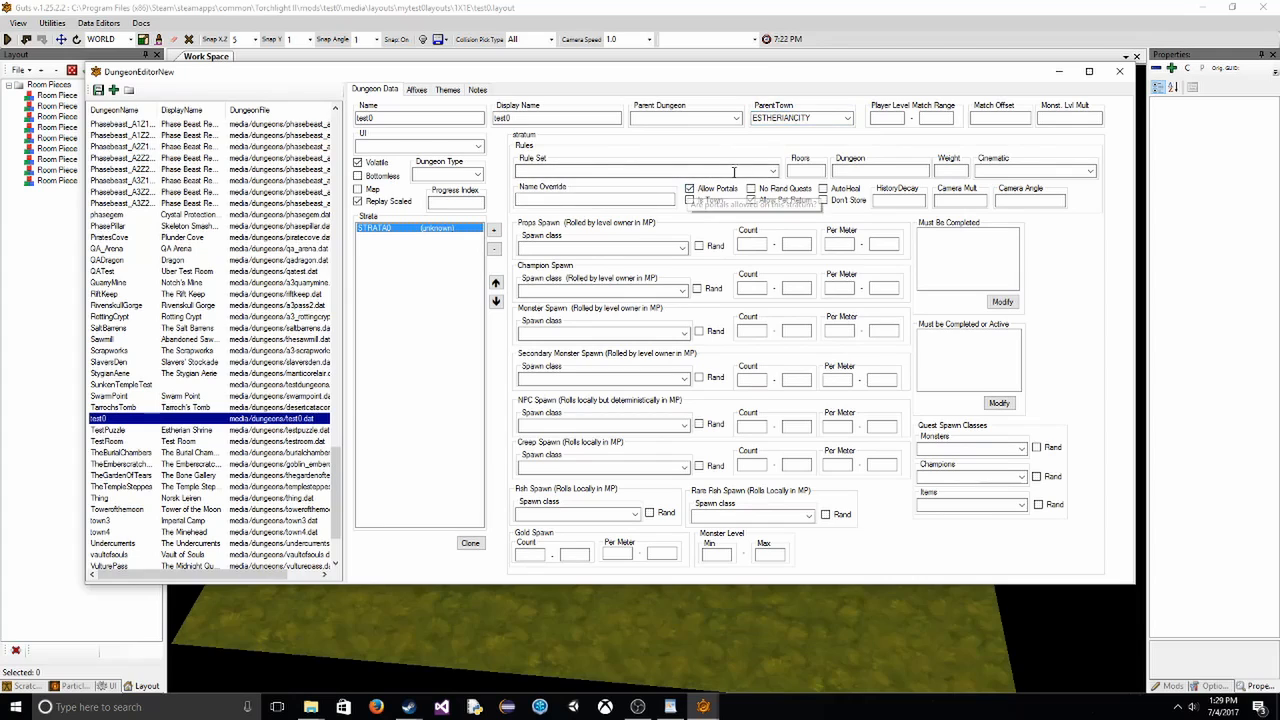
- Assign media/layouts/mytest0layouts/rules.template as the stratum's rule set and save the dungeon
left_click(772, 172)
left_click_drag(772, 203, 818, 126)
left_click_drag(770, 206, 766, 427)
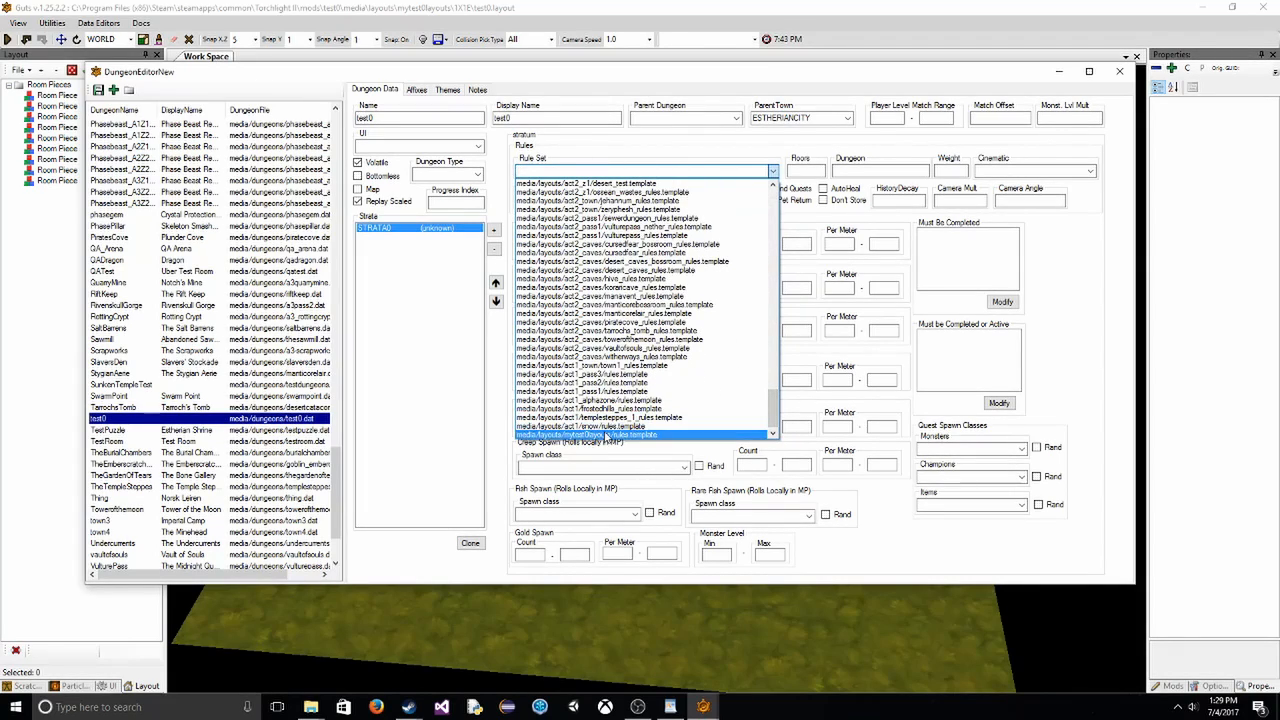
left_click(604, 436)
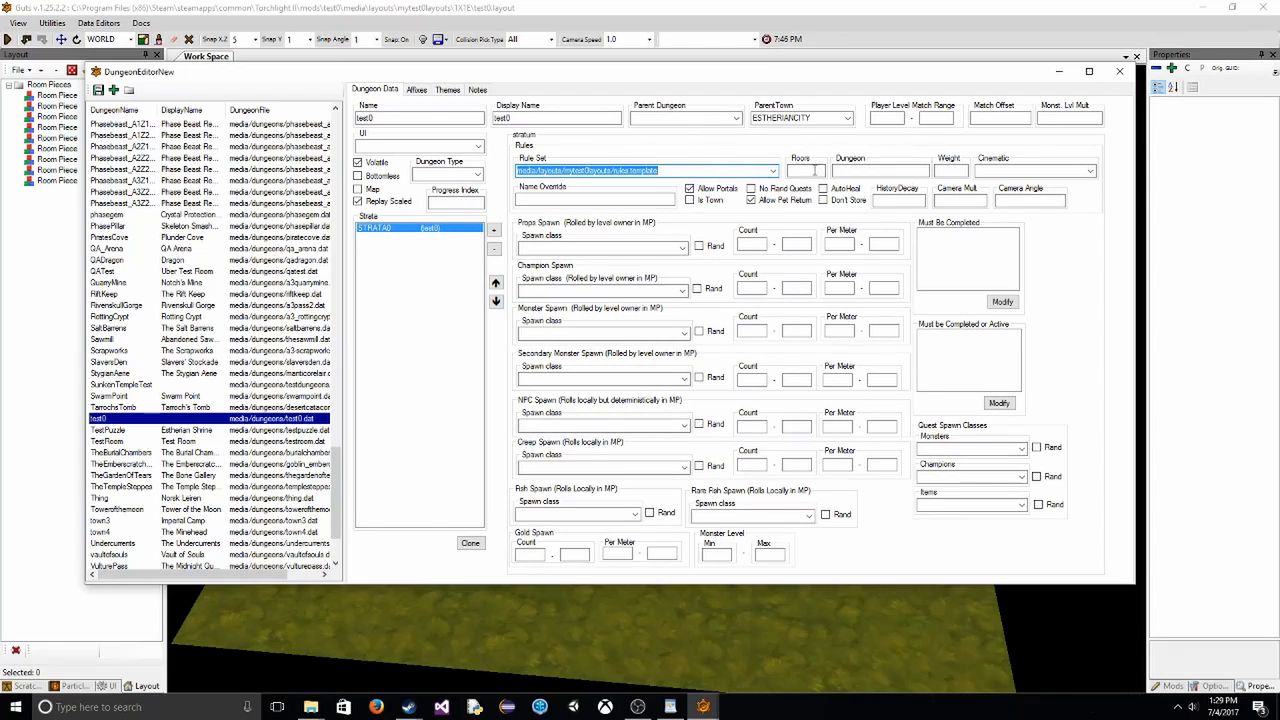
left_click(868, 170)
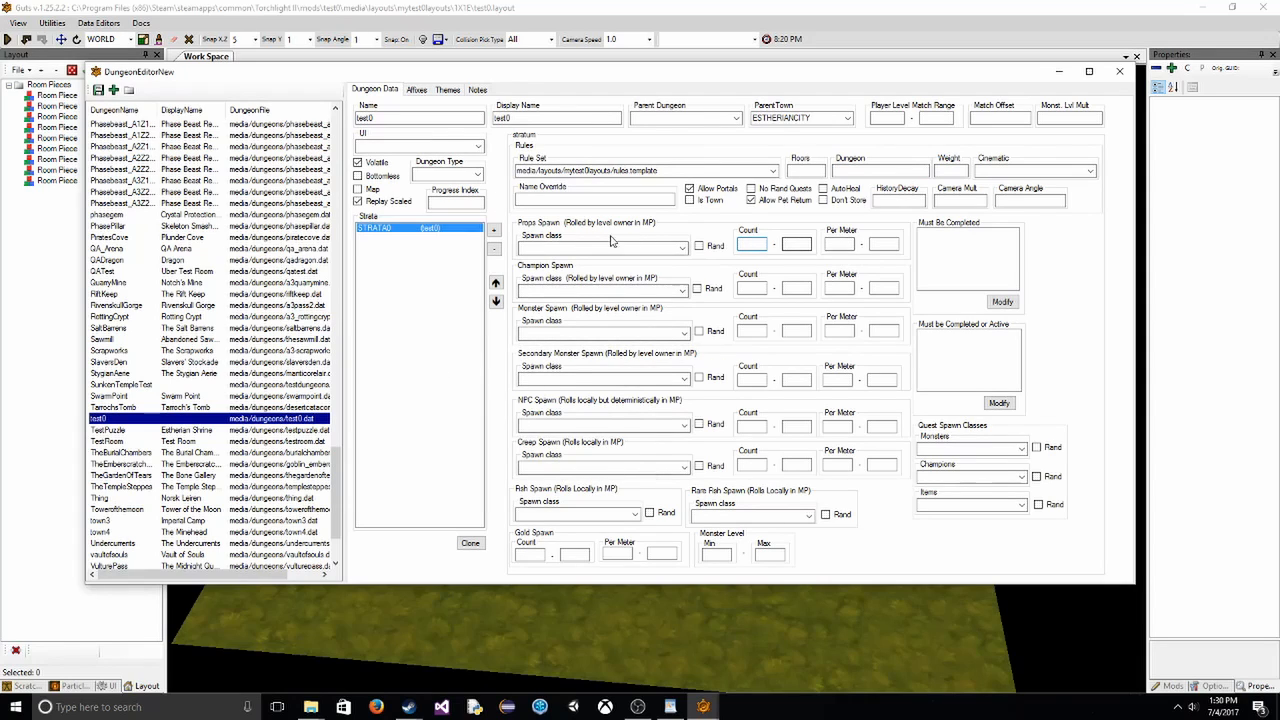
left_click(100, 93)
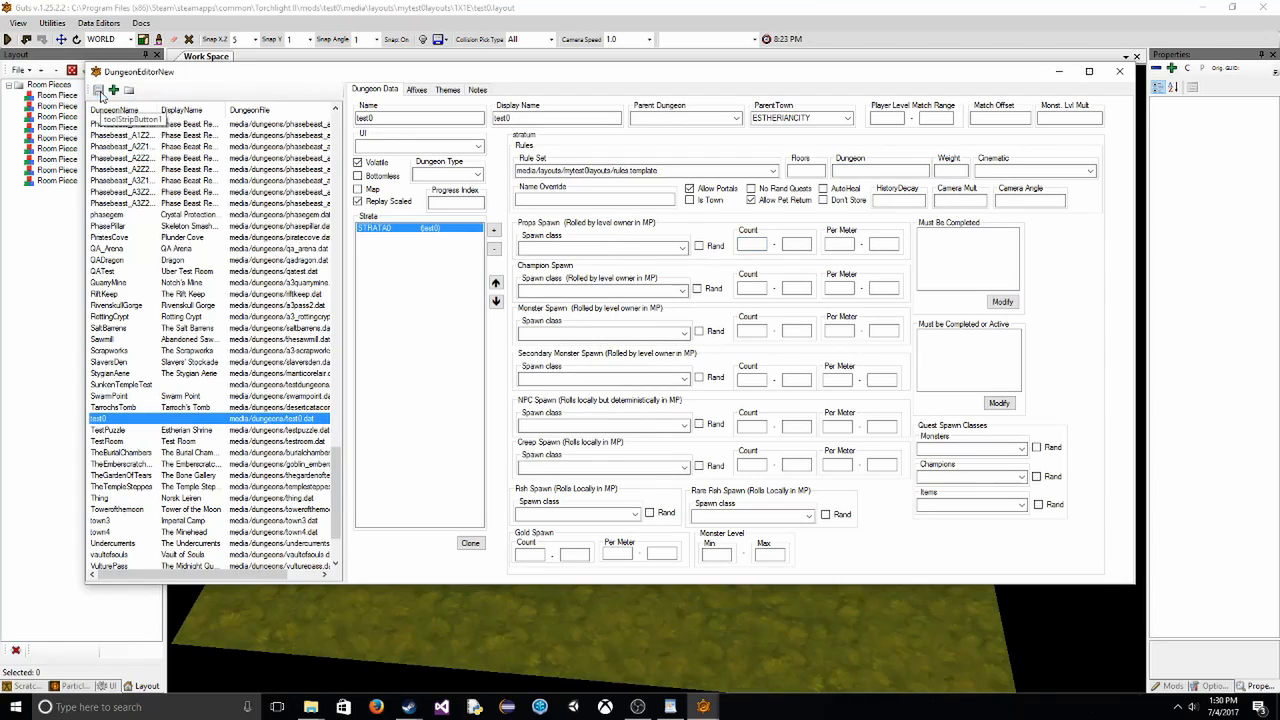
- Switch between the Tarroch's Tomb and test0 dungeon entries to check test0's saved strata and rule set
left_click(208, 414)
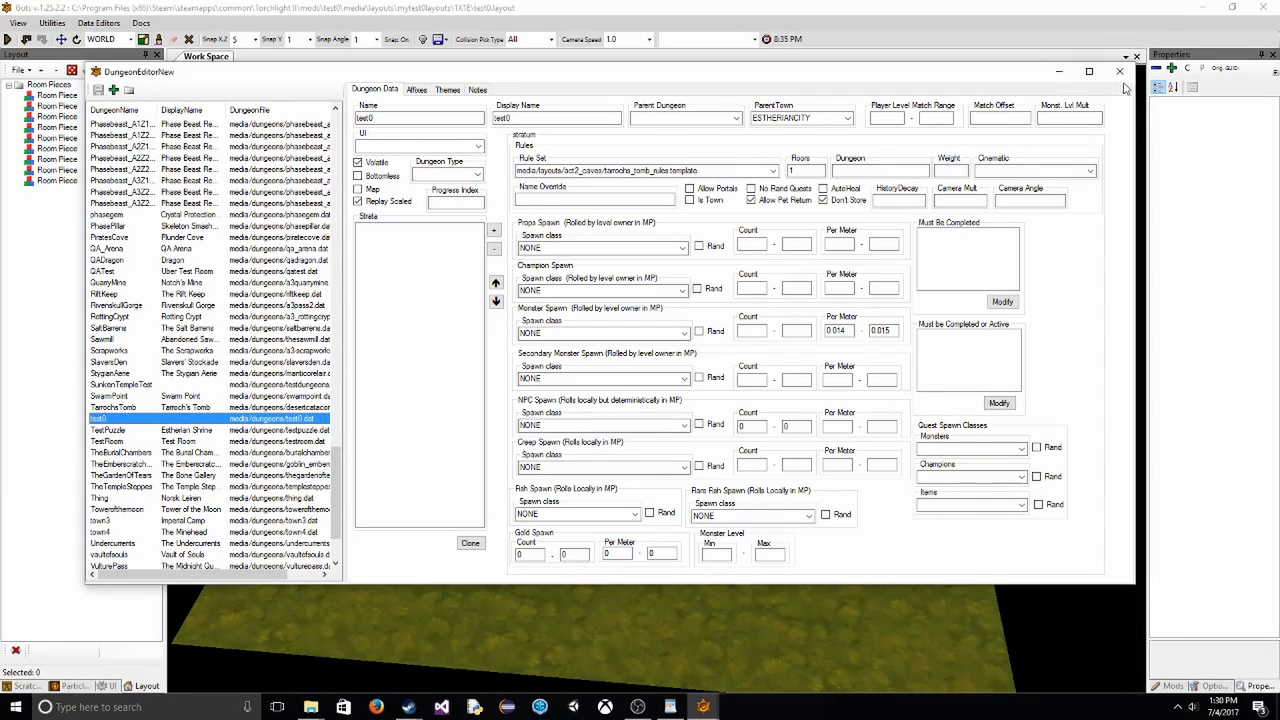
left_click(118, 407)
left_click(117, 419)
left_click(122, 411)
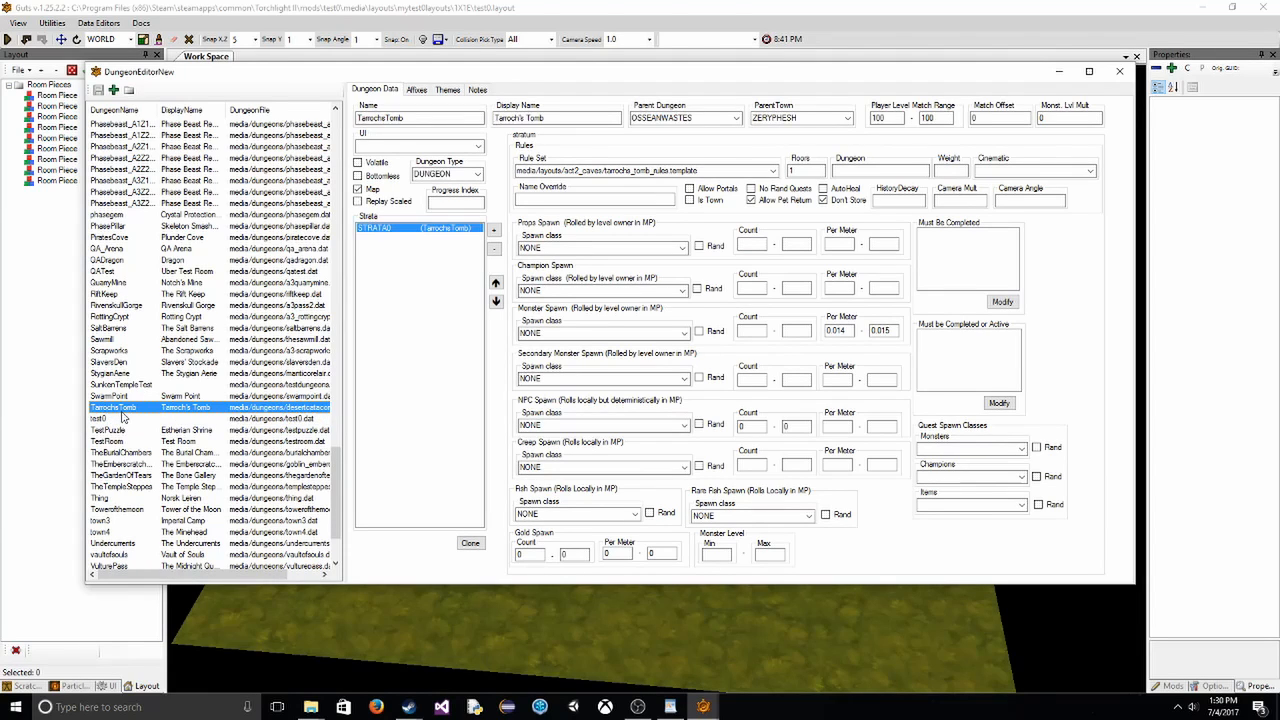
left_click(121, 419)
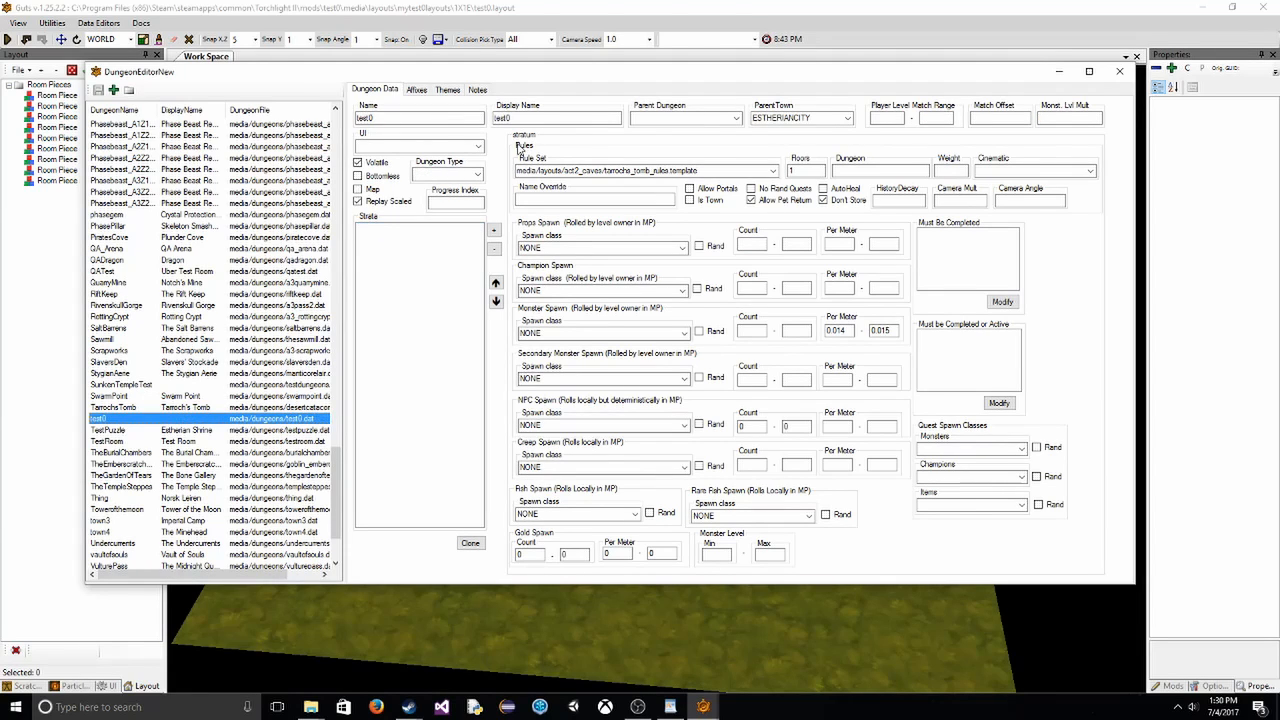
- Add a stratum to test0 again with the rule set media/layouts/mytest0layouts/rules.template, and save the dungeon
left_click(459, 322)
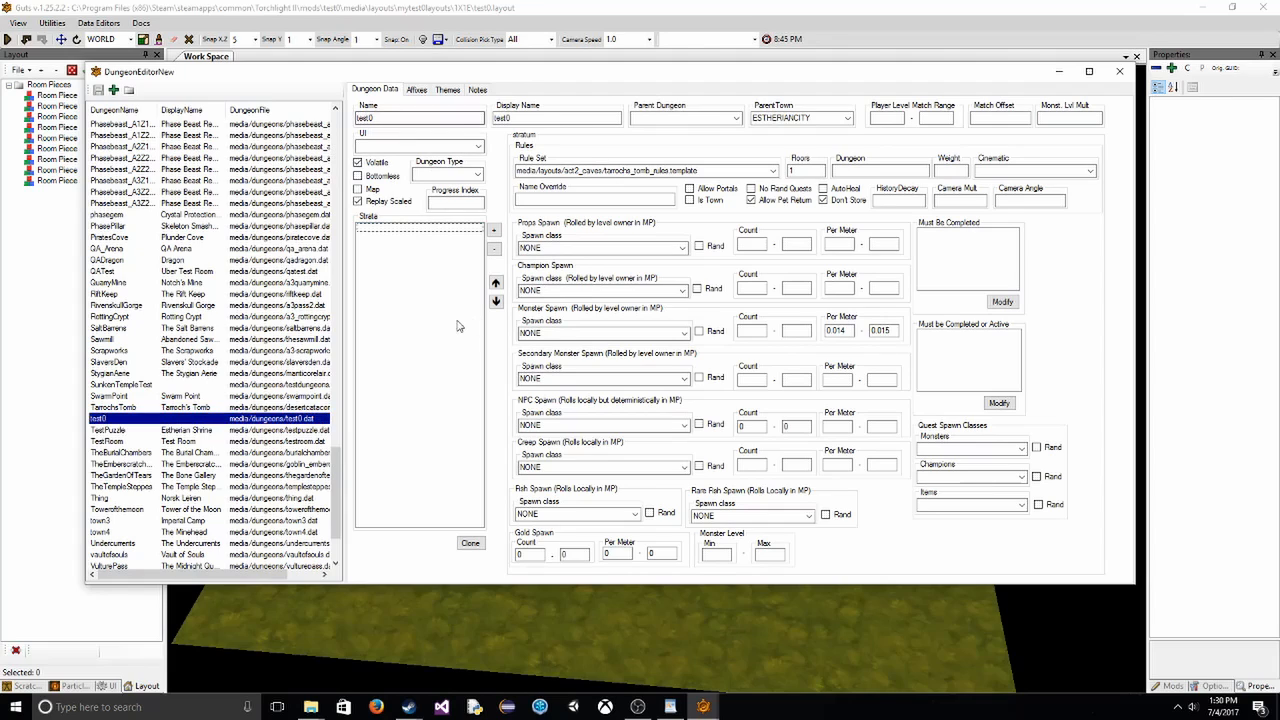
left_click(494, 231)
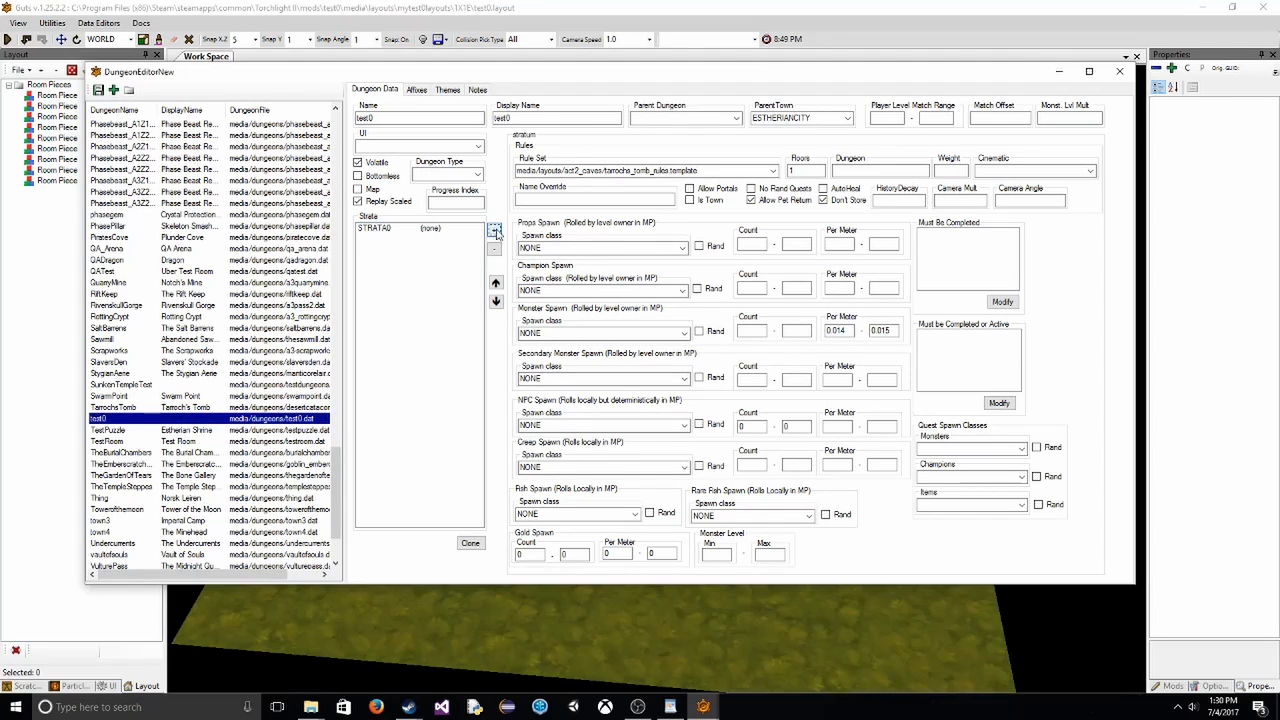
left_click(440, 229)
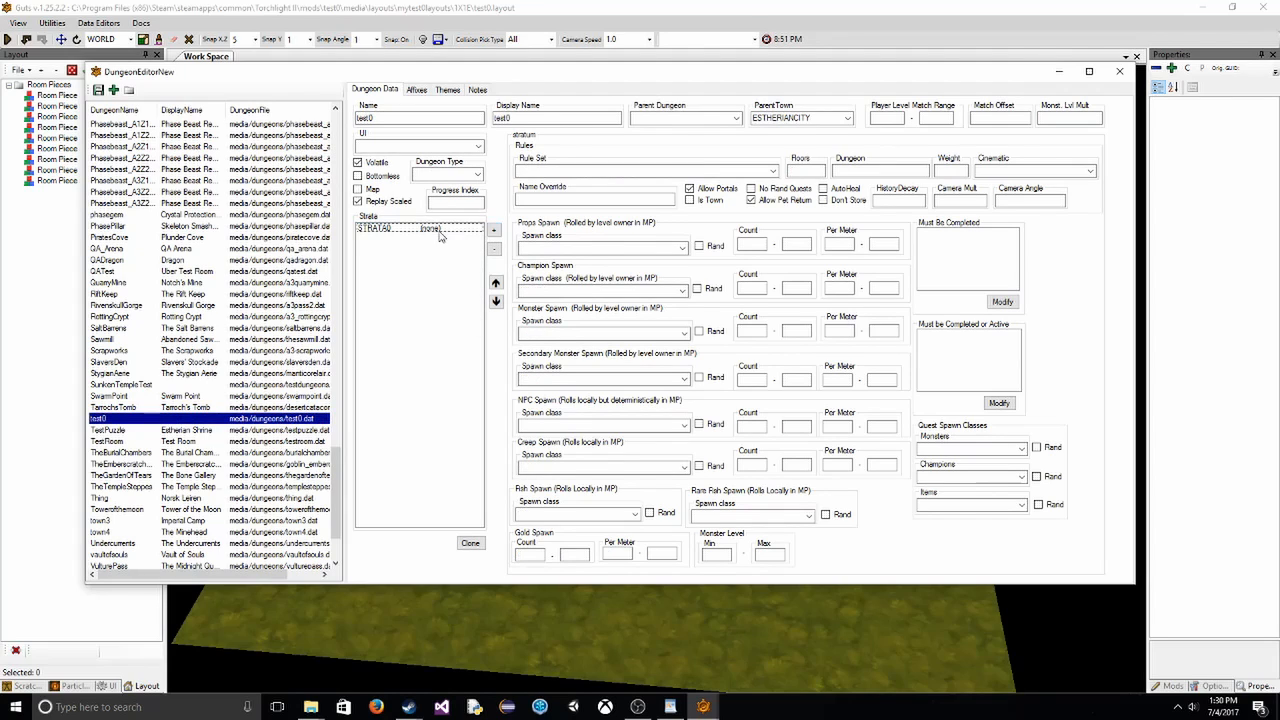
left_click(772, 171)
left_click_drag(774, 210, 768, 422)
left_click(633, 435)
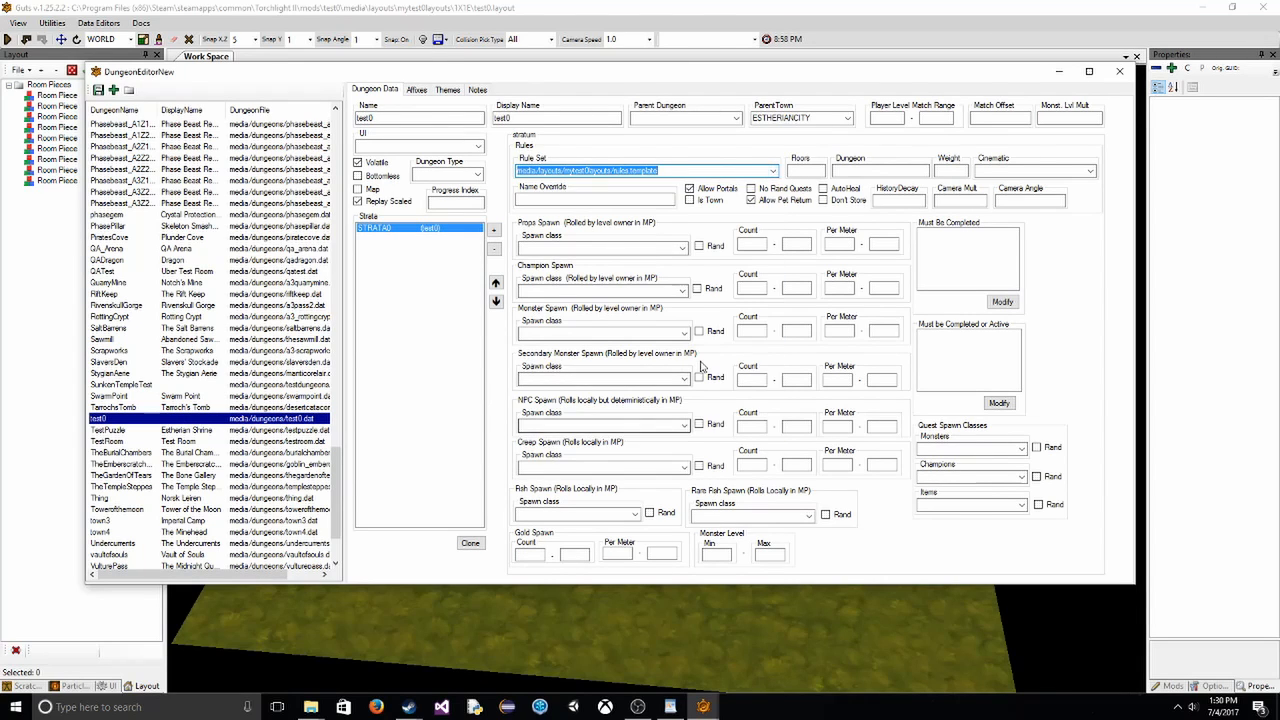
left_click(99, 91)
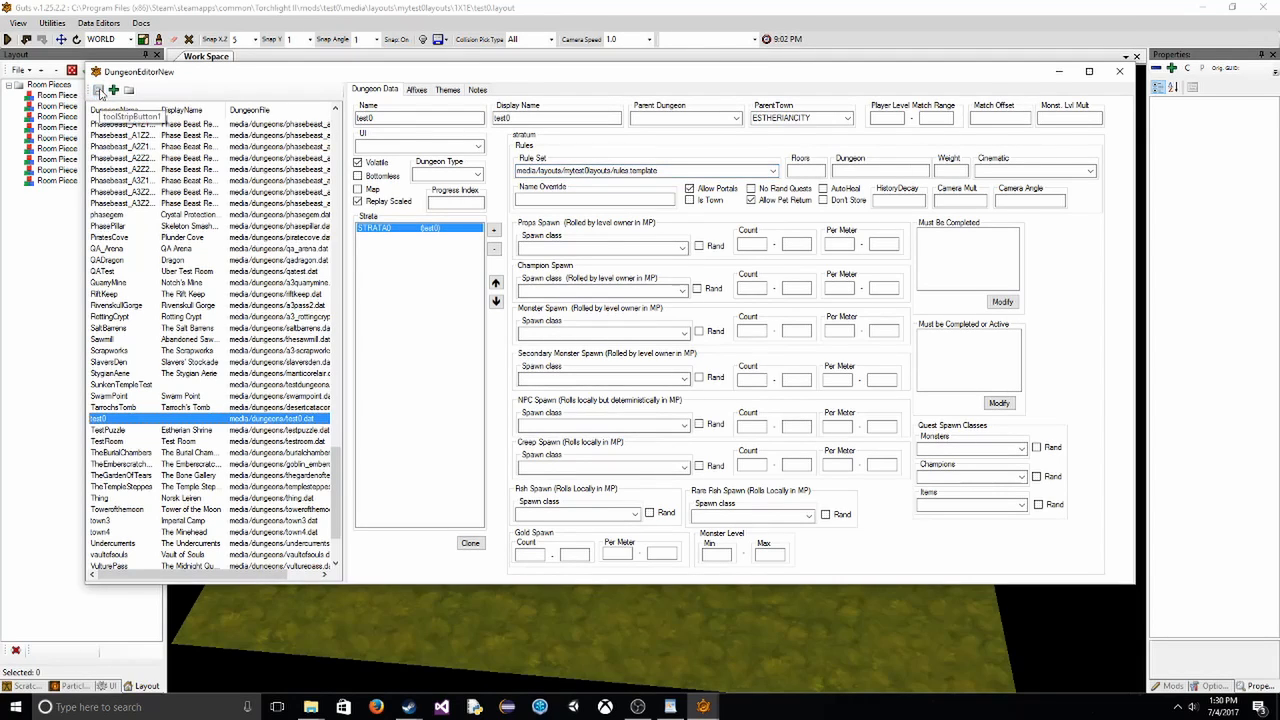
- Reload the test0 entry to verify its saved stratum, and close the Dungeon Editor
left_click(183, 408)
left_click(185, 419)
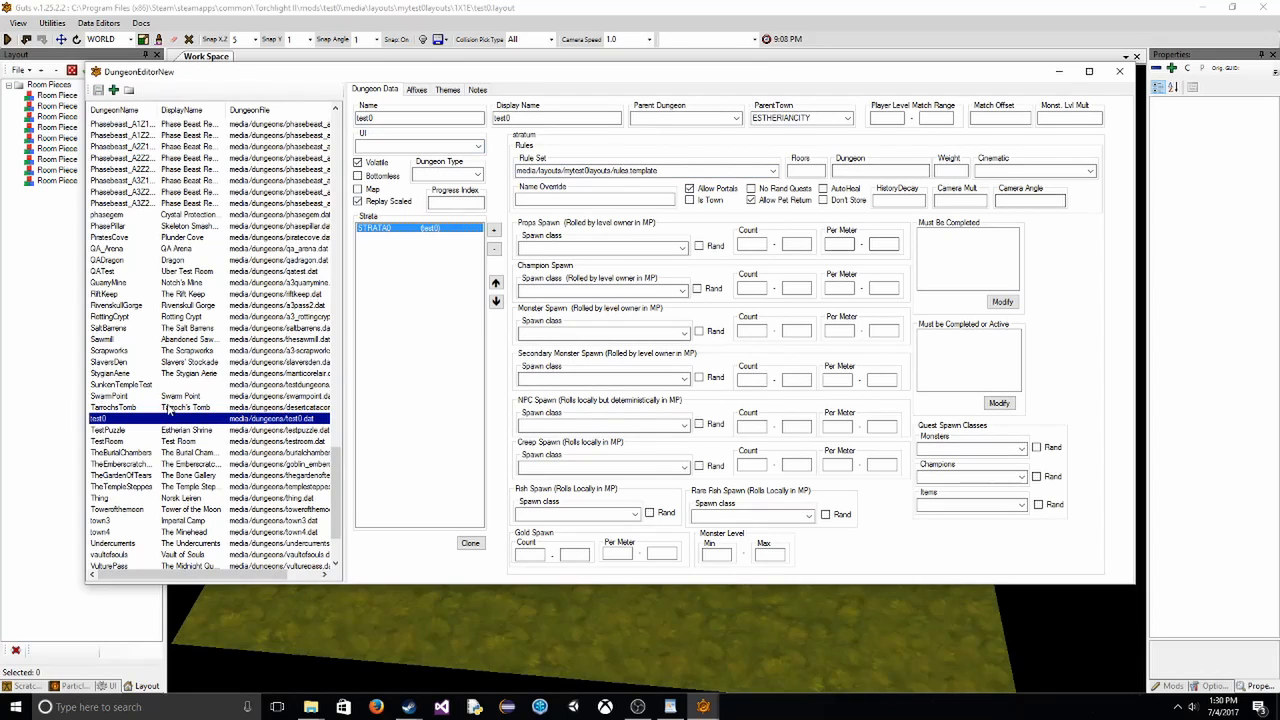
left_click(1117, 74)
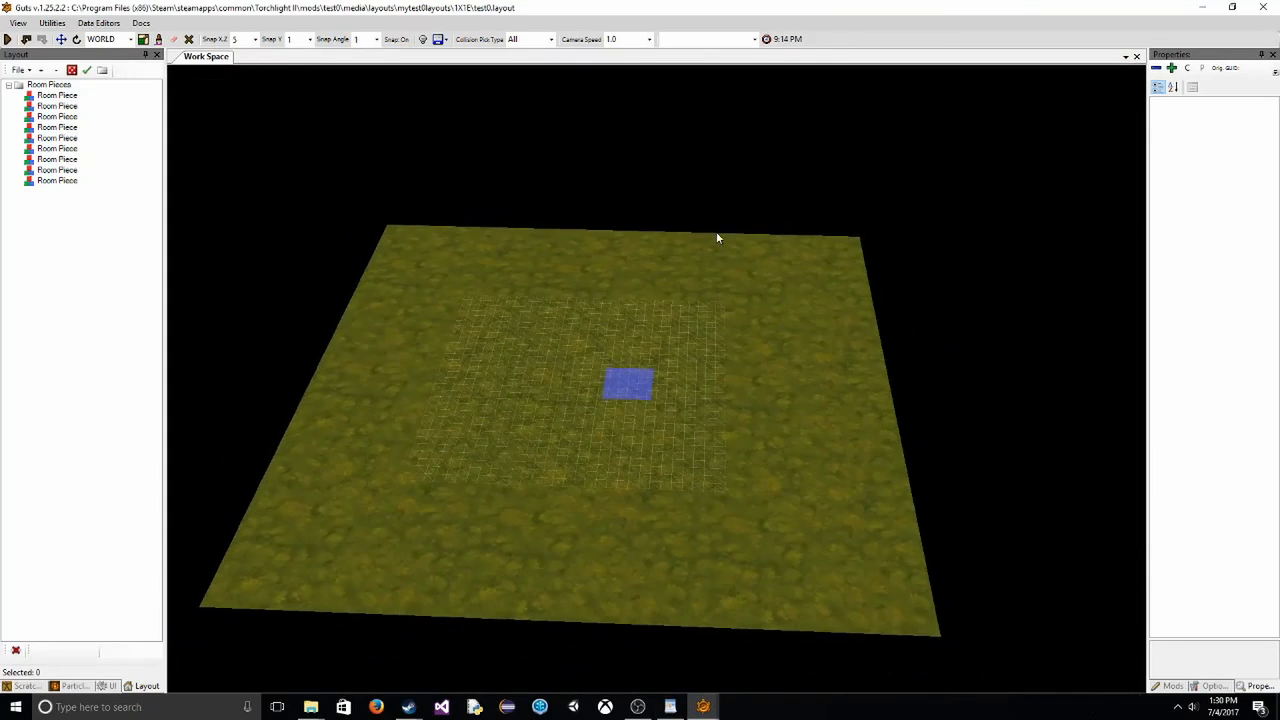
key("w")
key("s")
key("w")
key("a")
key("s")
key("d")
key("w")
key("a")
key("s")
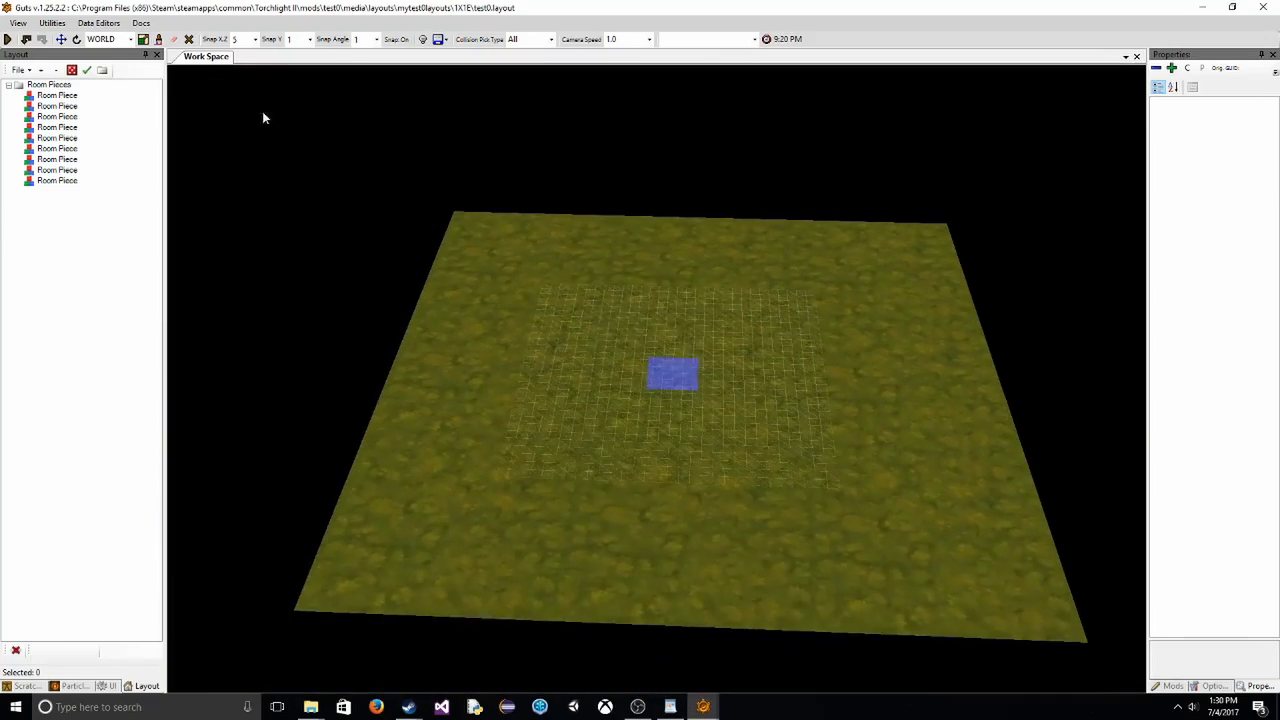
left_click(98, 22)
left_click(108, 24)
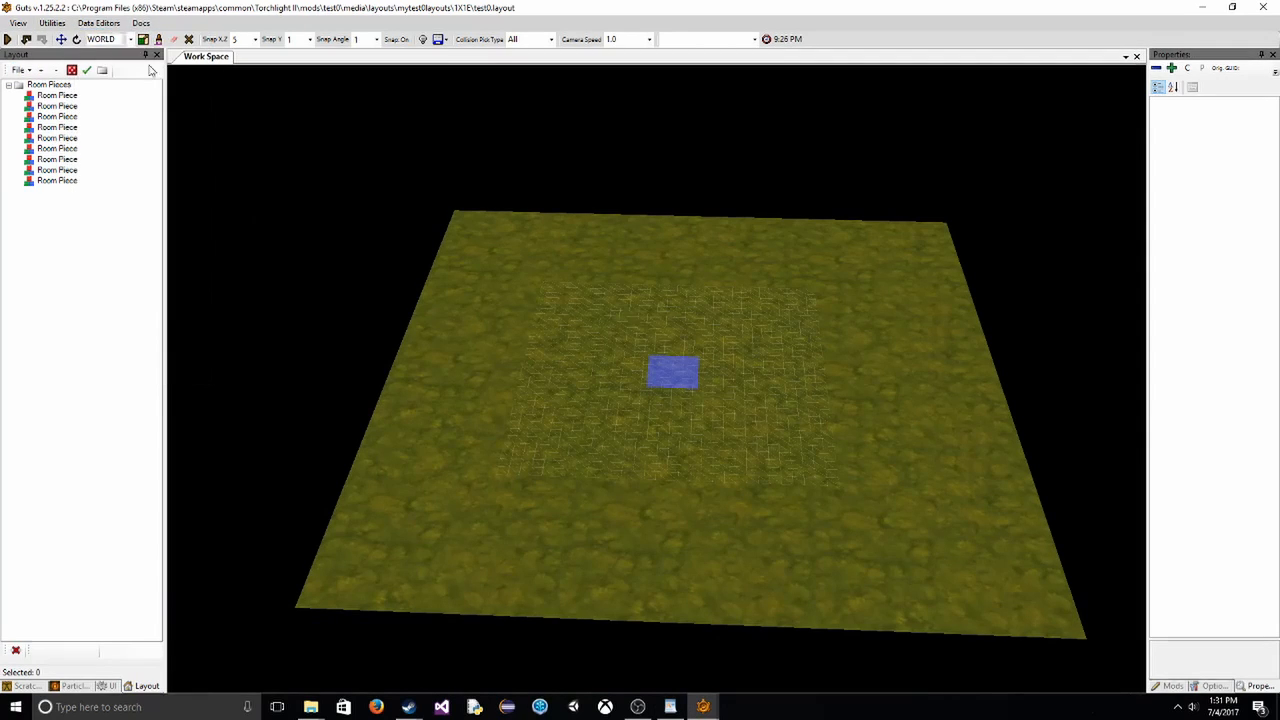
- Switch to the WordPad notes and read the list of steps for creating a level
left_click(670, 706)
scroll(551, 355, "down", 10)
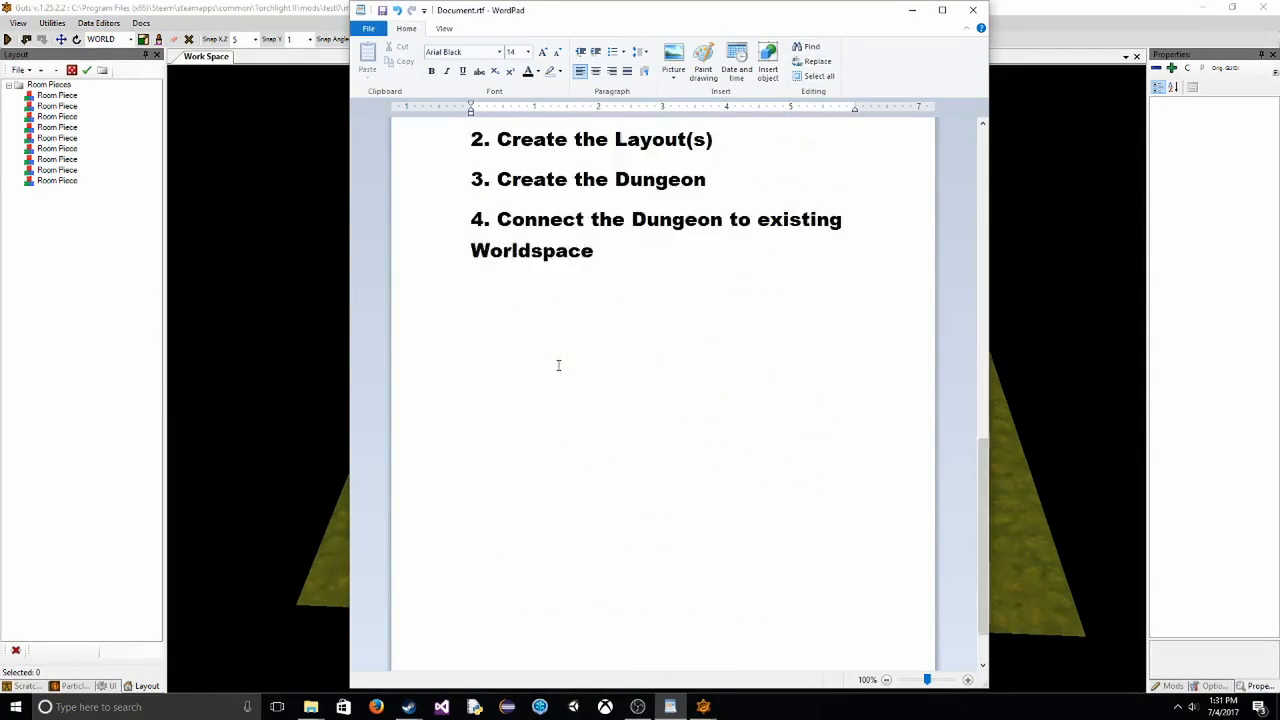
scroll(551, 353, "up", 1)
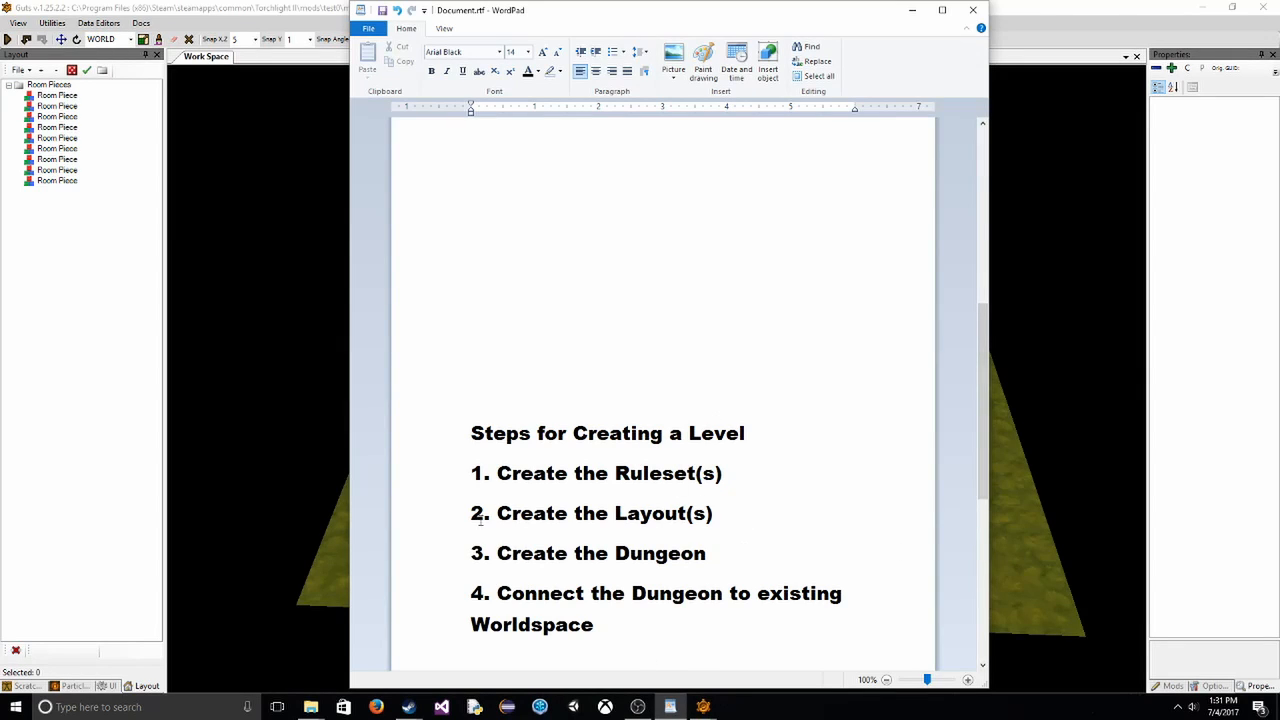
- Return to Guts, start opening a layout, and go from the test0 mod folder up to the Torchlight II installation folder
left_click(1098, 386)
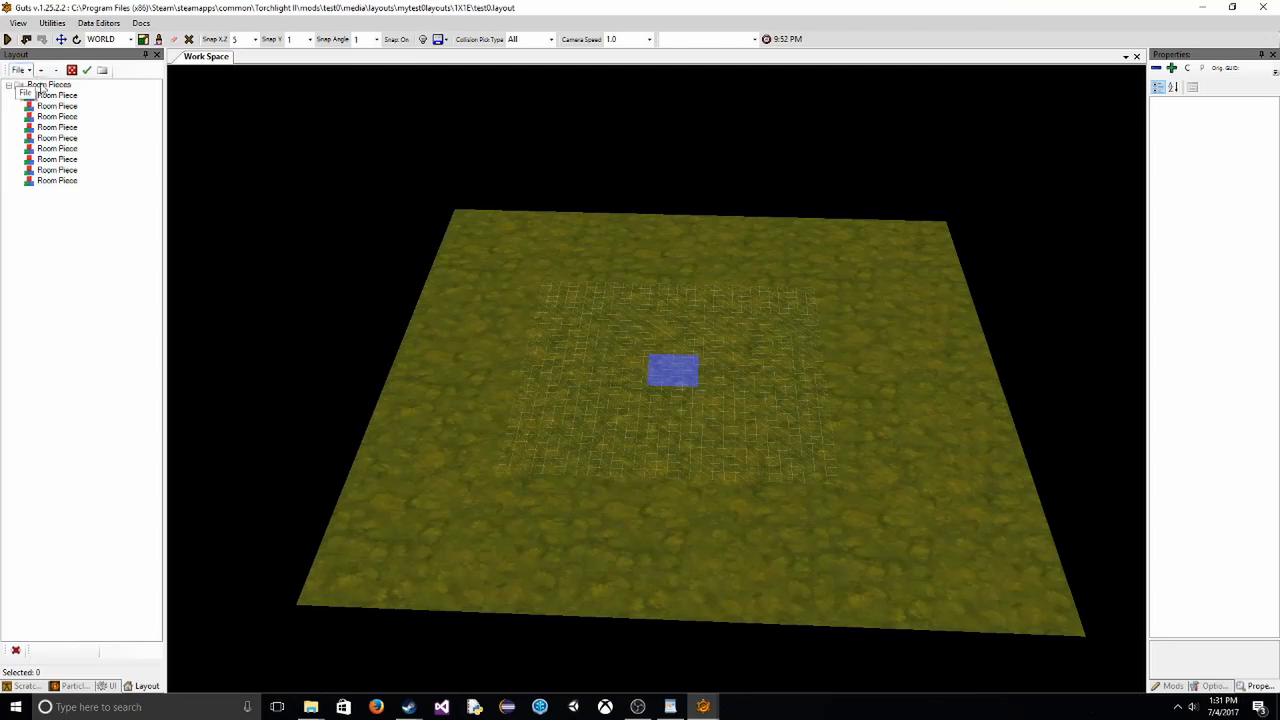
left_click(14, 71)
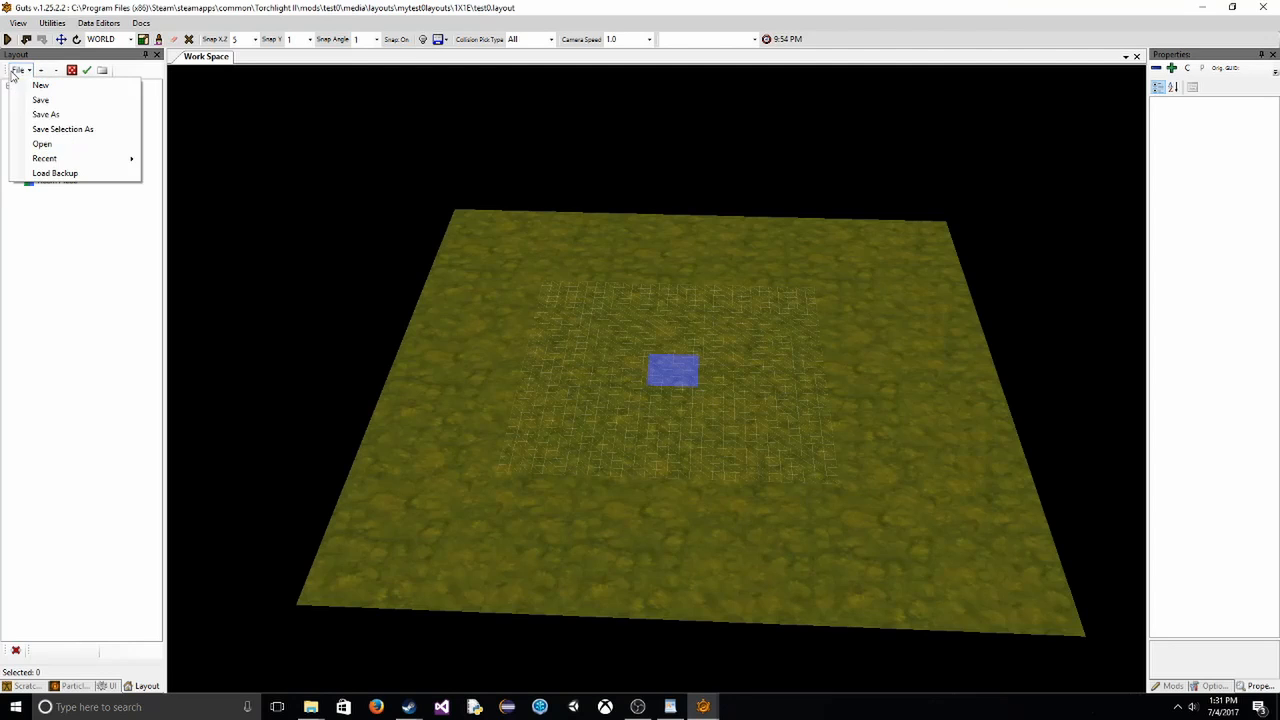
mouse_move(63, 157)
left_click(50, 144)
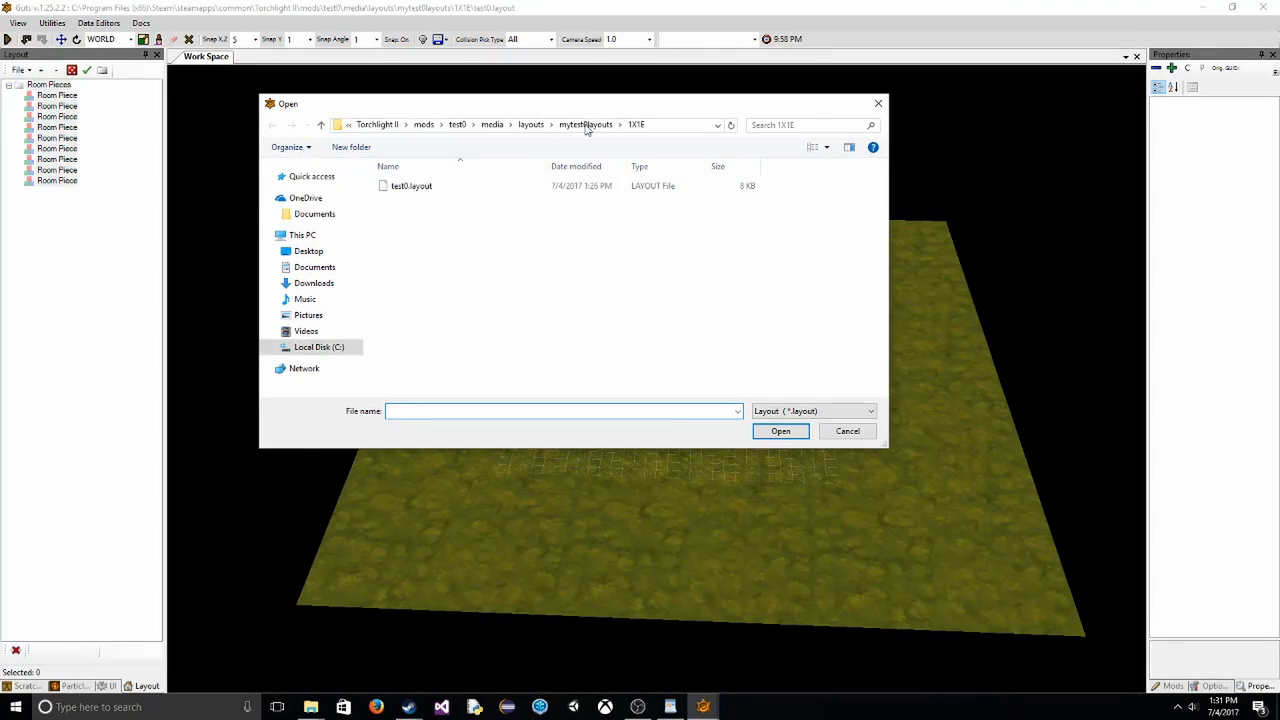
left_click(587, 128)
left_click(573, 126)
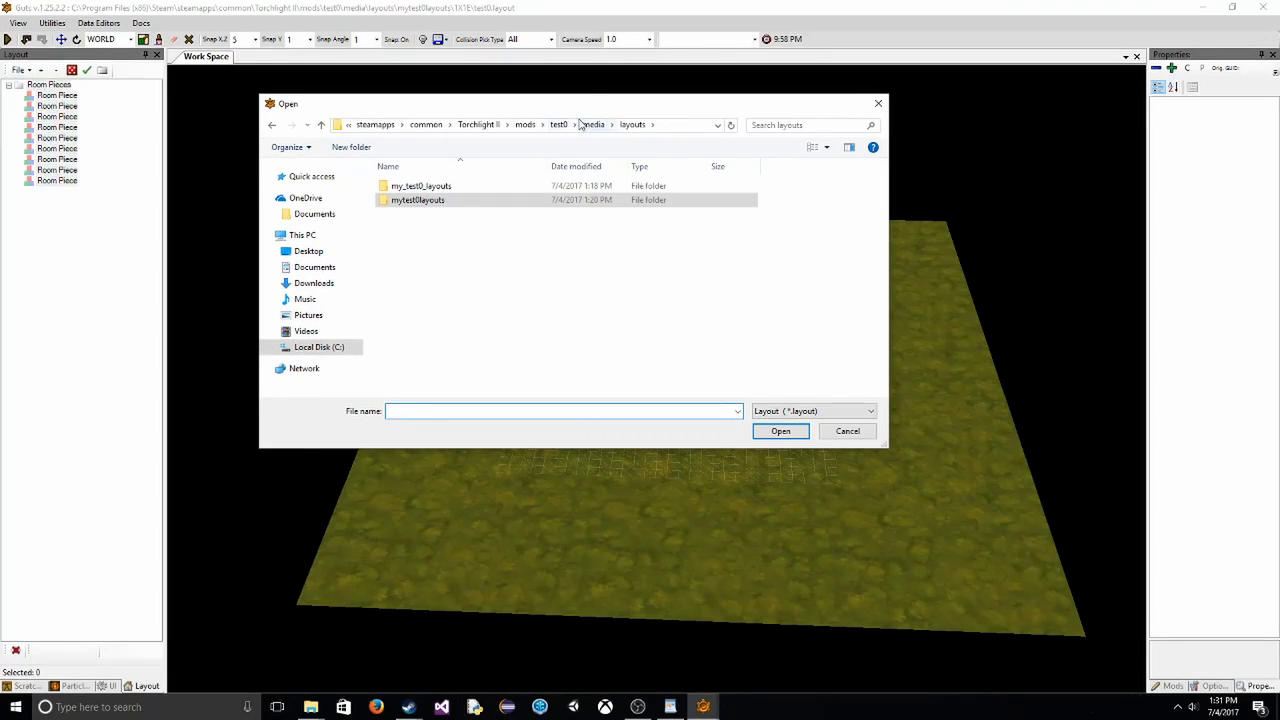
left_click(557, 124)
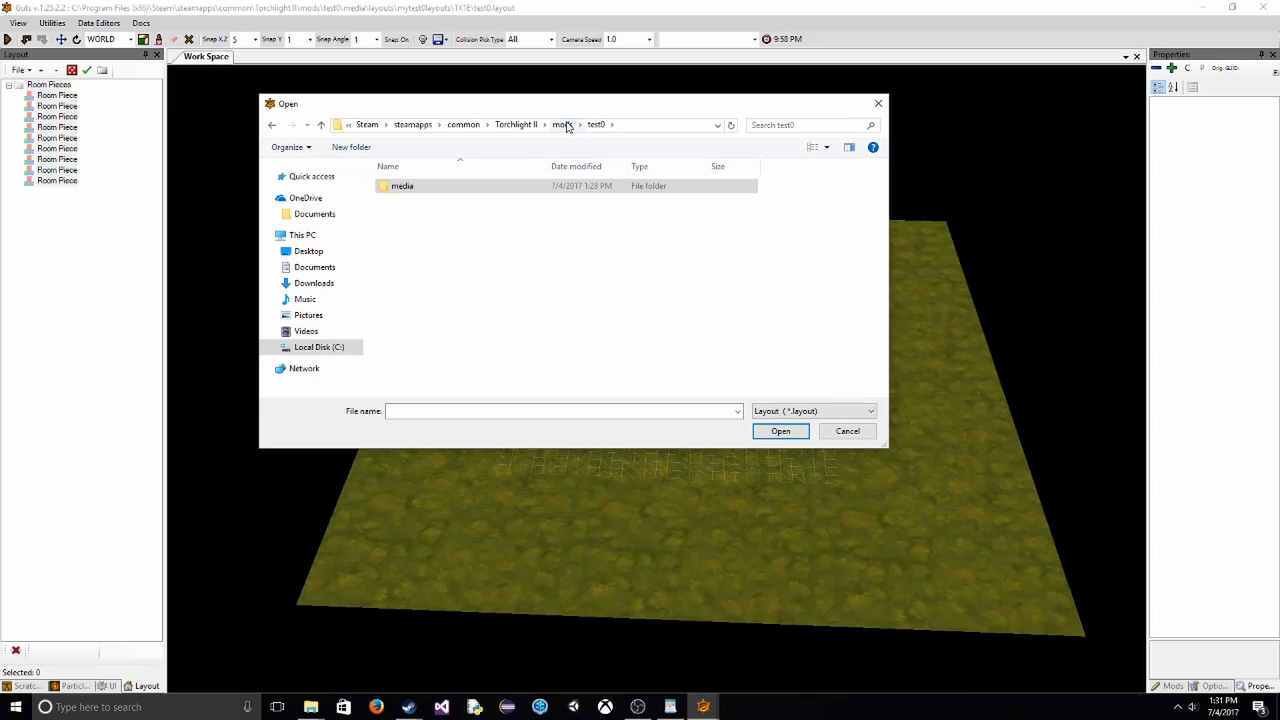
left_click(516, 125)
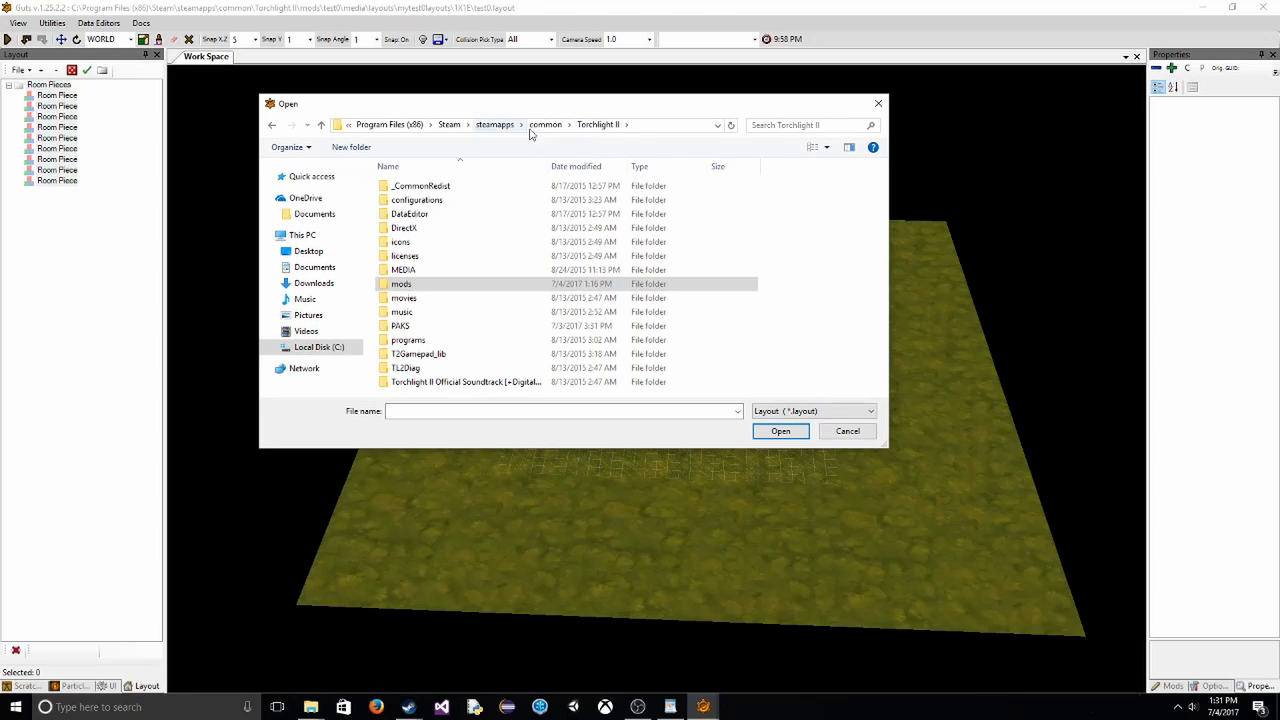
double_click(440, 289)
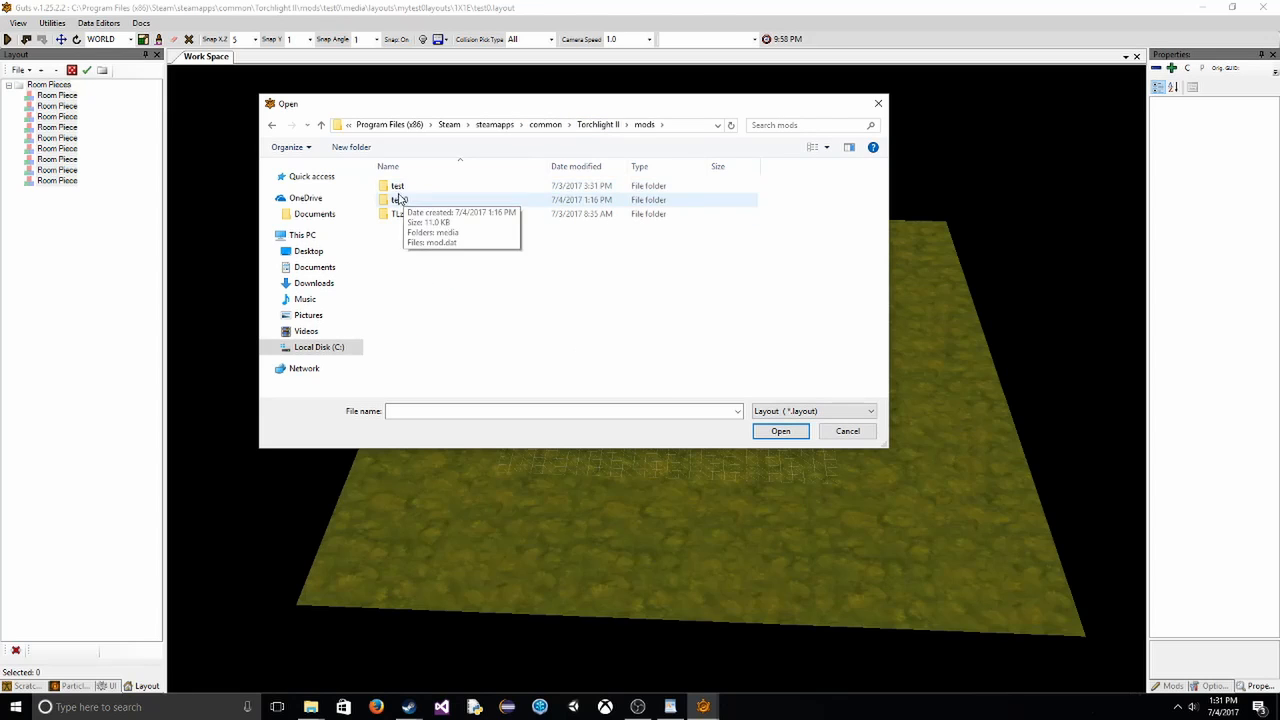
left_click(600, 125)
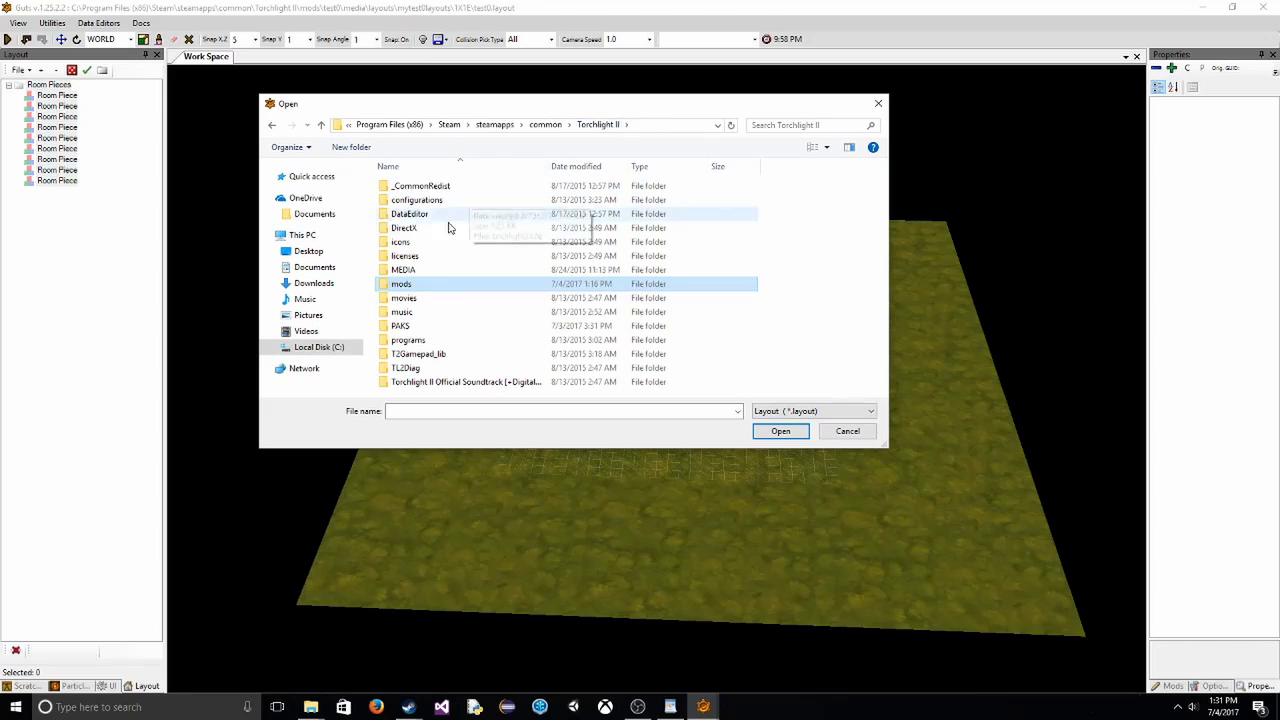
- Open the town layout MEDIA/LAYOUTS/ACT1_TOWN/1X1SINGLE_ROOM_A/ACT1_TOWN.LAYOUT
double_click(415, 262)
scroll(468, 249, "down", 10)
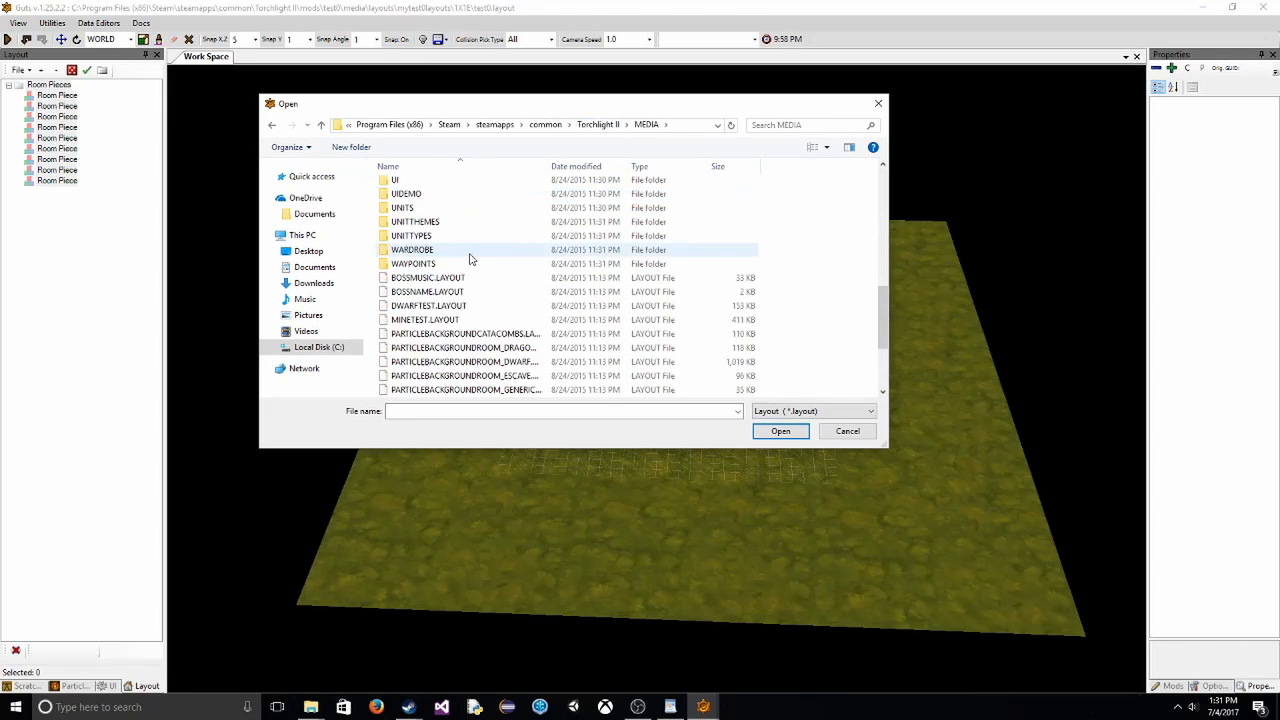
scroll(471, 260, "up", 5)
scroll(450, 268, "up", 3)
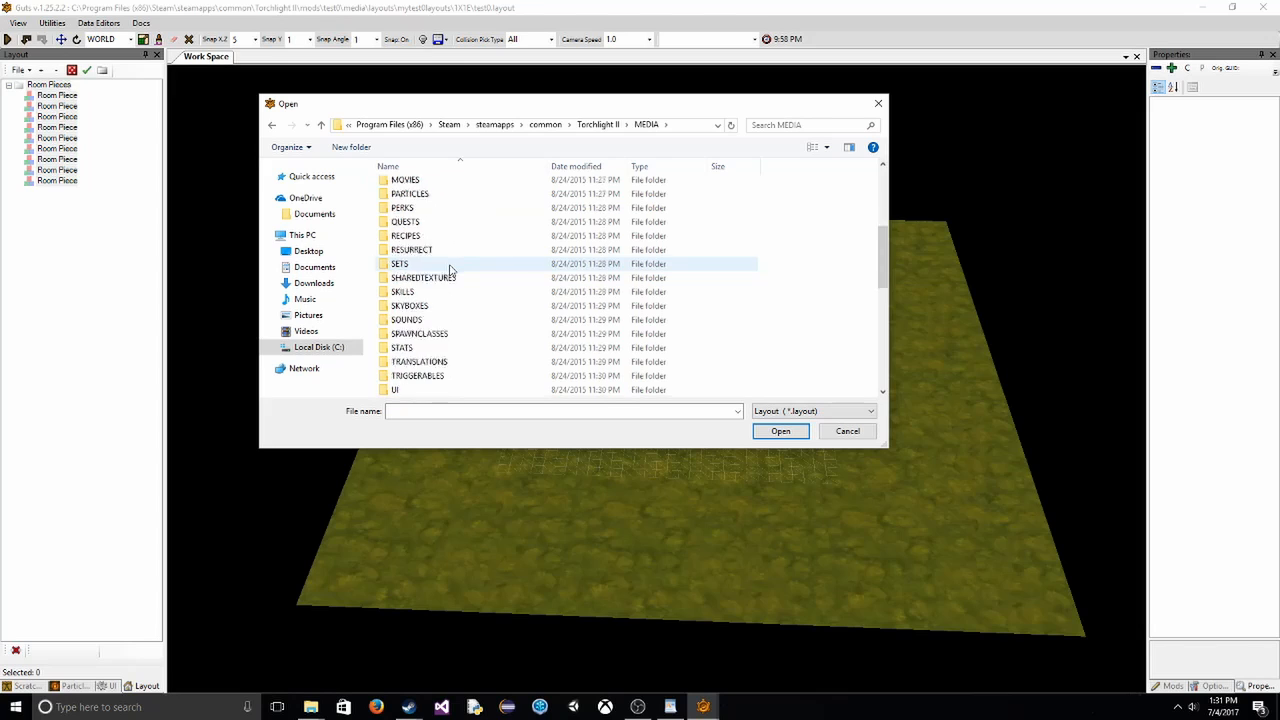
scroll(455, 278, "down", 3)
scroll(471, 280, "up", 2)
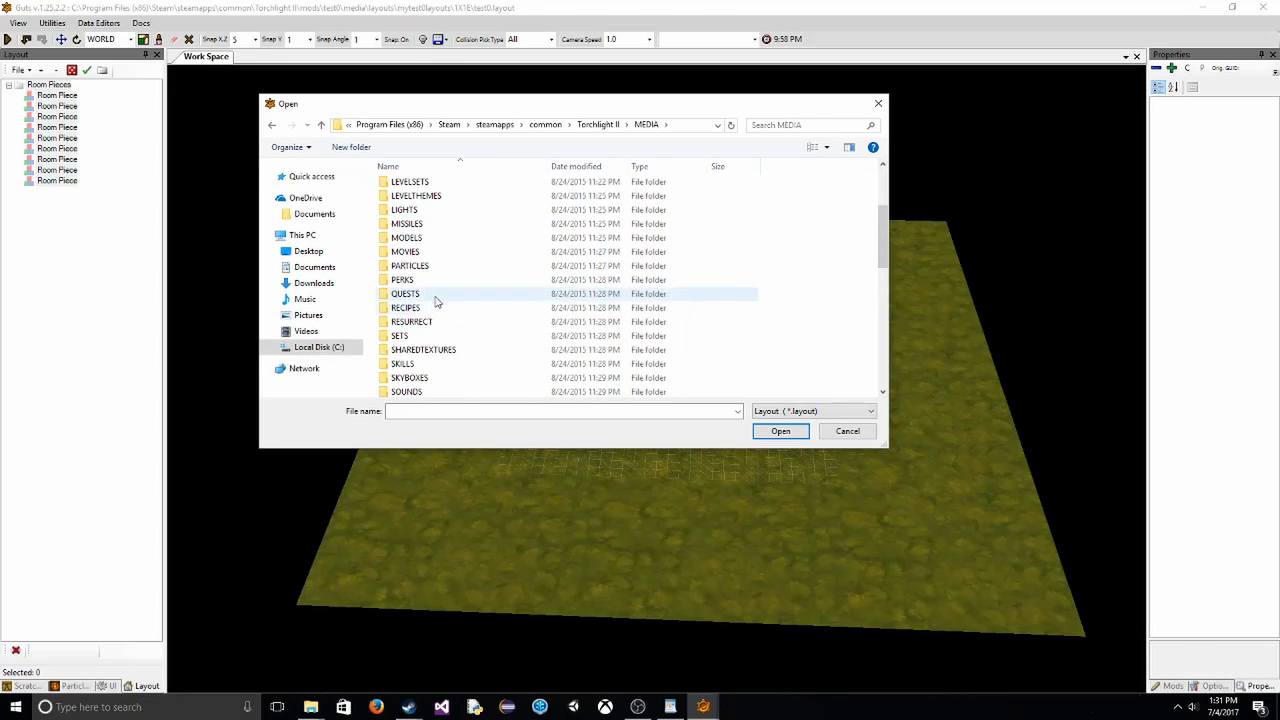
scroll(440, 302, "up", 3)
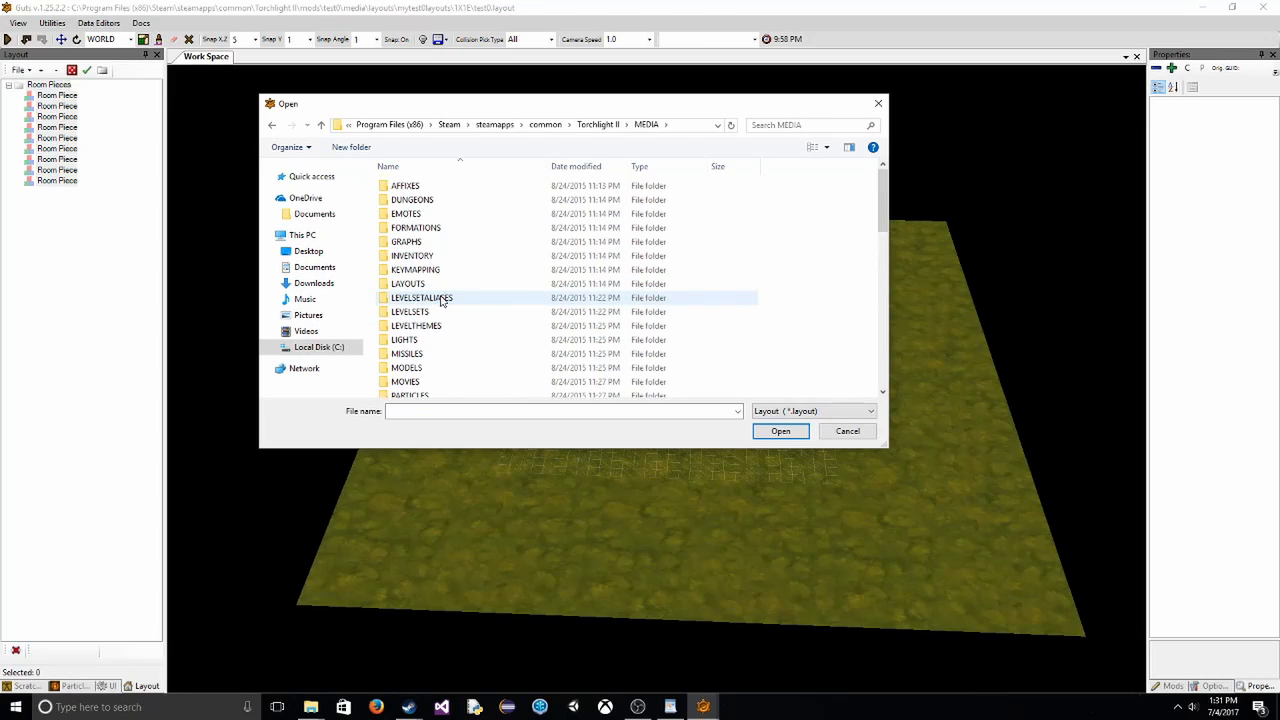
scroll(420, 290, "down", 1)
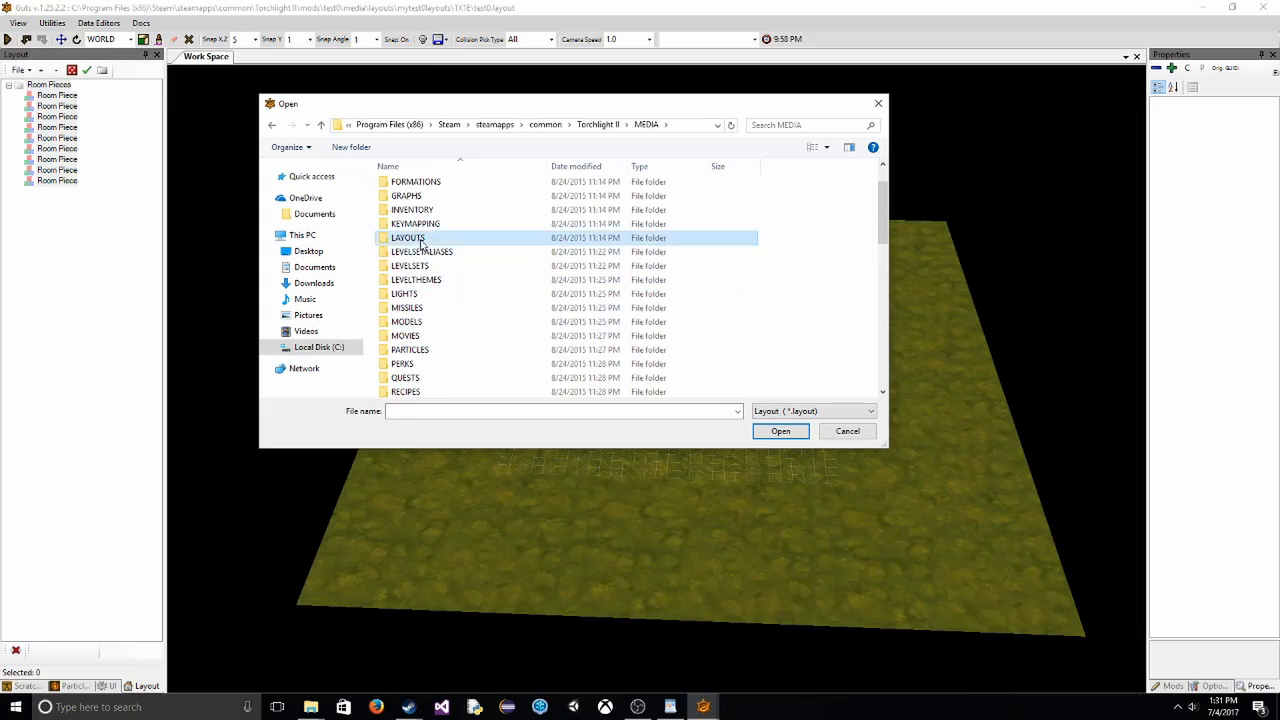
double_click(418, 239)
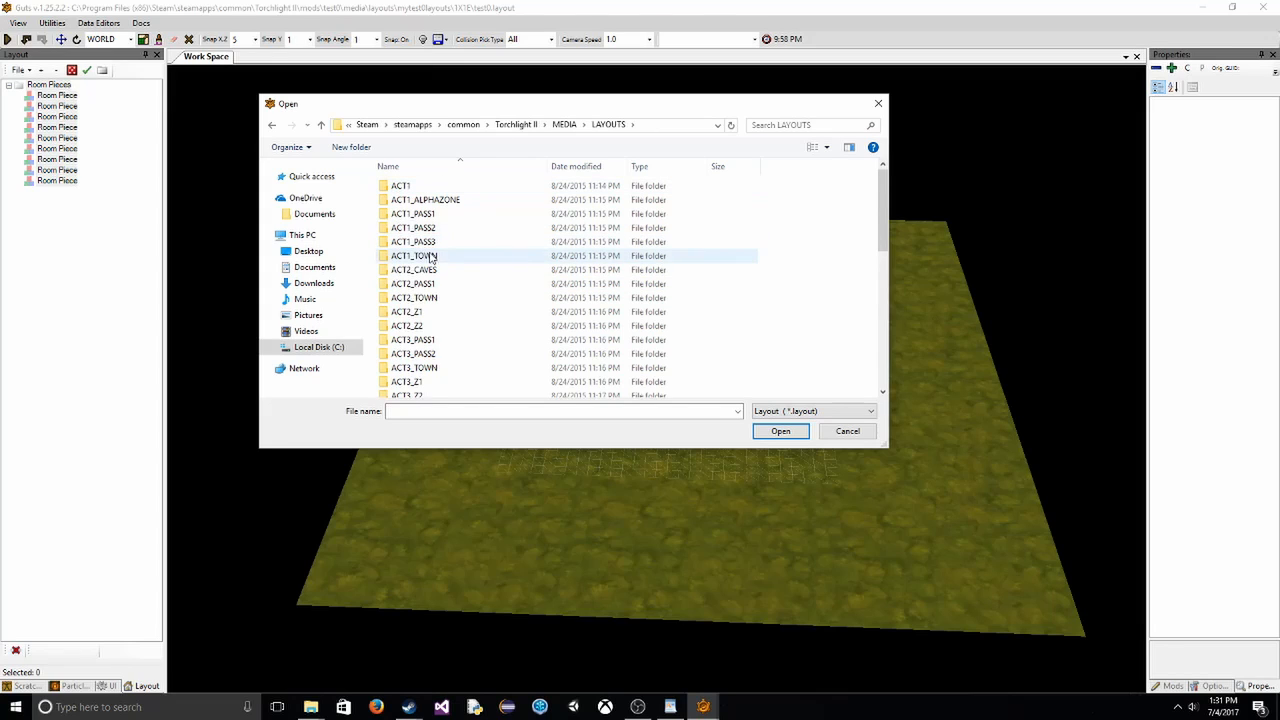
double_click(430, 257)
double_click(414, 188)
left_click(410, 190)
double_click(410, 188)
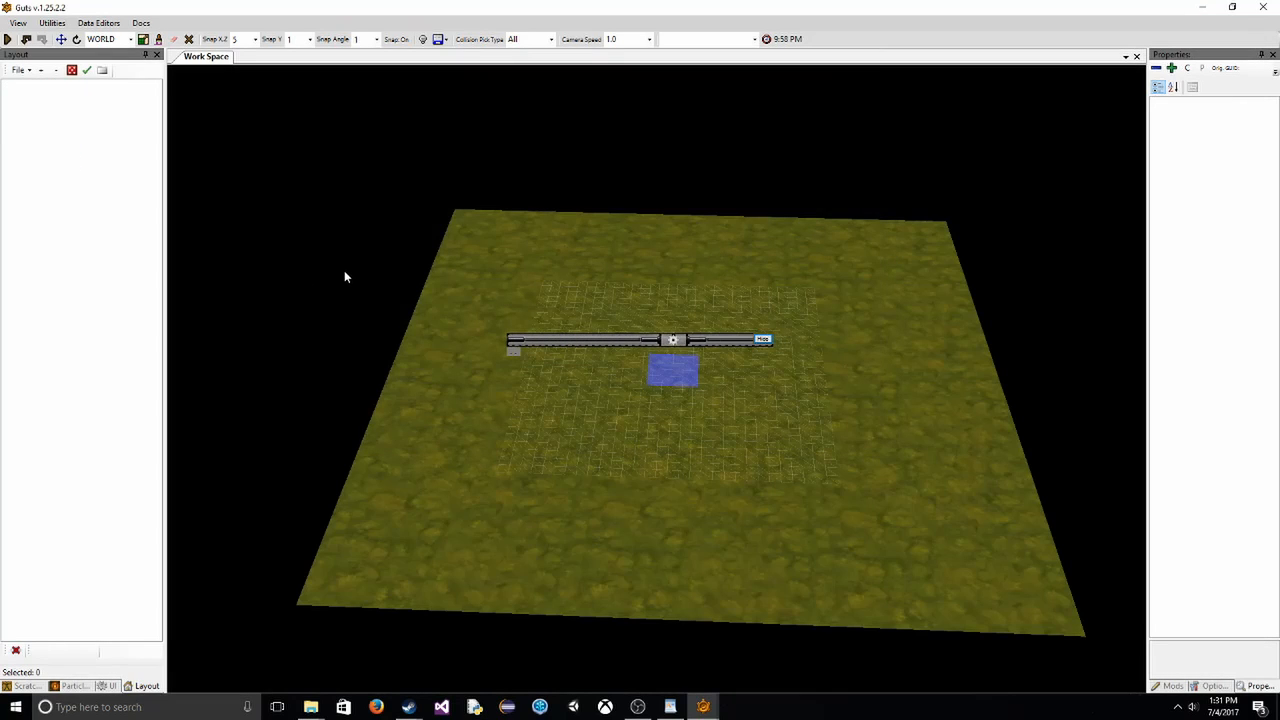
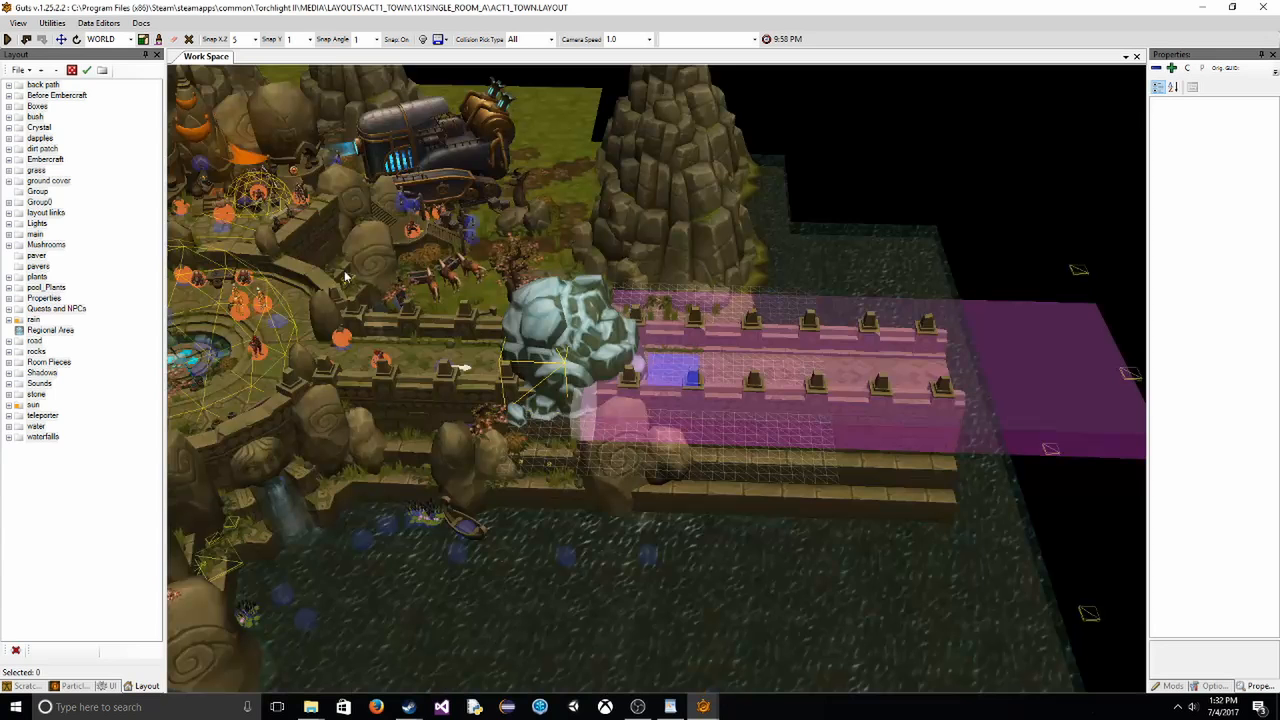
- Add a Unit Trigger to the town layout near the paved area by the stairs
right_click_drag(390, 288, 609, 395)
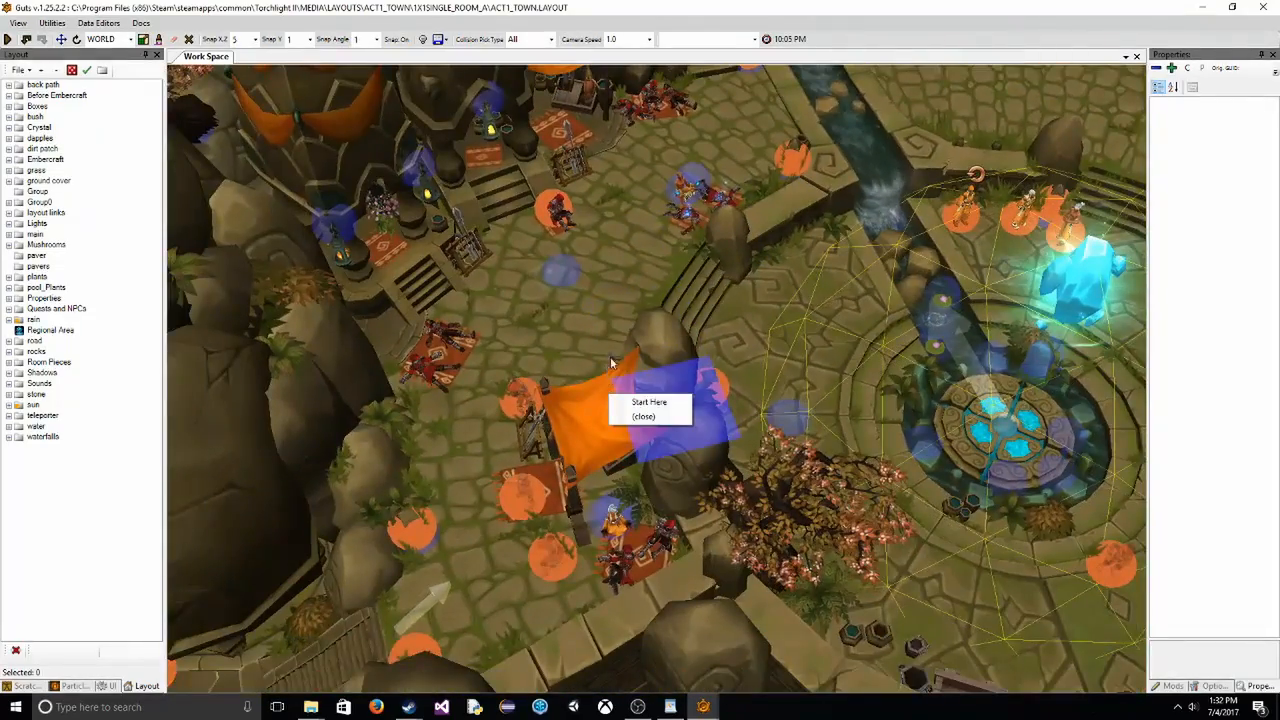
left_click(650, 418)
key("w")
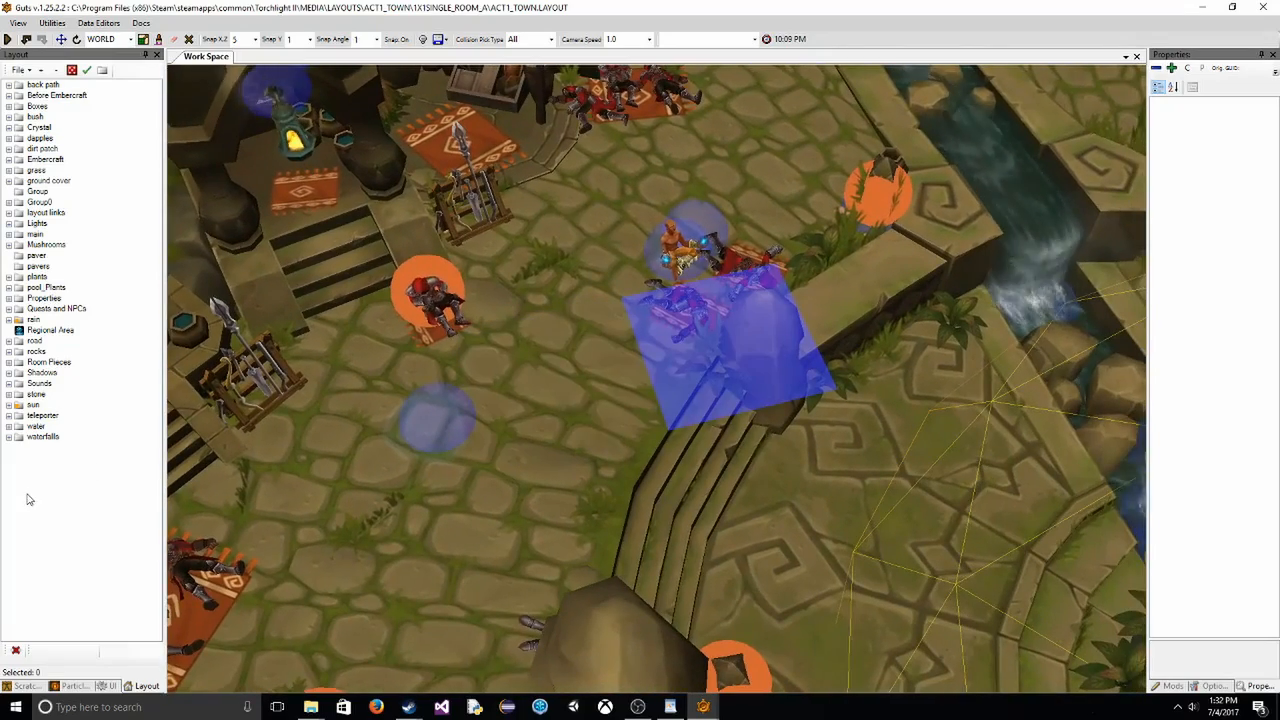
right_click(29, 500)
mouse_move(121, 489)
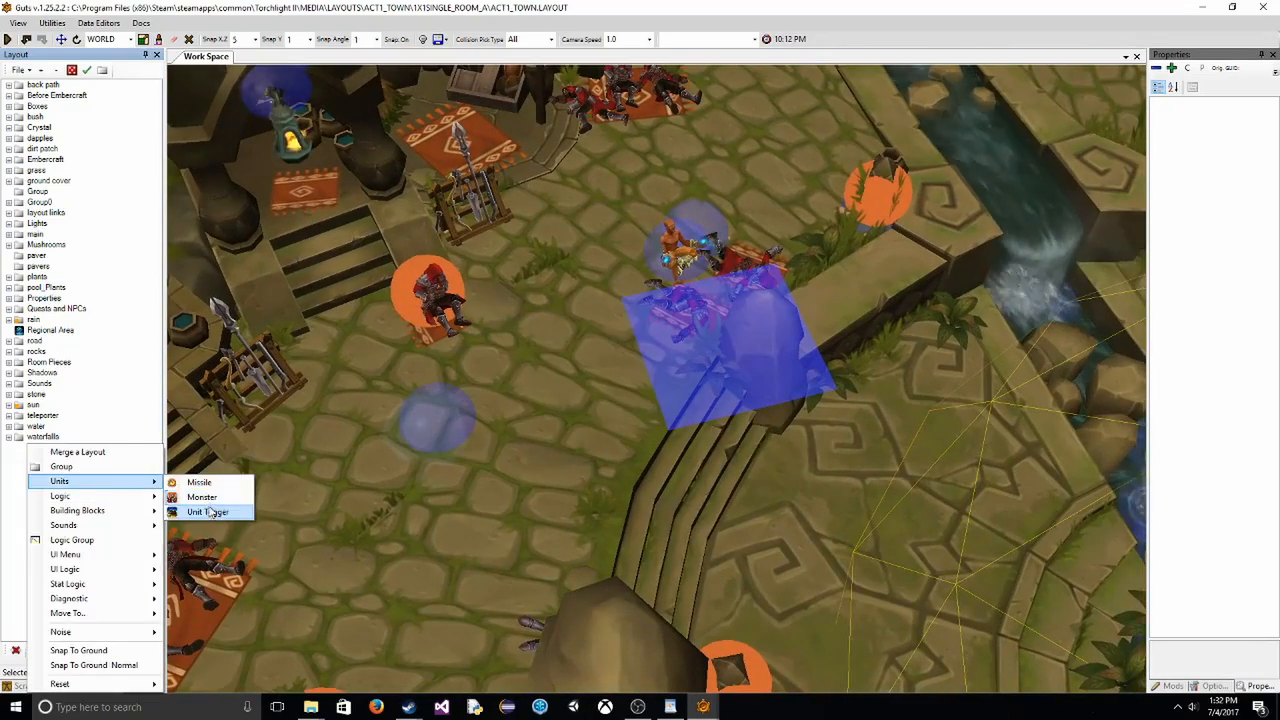
left_click(198, 497)
- Move the unit trigger onto the open paving beside the seated figures, turn off snapping, and lower it to about 2.02 in height
left_click_drag(670, 353, 512, 389)
left_click_drag(549, 338, 545, 290)
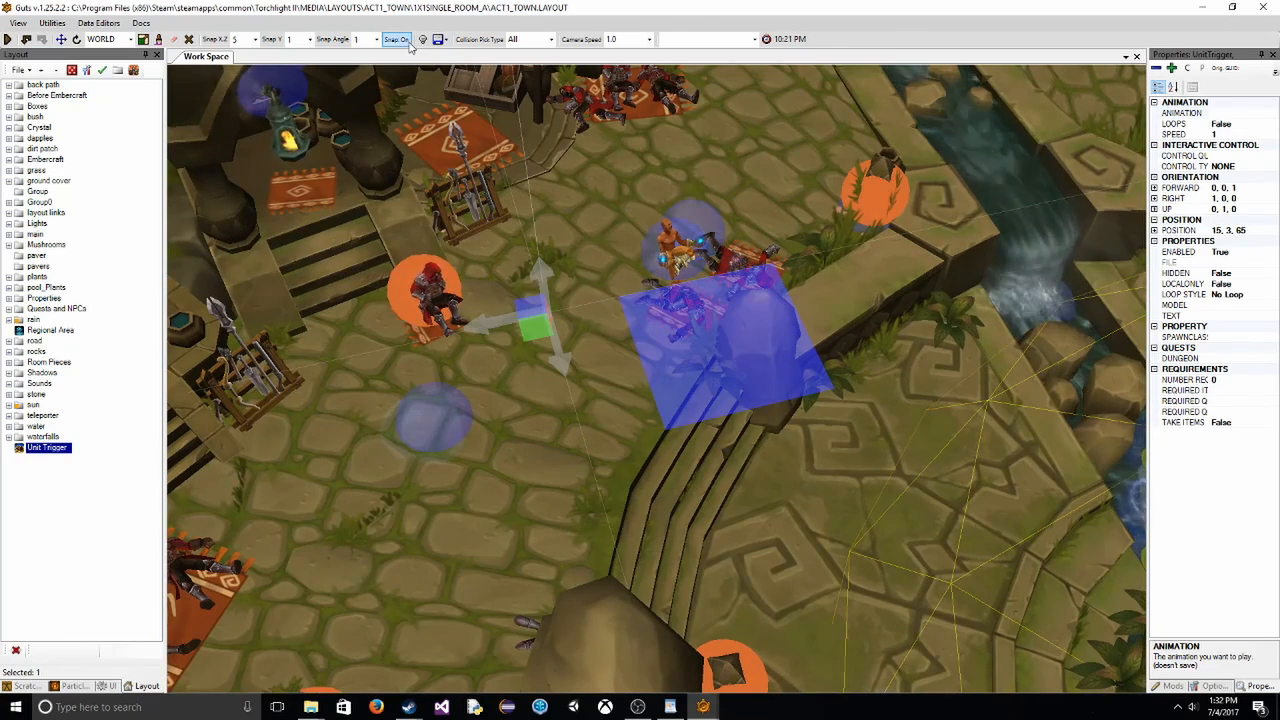
scroll(600, 290, "up", 6)
scroll(631, 259, "down", 8)
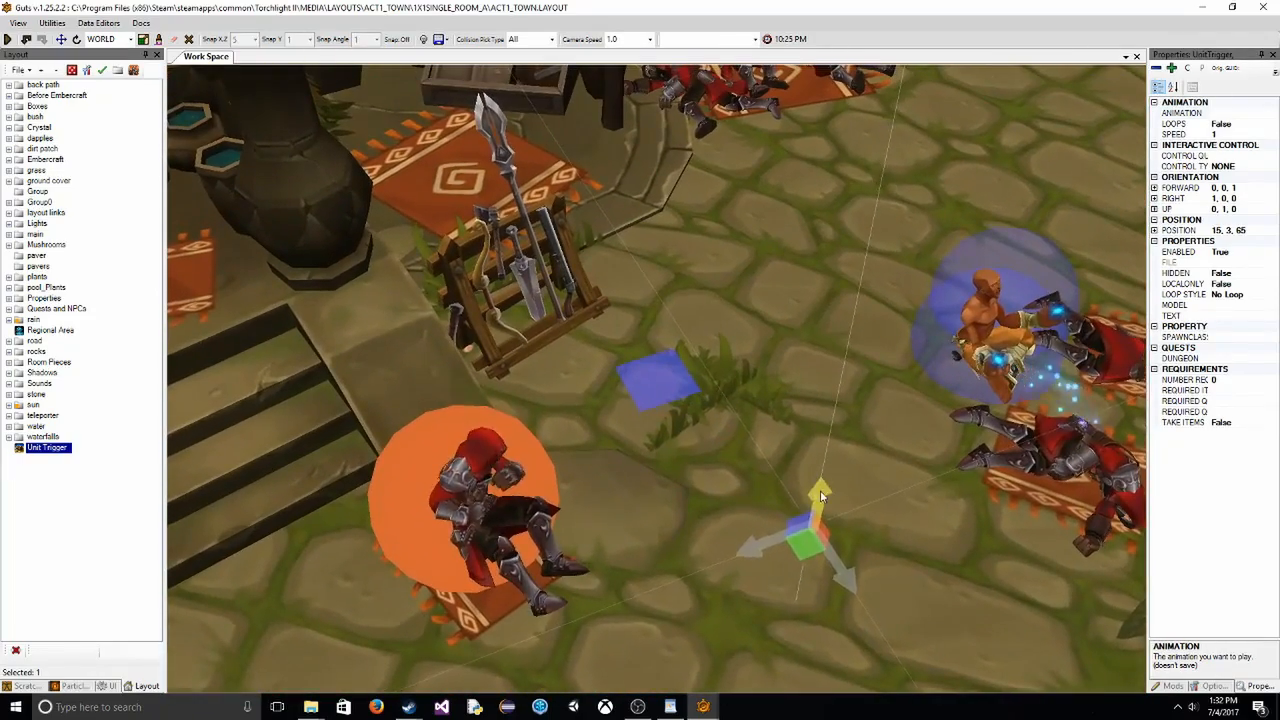
left_click_drag(820, 495, 807, 555)
middle_click_drag(807, 555, 735, 470)
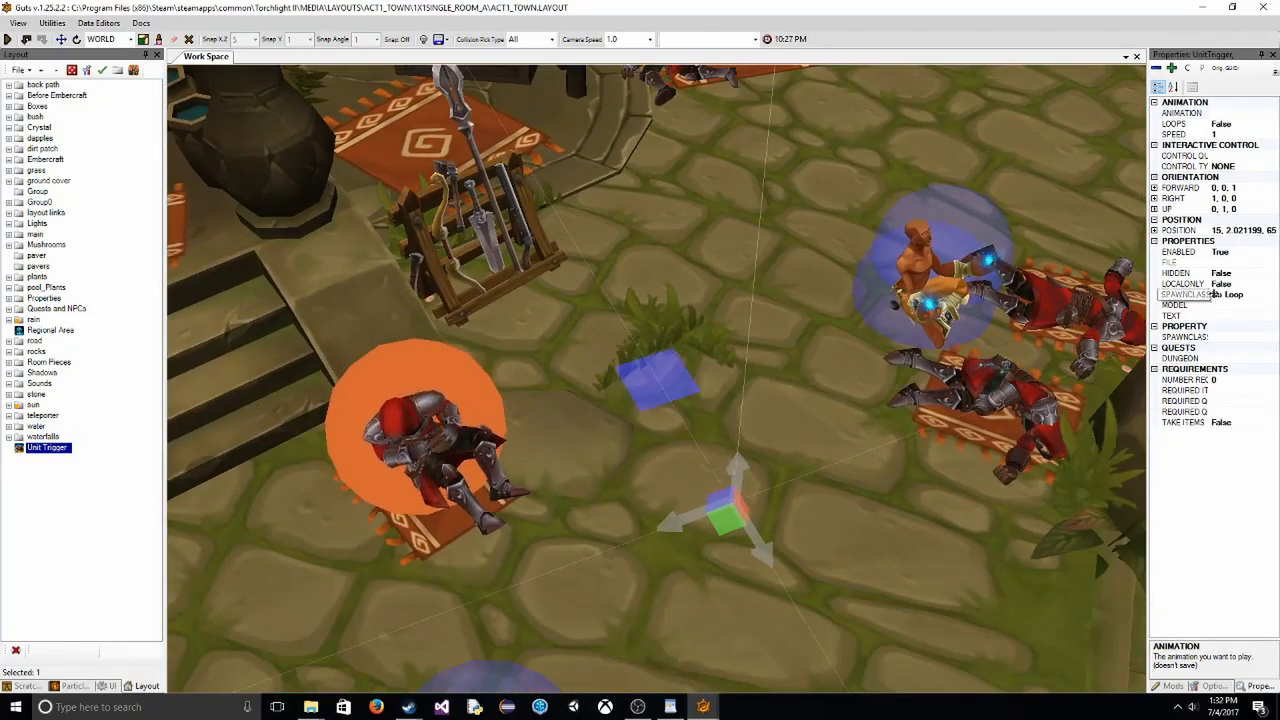
- Try Portal as the unit trigger's model
left_click(1239, 316)
left_click(1245, 305)
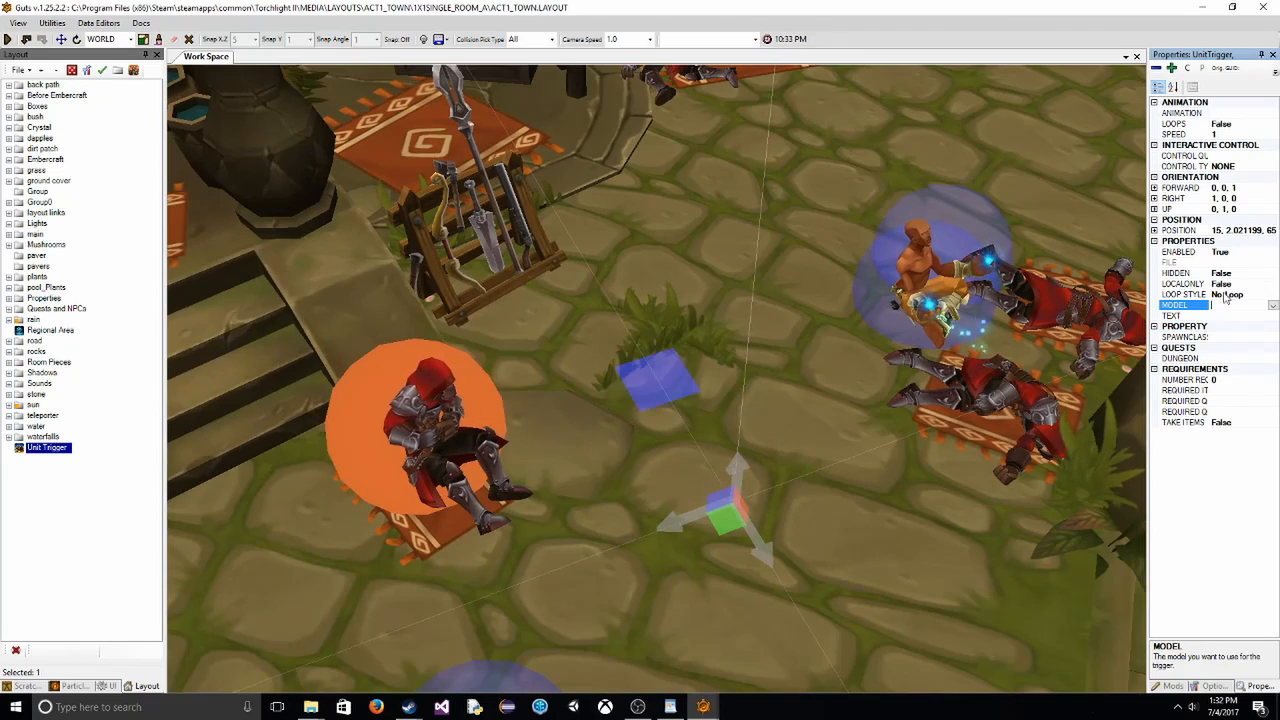
left_click(1272, 305)
scroll(1170, 377, "down", 4)
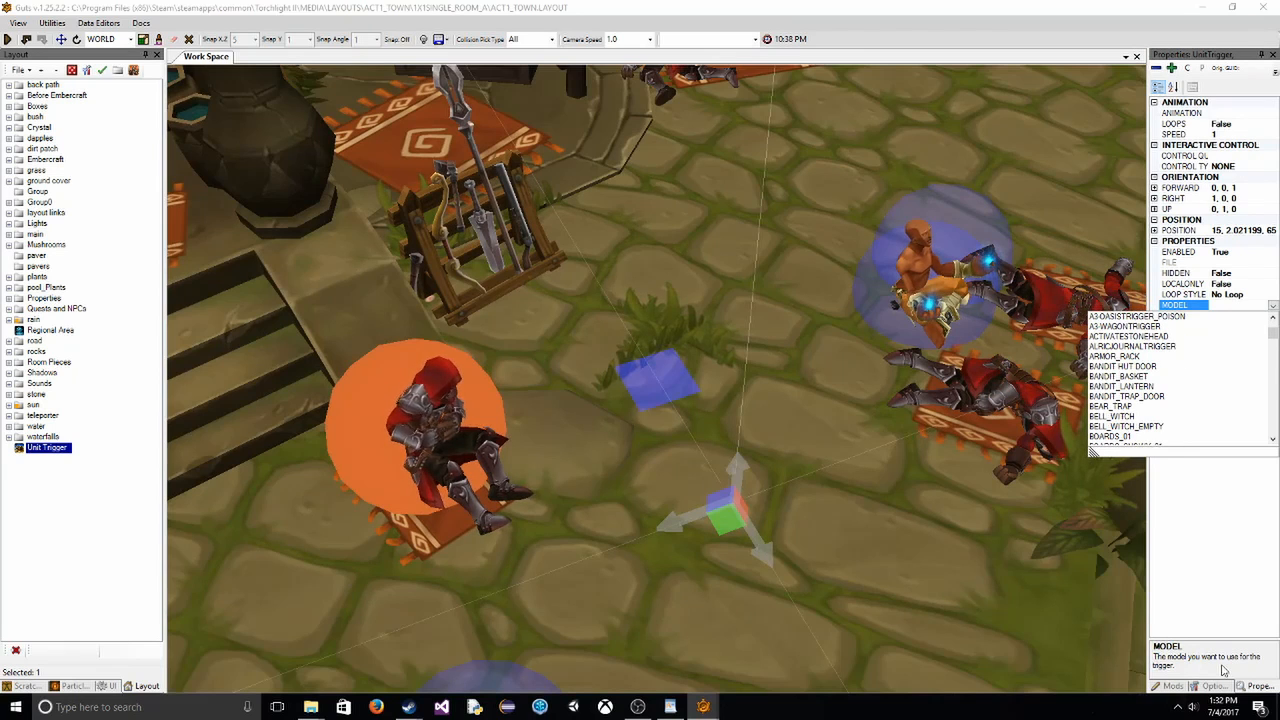
scroll(1191, 379, "down", 9)
left_click_drag(1271, 340, 1267, 351)
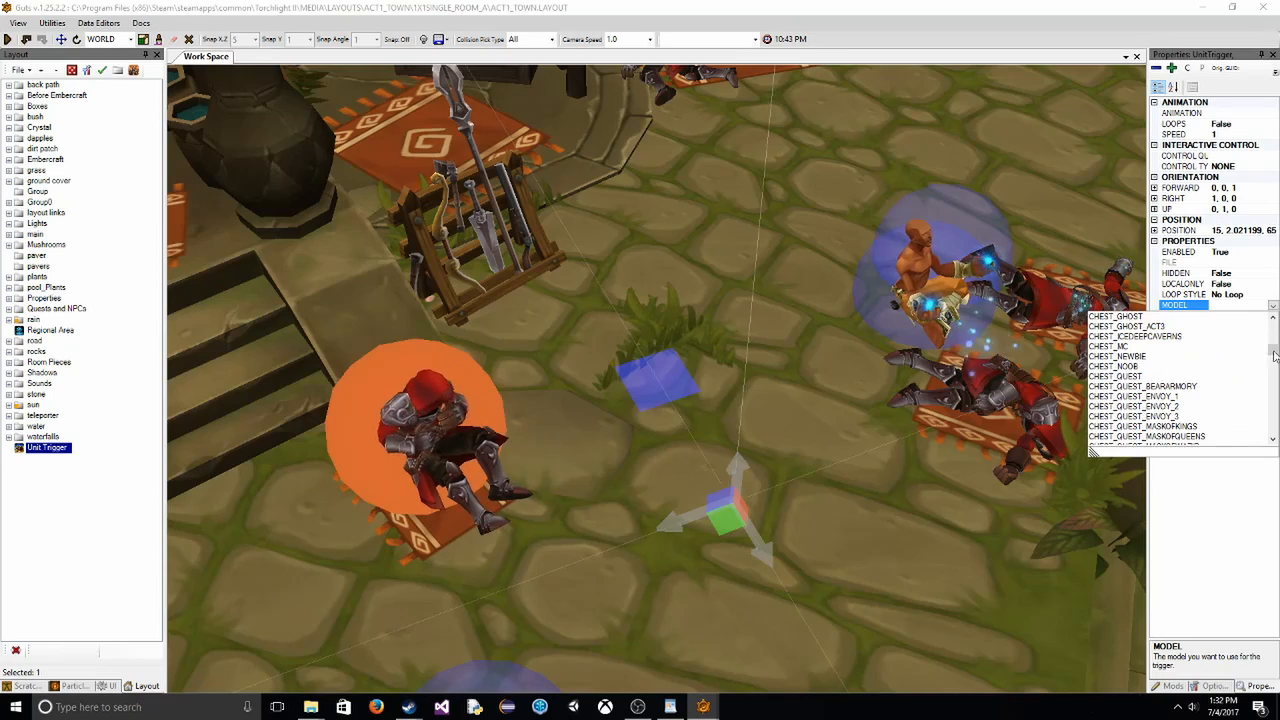
scroll(1160, 357, "up", 6)
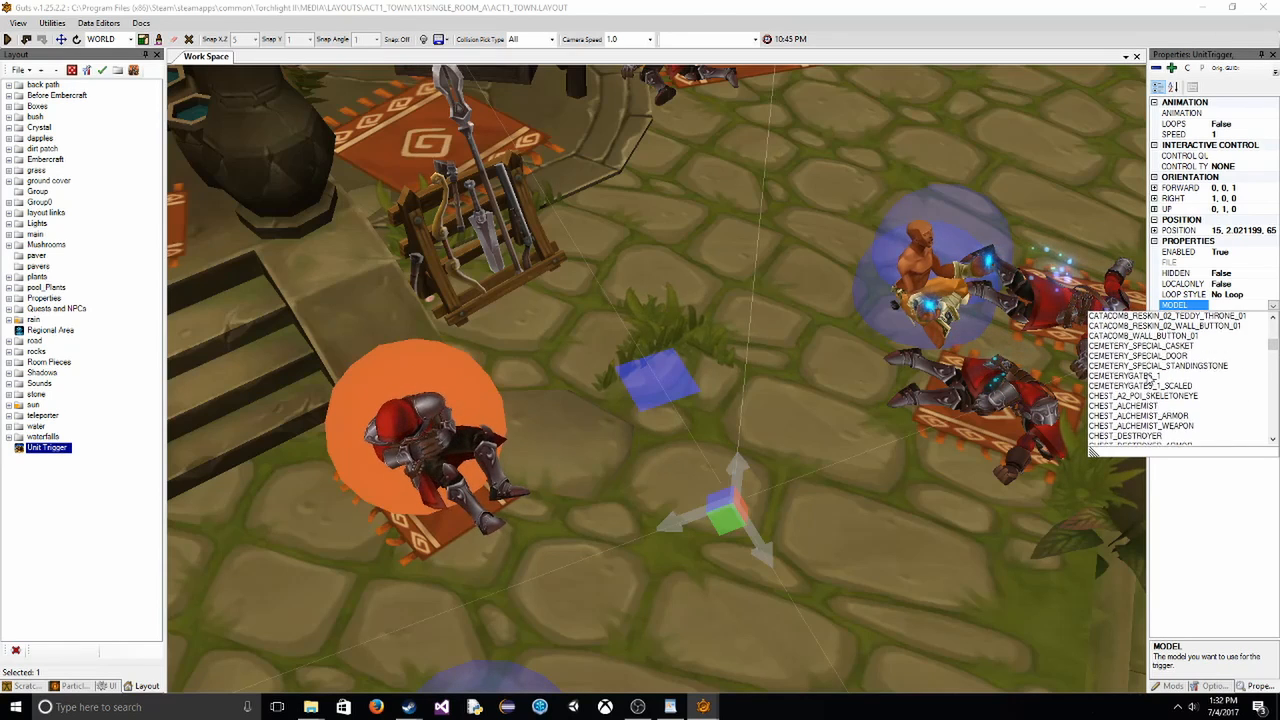
left_click_drag(1271, 347, 1273, 395)
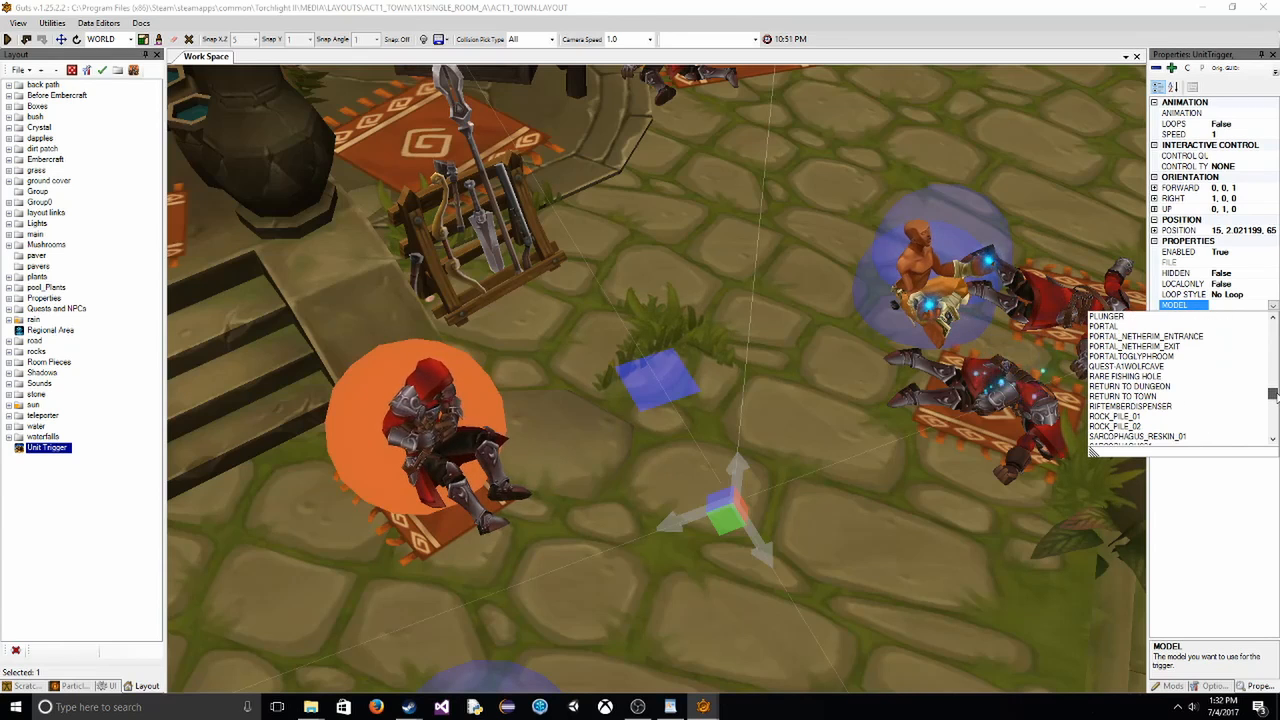
left_click(1132, 327)
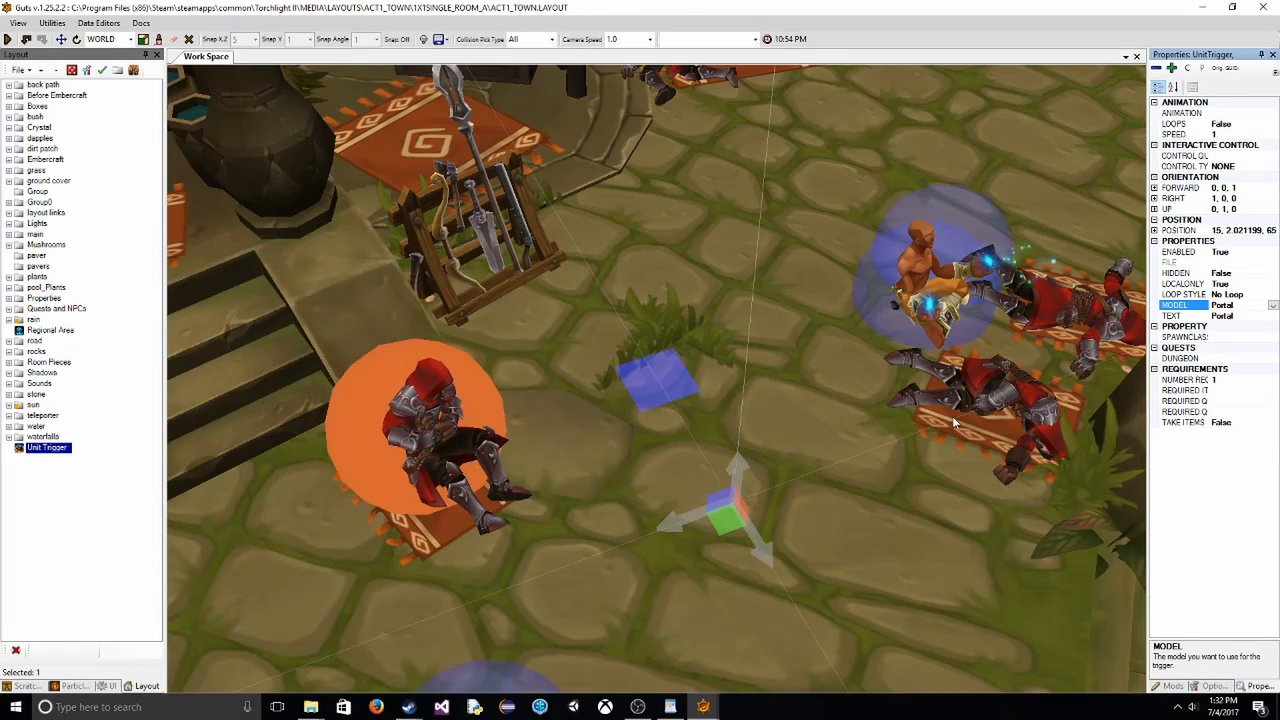
- Try the Adventurer_01 and Portal_Netherim_Entrance models on the unit trigger
key("Down")
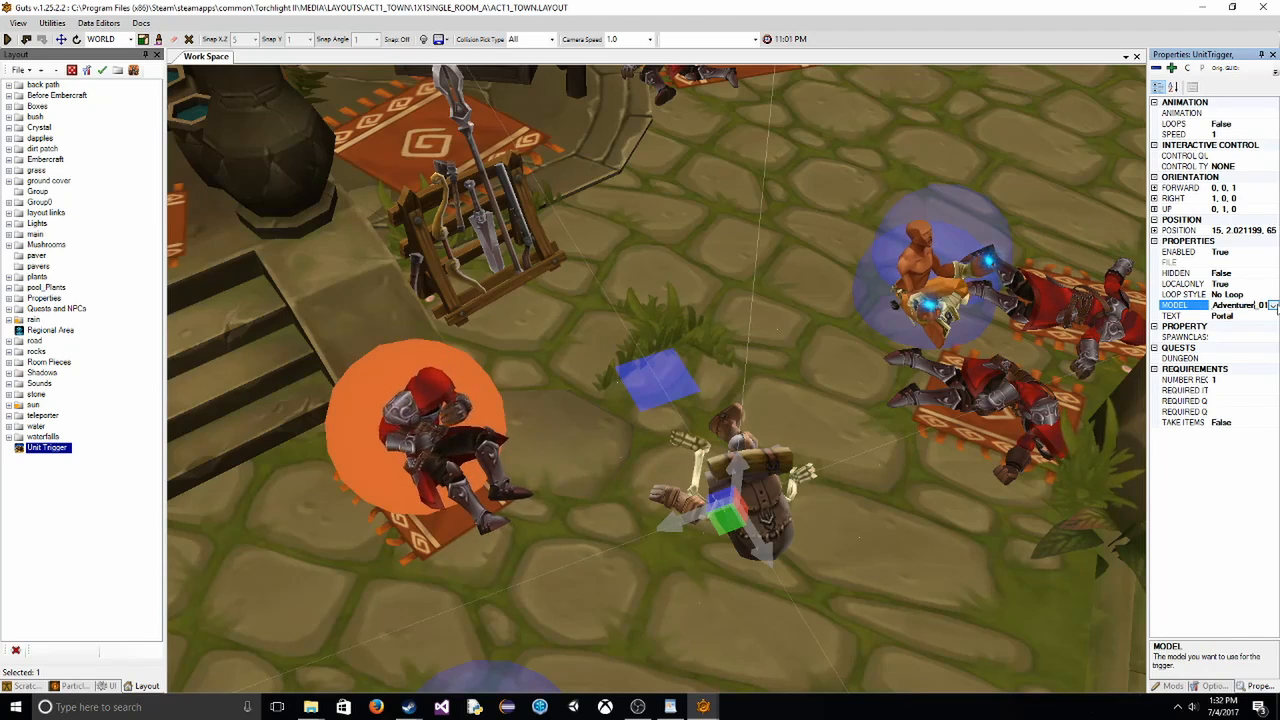
left_click(1272, 306)
left_click_drag(1274, 357, 1274, 400)
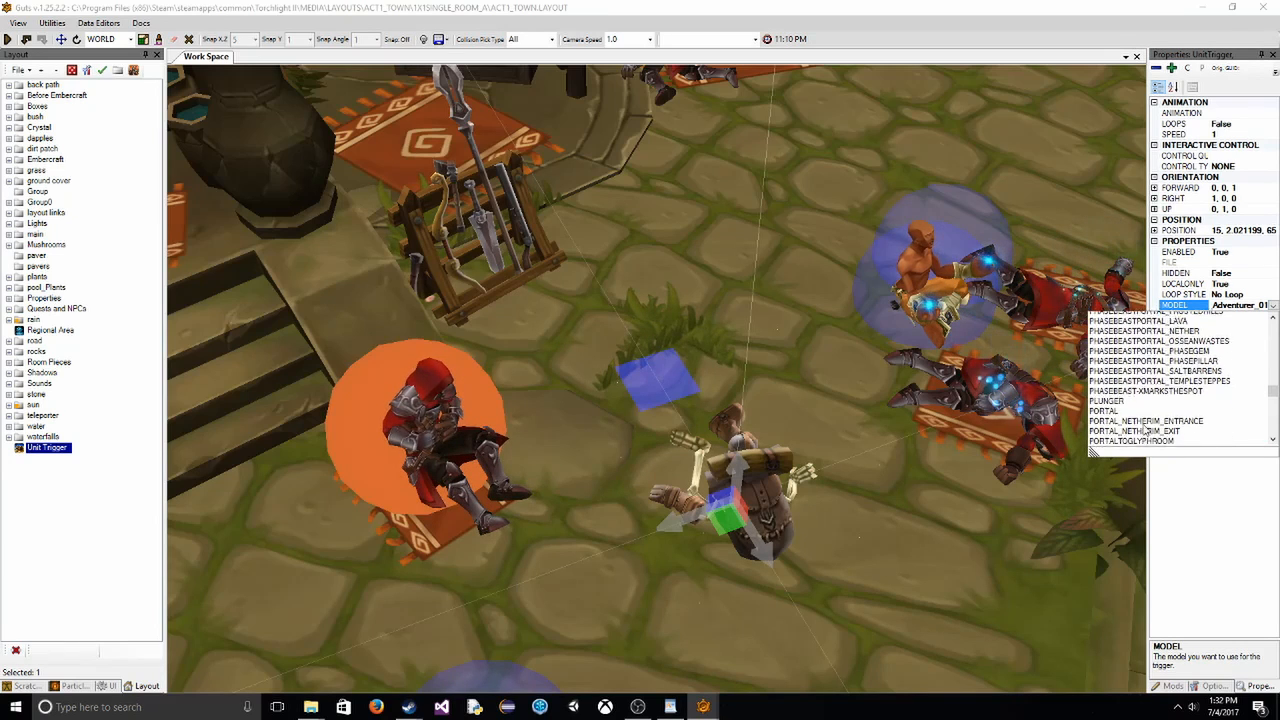
scroll(1150, 425, "down", 2)
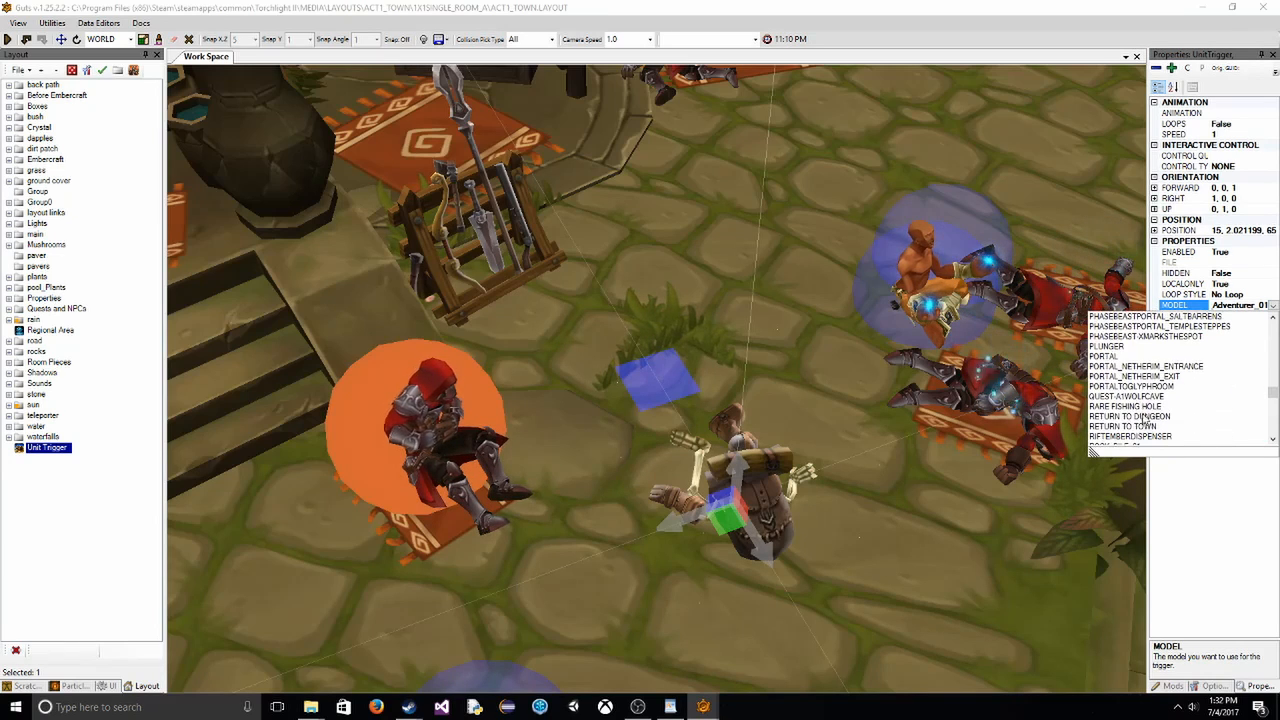
left_click(1150, 368)
- Try Waypoint Portal as the unit trigger's model, and replace it with WaygatePortal
left_click(1272, 306)
scroll(1140, 385, "down", 10)
scroll(1140, 384, "down", 8)
scroll(1160, 392, "down", 8)
scroll(1160, 392, "up", 6)
scroll(1160, 392, "up", 3)
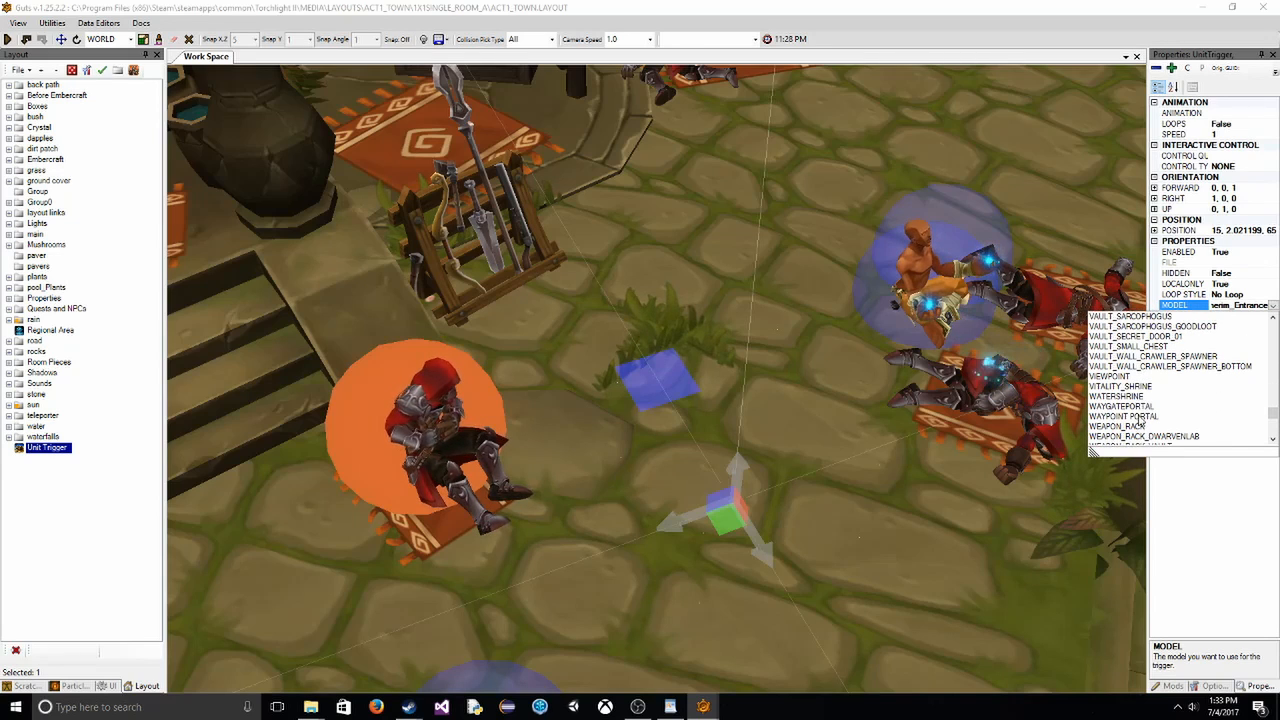
left_click(1140, 416)
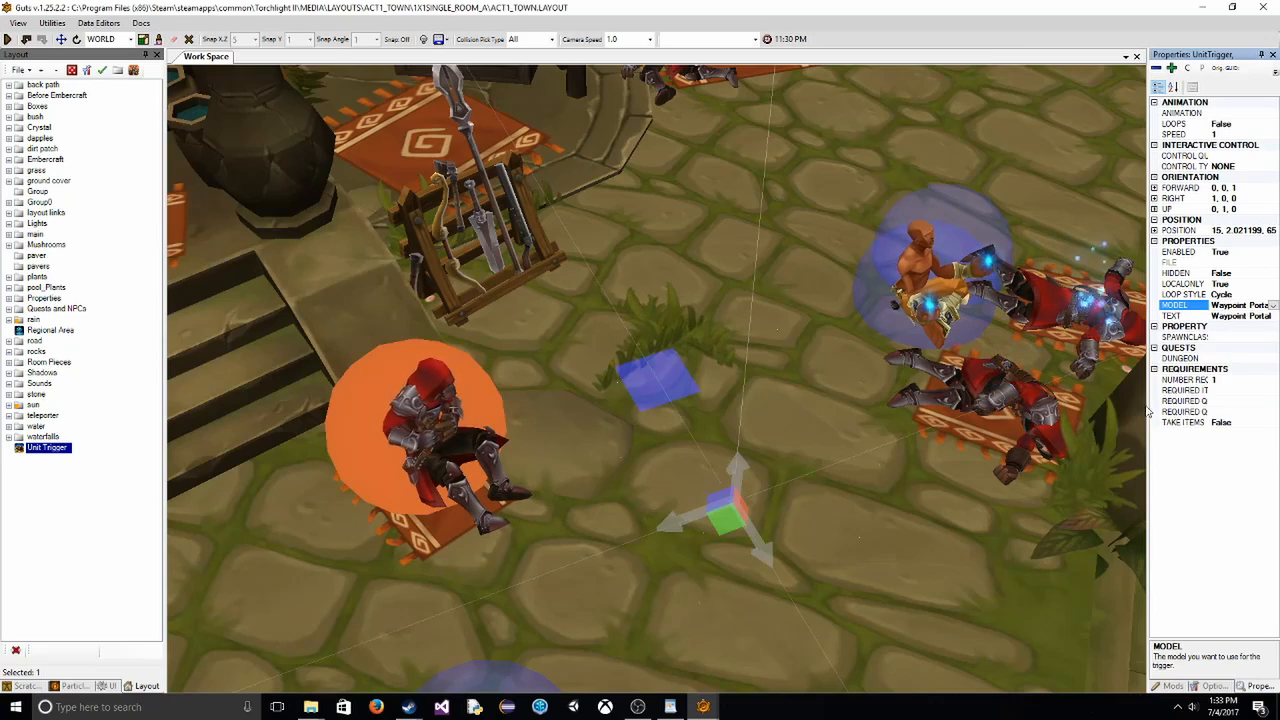
left_click(1276, 306)
left_click(1140, 432)
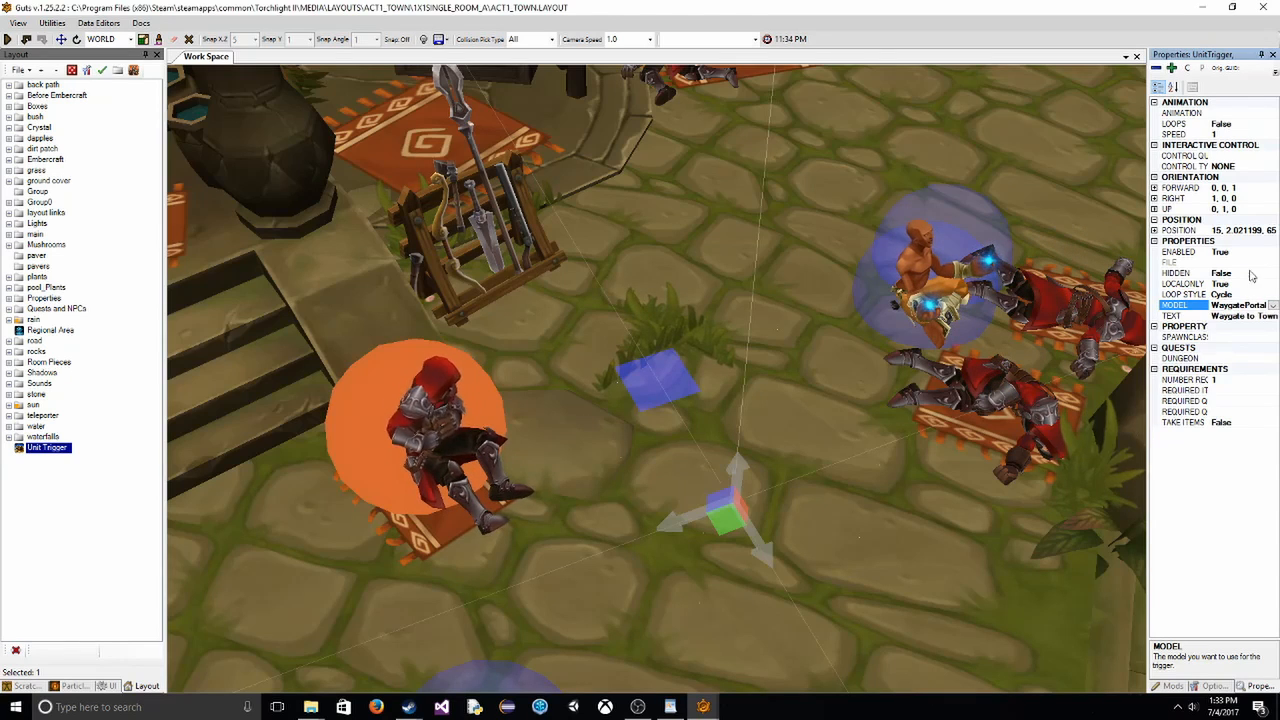
- Try ExitPortal as the unit trigger's model
left_click(1275, 306)
left_click_drag(1273, 416, 1273, 335)
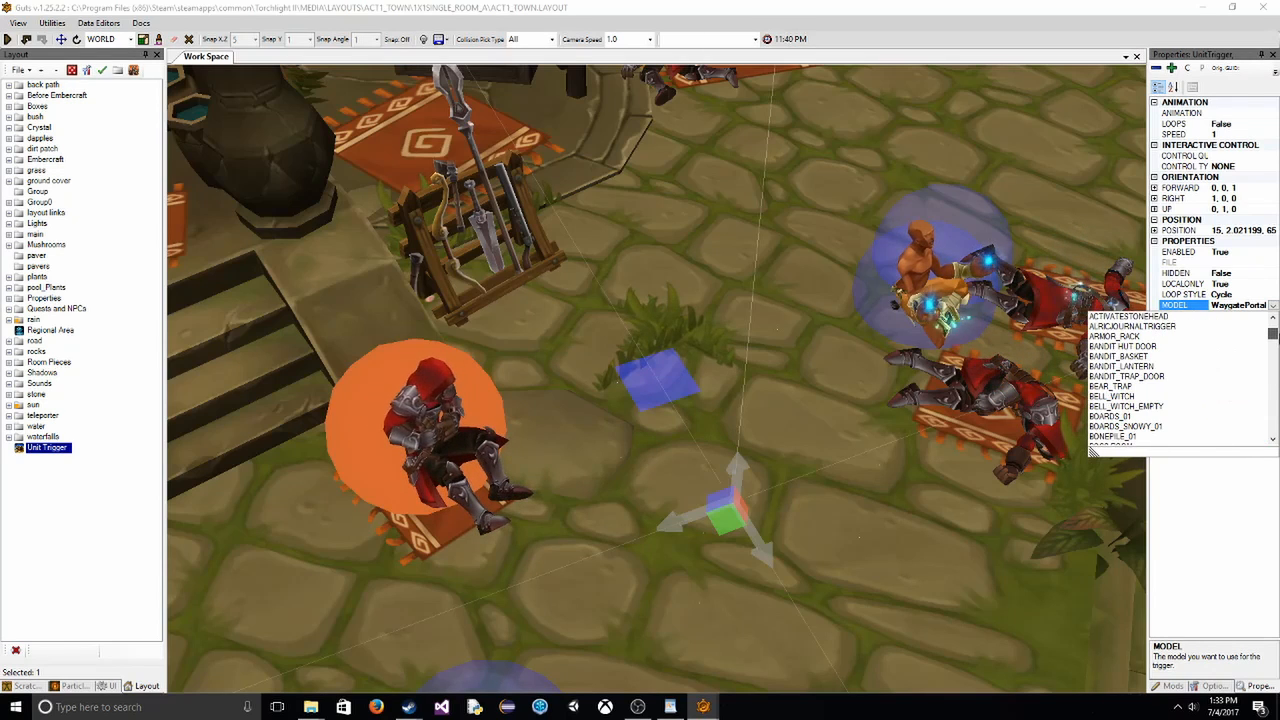
scroll(1130, 414, "down", 15)
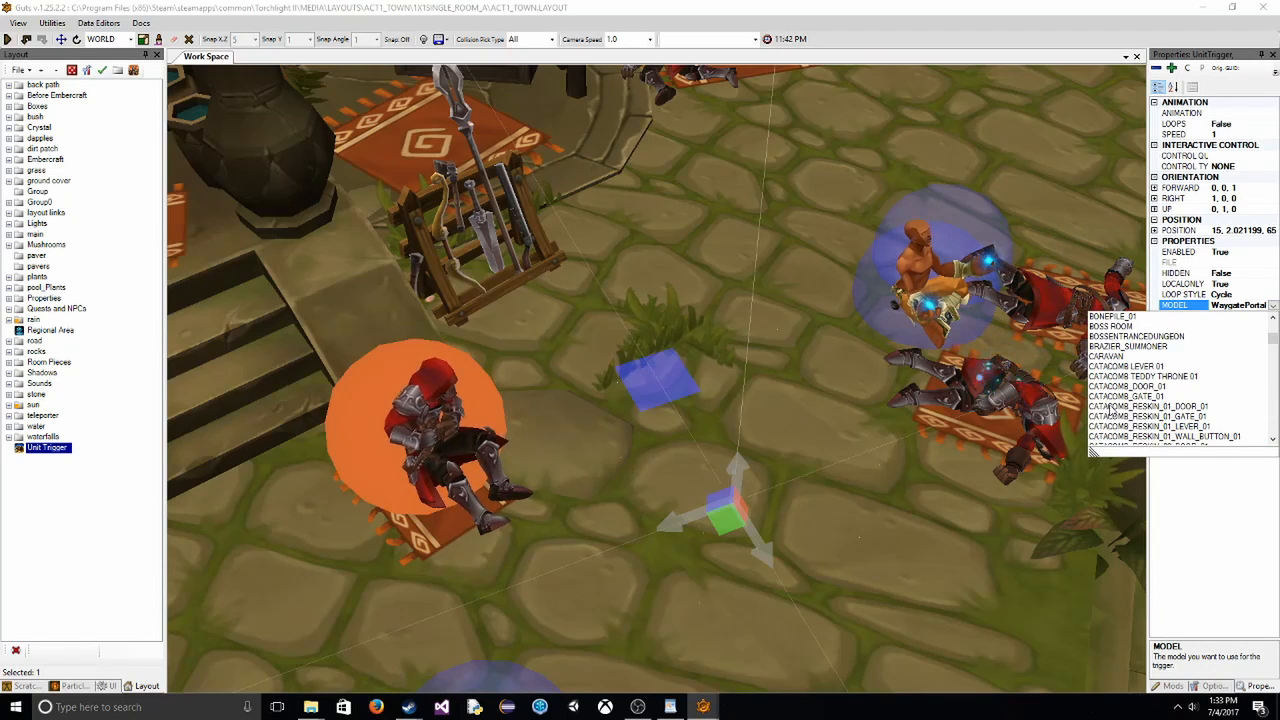
scroll(1113, 408, "down", 15)
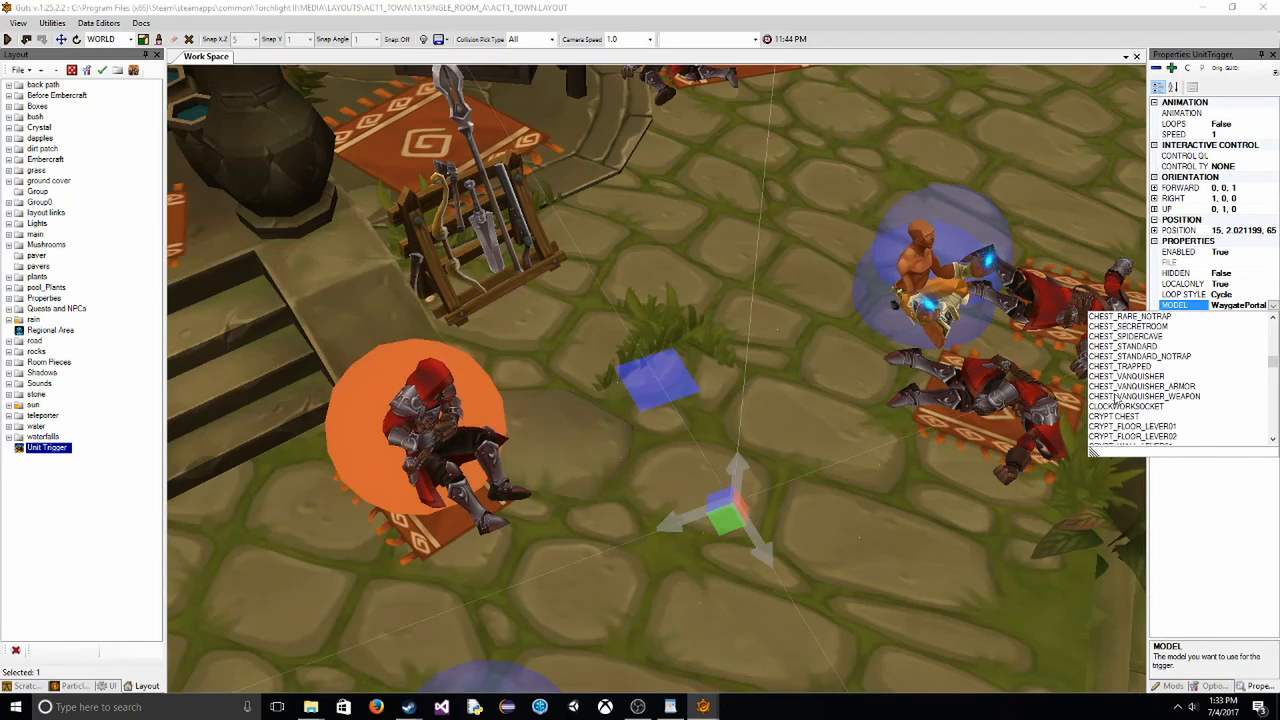
scroll(1117, 400, "down", 3)
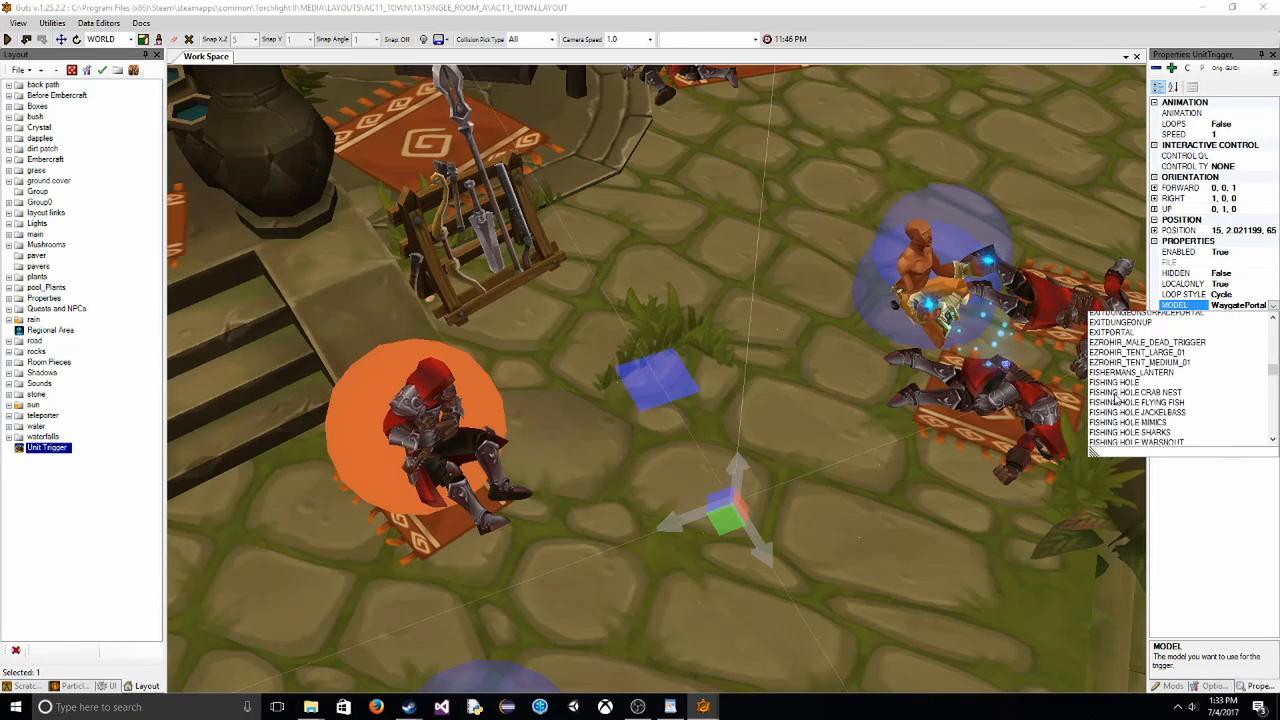
scroll(1117, 400, "up", 3)
left_click(1130, 416)
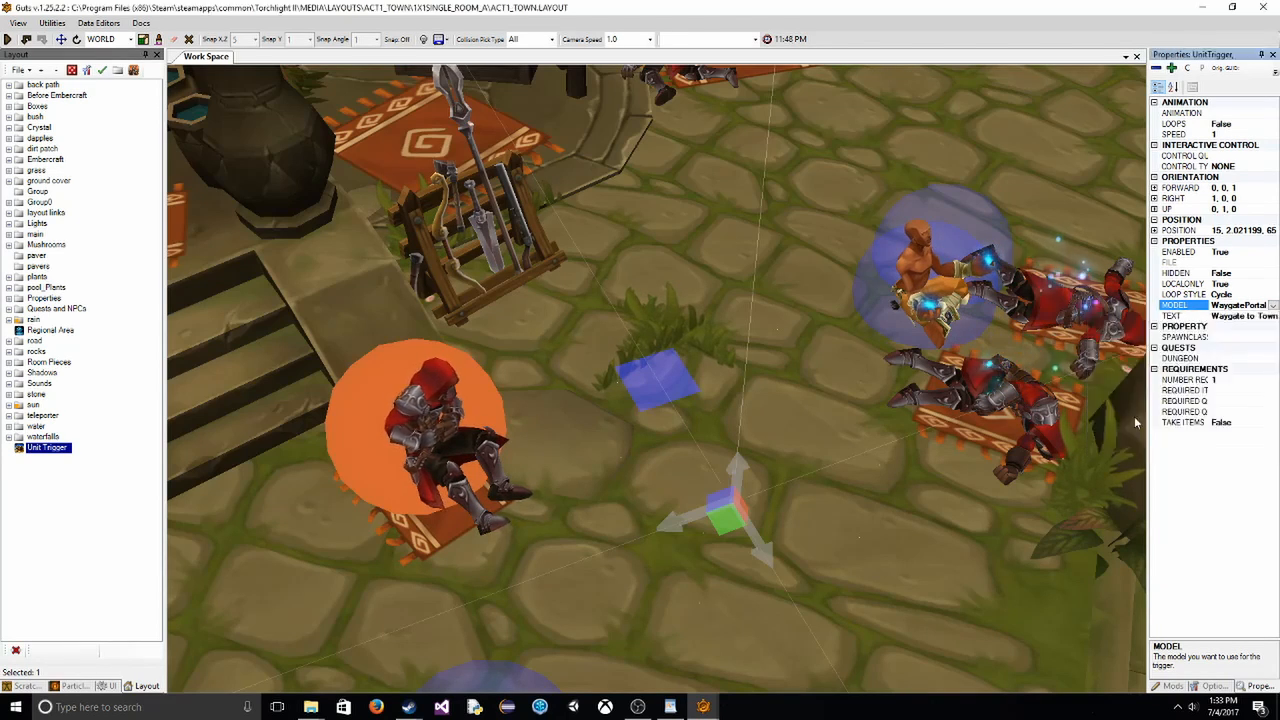
- Set the unit trigger's model to EnterDungeon
left_click(1273, 306)
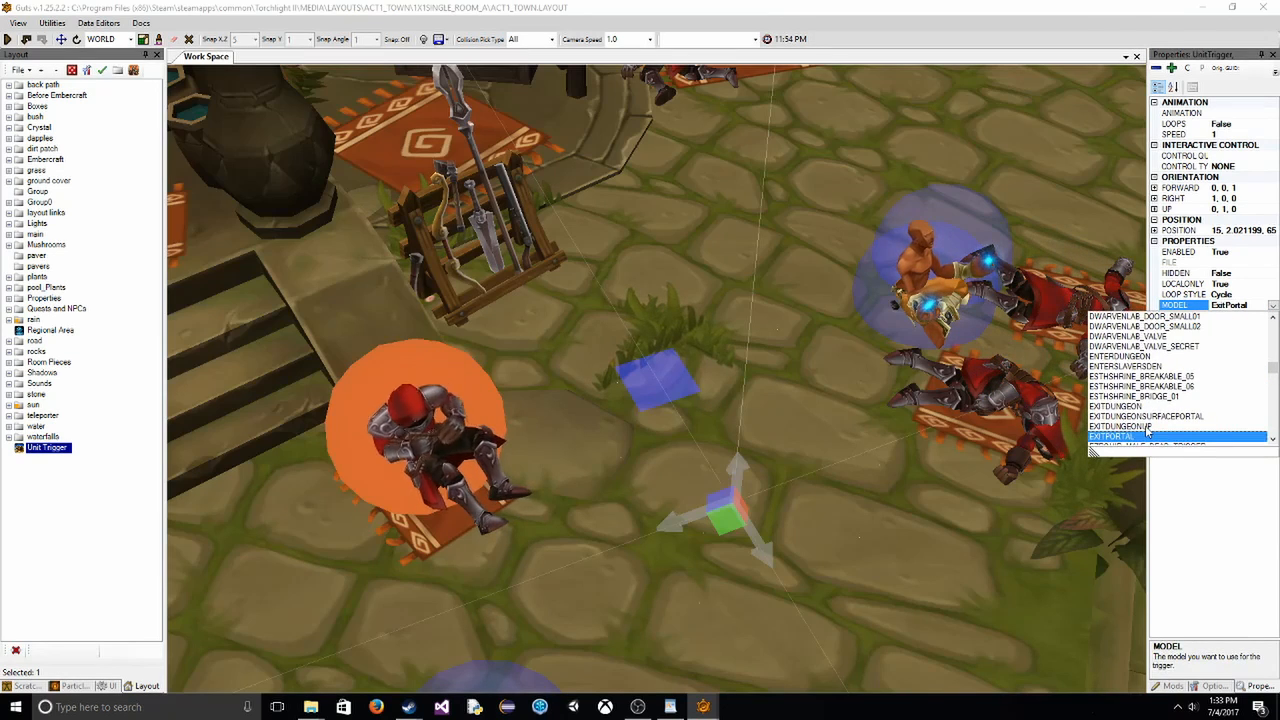
scroll(1140, 419, "down", 10)
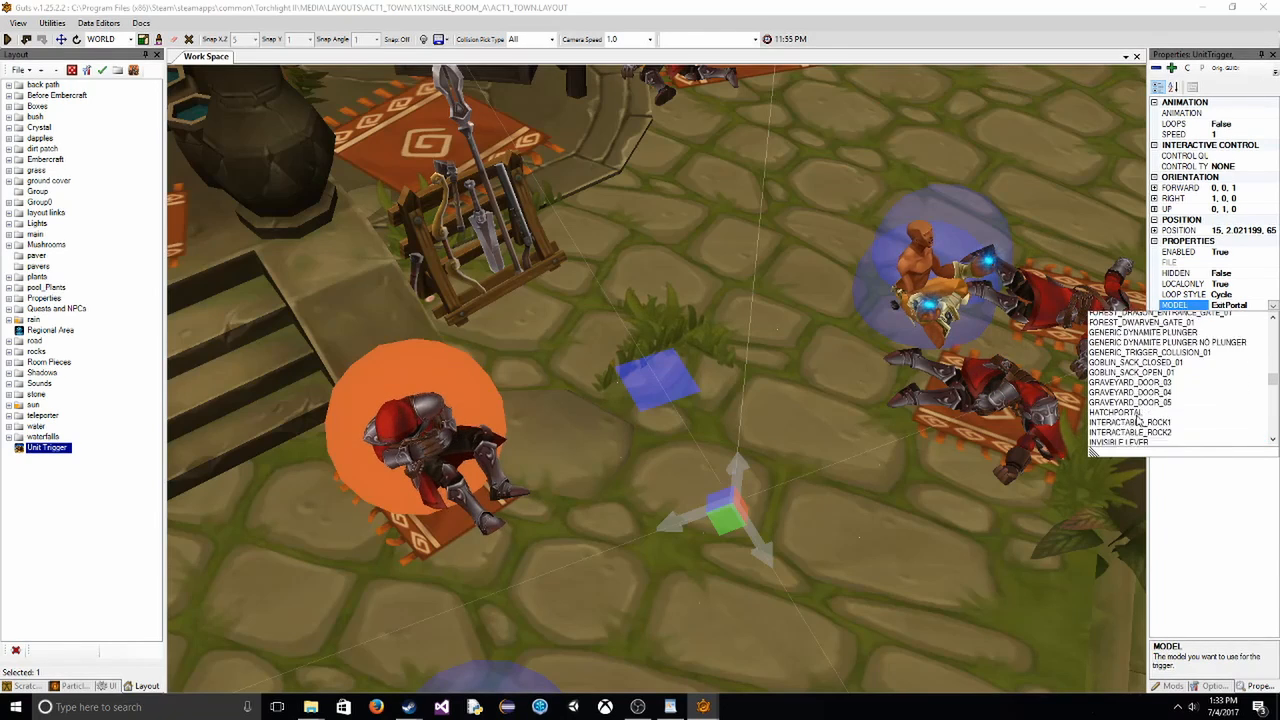
scroll(1140, 419, "up", 10)
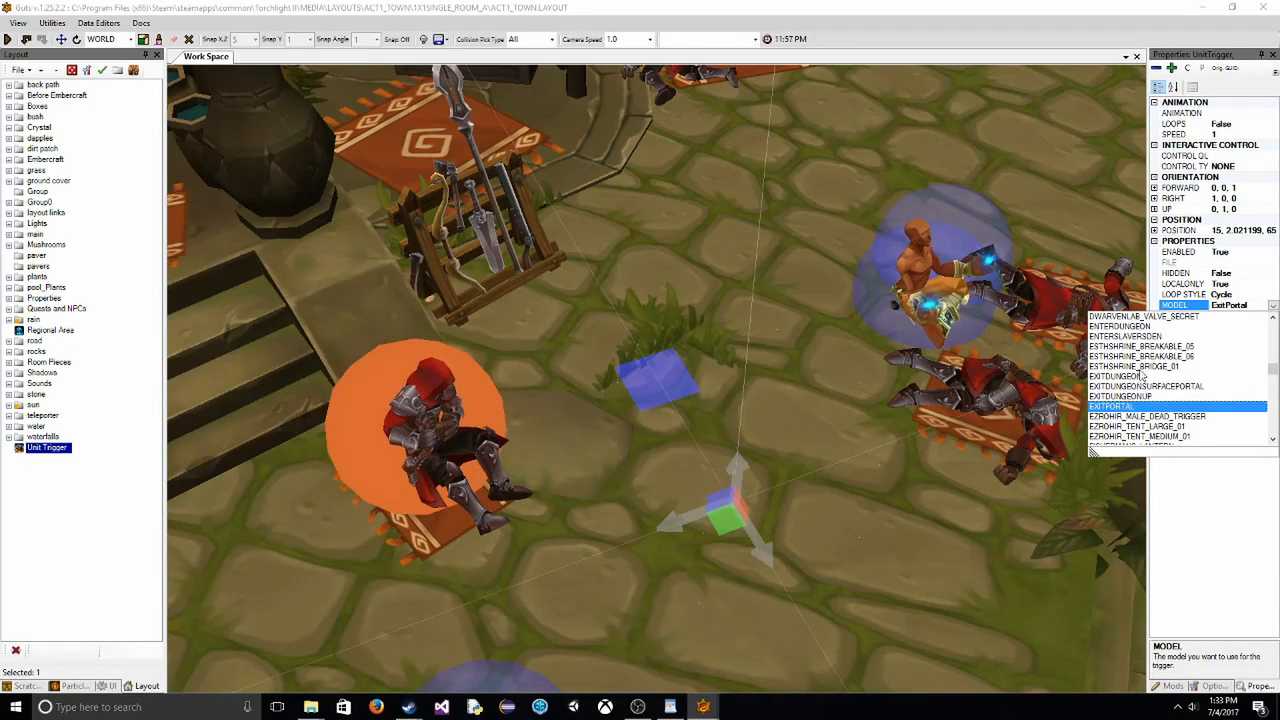
left_click(1126, 324)
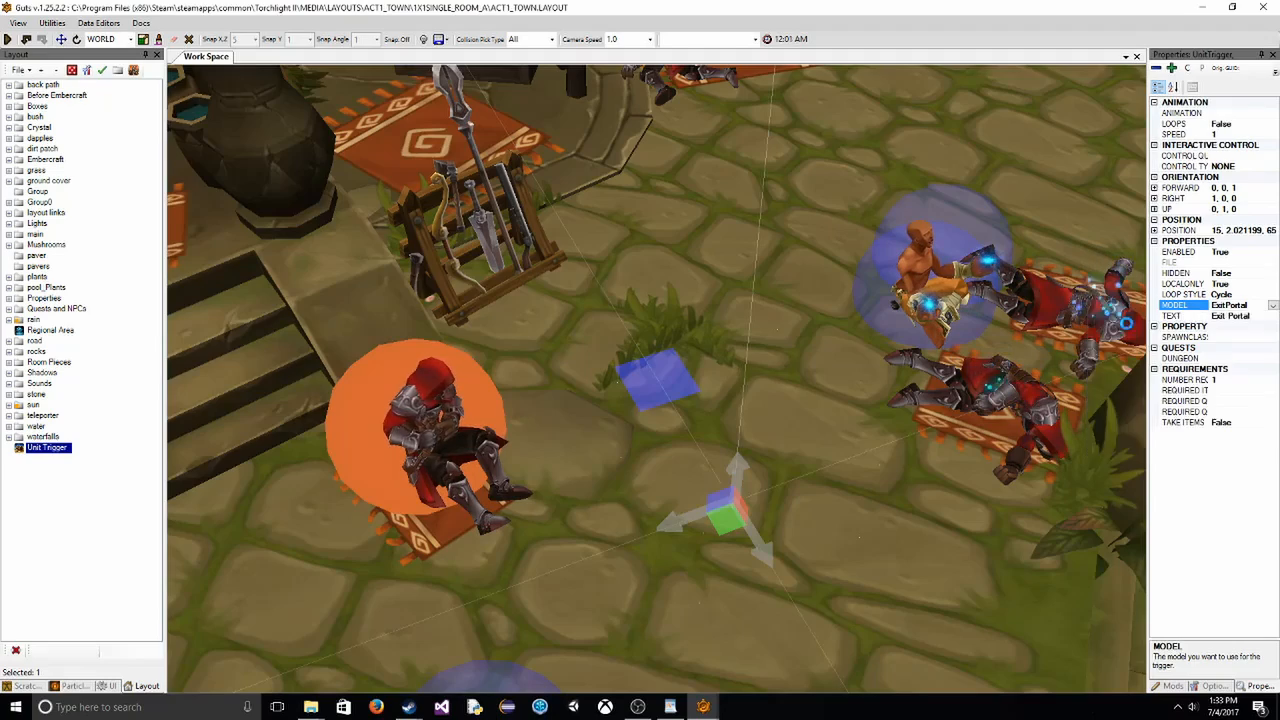
scroll(915, 372, "down", 5)
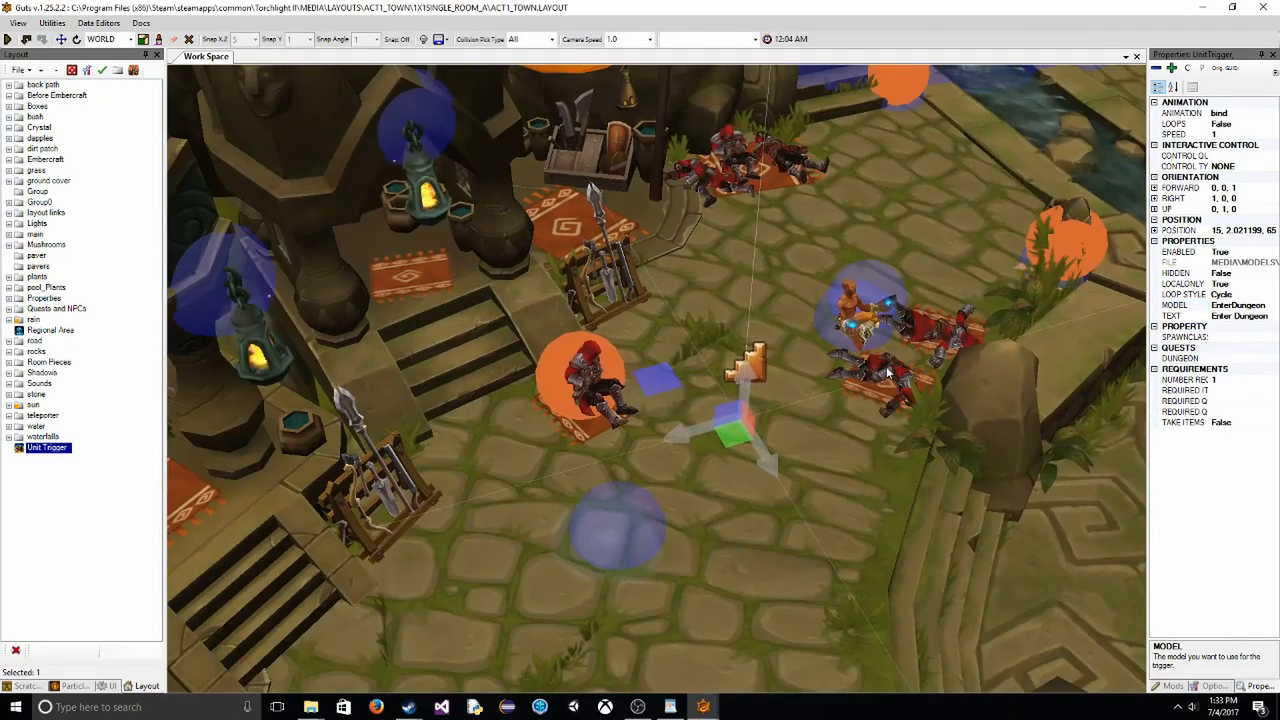
- Set the unit trigger's display text to "Go to test0"
right_click(28, 549)
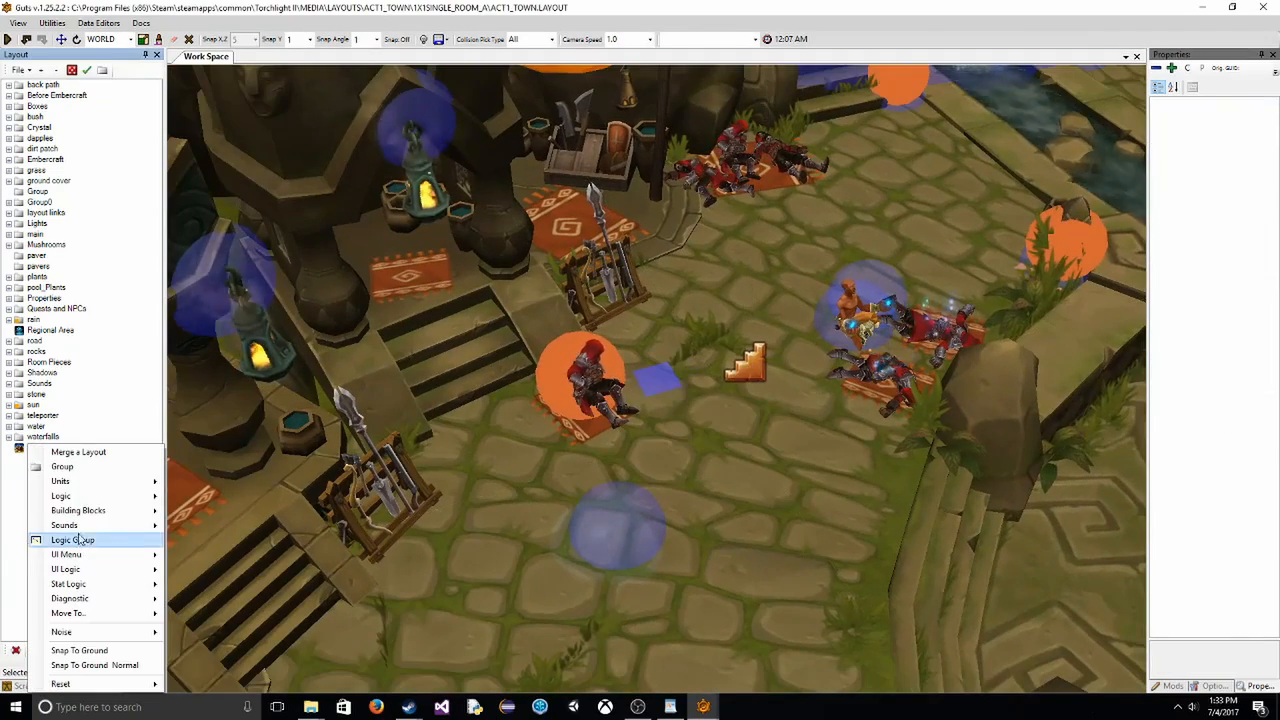
left_click(17, 450)
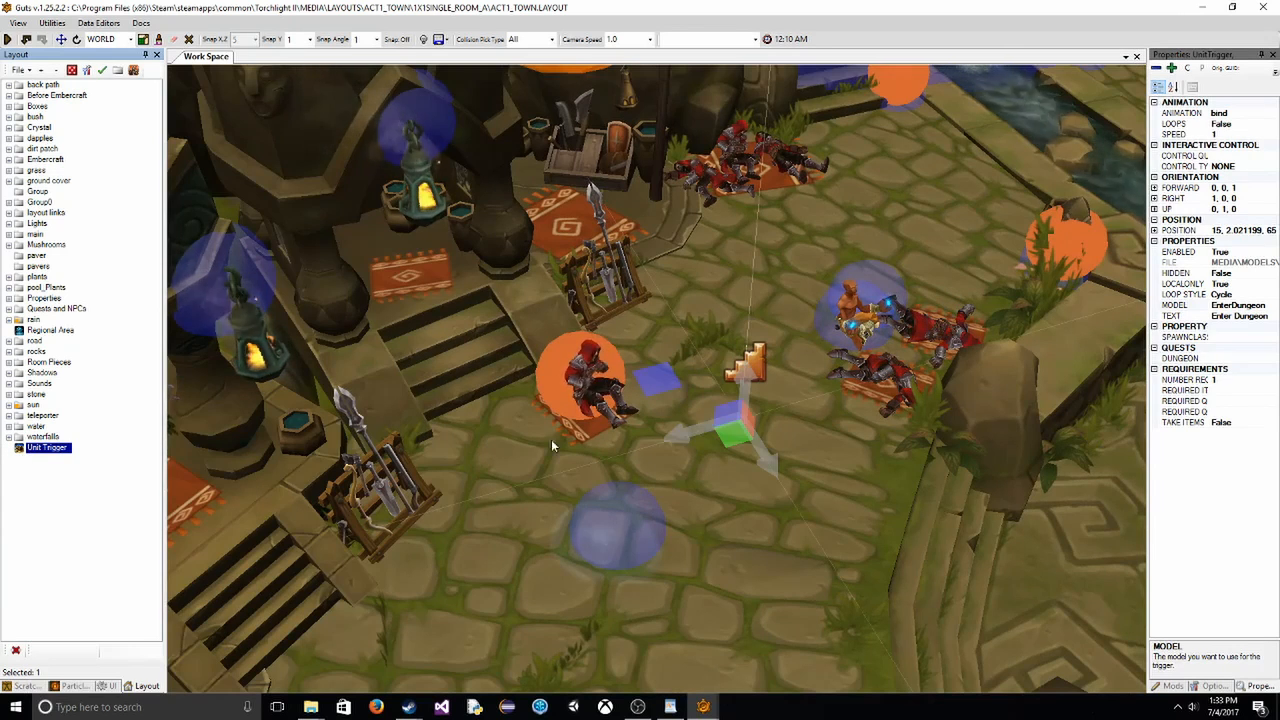
left_click(1266, 316)
type("Go to test0")
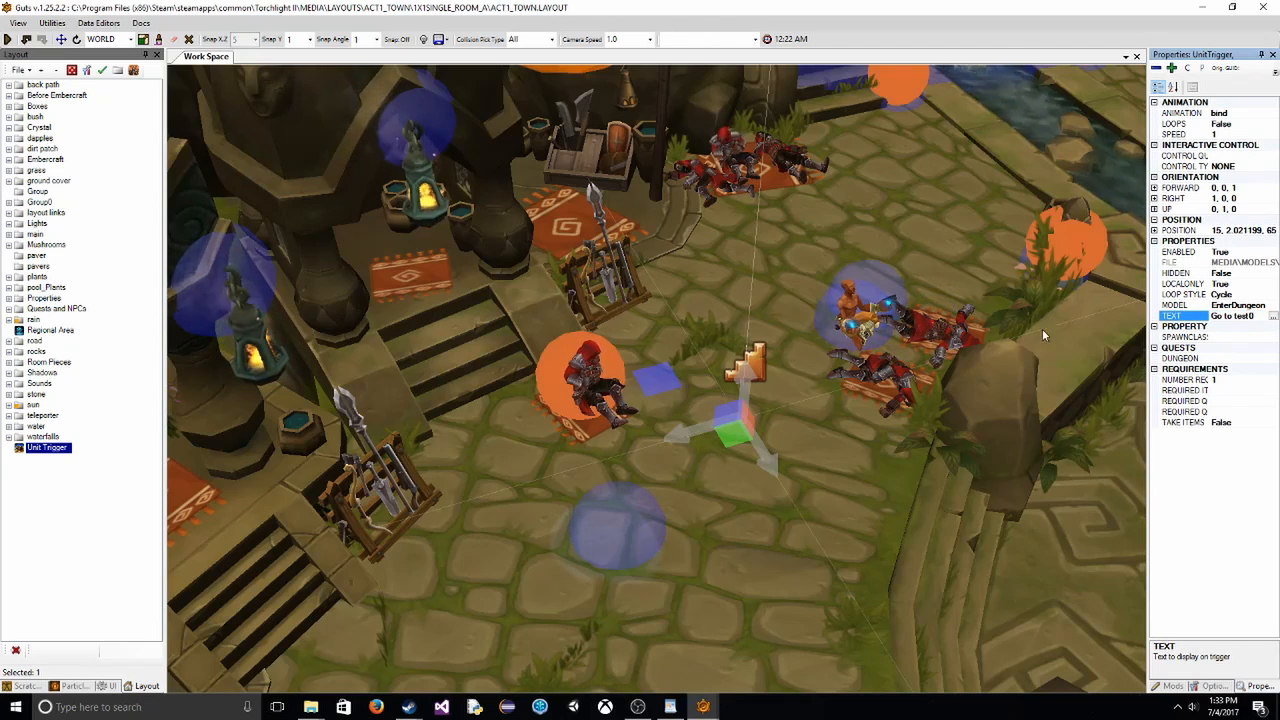
- Add a logic group to the town layout
left_click(37, 430)
left_click(56, 449)
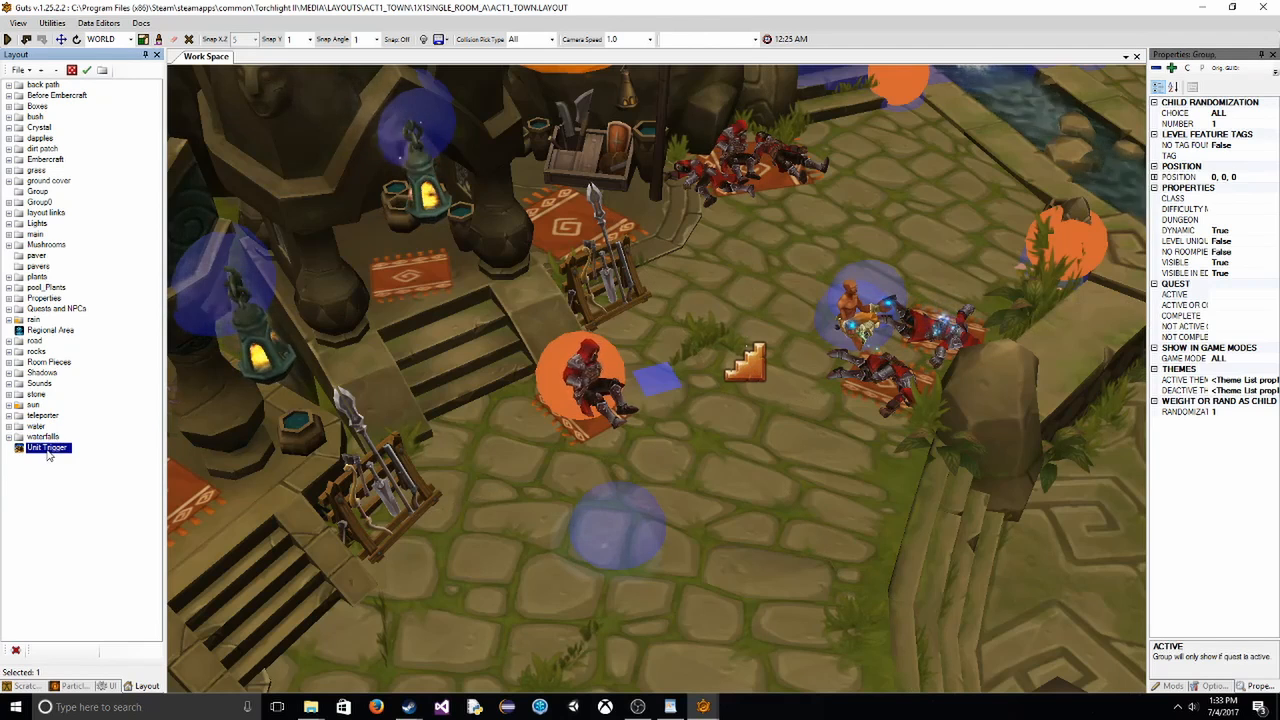
right_click(53, 447)
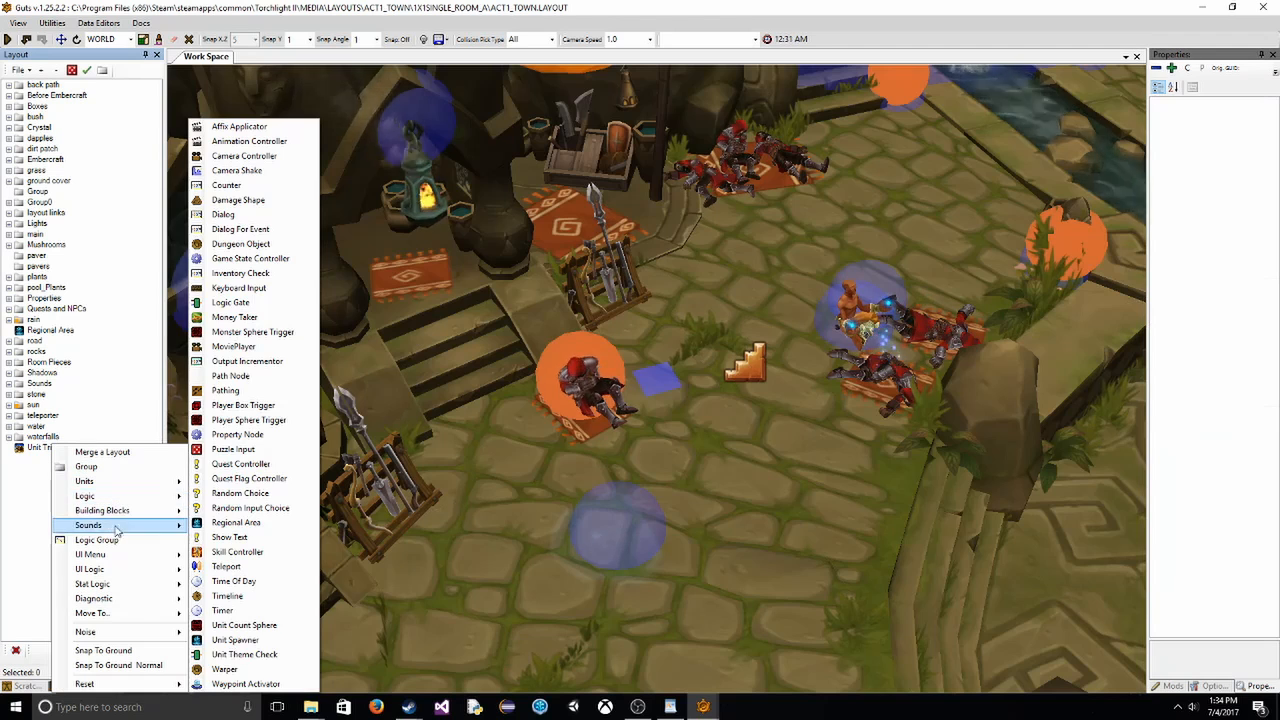
left_click(97, 540)
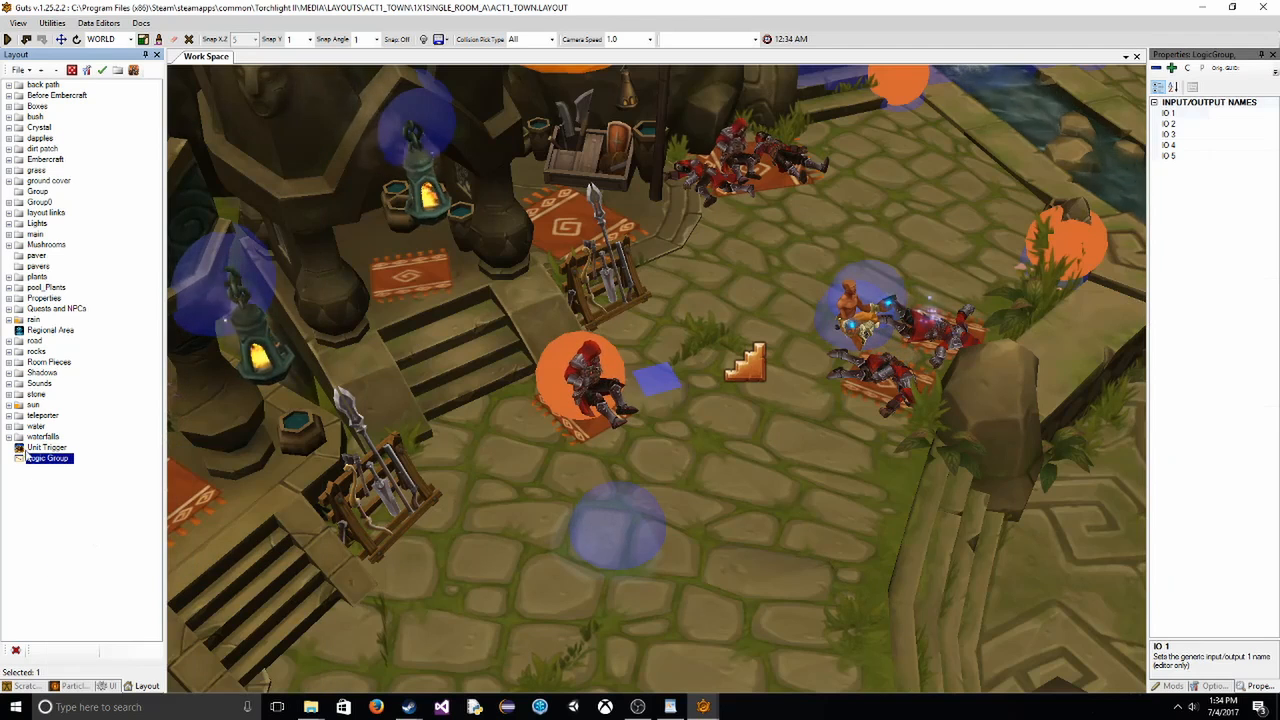
- Open the new logic group in the Logic Editor and add the unit trigger to its canvas as a node
left_click(89, 69)
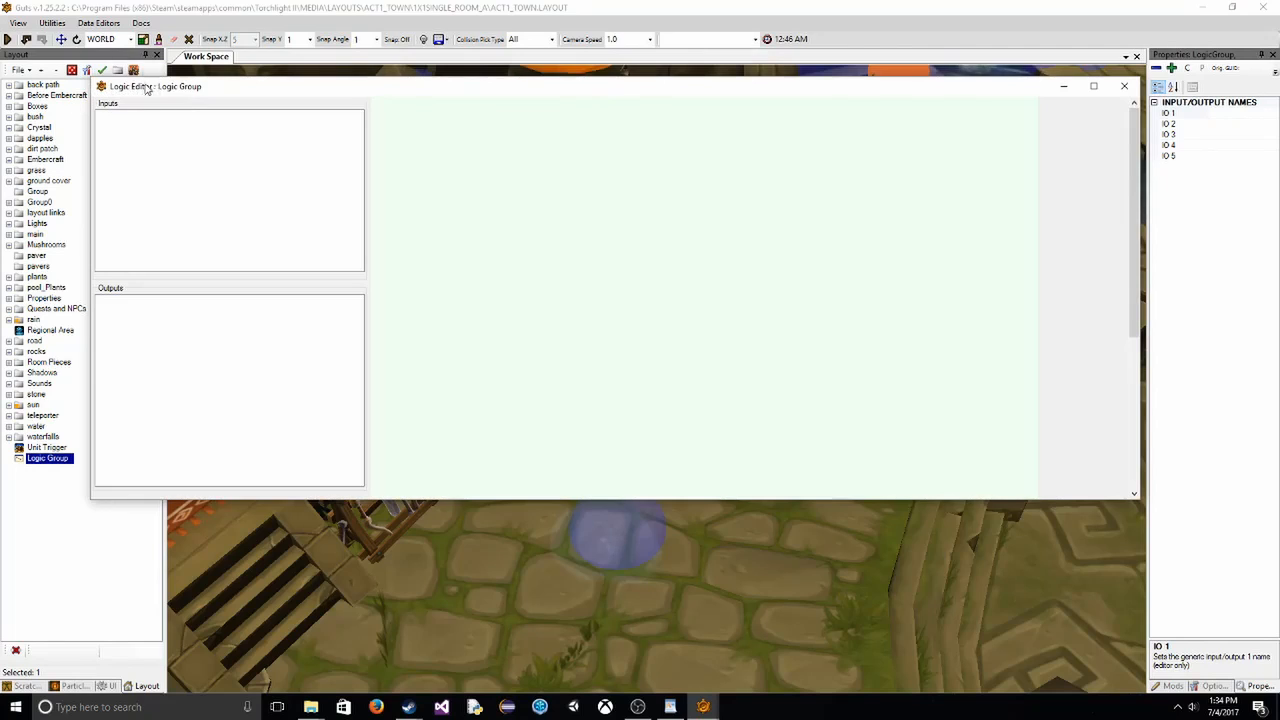
left_click(44, 447)
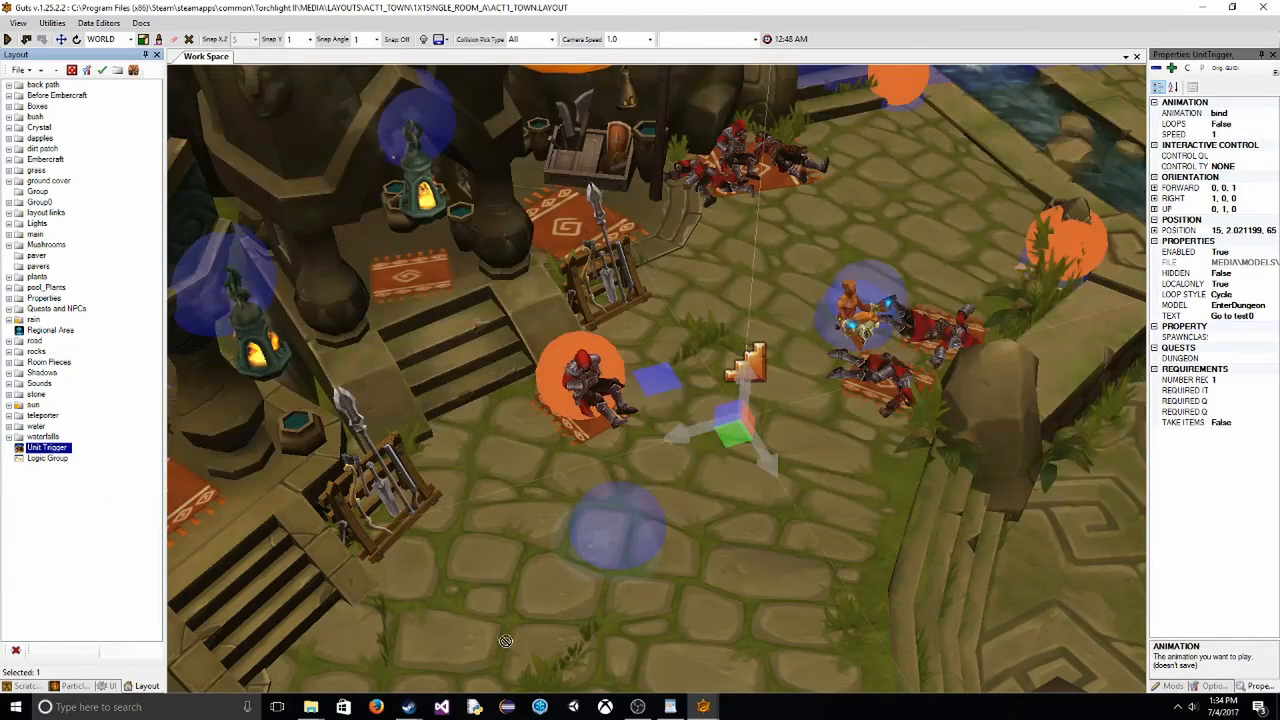
mouse_move(690, 712)
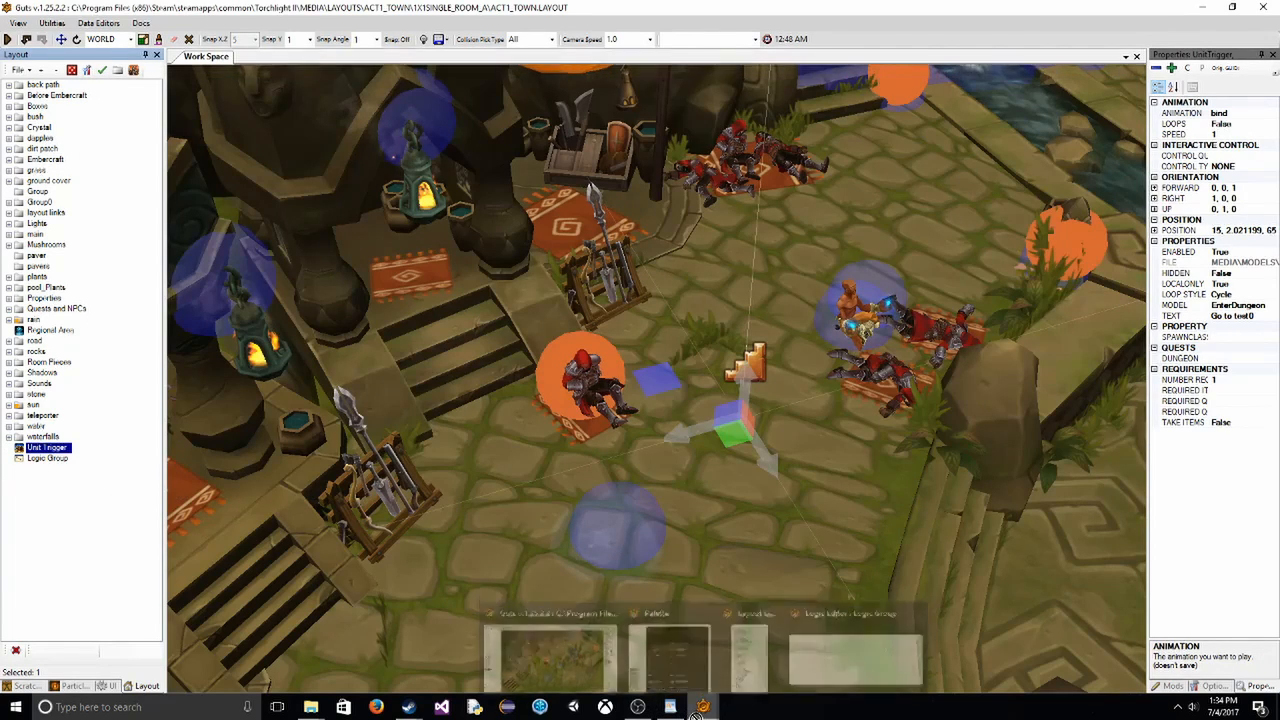
left_click(806, 669)
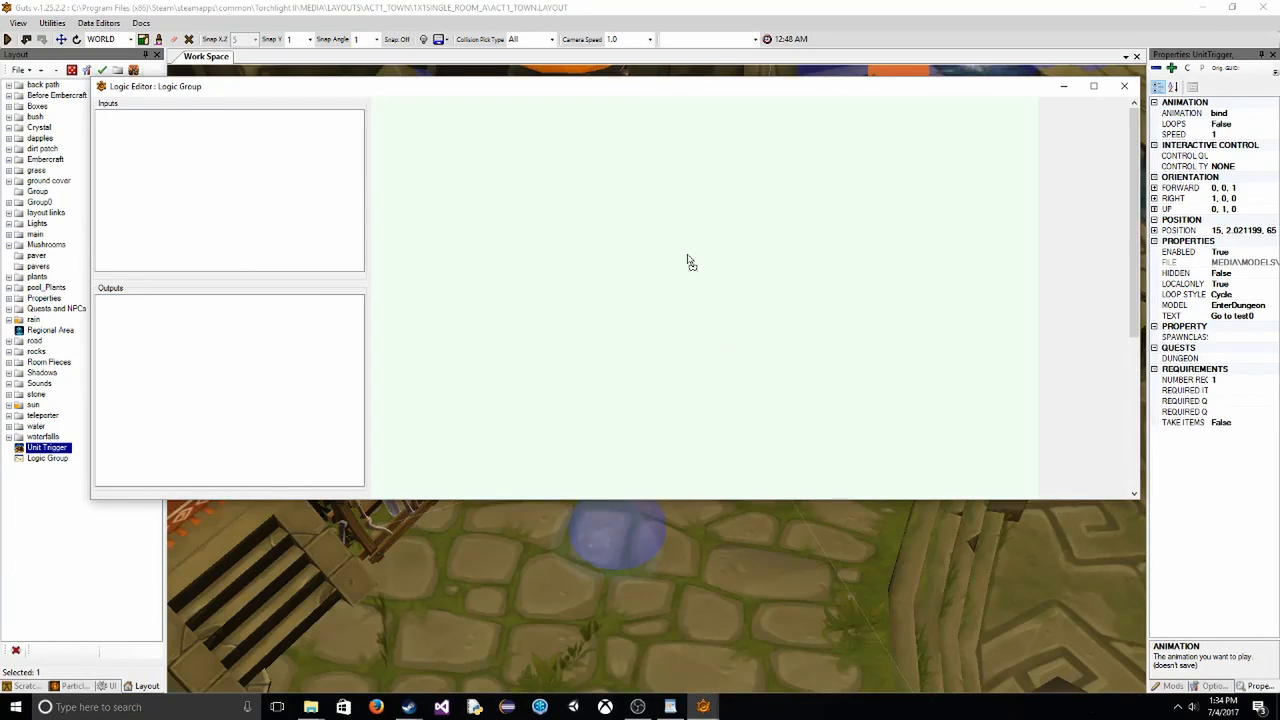
- Create a Warper logic object in the logic group and place its node diagonally below the Unit Trigger node
right_click(598, 329)
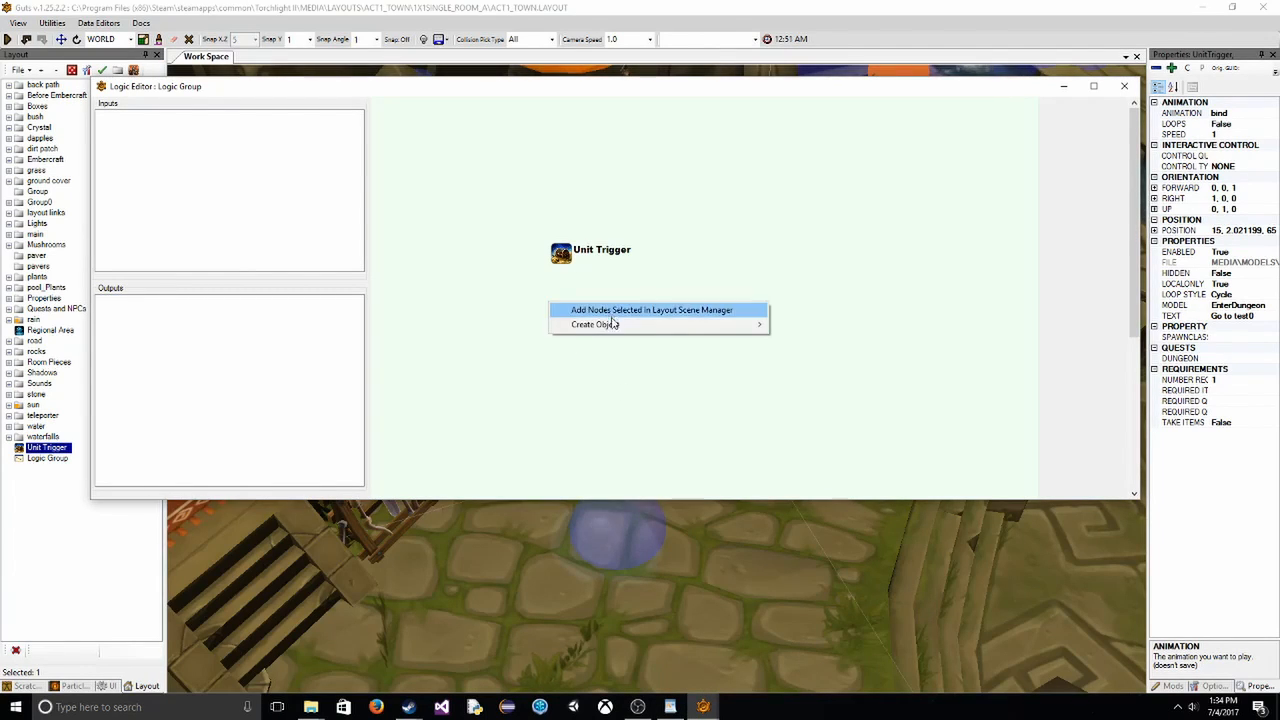
mouse_move(617, 326)
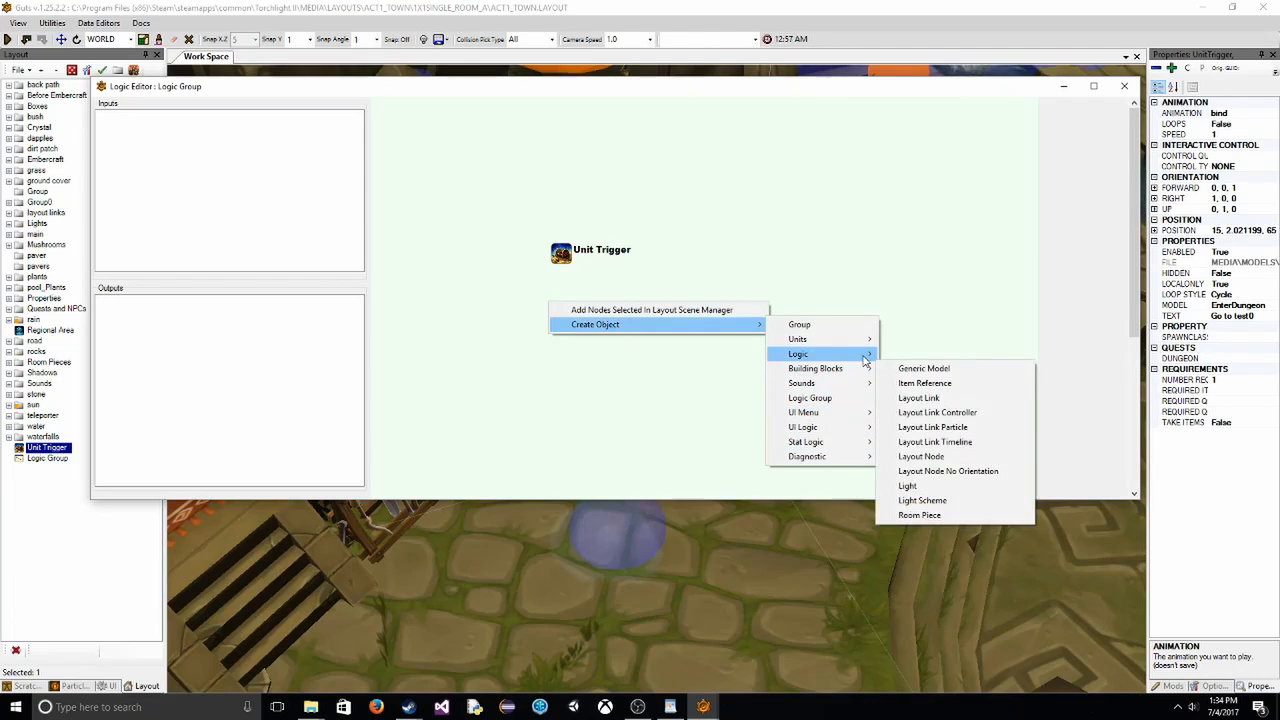
mouse_move(862, 354)
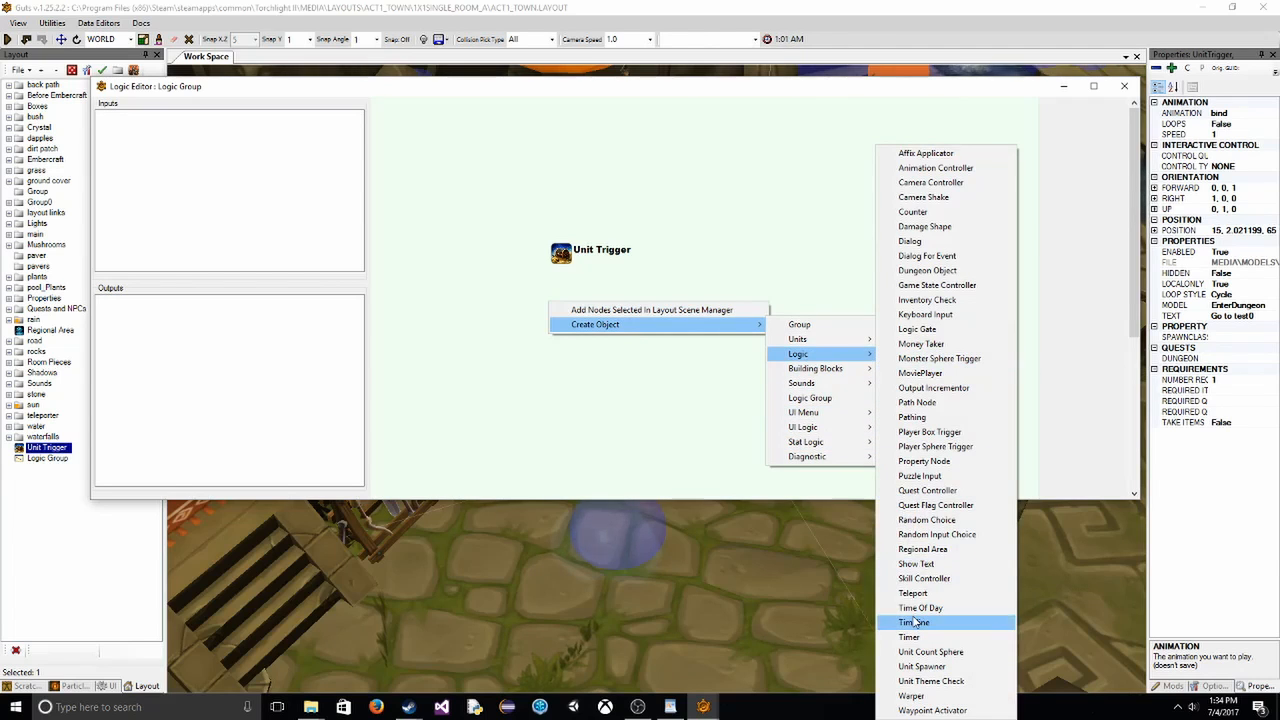
left_click(910, 696)
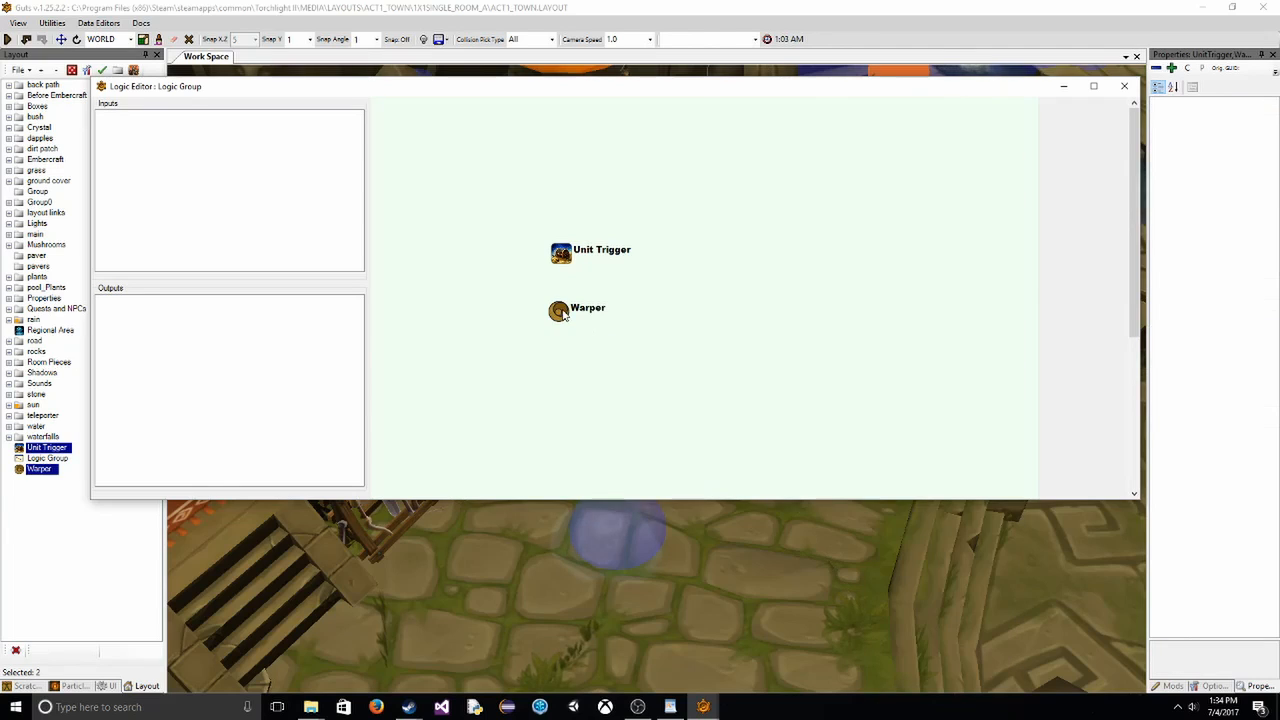
left_click_drag(562, 312, 628, 355)
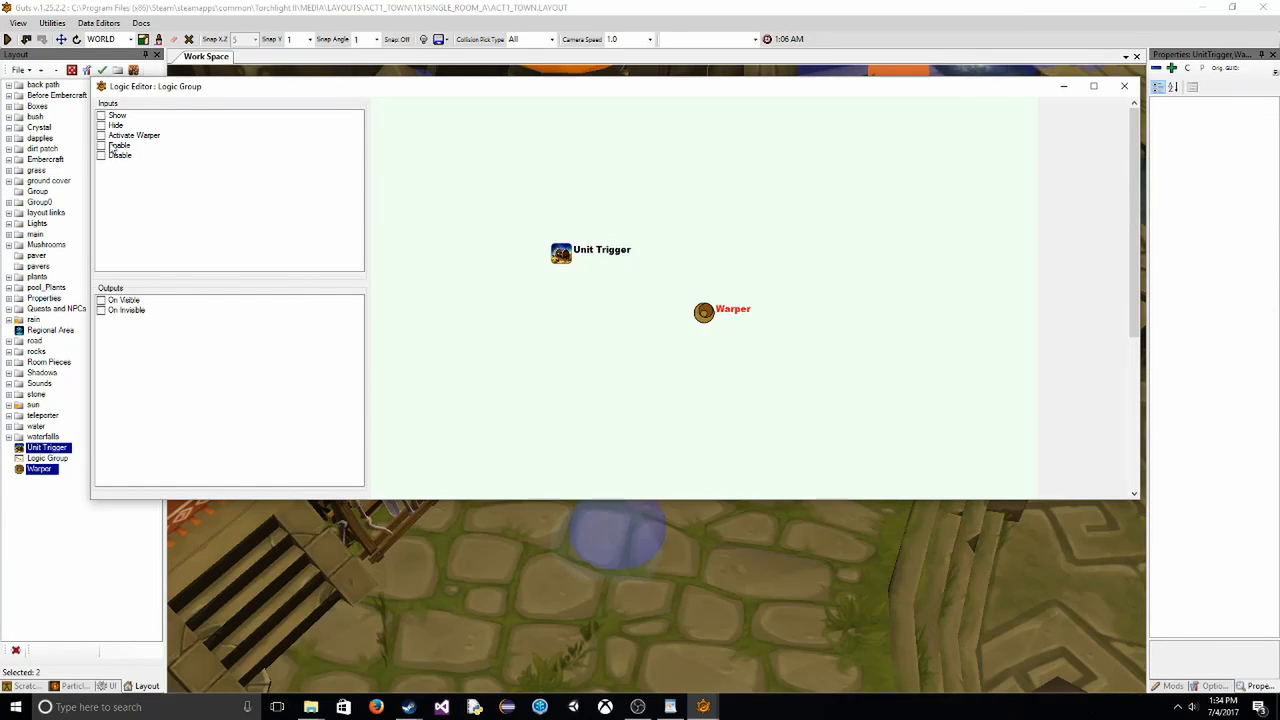
- Link the Unit Trigger's Triggered output to the Warper's Activate Warper input
left_click(103, 136)
left_click(594, 260)
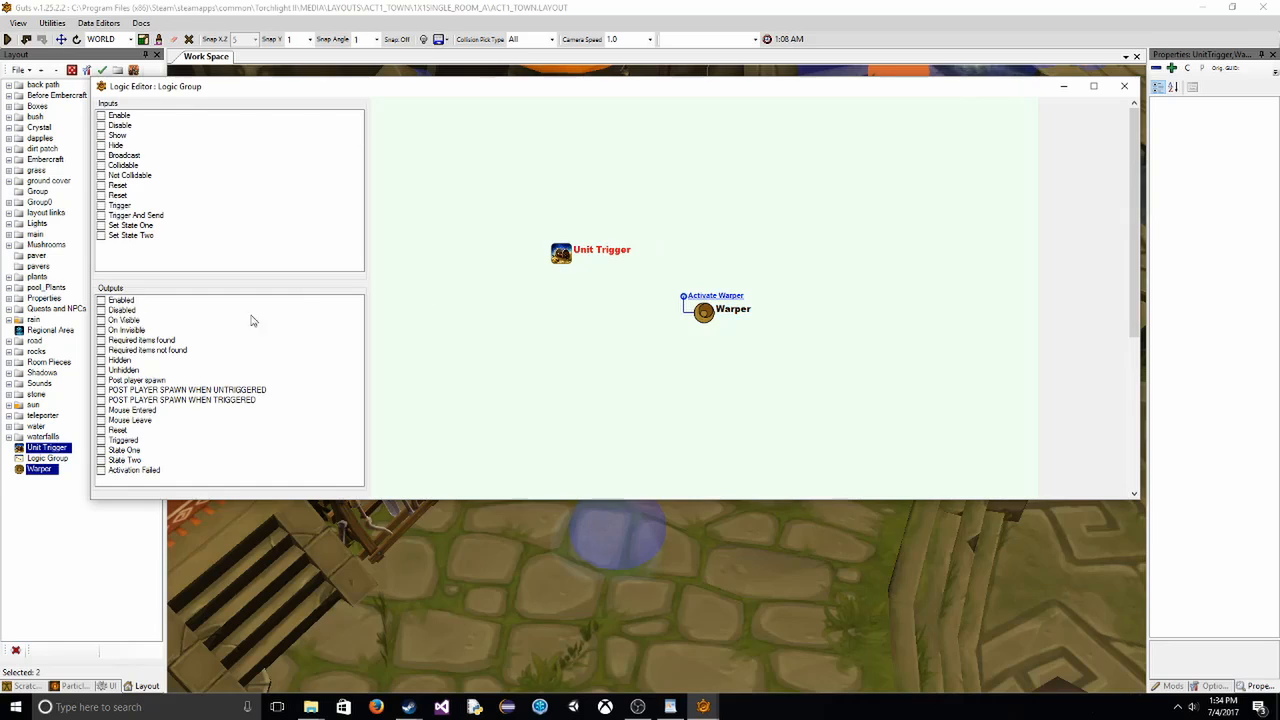
left_click(100, 440)
left_click(604, 311)
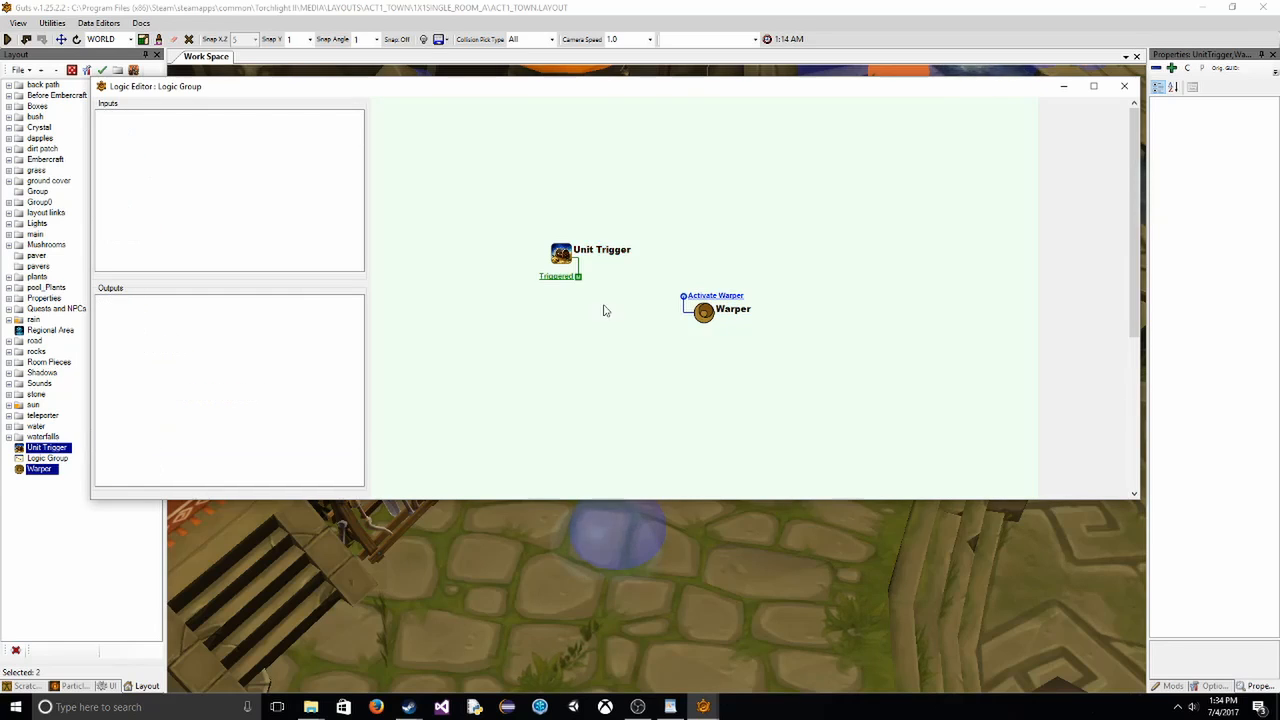
left_click_drag(577, 279, 680, 299)
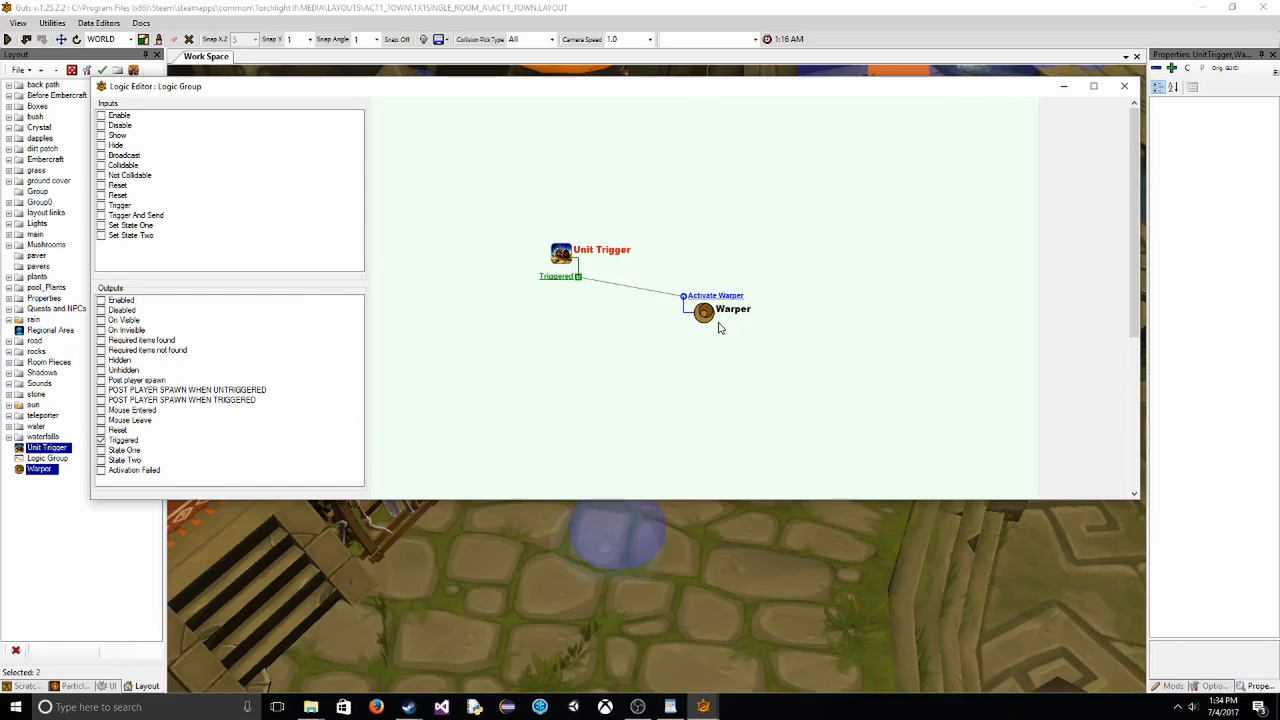
- Nudge the Unit Trigger node slightly away from the Warper and close the Logic Editor
left_click(704, 311)
left_click(576, 263)
left_click(597, 337)
left_click_drag(572, 264, 565, 258)
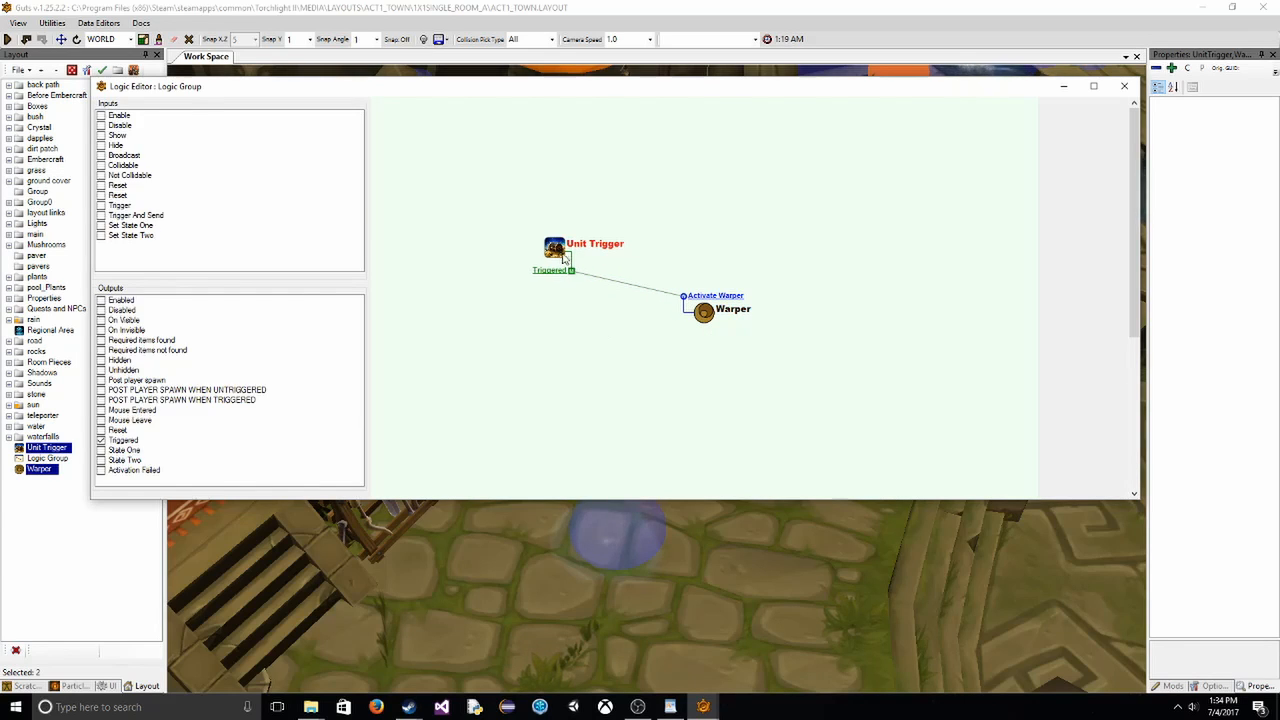
left_click(574, 316)
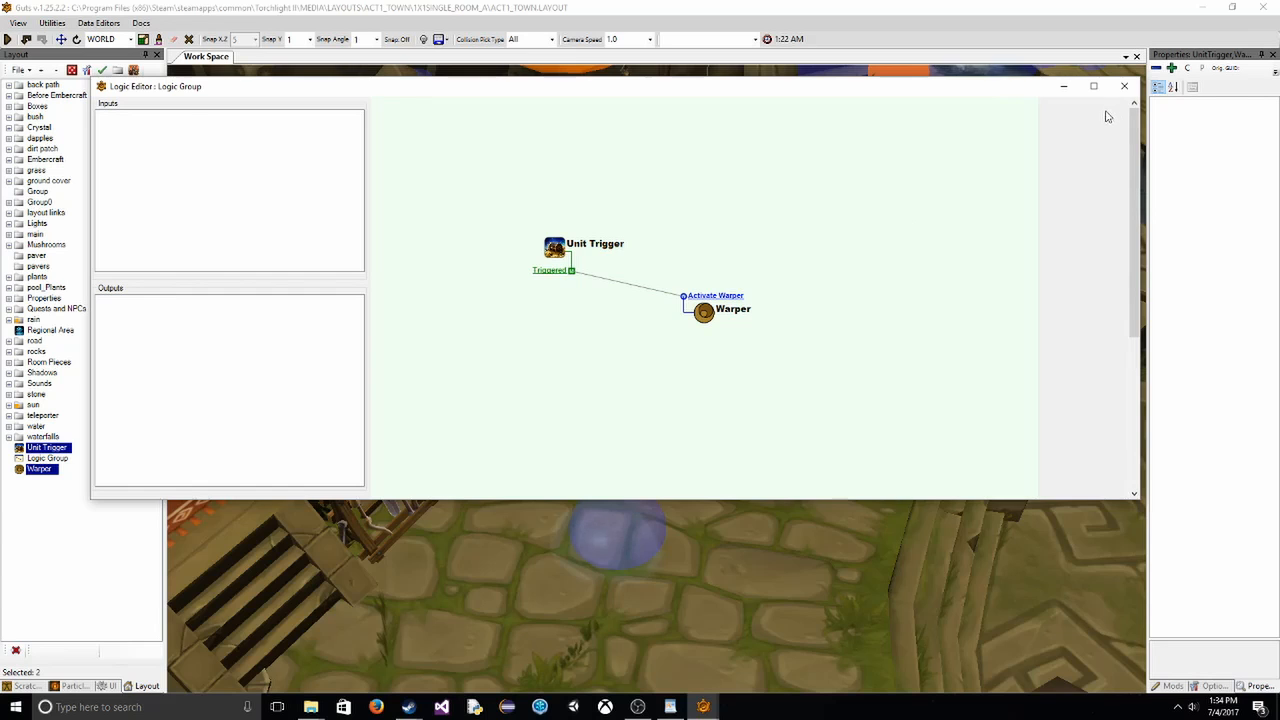
left_click(1125, 86)
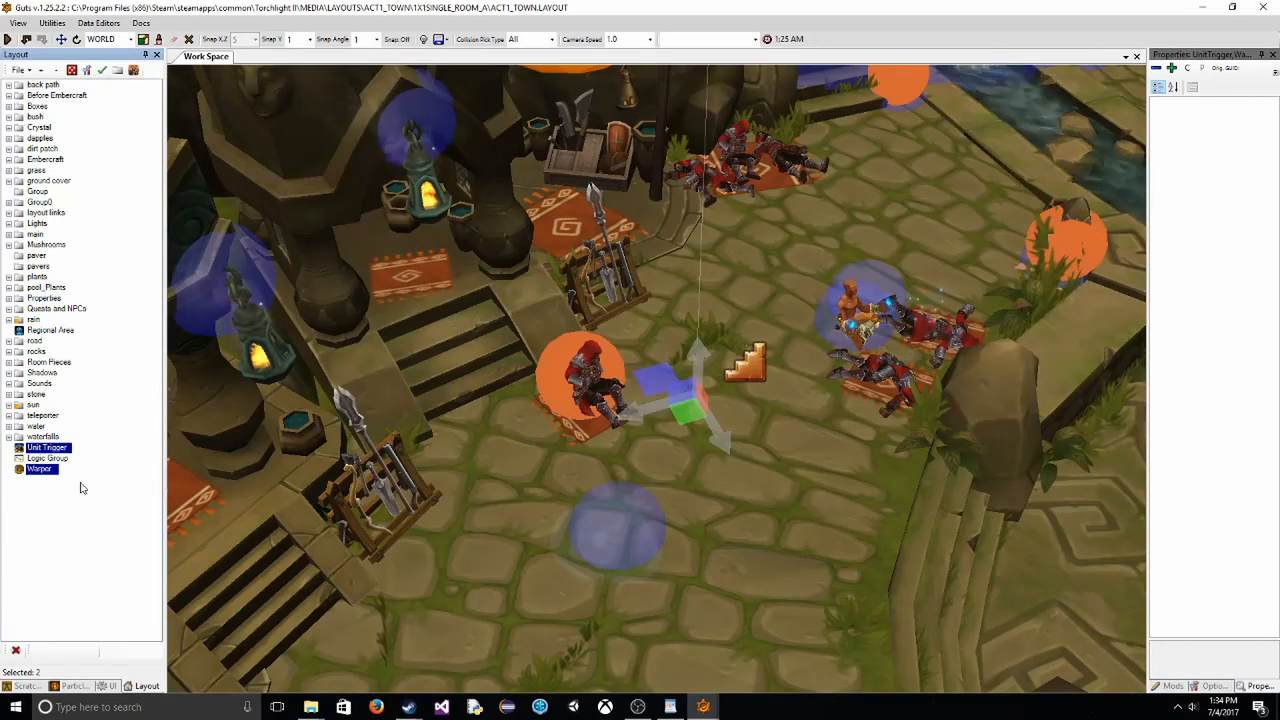
- Set the Warper's dungeon name to test0
left_click(40, 470)
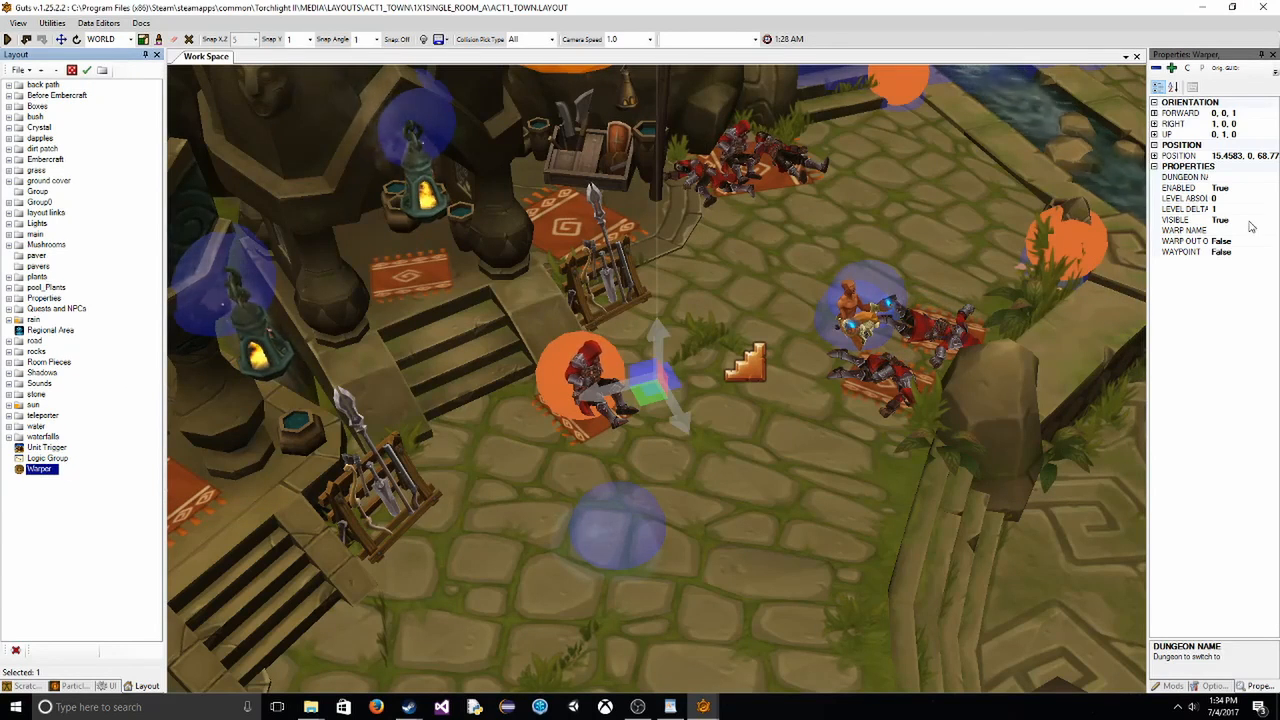
left_click(1250, 178)
type("test0")
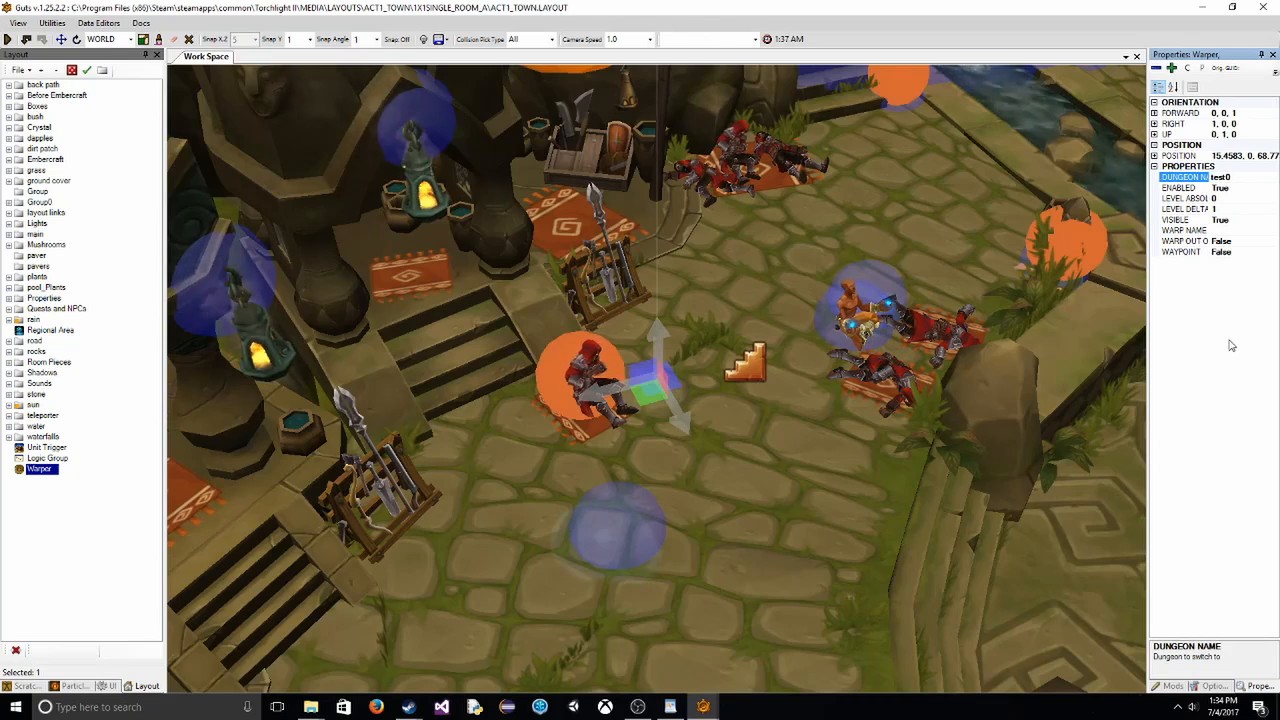
- Save the Act 1 town layout to the test0 mod directory instead of the base directory
left_click(19, 70)
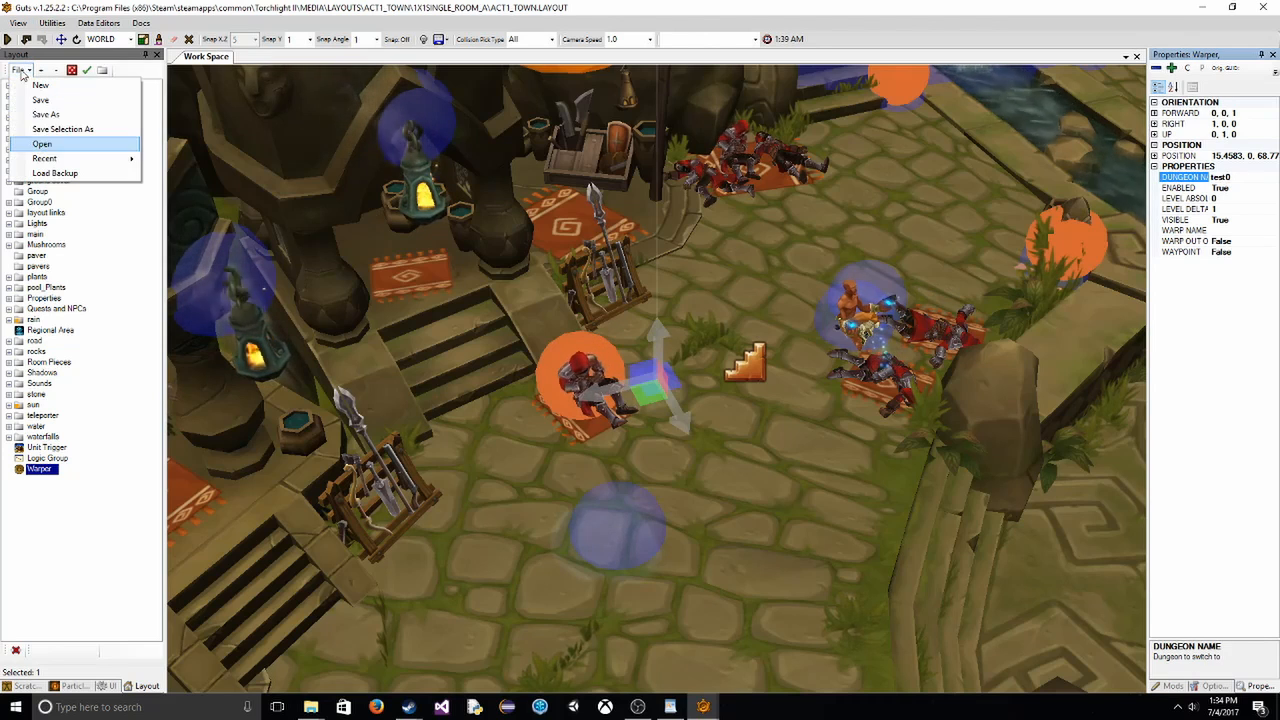
left_click(45, 101)
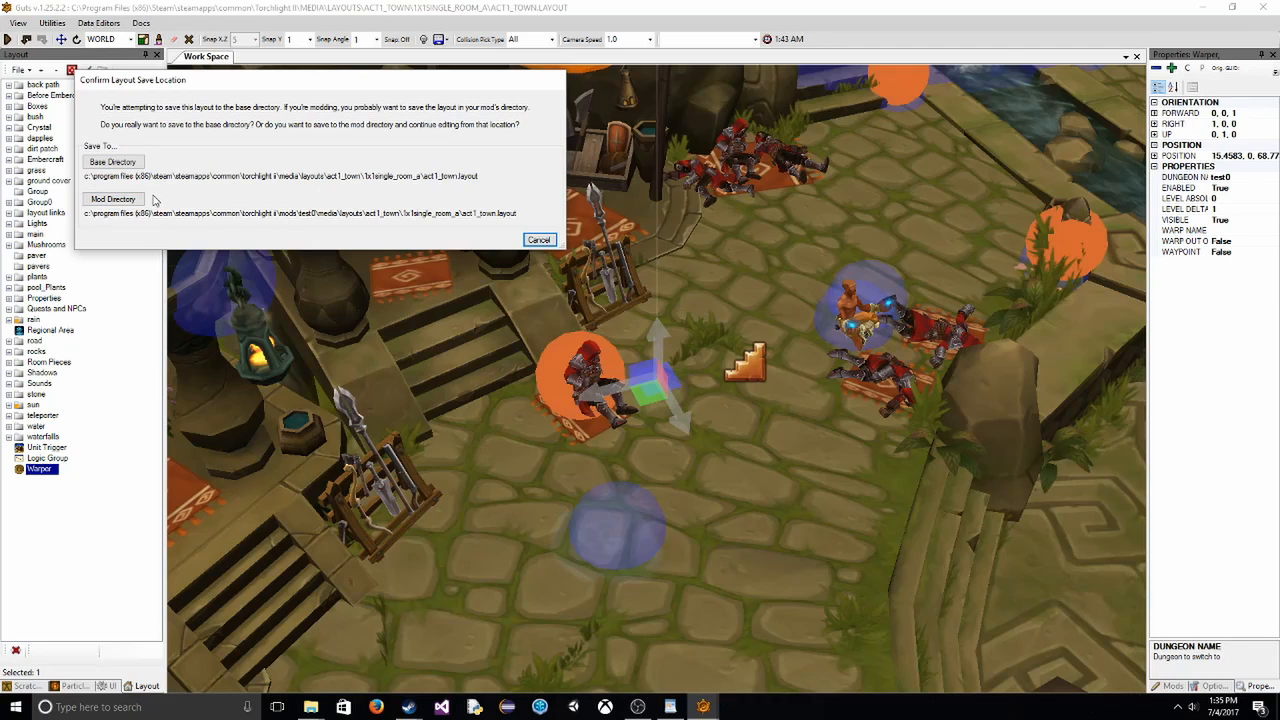
left_click(134, 203)
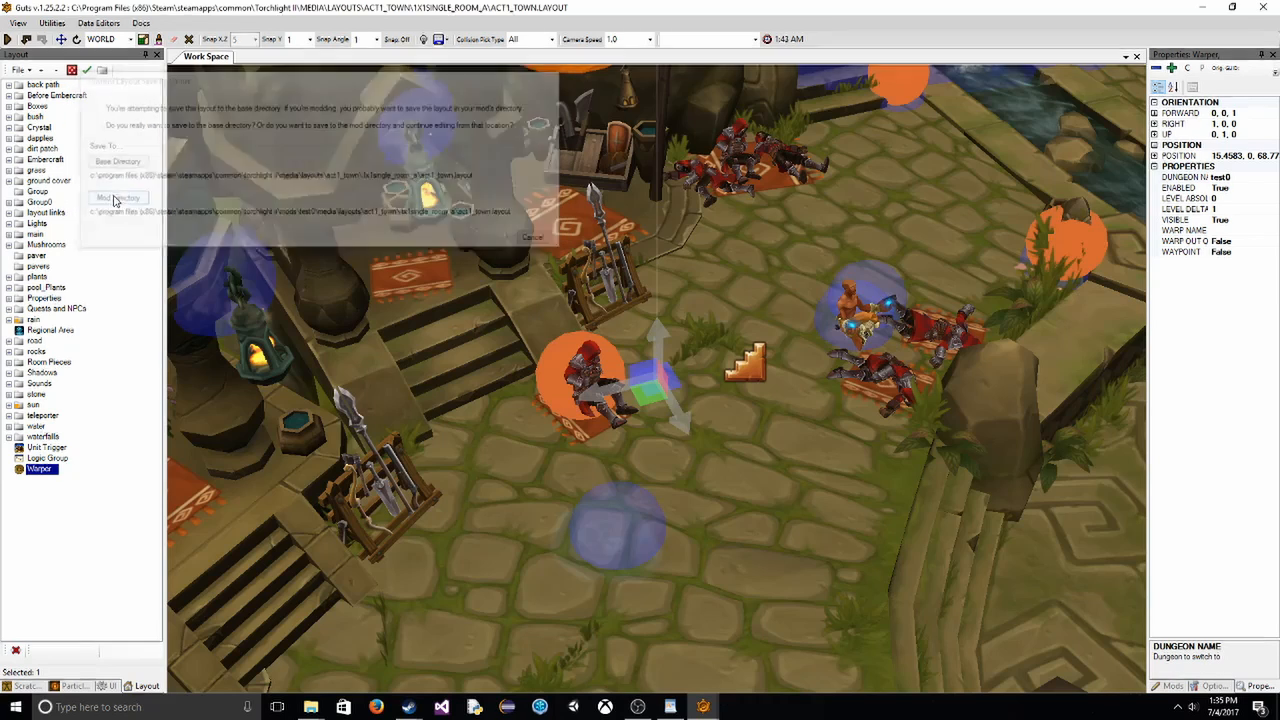
left_click(69, 505)
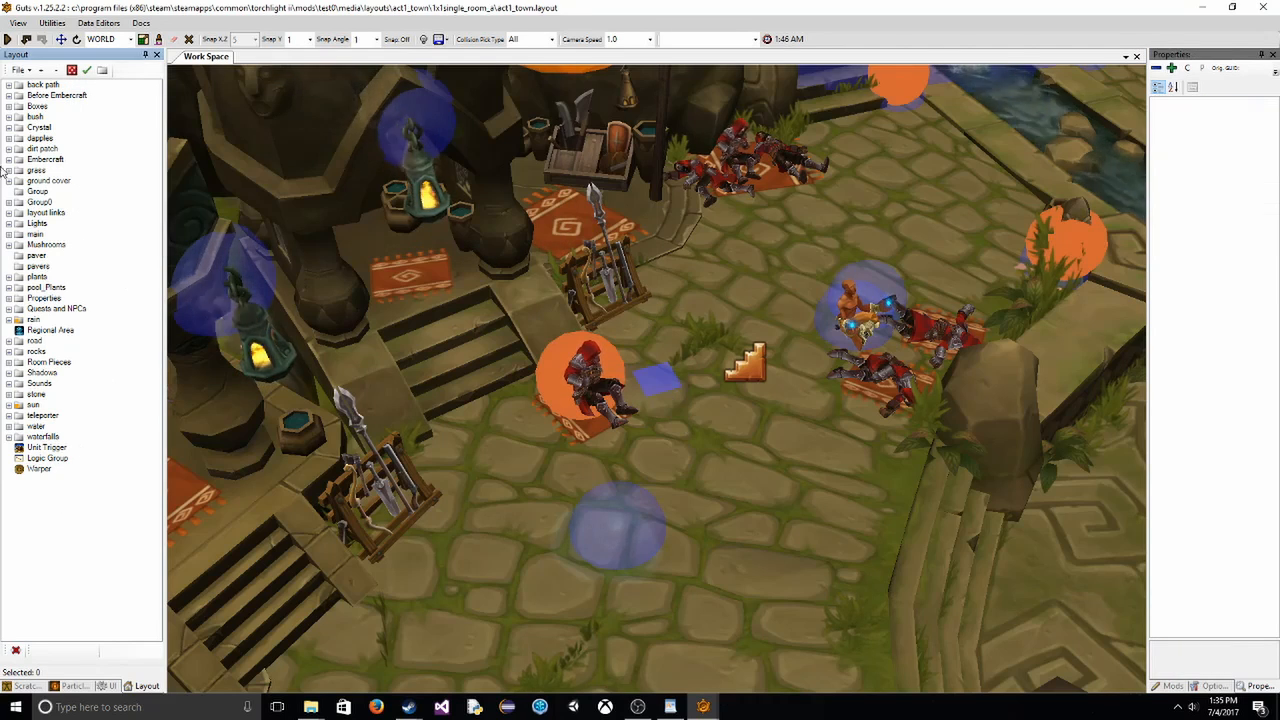
left_click(18, 70)
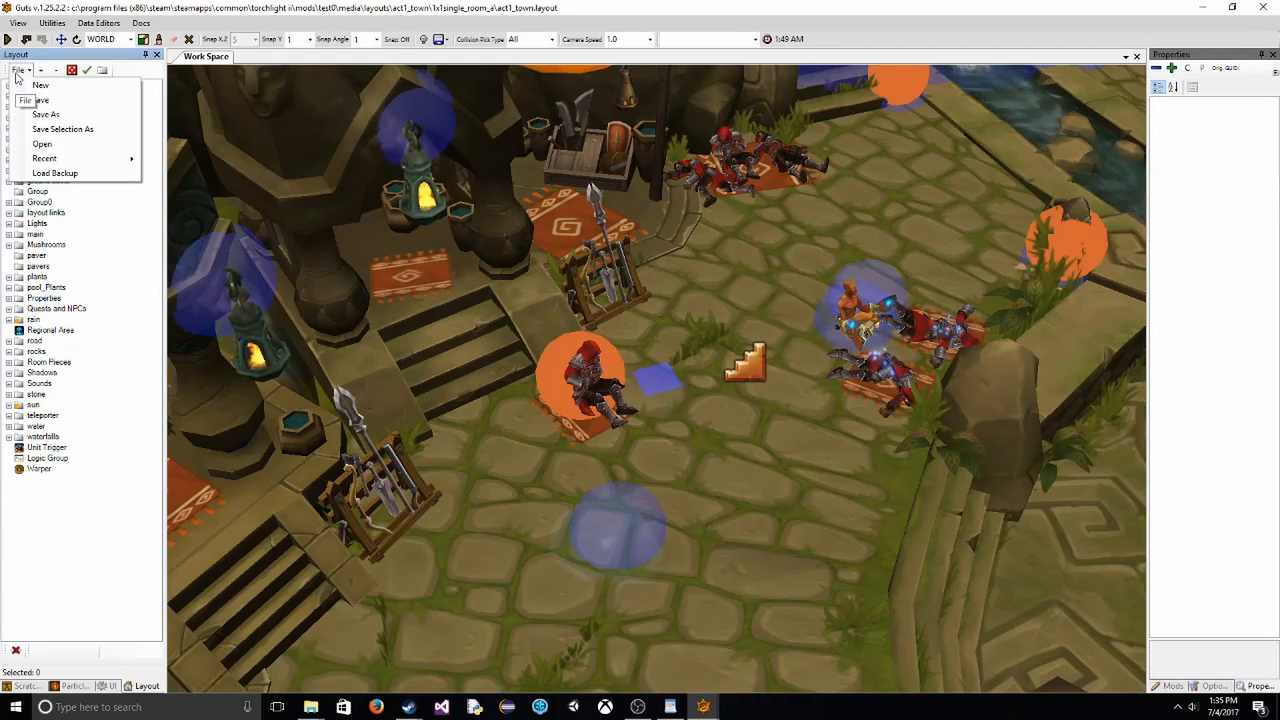
left_click(17, 71)
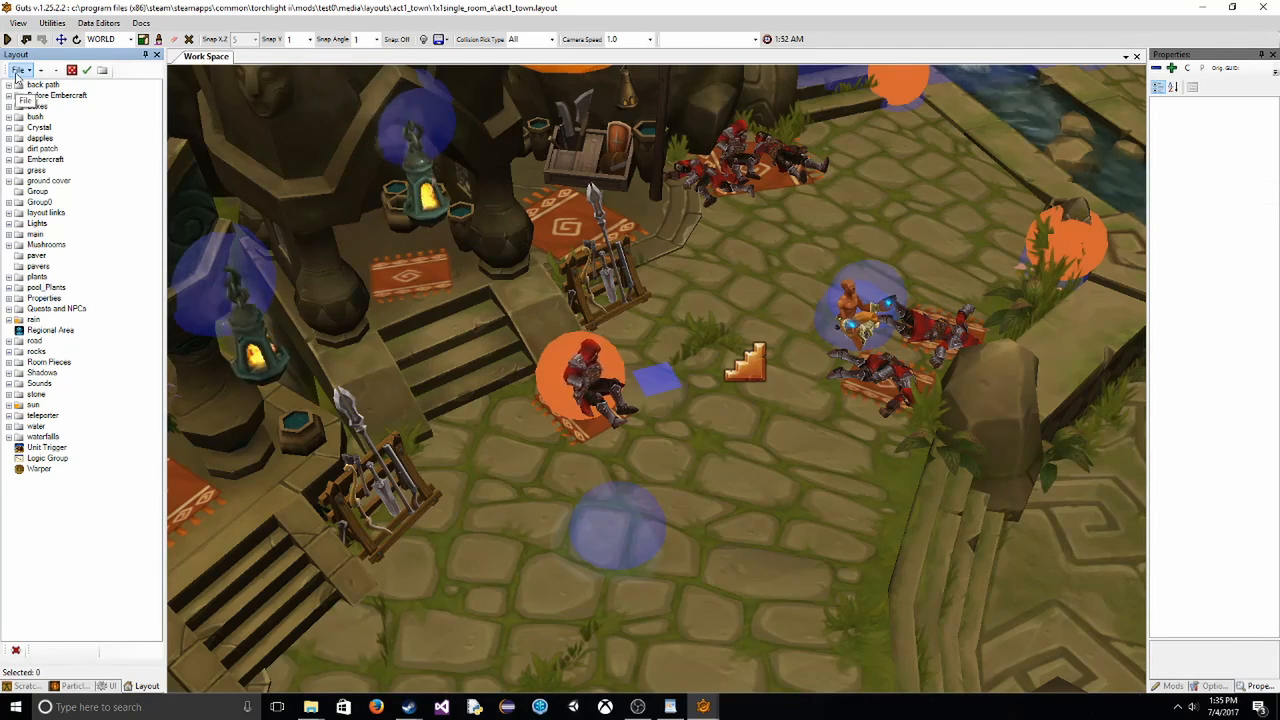
right_click_drag(546, 215, 568, 215)
scroll(600, 265, "down", 5)
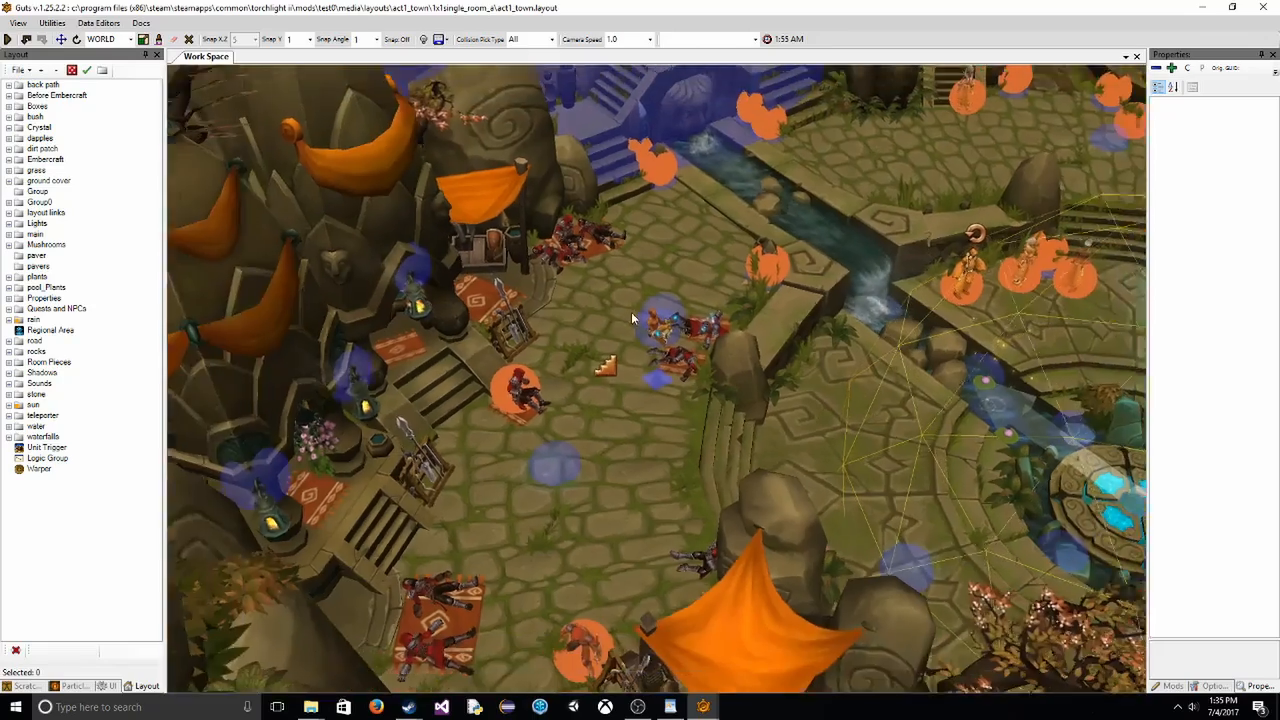
scroll(650, 335, "up", 5)
key("a")
scroll(659, 330, "up", 5)
key("s")
scroll(661, 331, "down", 5)
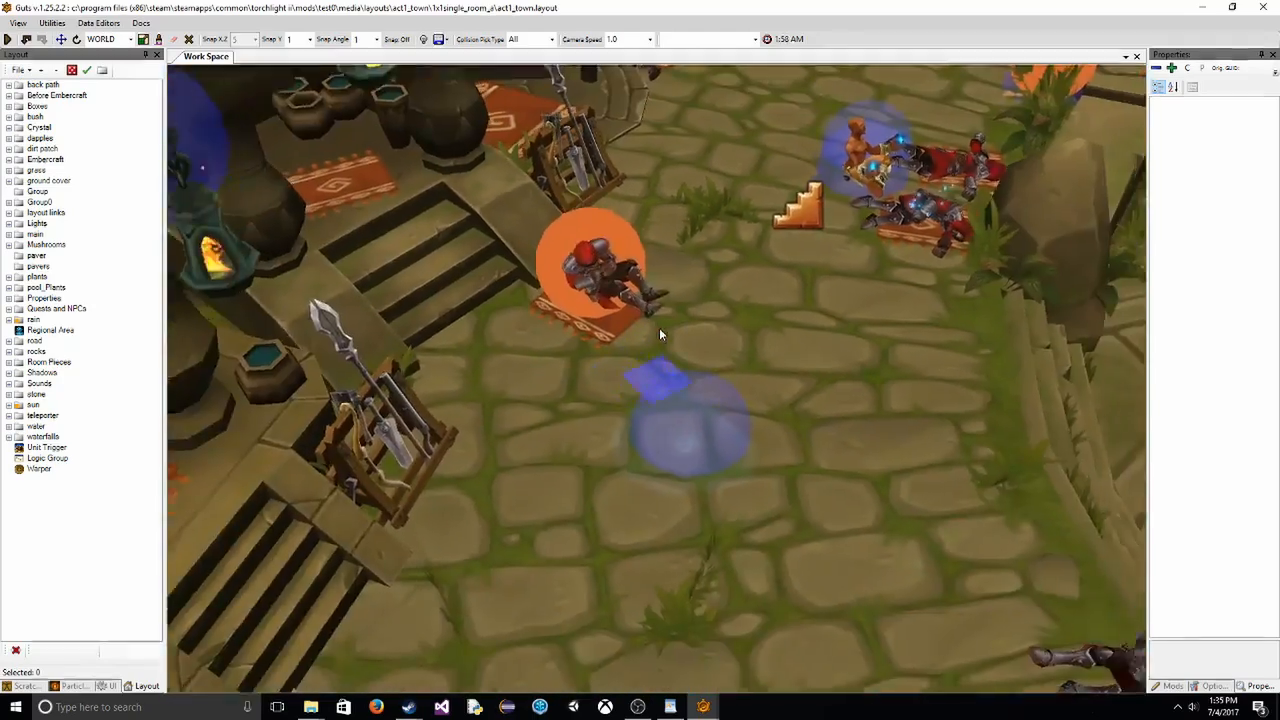
key("w")
key("d")
scroll(659, 330, "up", 6)
scroll(657, 328, "down", 3)
key("a")
key("s")
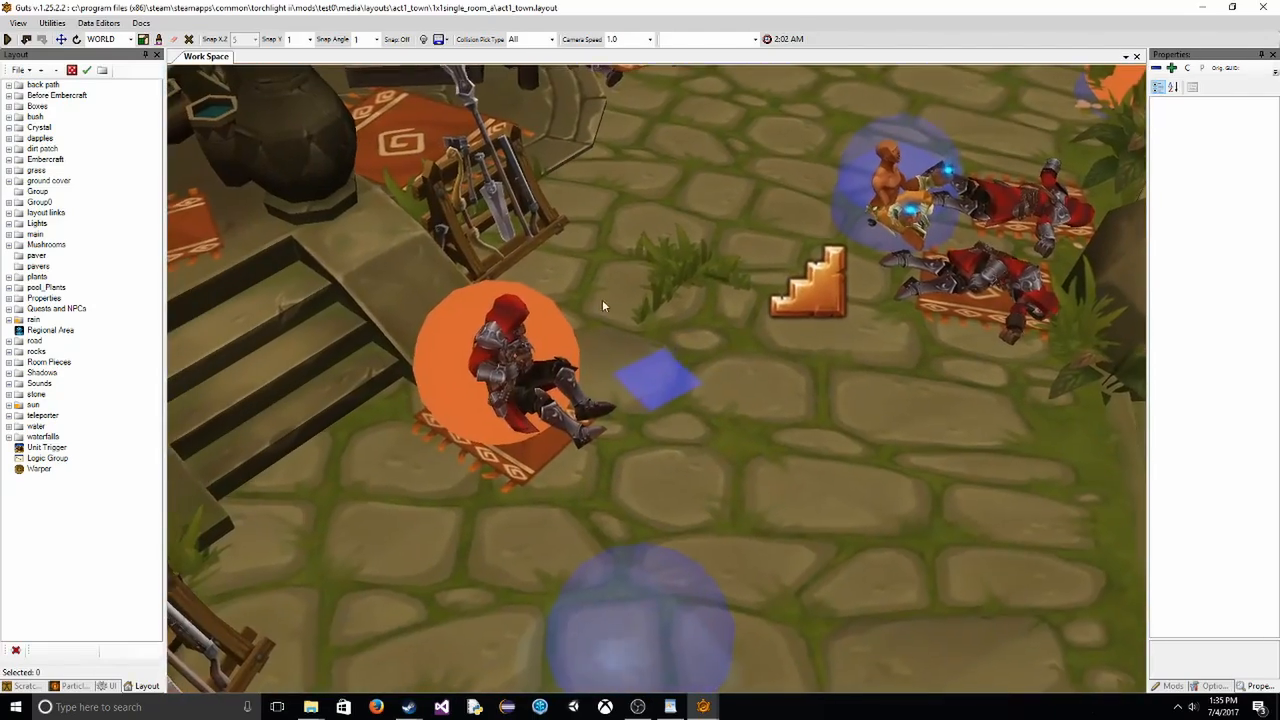
key("w")
key("d")
scroll(582, 271, "down", 3)
key("s")
key("w")
key("a")
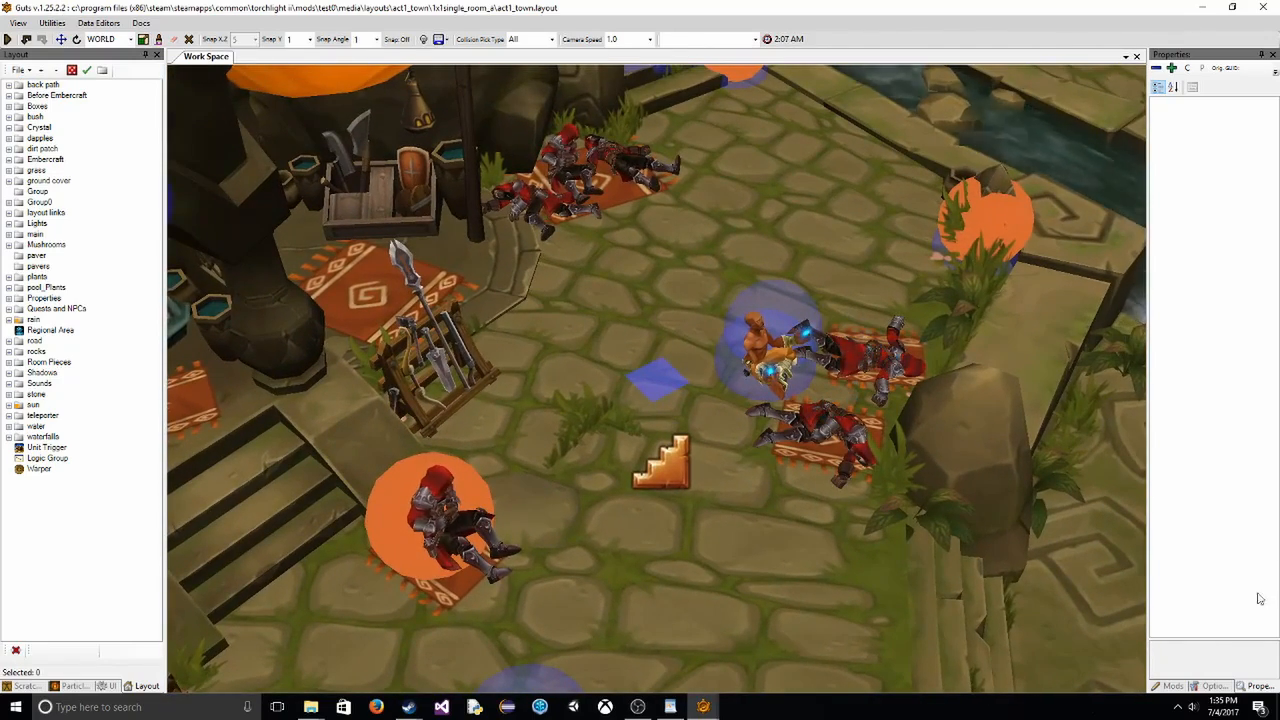
- Build the test0 mod package without publishing to Steam, and close the Mod Package And Publish window
left_click(1174, 688)
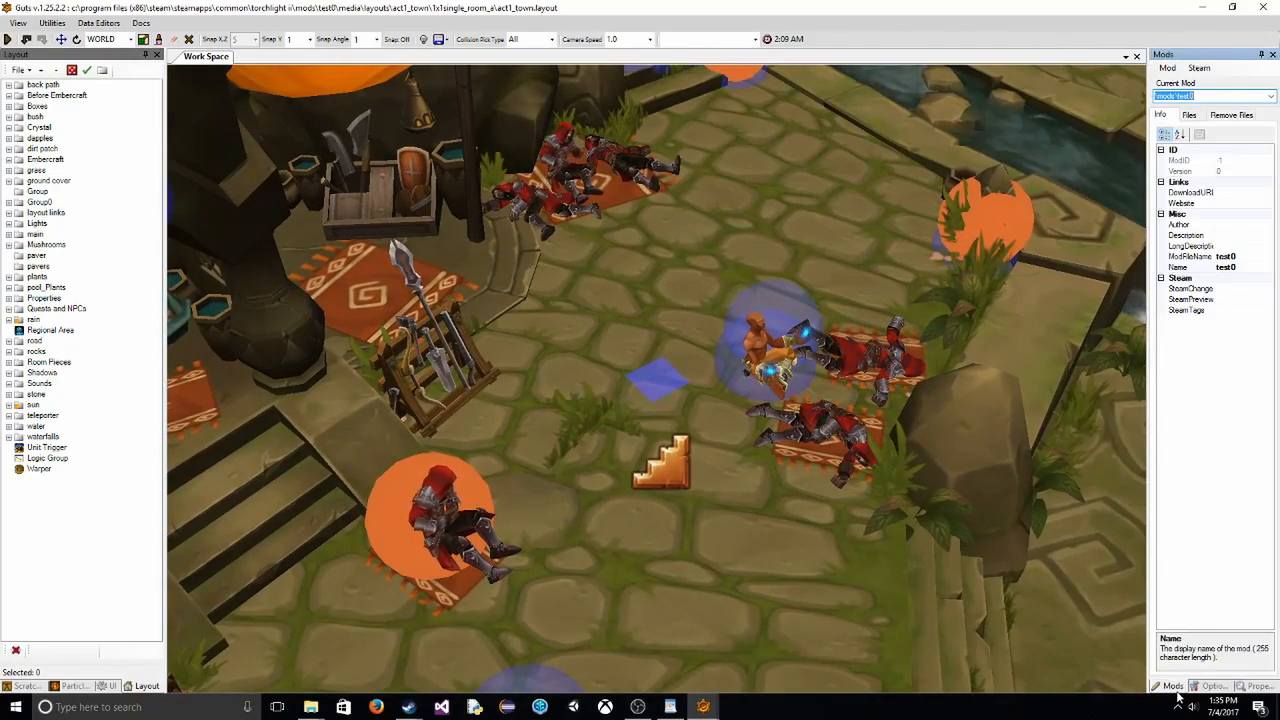
left_click(1167, 67)
left_click(1200, 110)
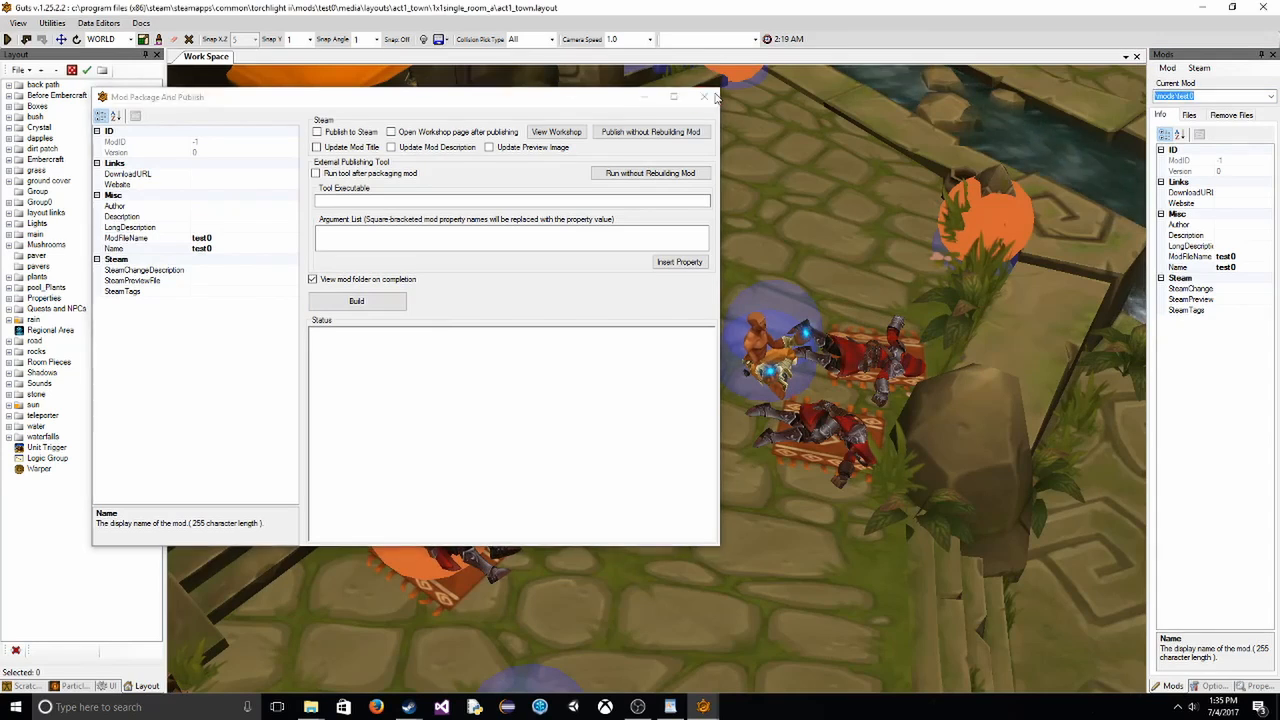
left_click(704, 96)
left_click(1167, 67)
left_click(1175, 112)
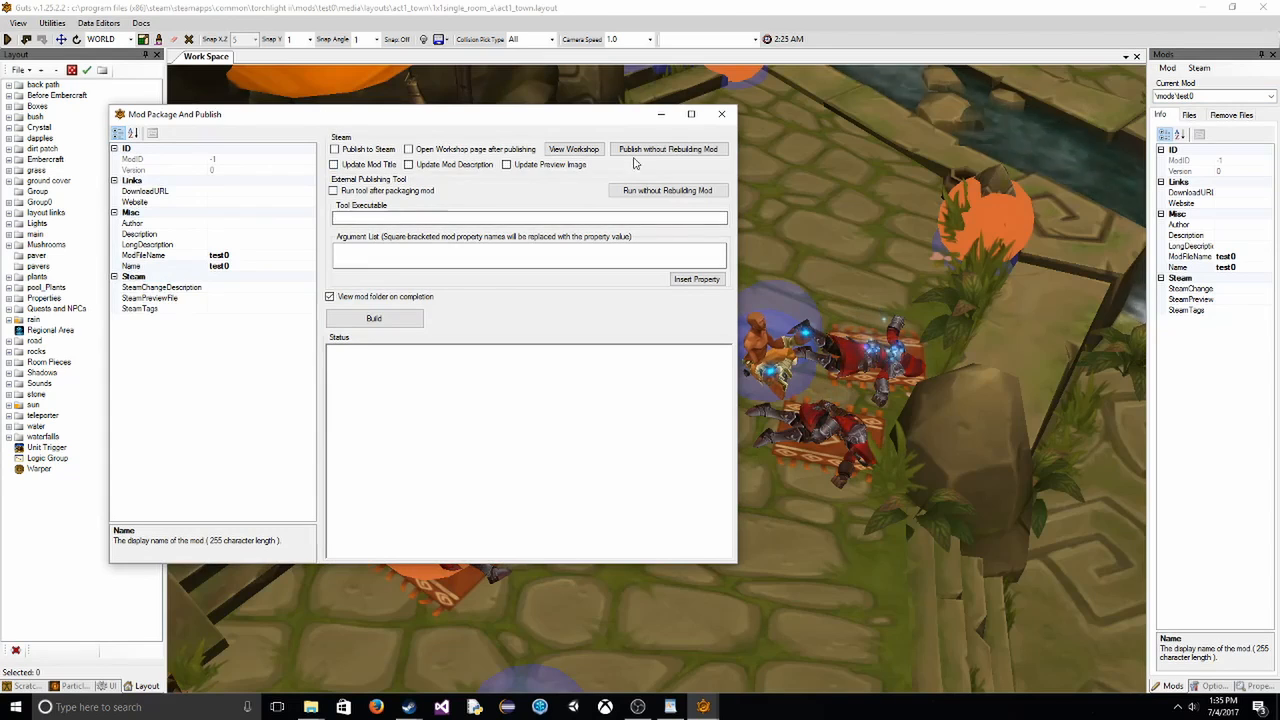
left_click(373, 320)
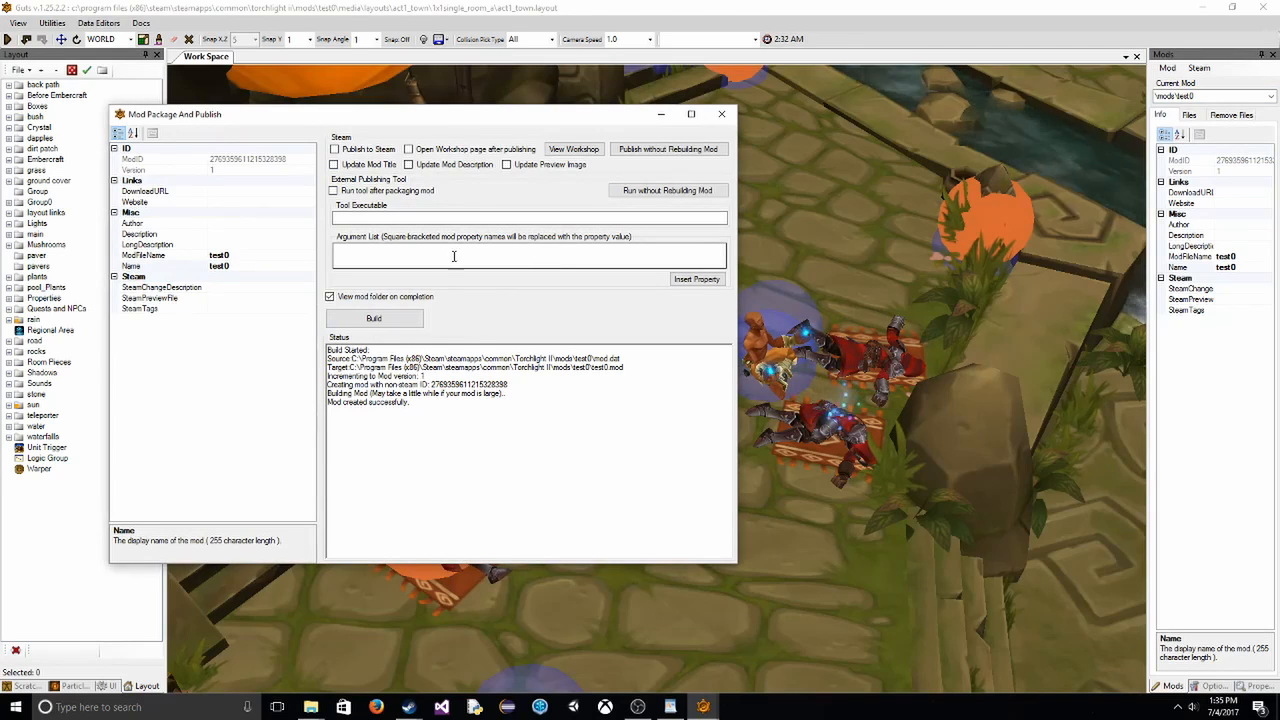
left_click(712, 116)
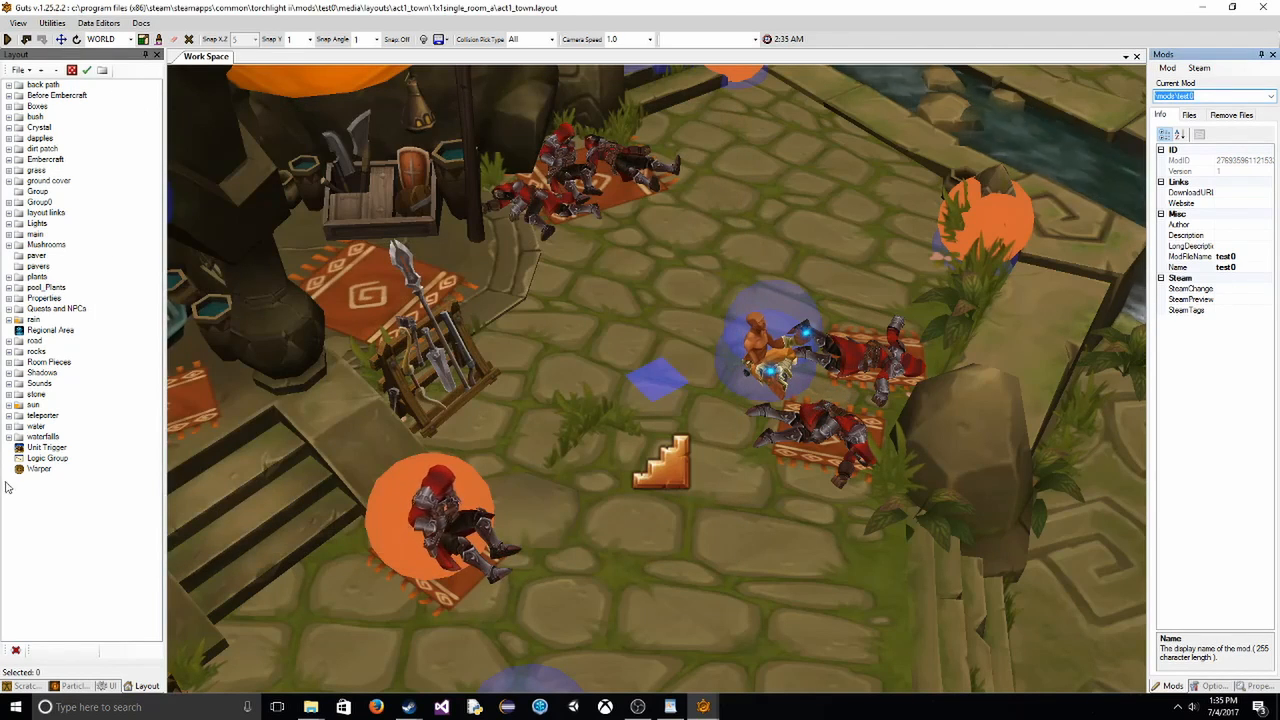
- Review the logic group's link between the Unit Trigger and the Warper, and close the Logic Editor
left_click(46, 461)
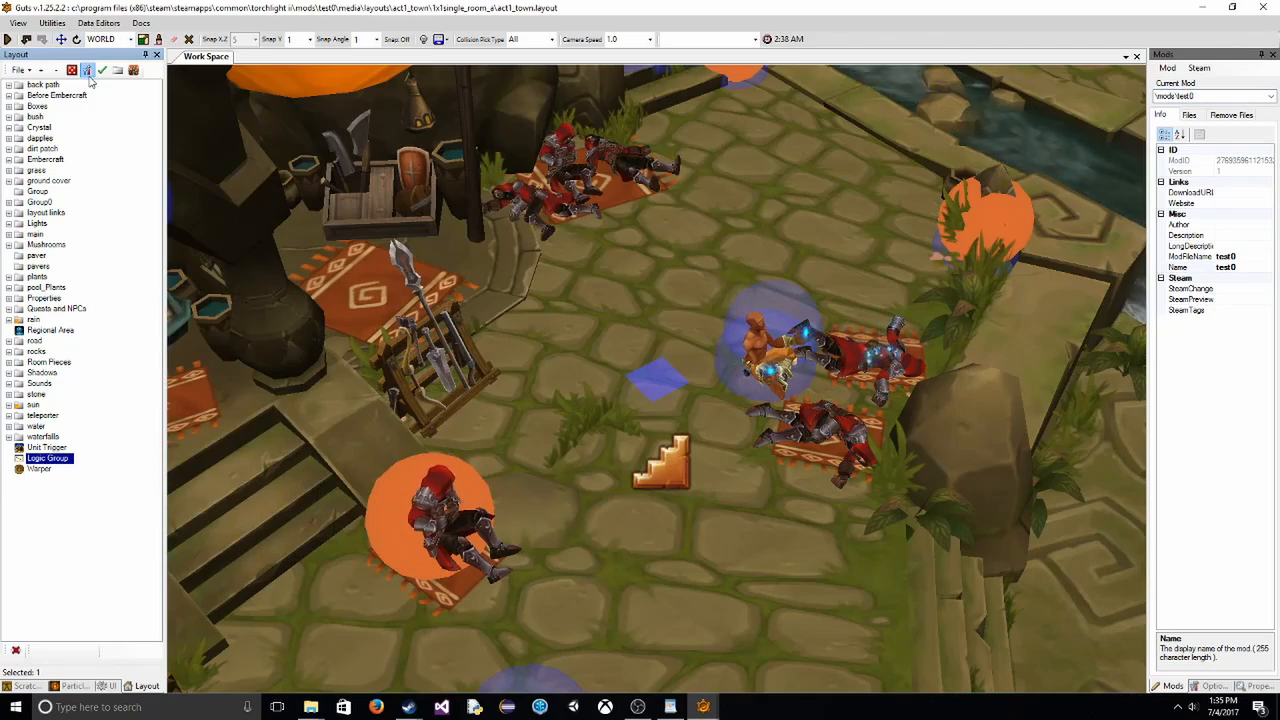
double_click(47, 459)
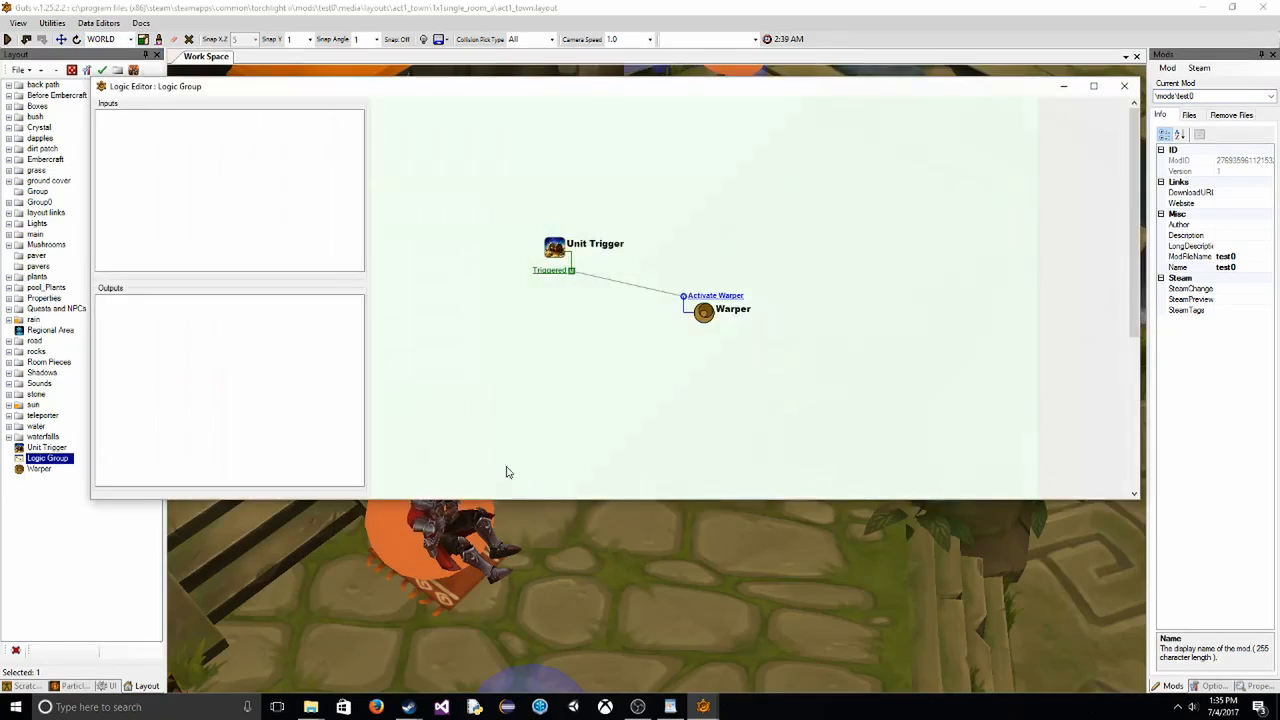
left_click(1124, 86)
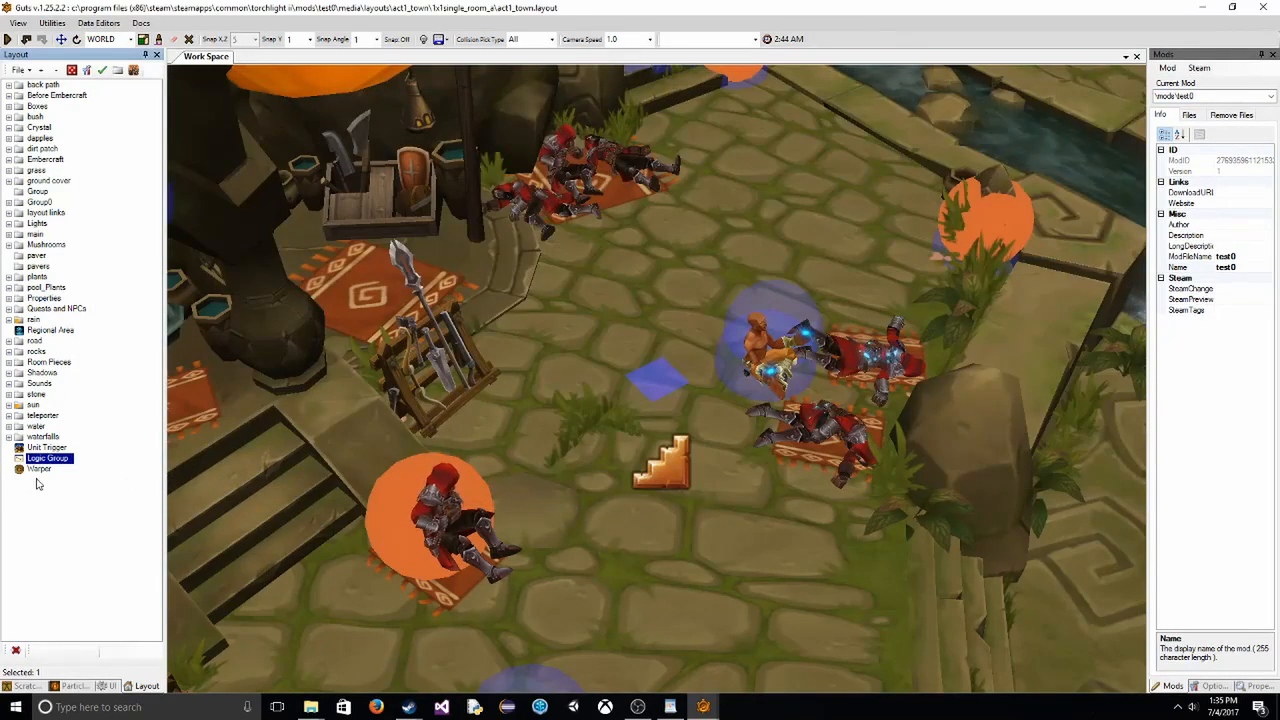
- Check the Warper's properties, including its dungeon name
left_click(38, 469)
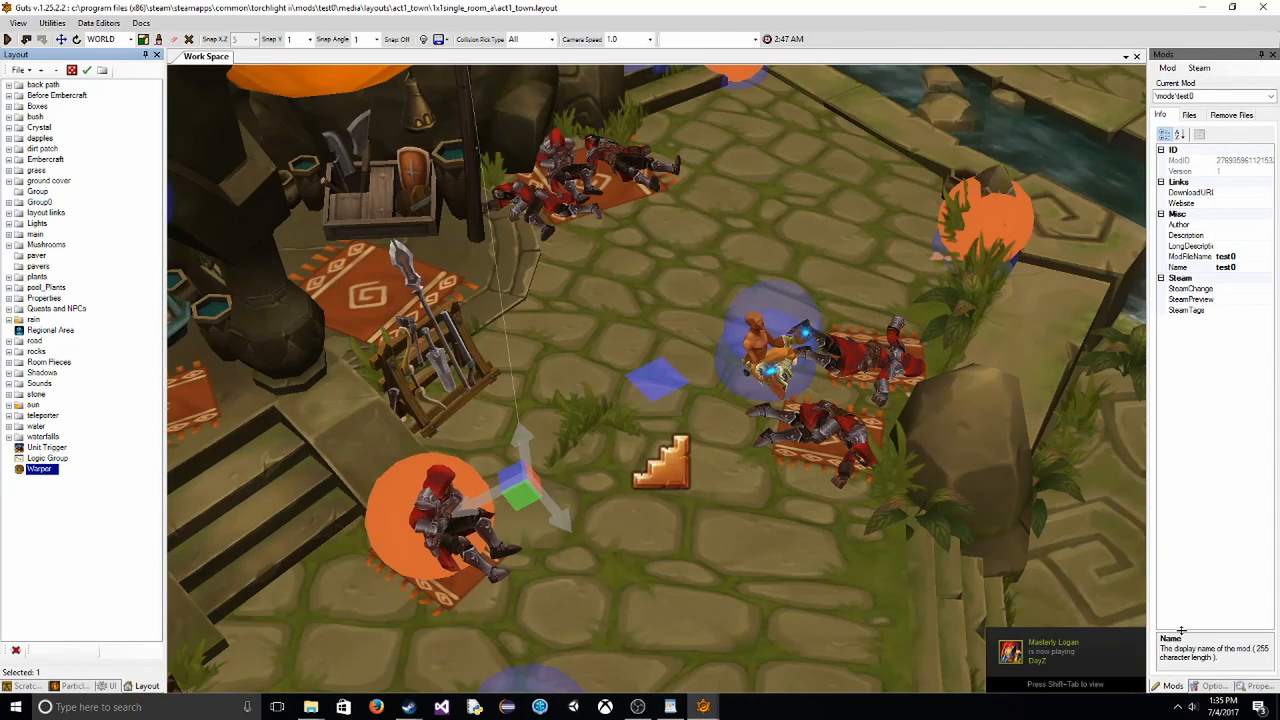
left_click(1257, 686)
left_click(519, 446)
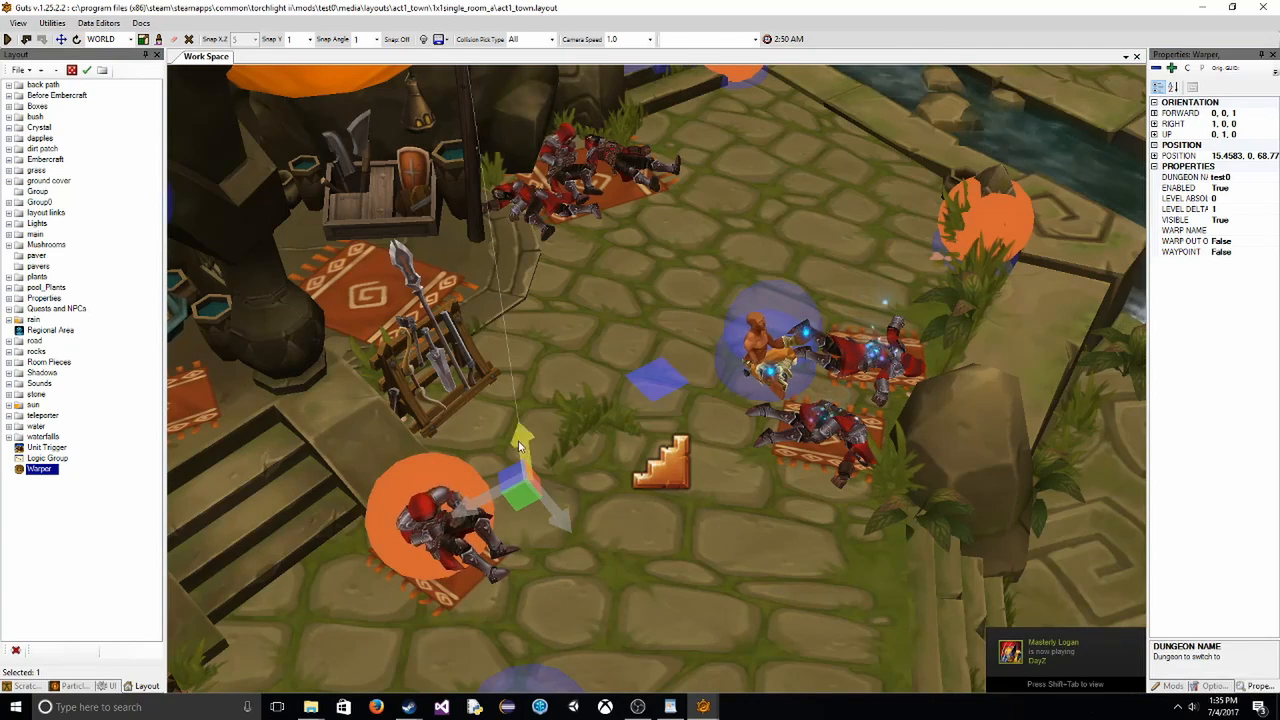
- Review the test0 dungeon's parent town, stratum and rule set in the dungeon editor, and close it
left_click(98, 22)
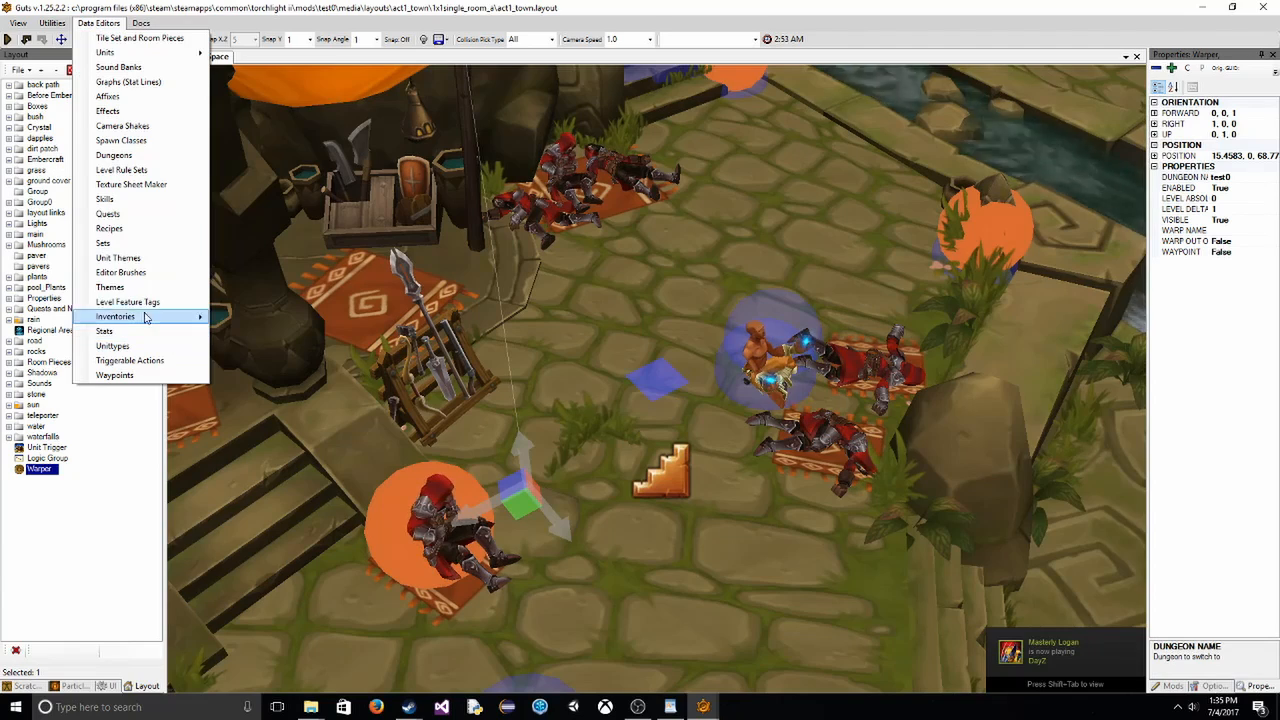
left_click(135, 163)
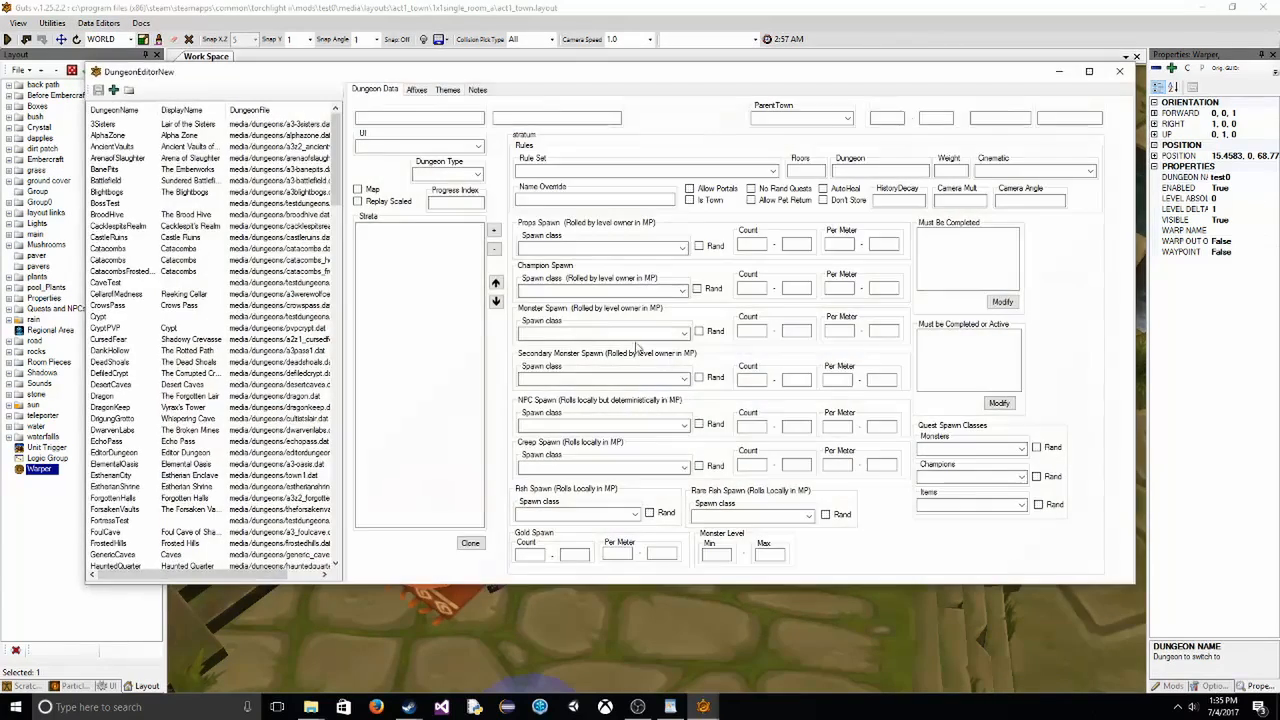
left_click_drag(334, 148, 334, 500)
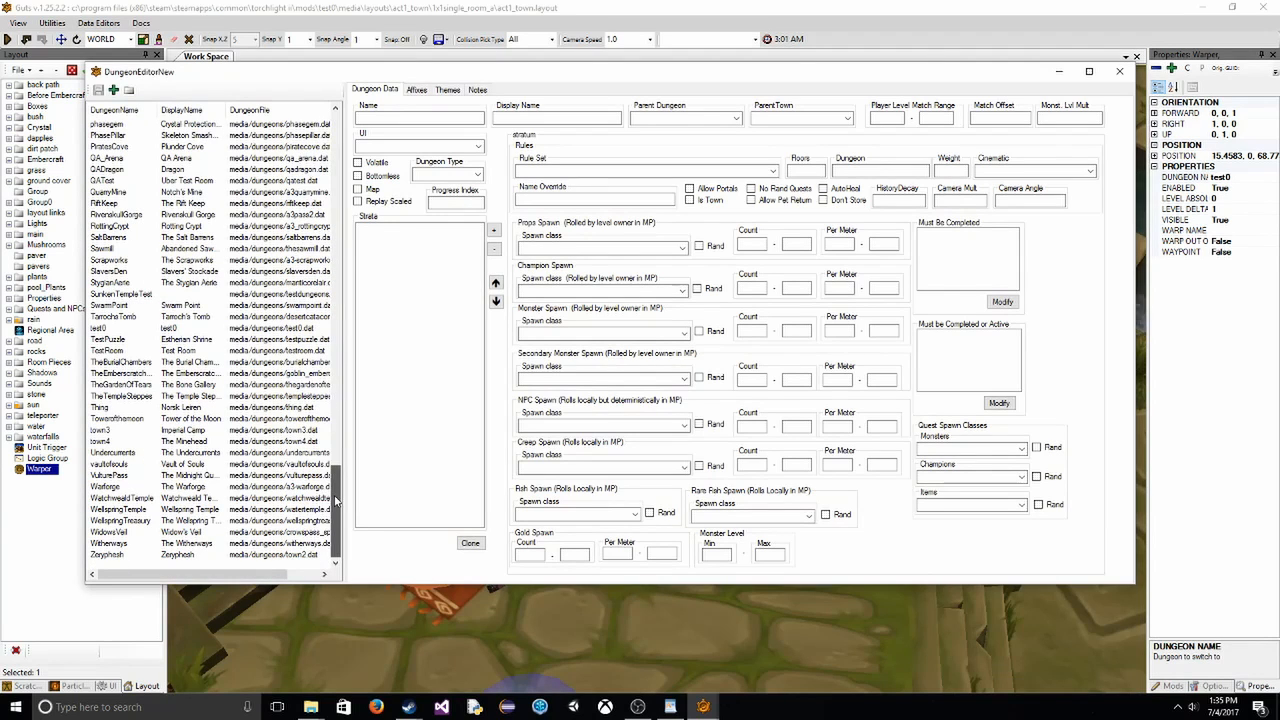
left_click(112, 318)
left_click(112, 329)
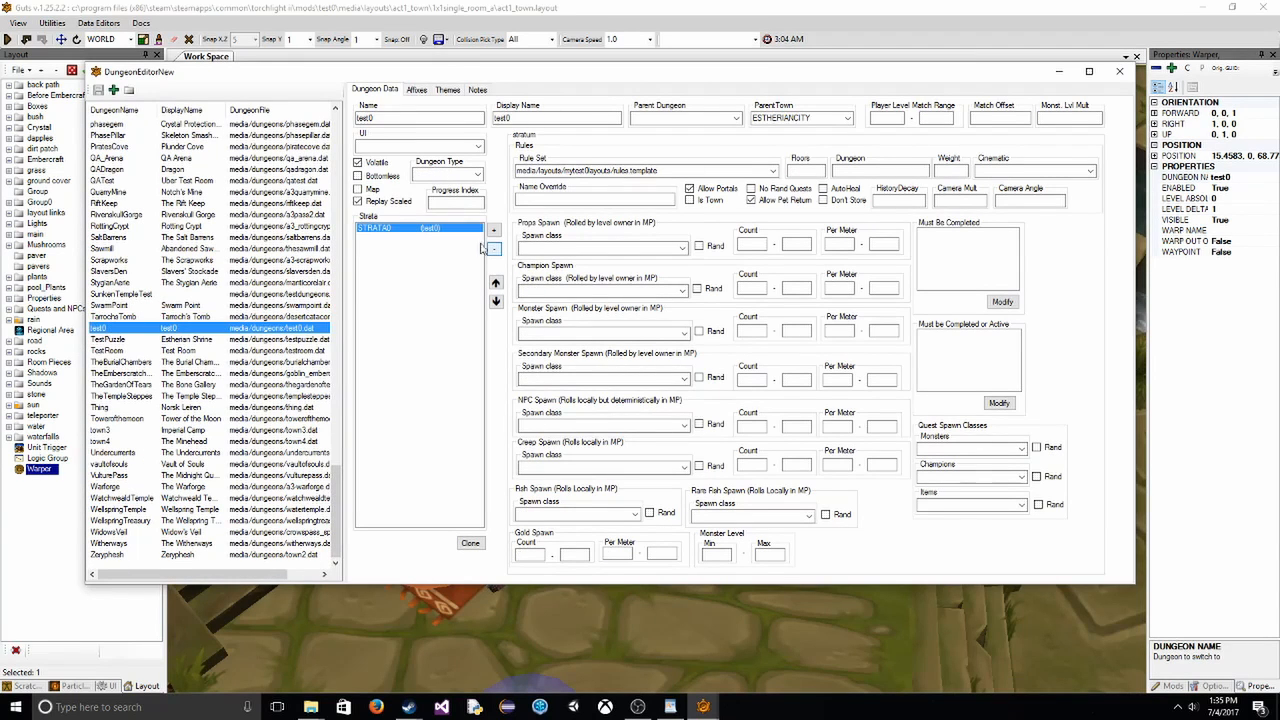
left_click(399, 229)
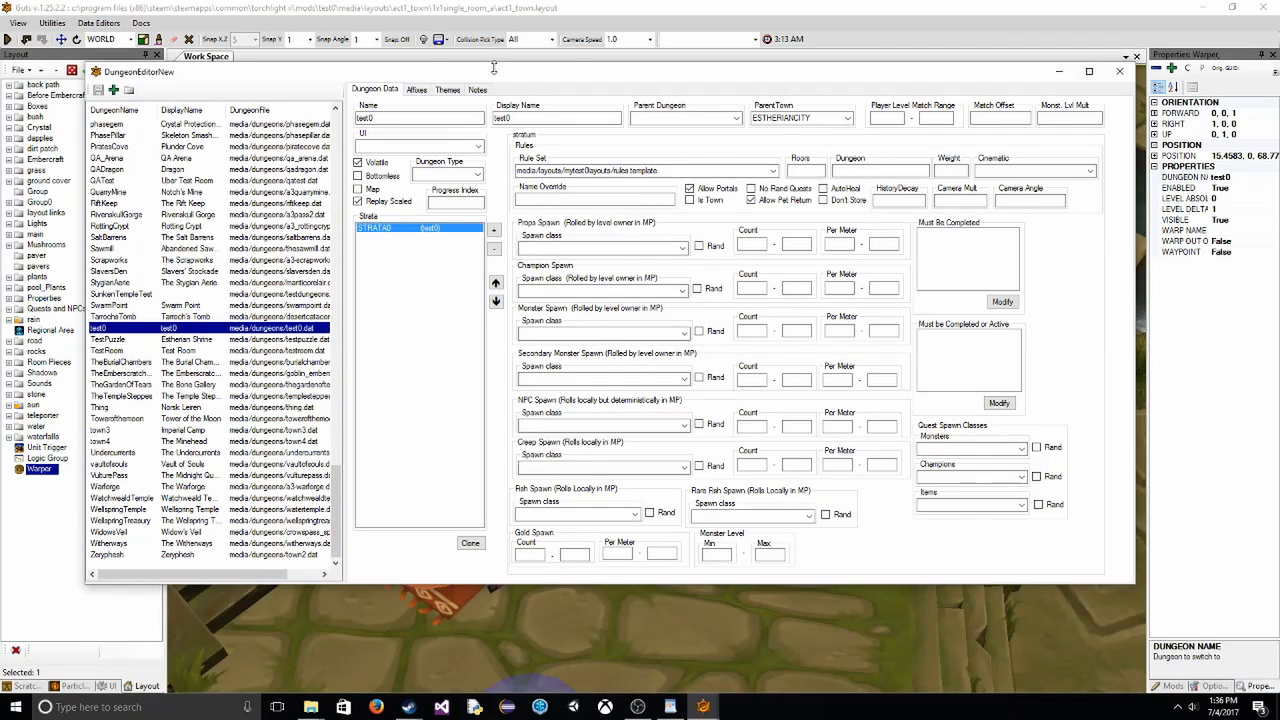
left_click(1119, 71)
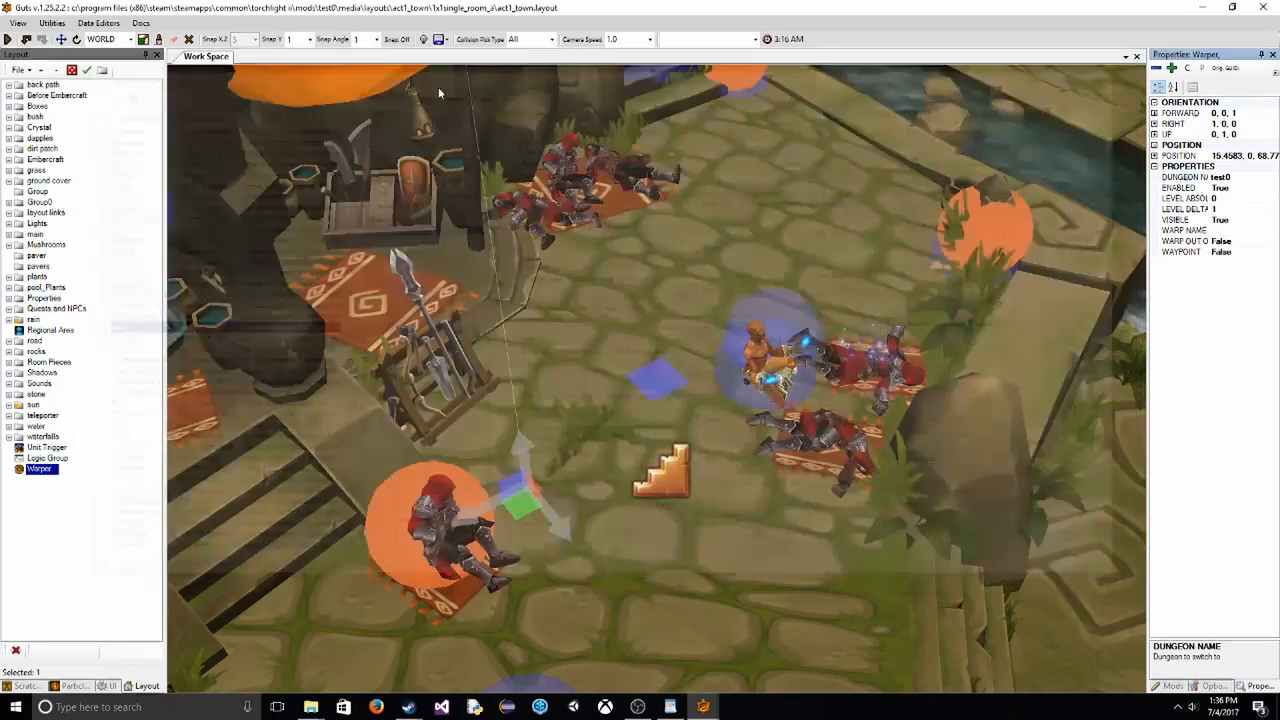
- Review the data, chunk types and explicit layout of the mytest0layouts rule set, and close the Level Rule Set Editor
left_click(52, 22)
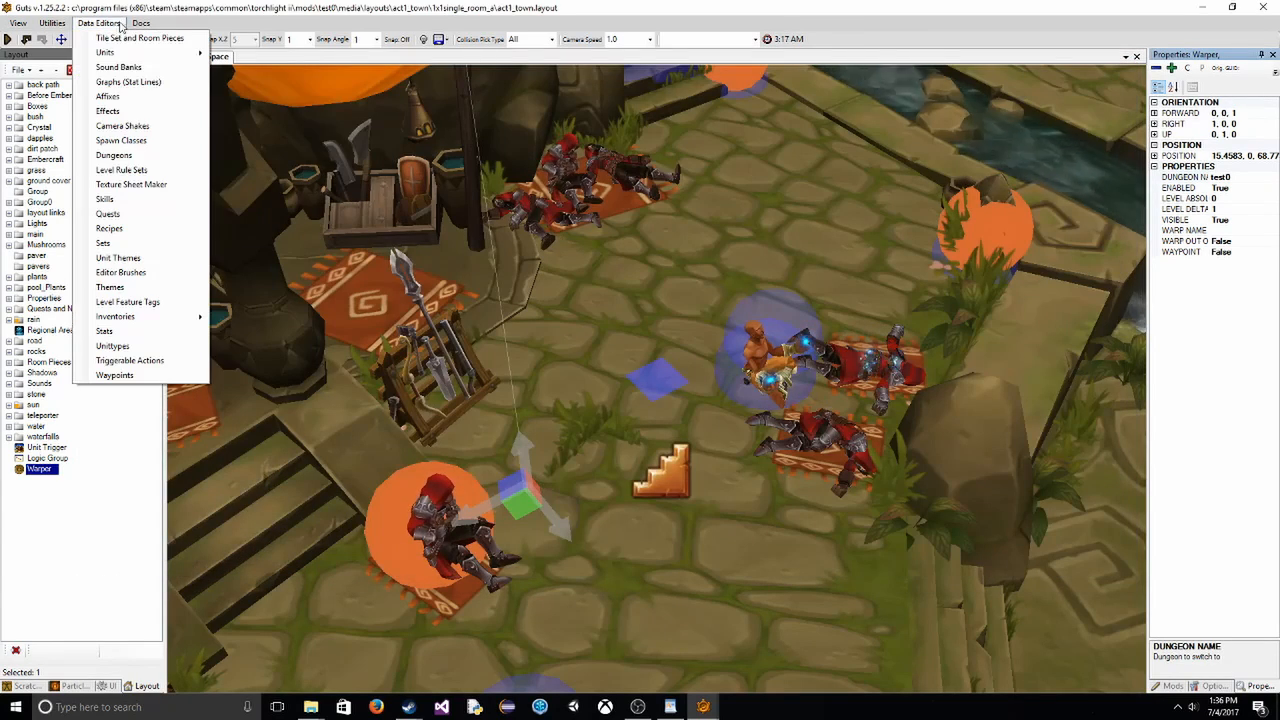
left_click(139, 177)
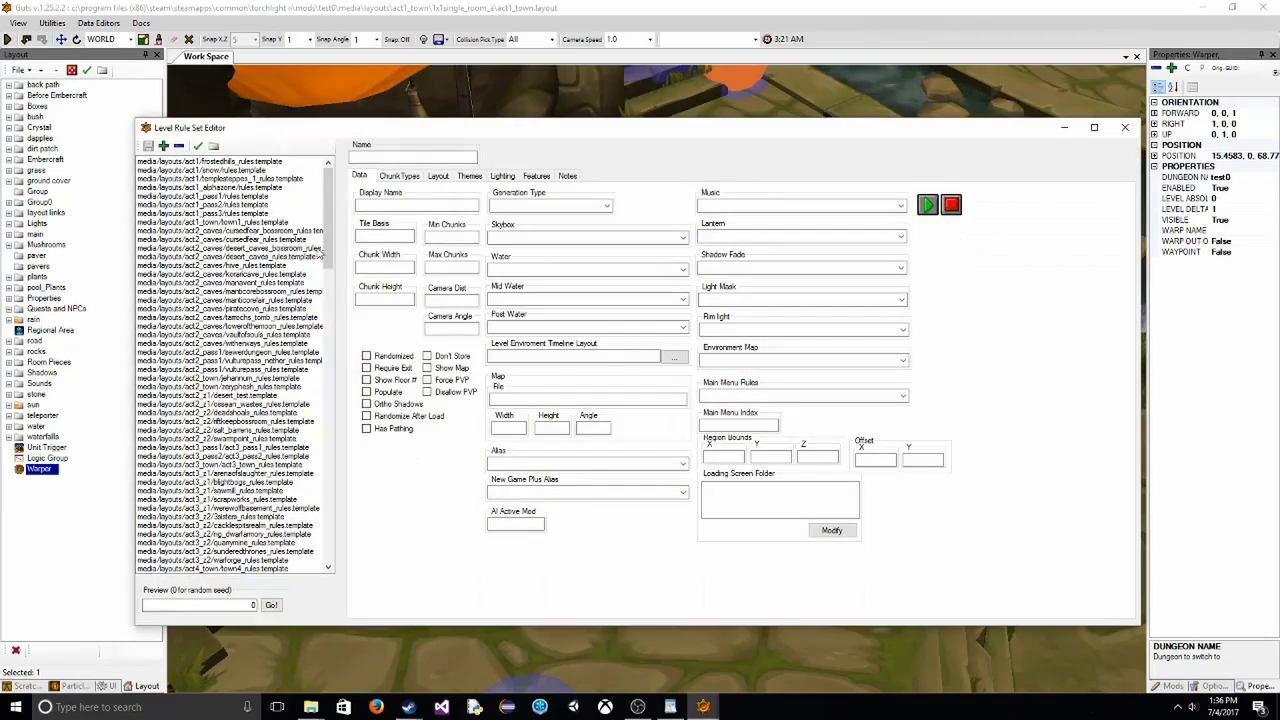
left_click_drag(326, 225, 337, 535)
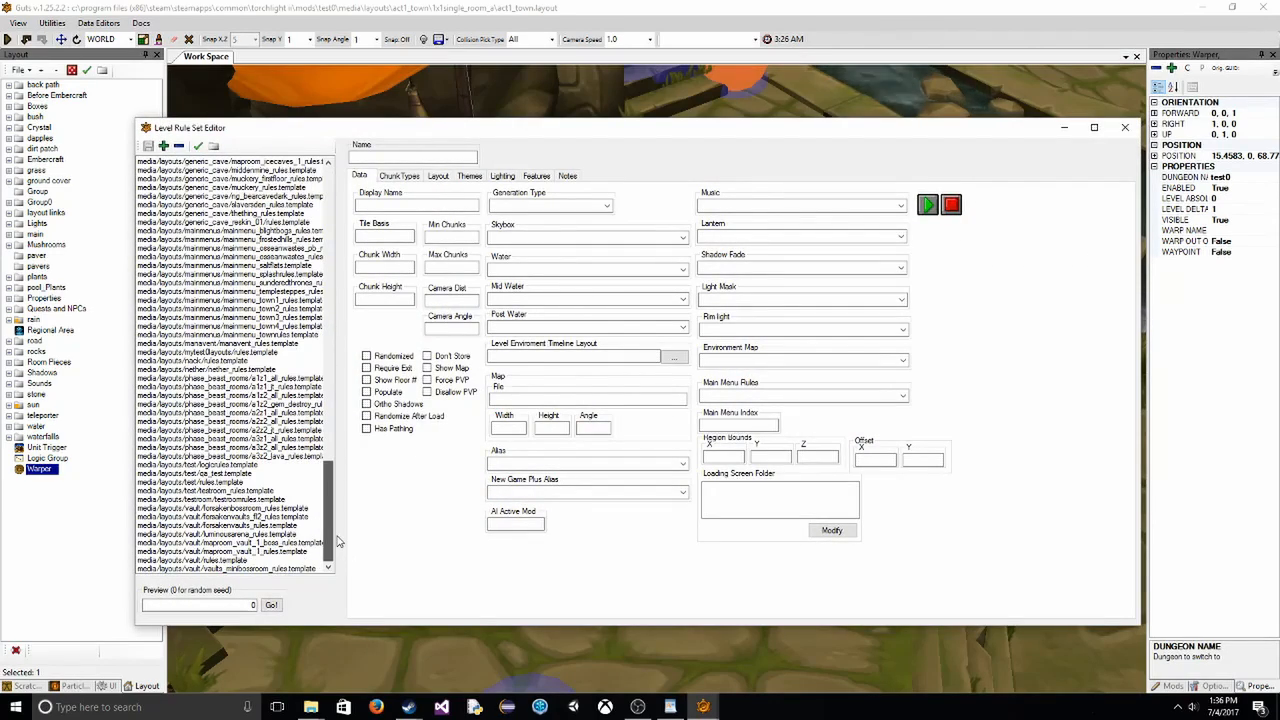
scroll(258, 484, "up", 2)
left_click(258, 466)
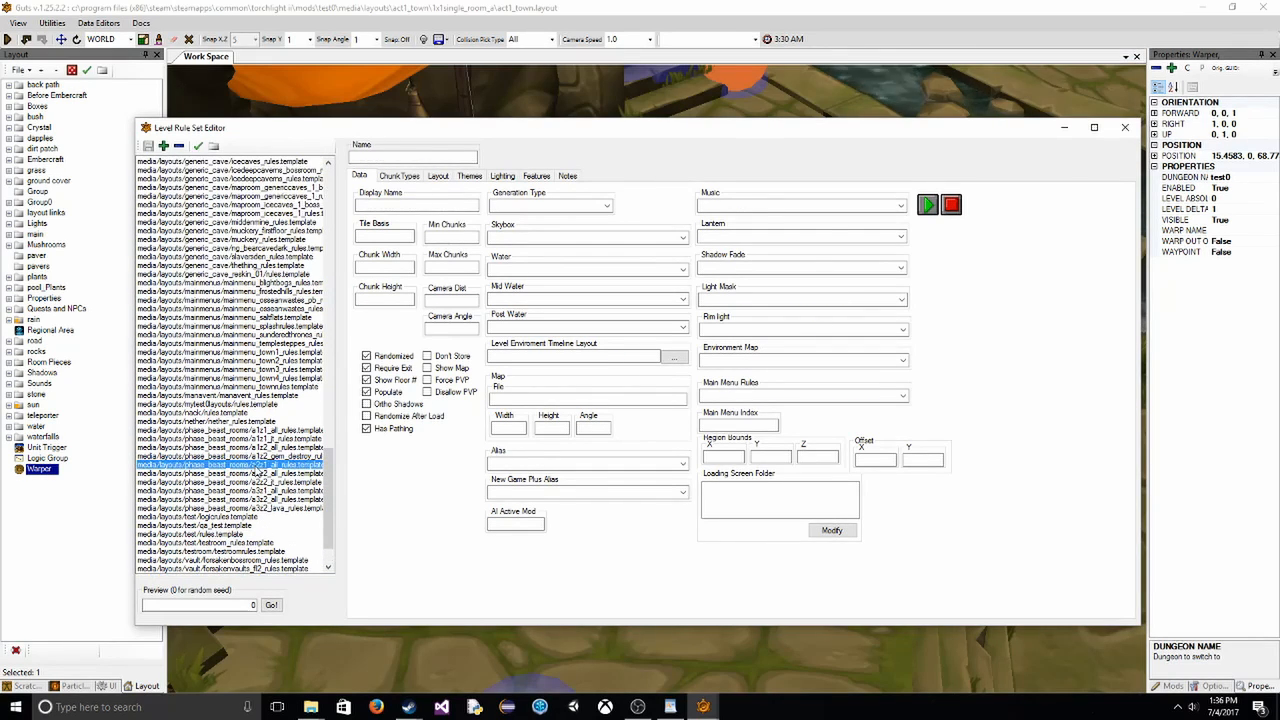
left_click(212, 404)
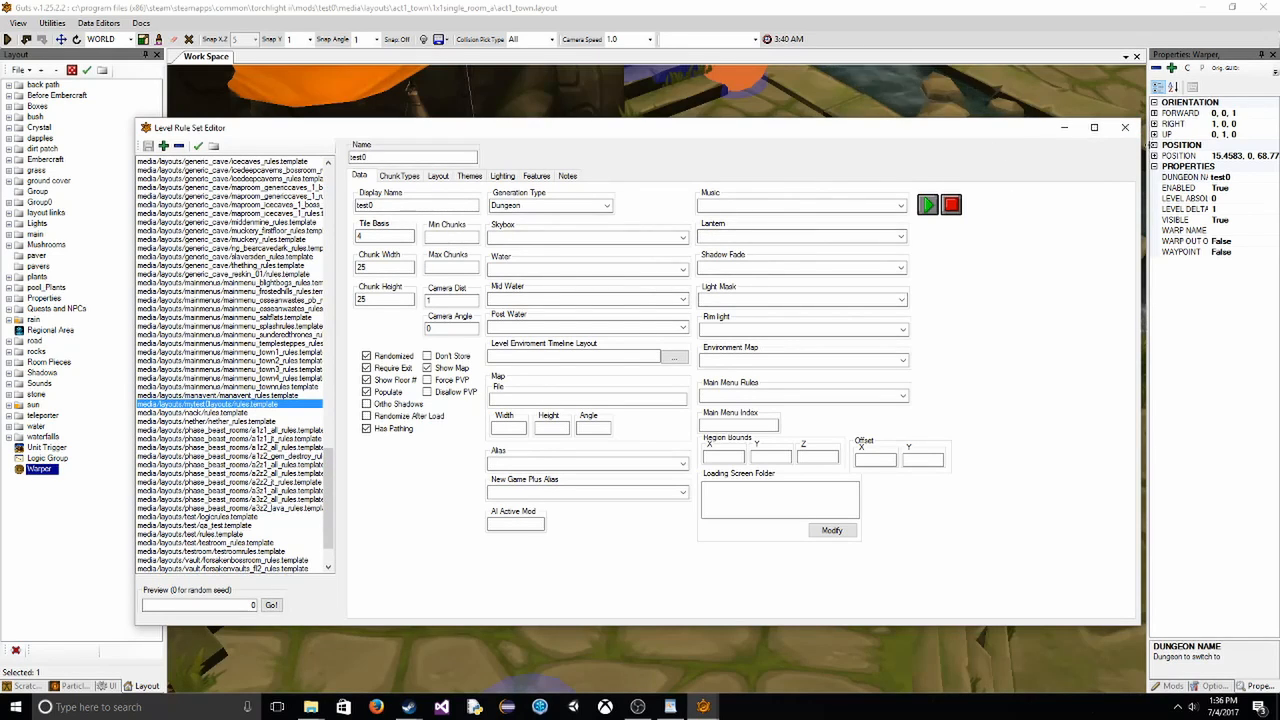
left_click(418, 177)
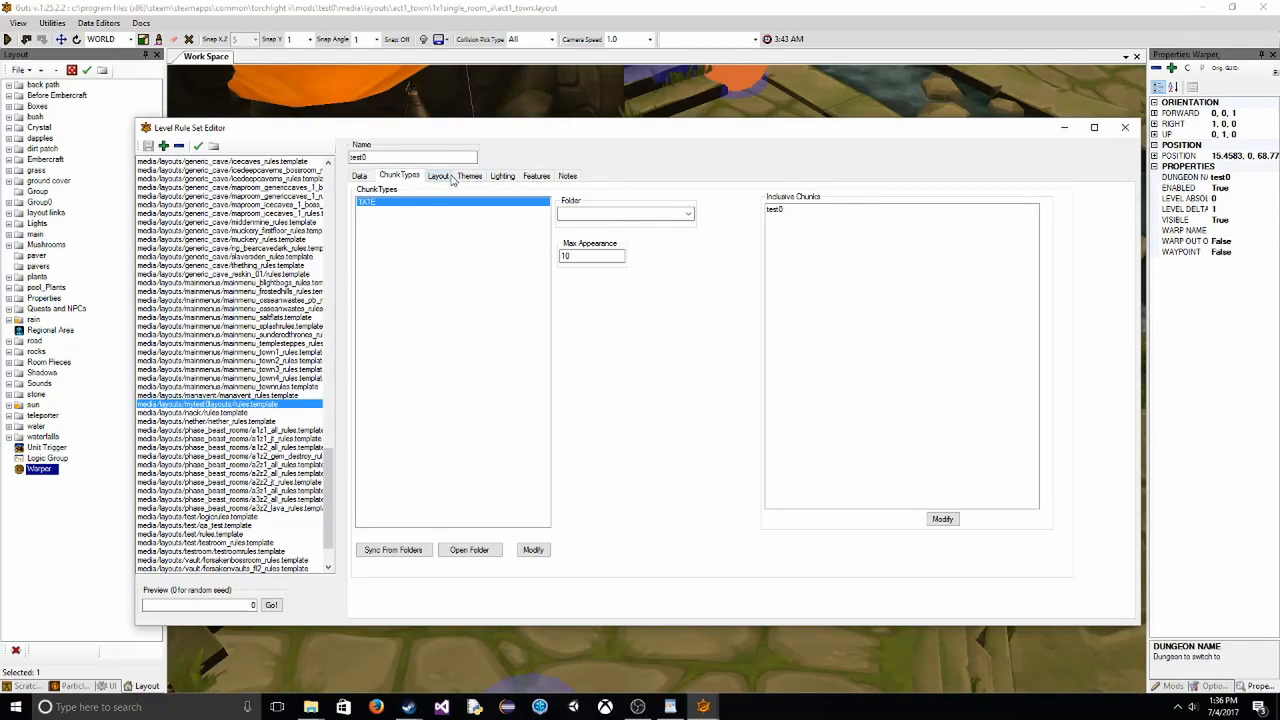
left_click(440, 176)
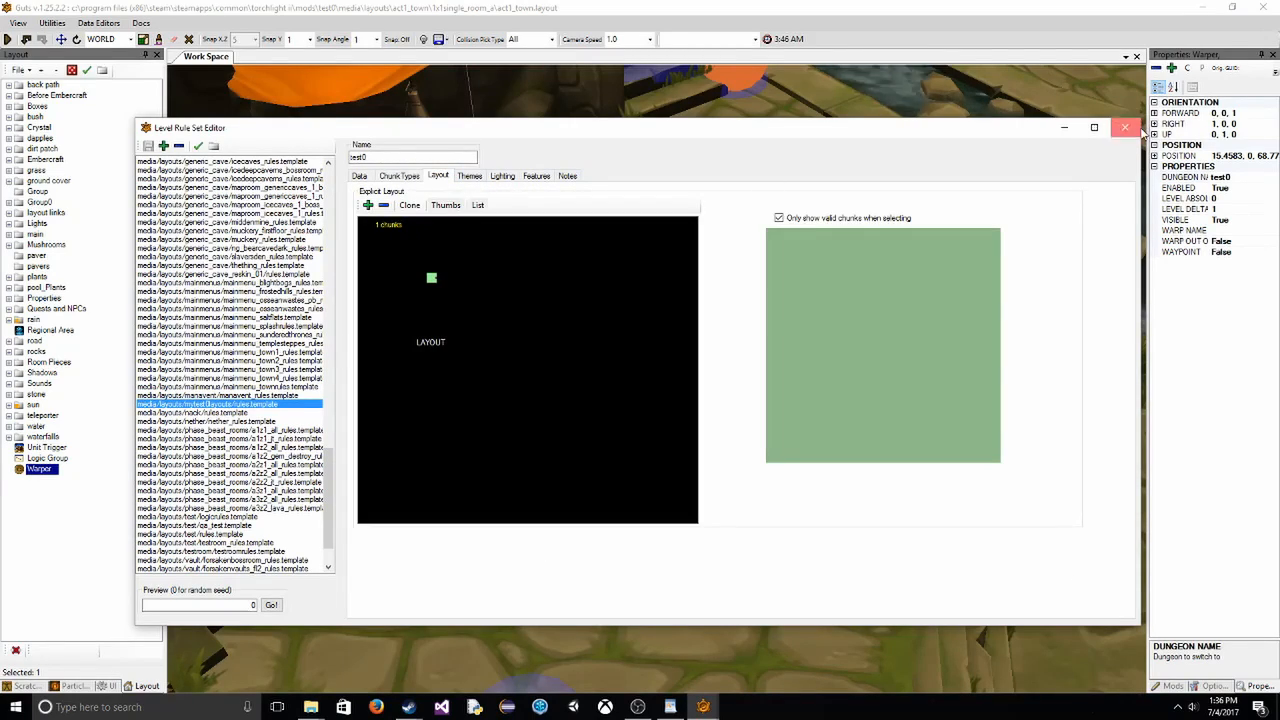
left_click(1125, 128)
- Launch Torchlight II from Steam's recent games to bring up its ModLauncher
scroll(763, 248, "down", 5)
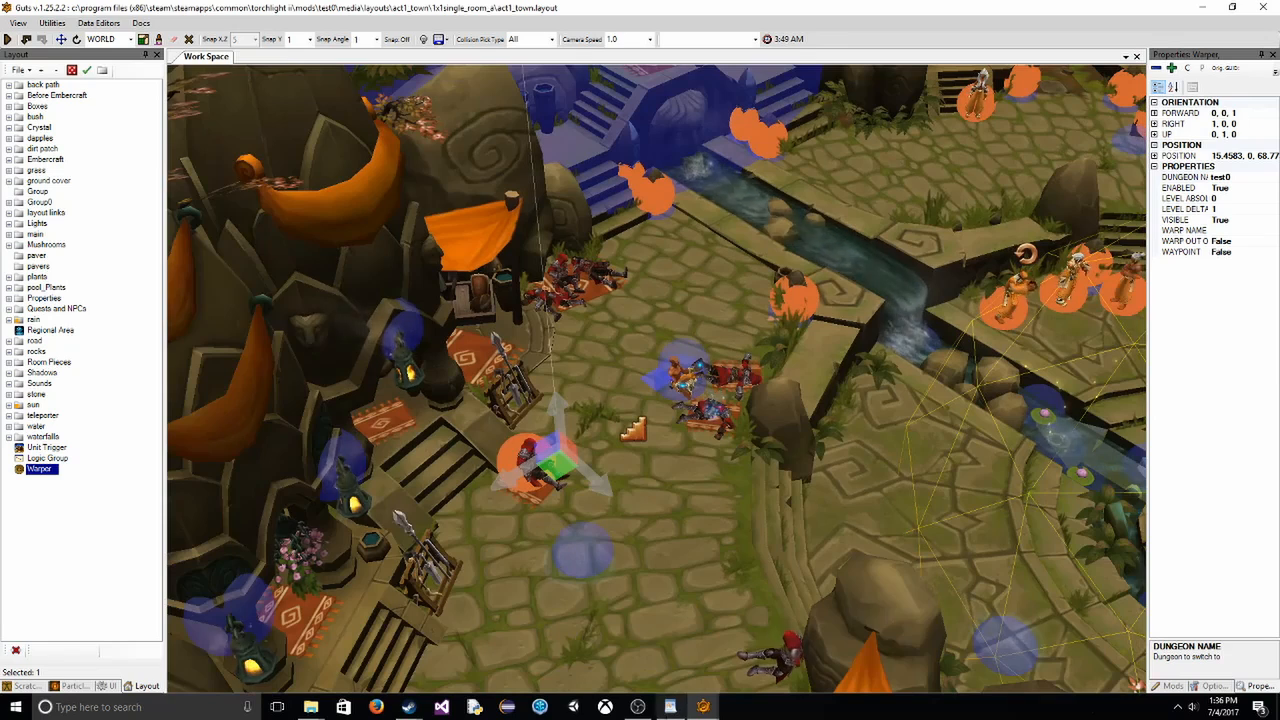
right_click(408, 706)
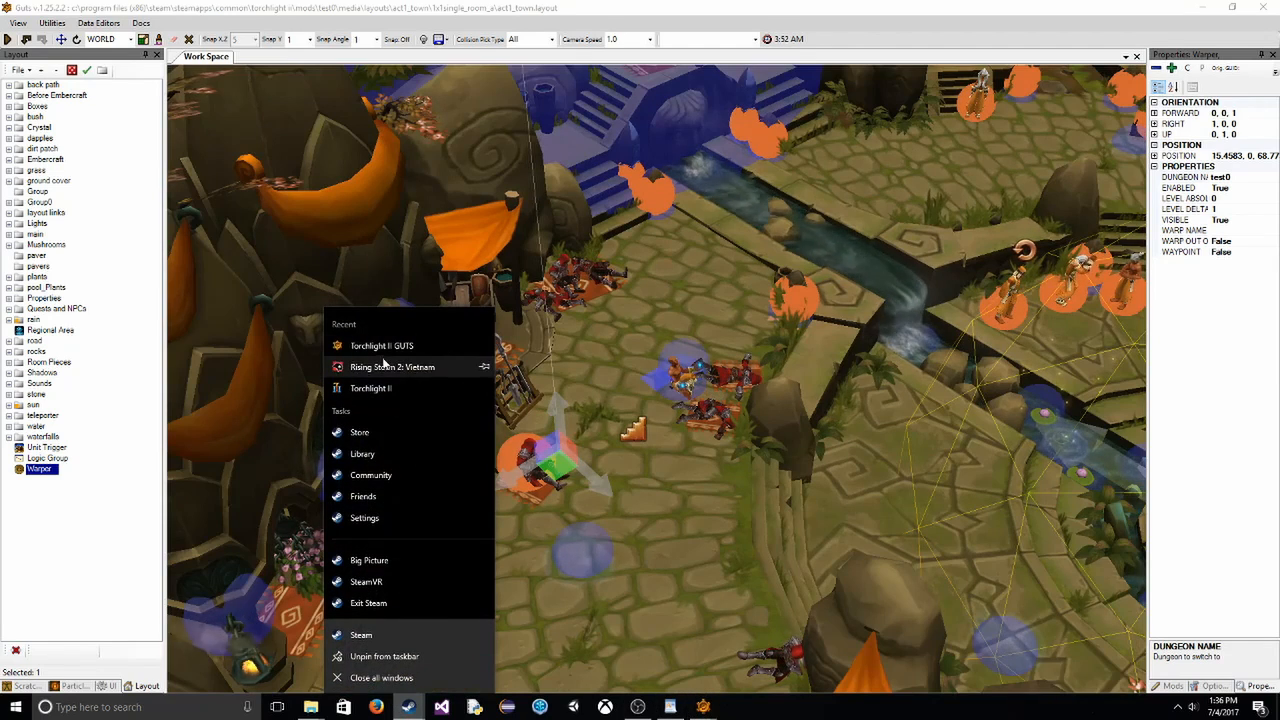
left_click(378, 389)
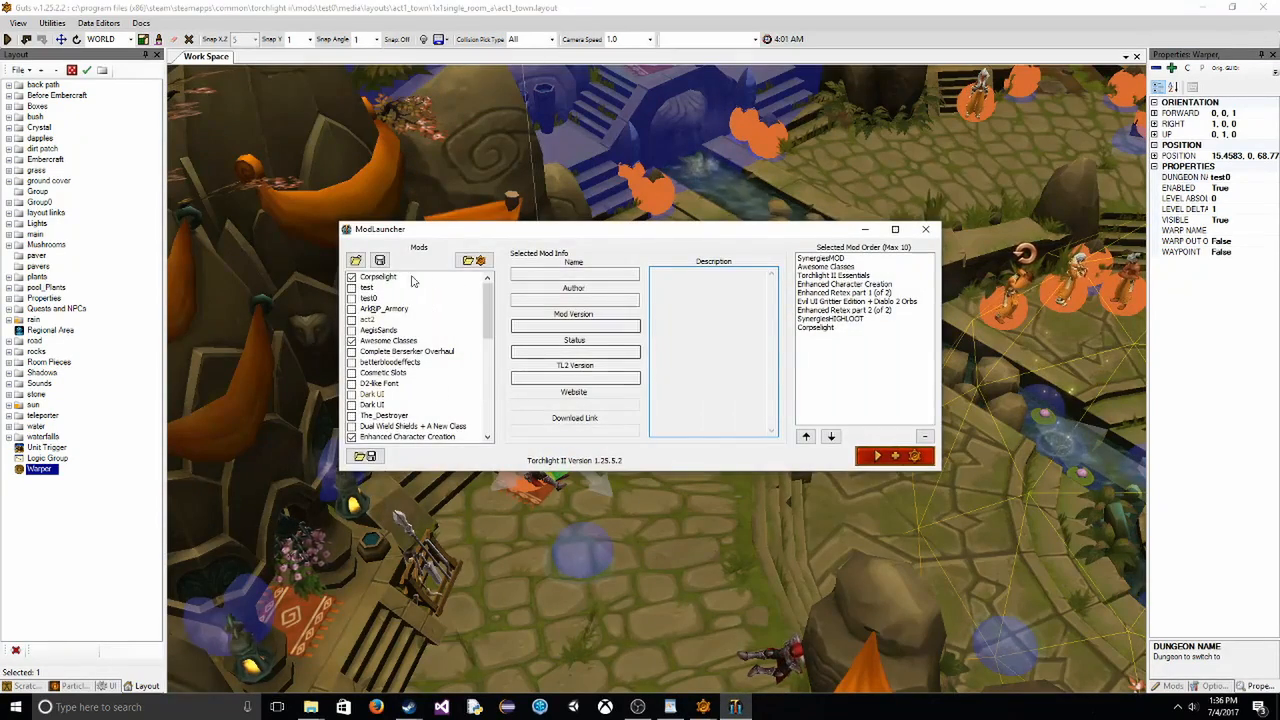
- Deselect Corpselight and Awesome Classes and remove all remaining mods from the launcher's selected mod order
left_click(351, 277)
left_click(351, 341)
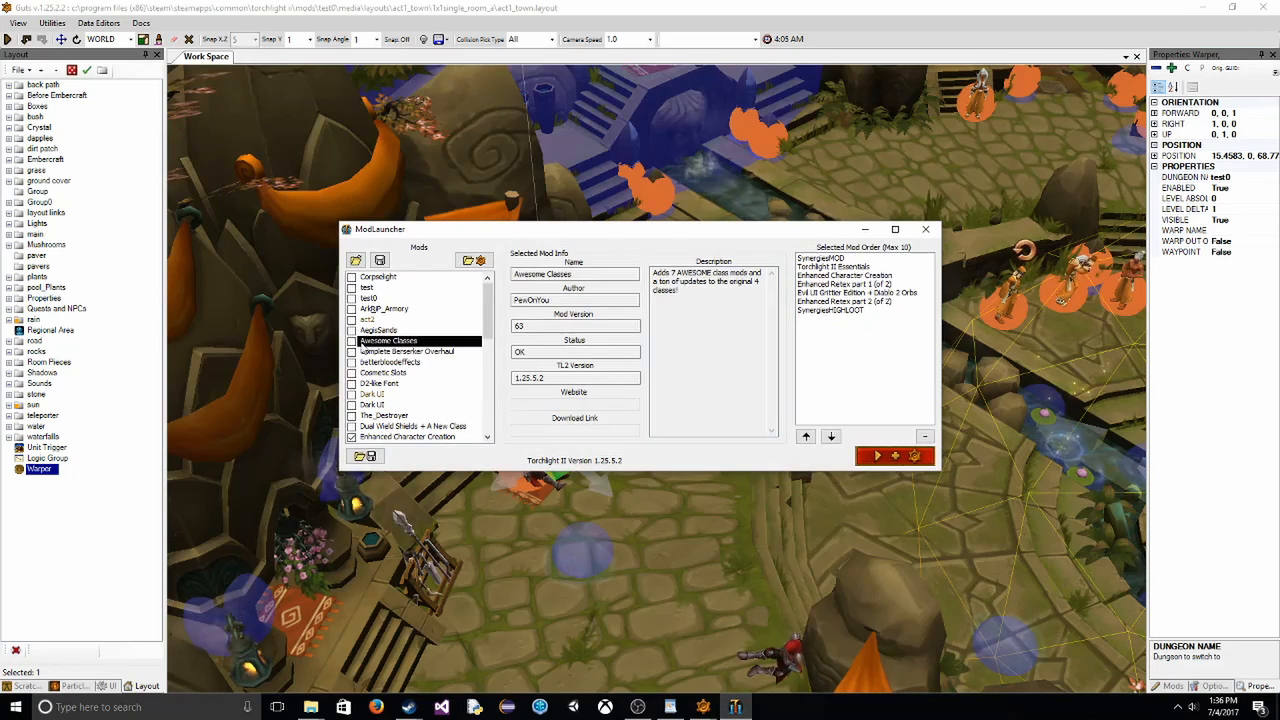
left_click(831, 260)
left_click(844, 303)
left_click(844, 311)
left_click(831, 259)
left_click(925, 437)
left_click(925, 437)
left_click(925, 437)
left_click(925, 437)
left_click(925, 437)
left_click(925, 437)
left_click(925, 437)
- Enable only the test0 mod and start the modded game
left_click_drag(489, 318, 435, 309)
left_click(352, 298)
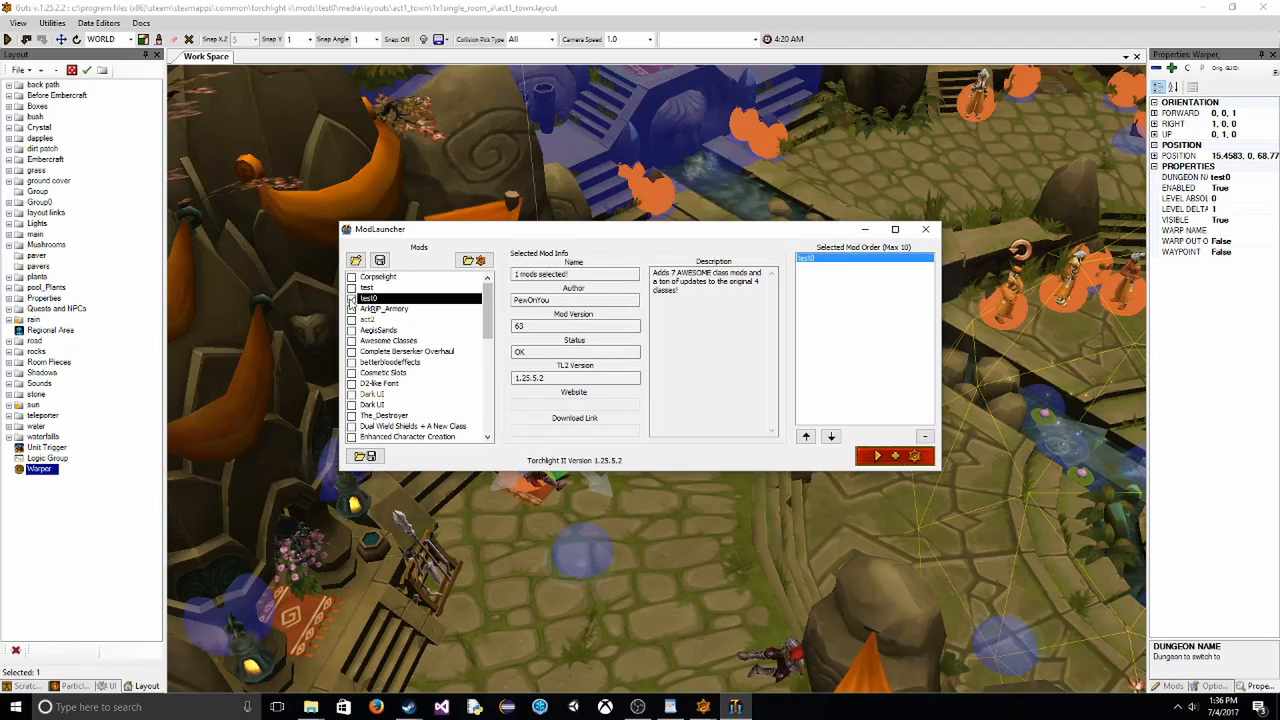
left_click(912, 457)
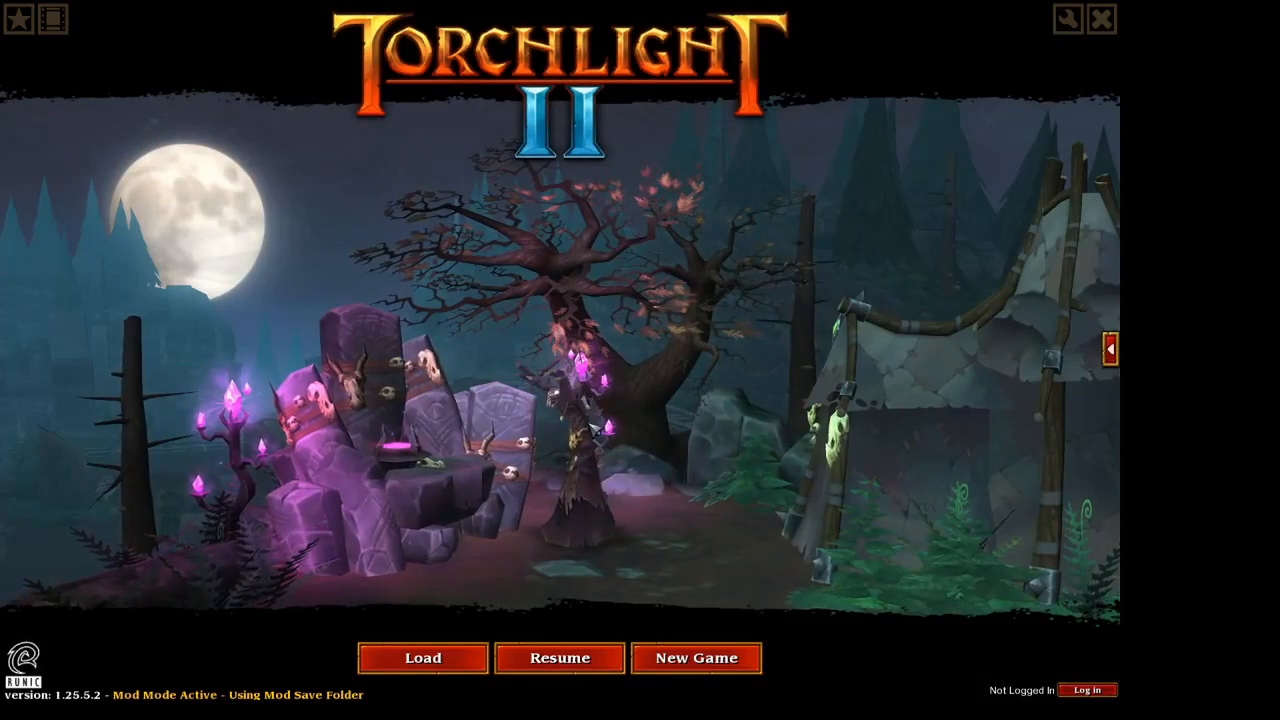
- Create a new Outlander character named testlady0
left_click(696, 658)
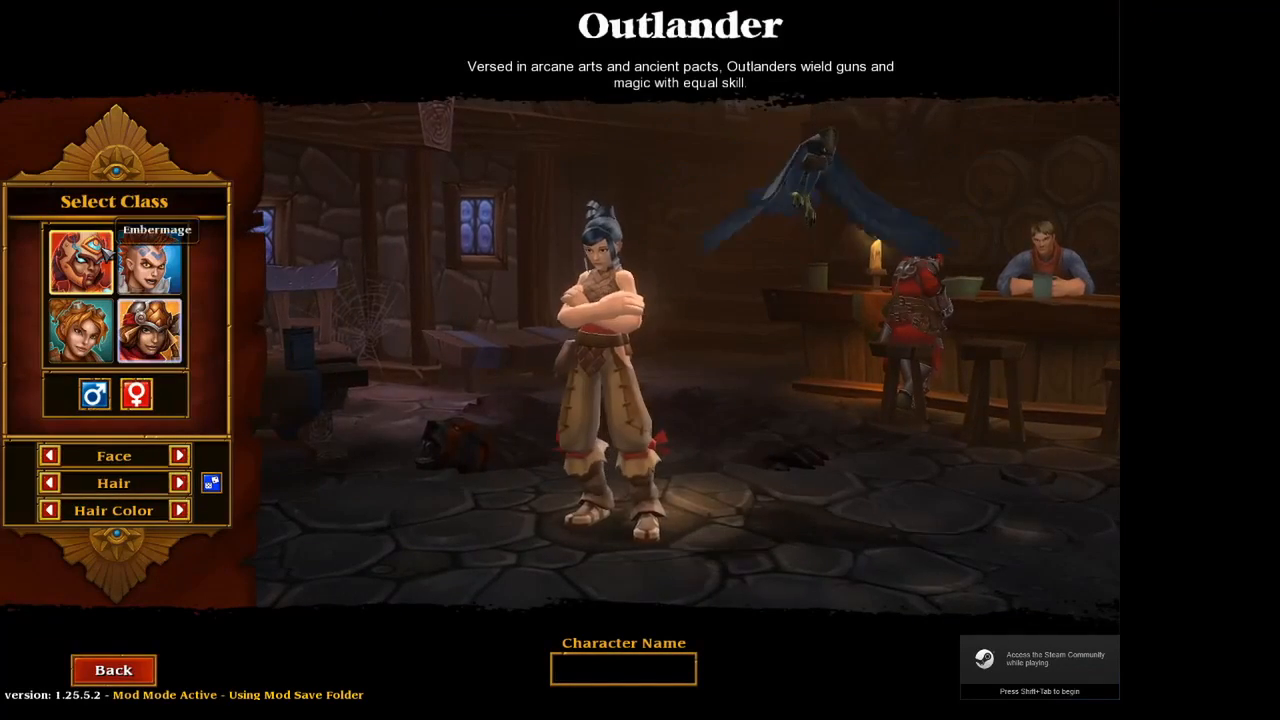
left_click(98, 256)
left_click(157, 268)
left_click(150, 330)
left_click(150, 262)
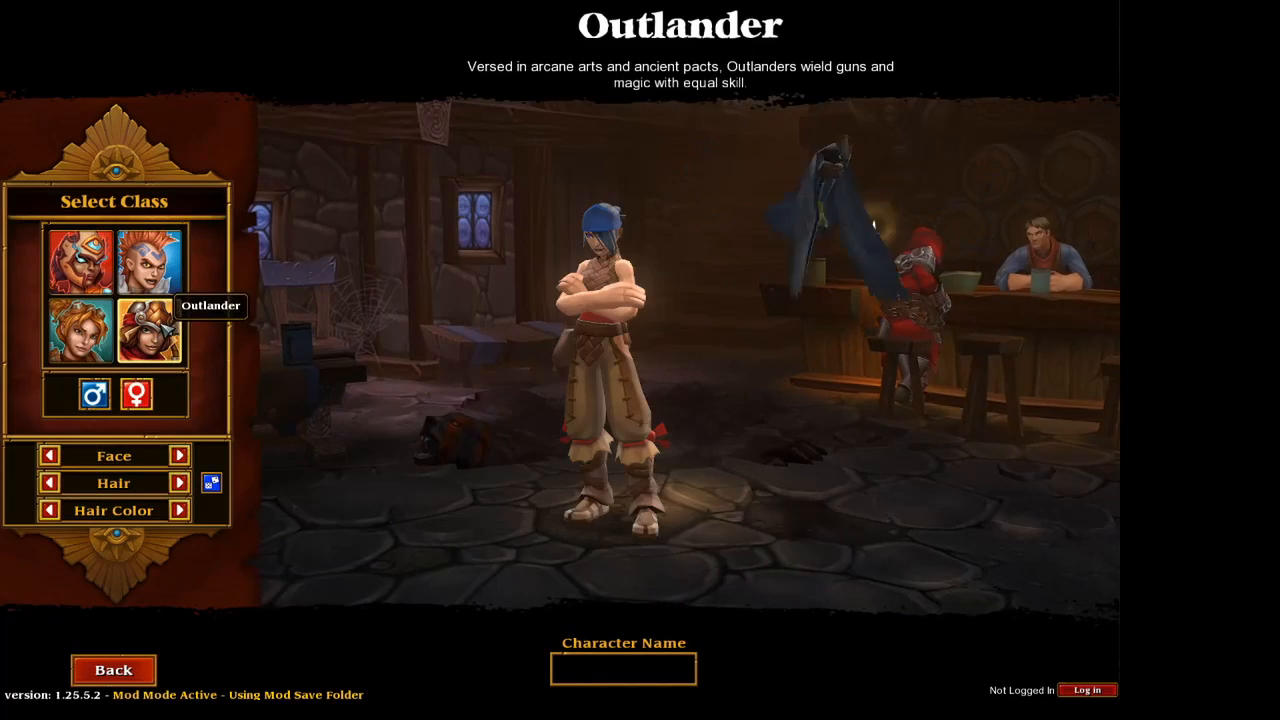
type("test")
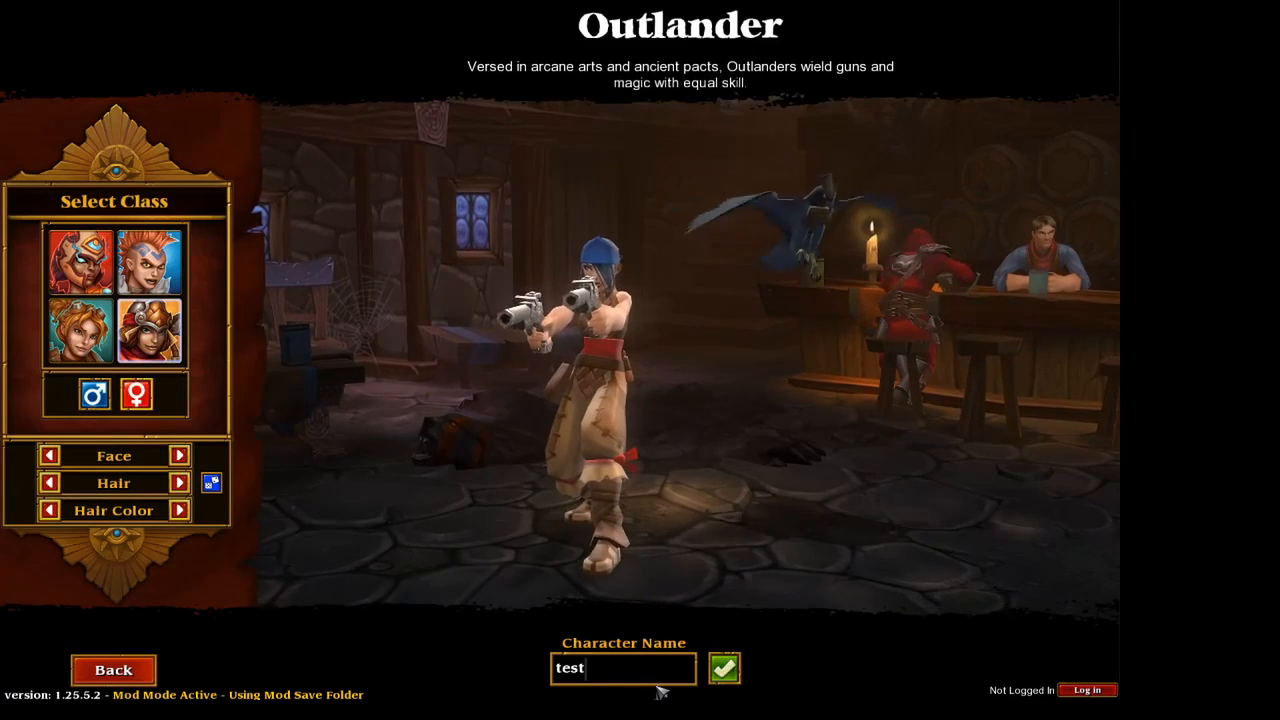
type("lady0")
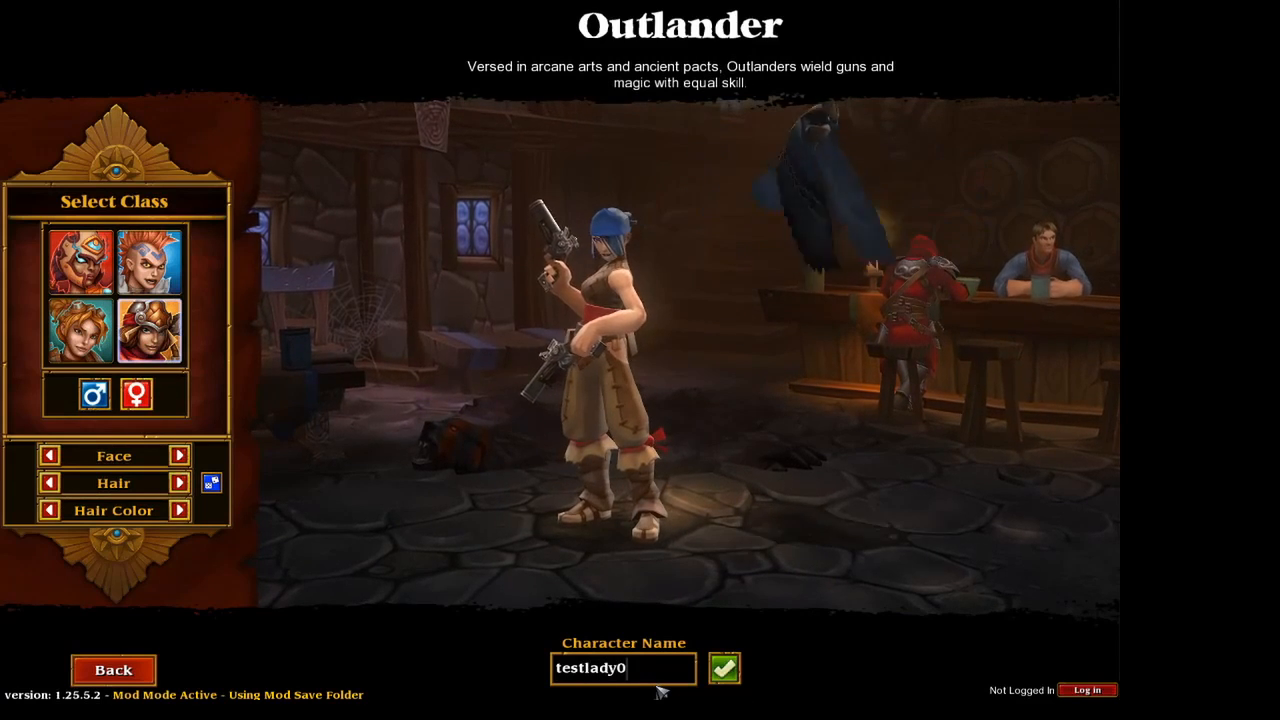
left_click(724, 668)
left_click(756, 668)
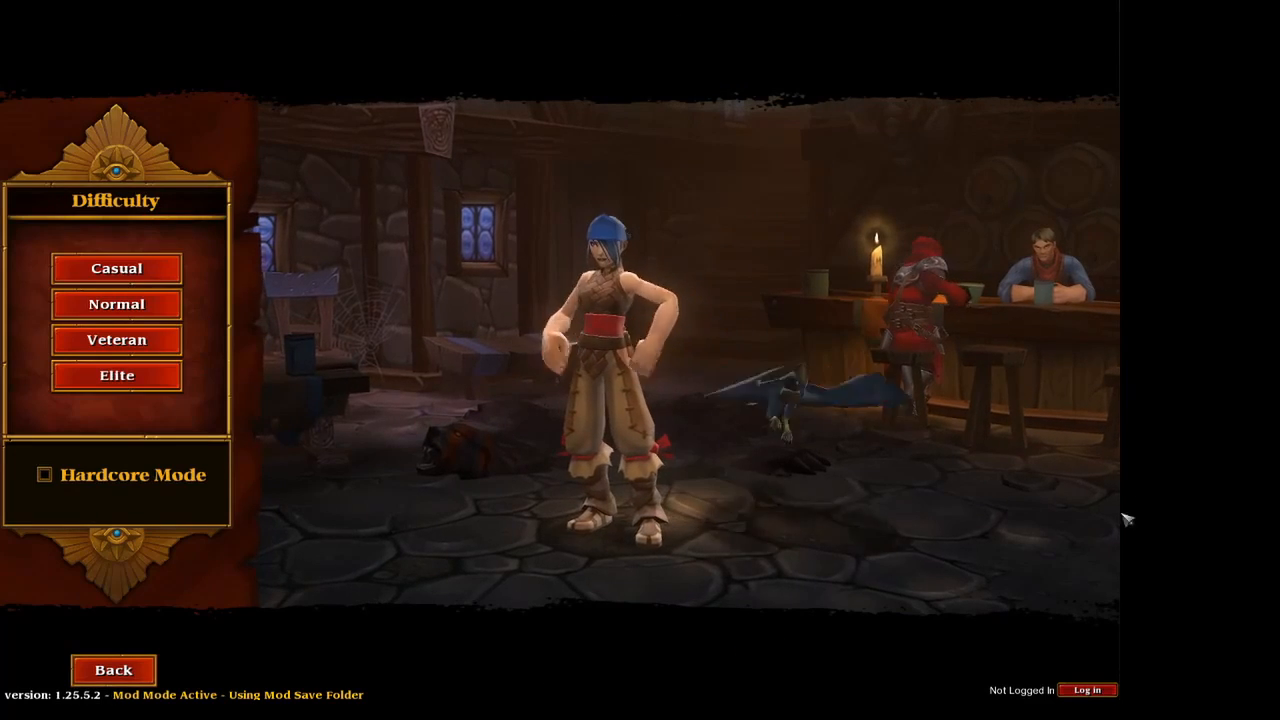
- Start a single-player game on Casual difficulty and skip the intro
left_click(116, 268)
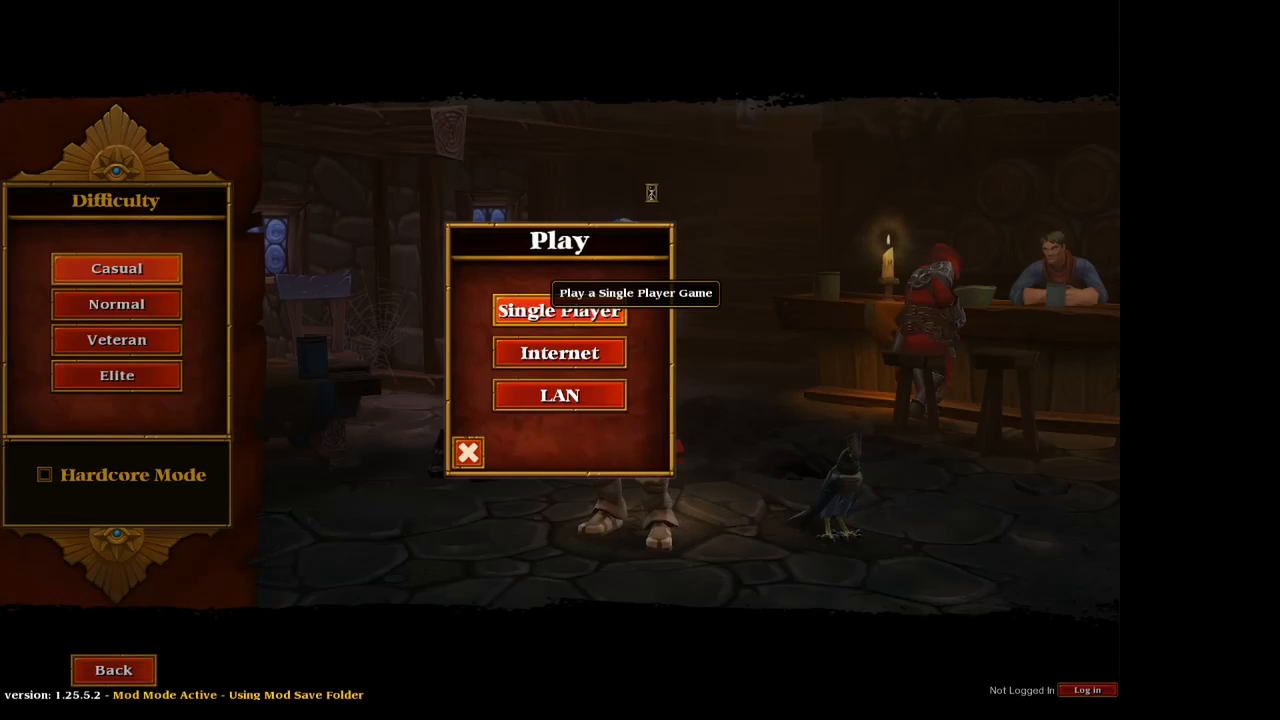
left_click(559, 310)
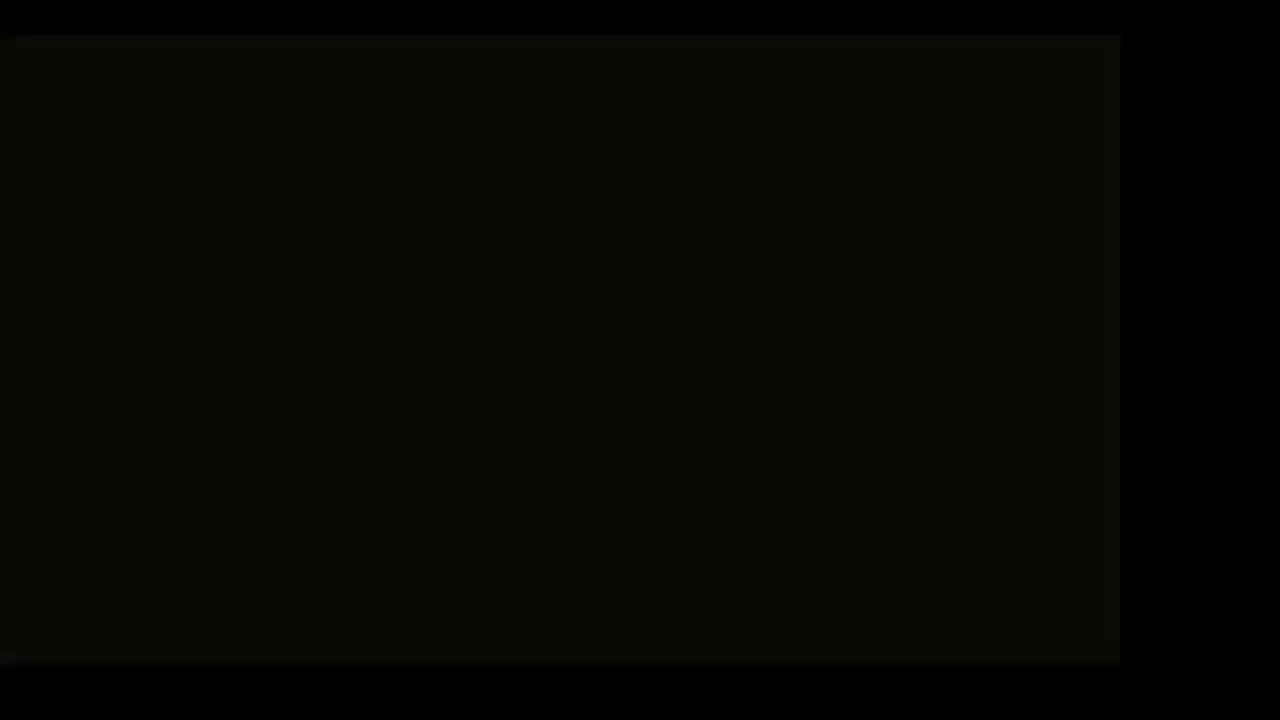
key("Escape")
scroll(558, 278, "up", 5)
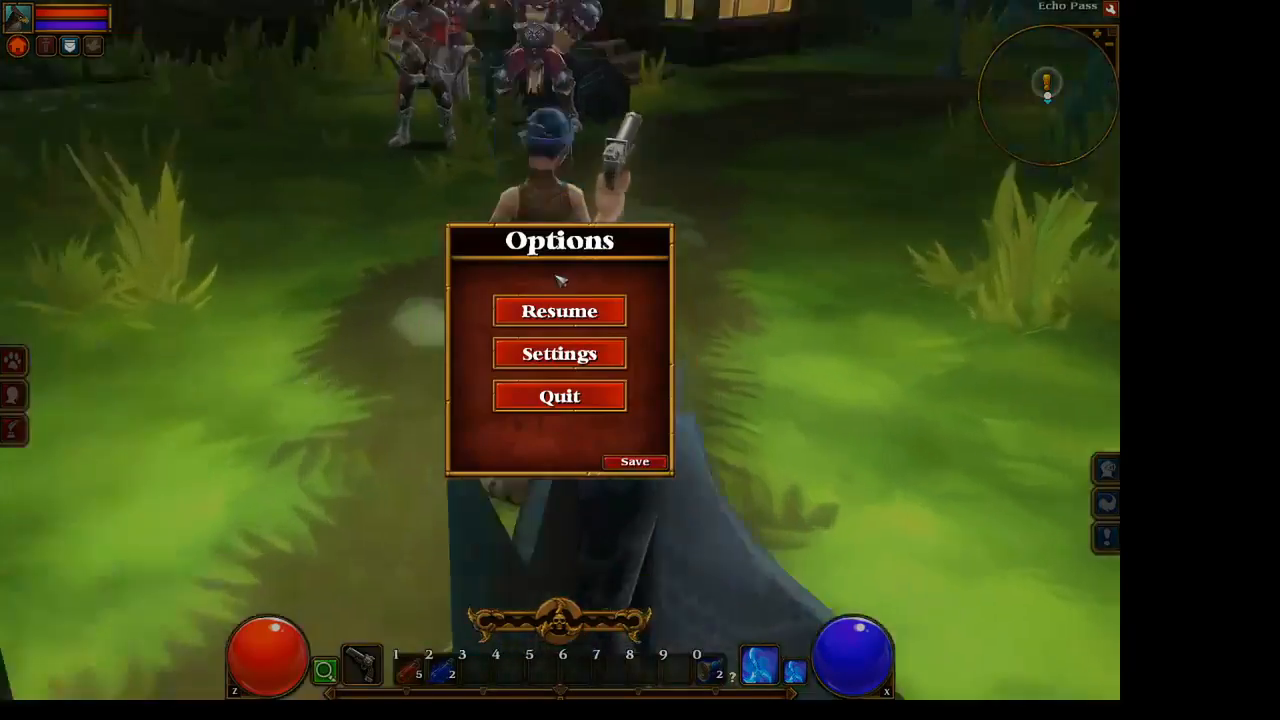
- Resume the game at Echo Pass, talk to the quest giver and accept the Warn the Estherians quest
left_click(560, 308)
scroll(598, 144, "down", 5)
left_click(602, 148)
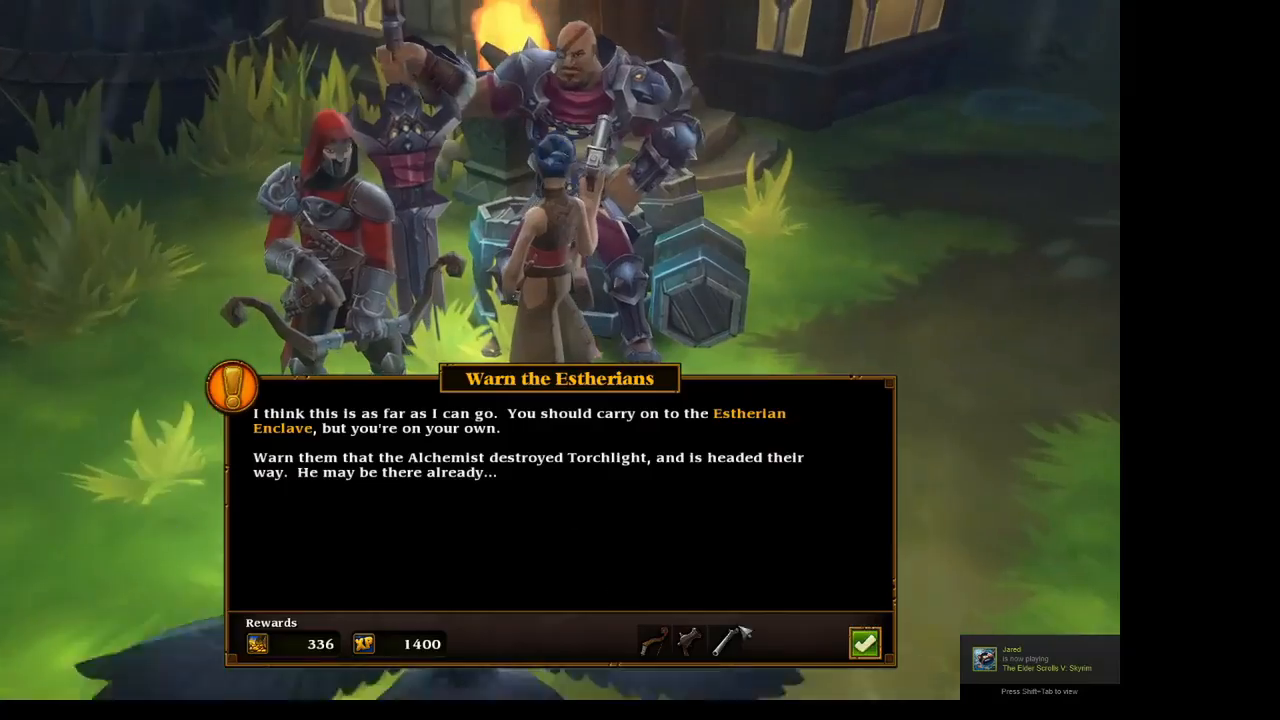
left_click(874, 643)
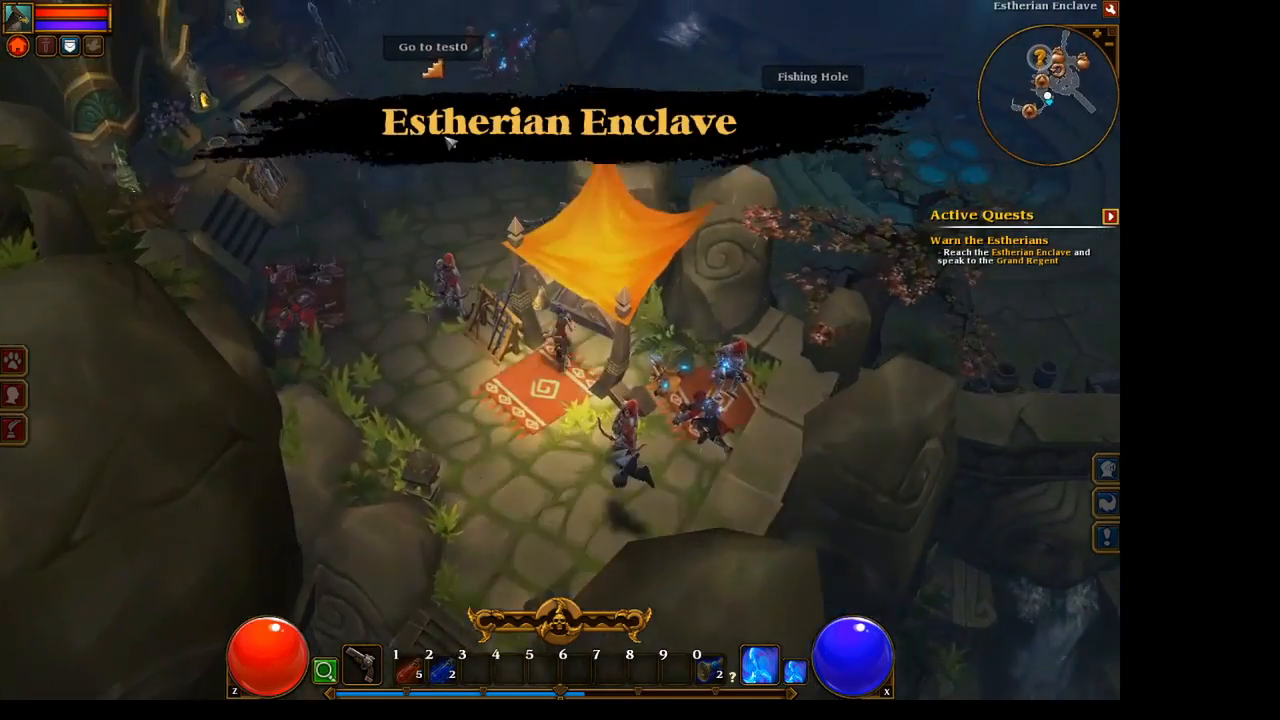
- Move the character through the Estherian Enclave to the "Go to test0" stairs and enter the dungeon
left_click_drag(450, 143, 487, 149)
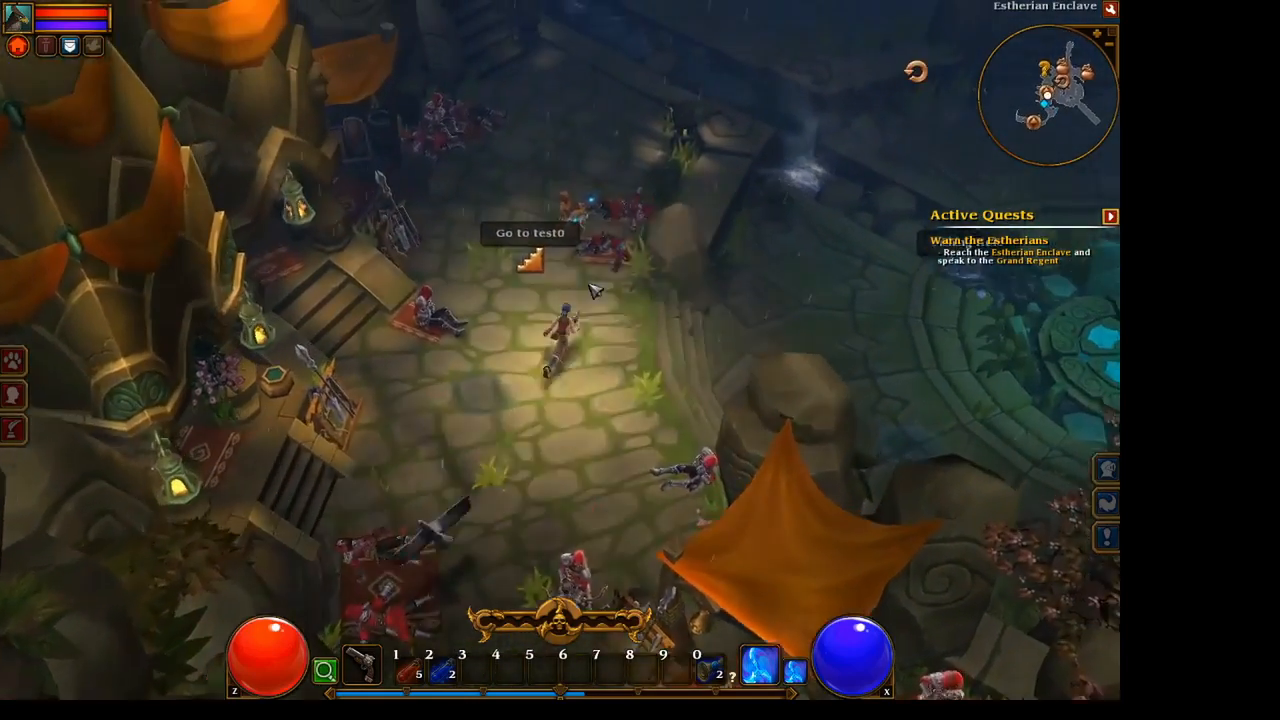
left_click_drag(595, 291, 514, 343)
key("Escape")
key("Escape")
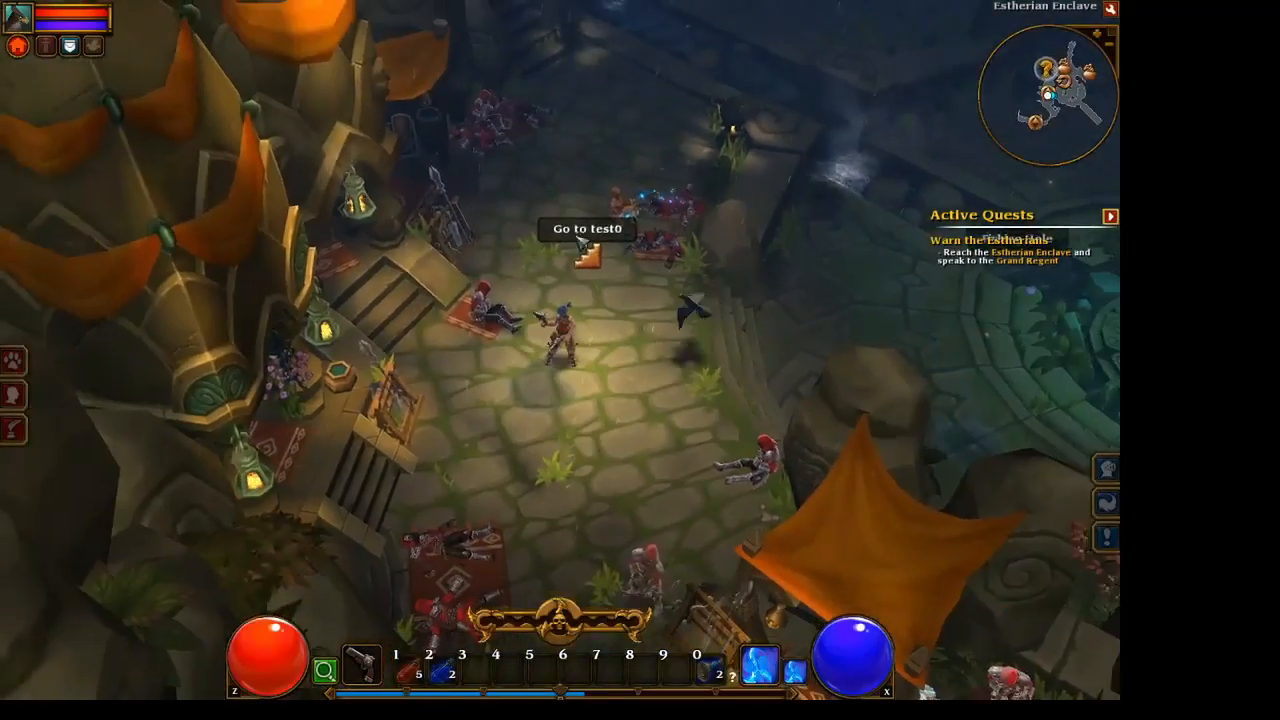
left_click(582, 244)
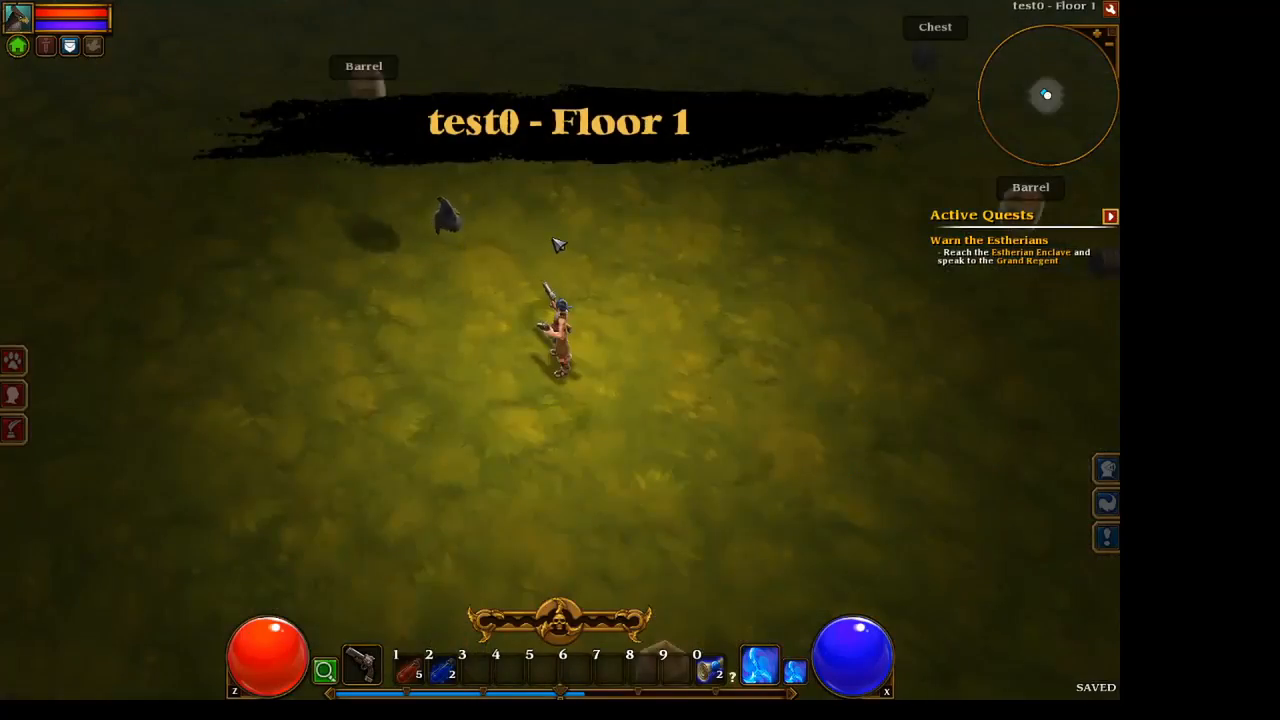
- Explore test0 - Floor 1 and open the first chests among the barrels
left_click_drag(552, 239, 434, 232)
left_click(434, 232)
left_click_drag(540, 273, 808, 290)
left_click(680, 280)
left_click_drag(580, 362, 722, 286)
left_click(712, 290)
left_click_drag(530, 340, 548, 284)
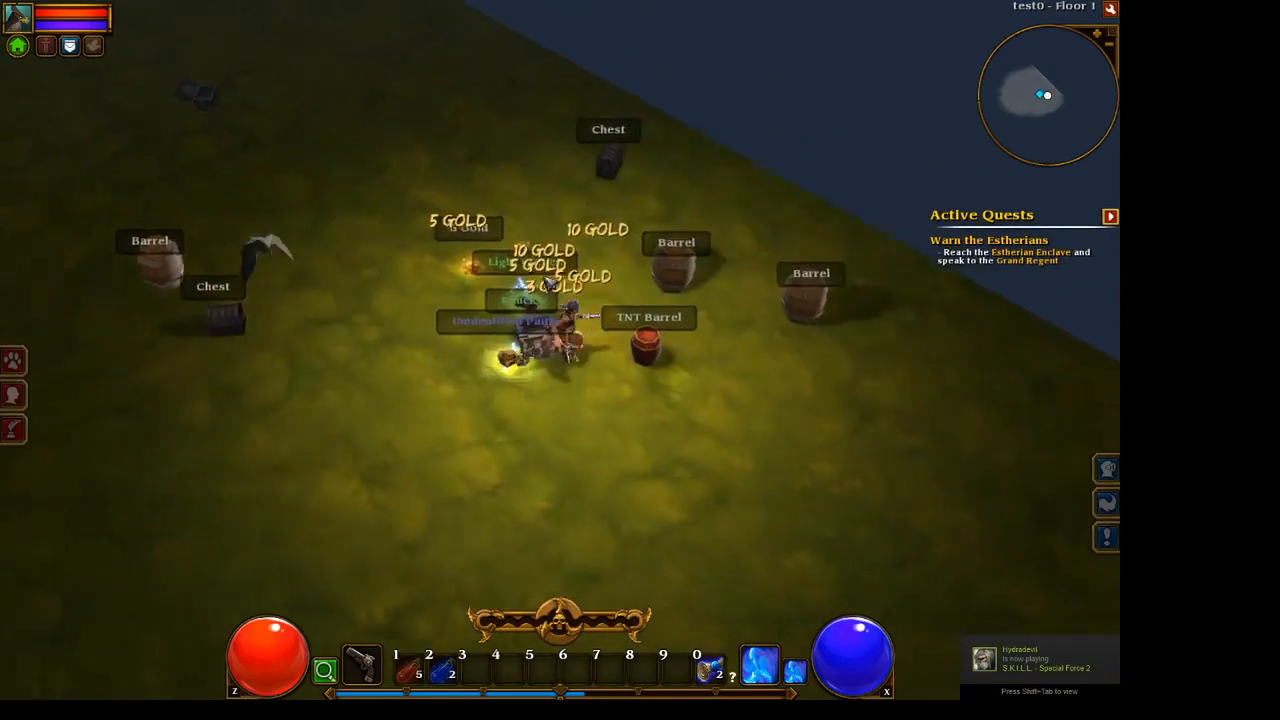
- Collect the dropped gold, the Knucks and the unidentified pants beside the opened chest
left_click(470, 230)
left_click(591, 366)
left_click(460, 350)
left_click(672, 288)
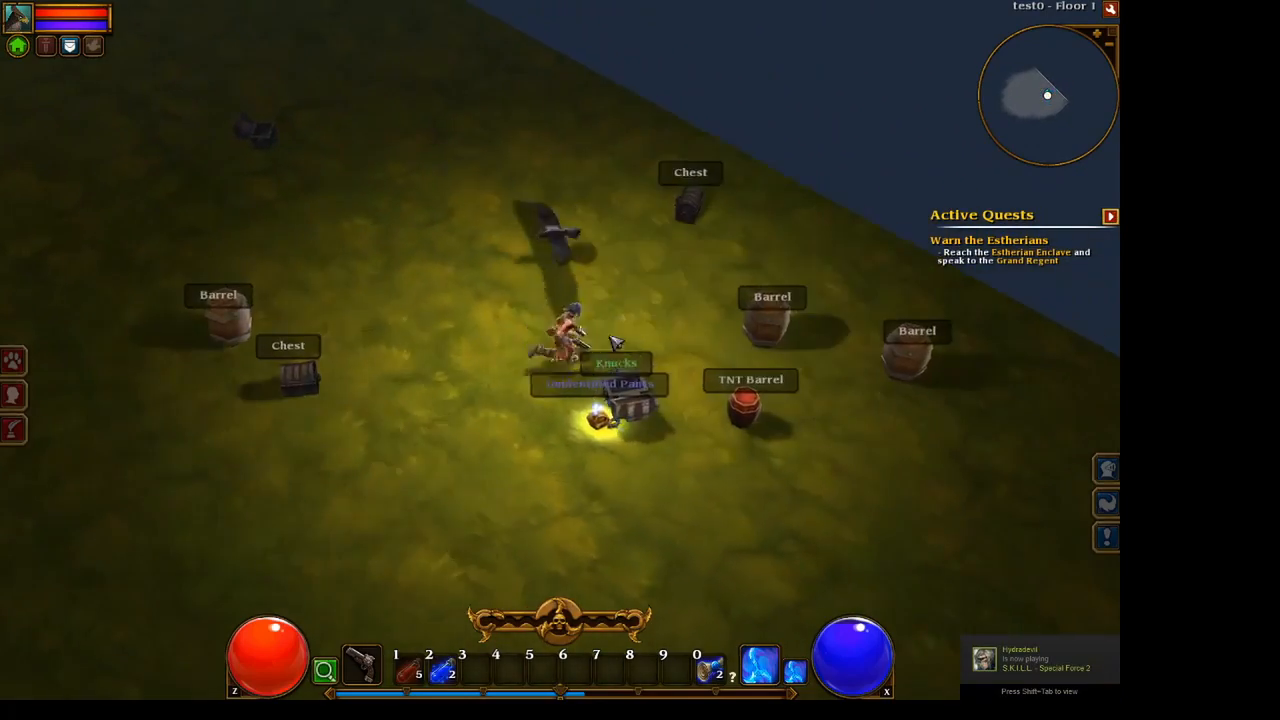
left_click(600, 384)
left_click(517, 355)
left_click(602, 395)
left_click(486, 390)
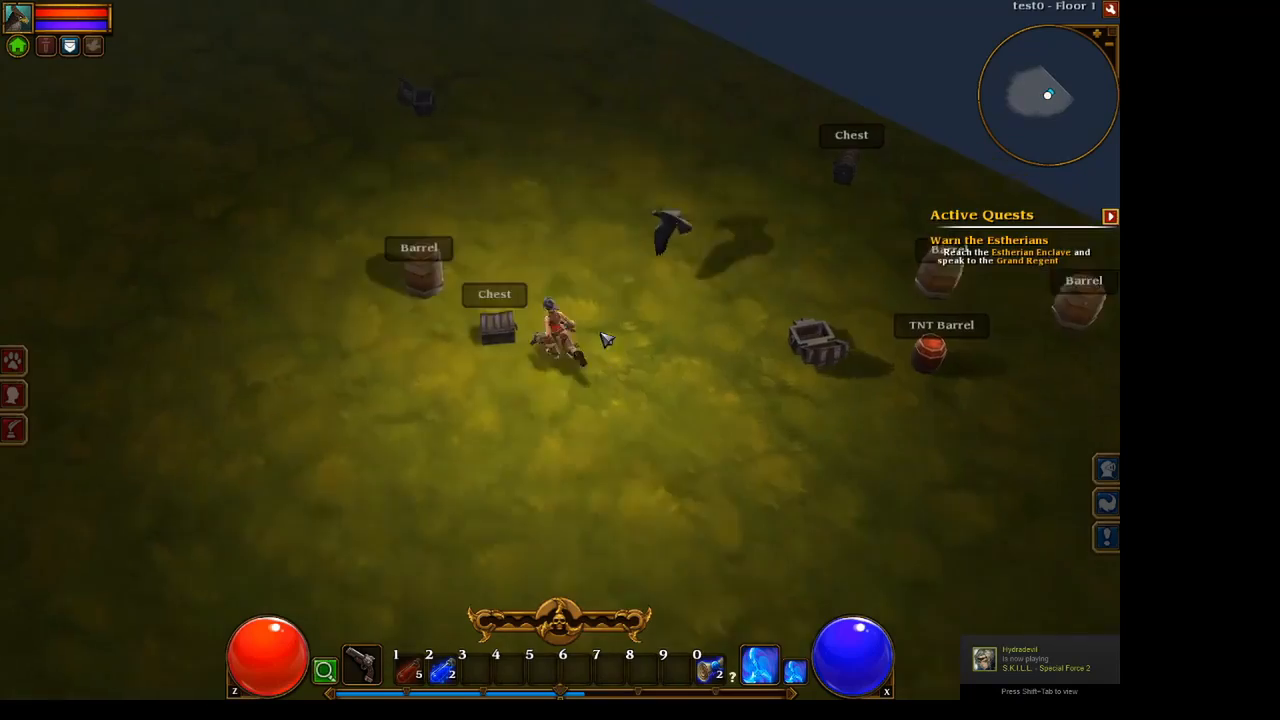
- Open the chest near the barrel and smash barrels across the grassy floor
left_click(497, 330)
left_click(310, 450)
left_click(614, 434)
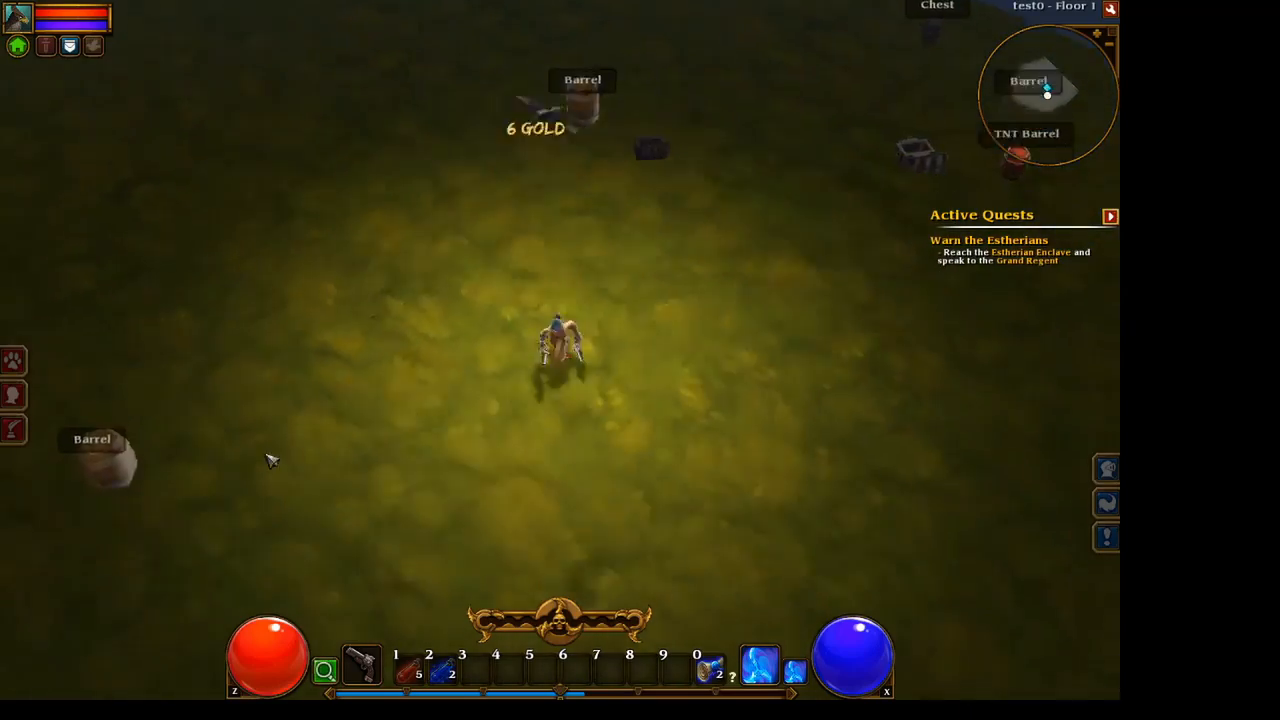
left_click(271, 460)
left_click(331, 422)
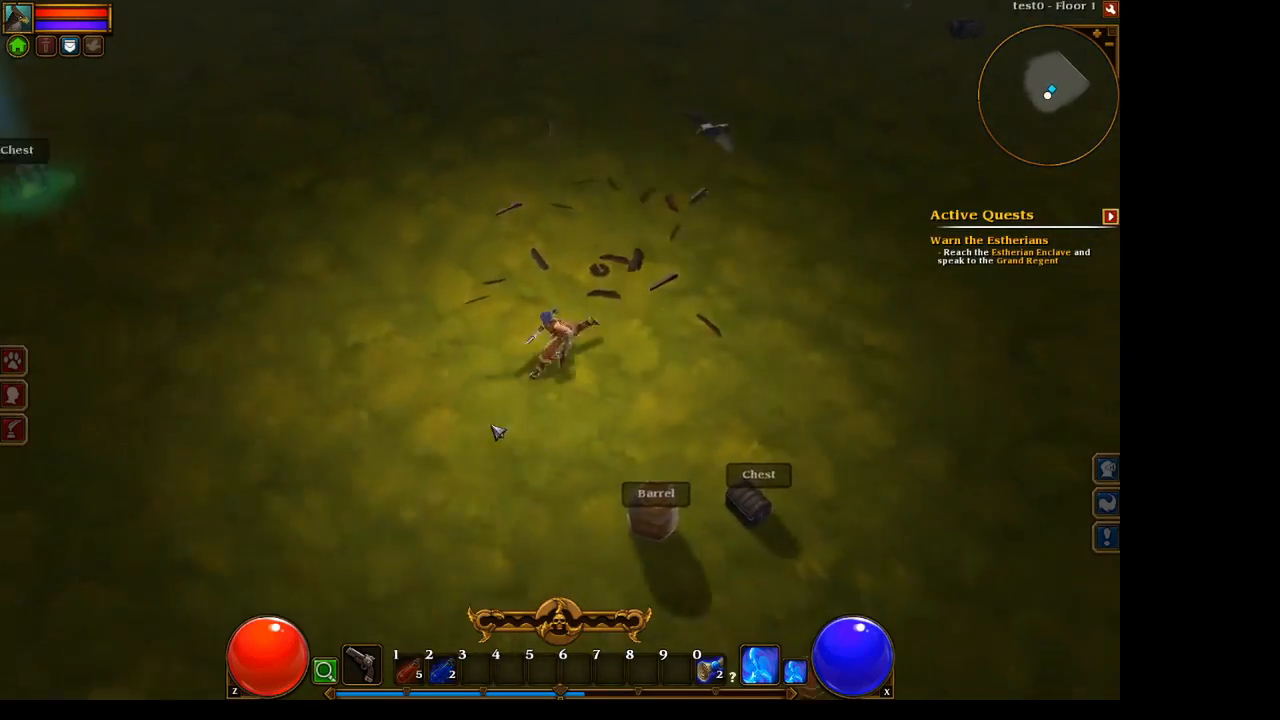
left_click(628, 445)
left_click(560, 295)
left_click(389, 377)
- Run to the glowing green chest and loot it and the nearby barrel along the dungeon's edge
left_click_drag(391, 381, 400, 98)
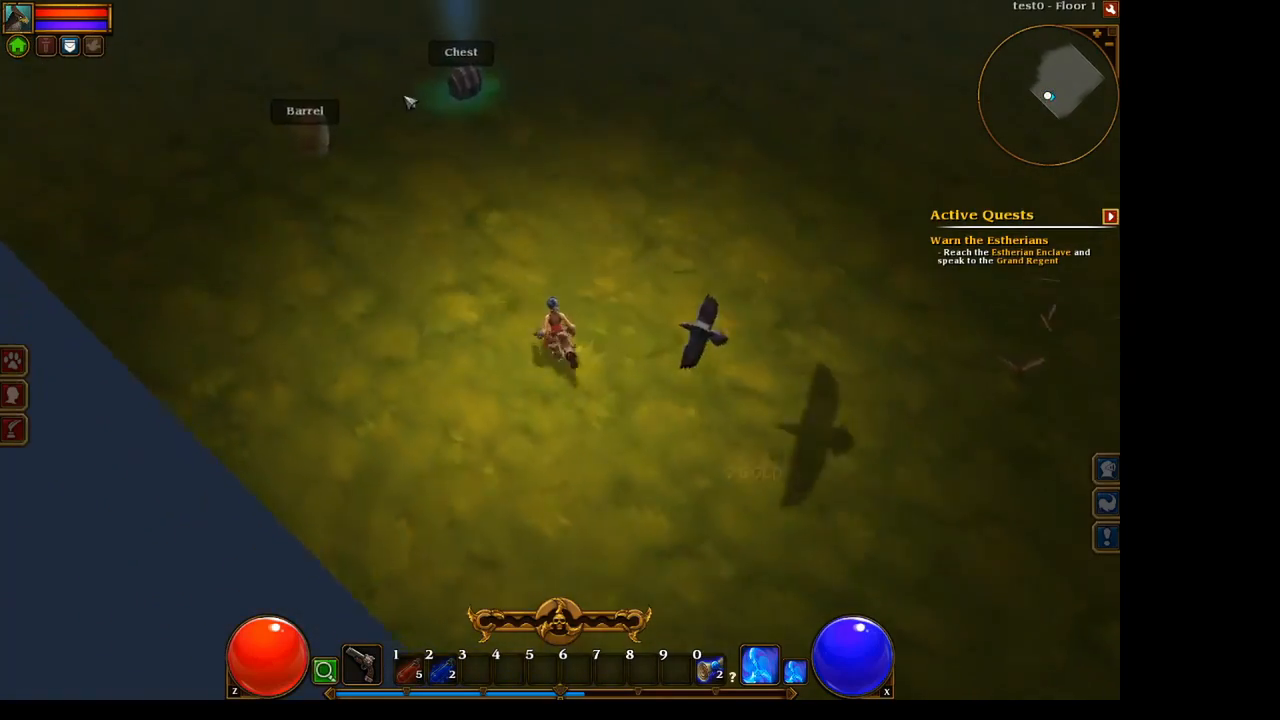
left_click(522, 148)
mouse_move(620, 243)
left_mouse_down()
mouse_move(700, 288)
mouse_move(468, 381)
mouse_move(628, 382)
mouse_move(337, 326)
left_mouse_up()
left_click(352, 311)
mouse_move(390, 382)
left_mouse_down()
mouse_move(397, 391)
mouse_move(513, 319)
mouse_move(566, 394)
left_mouse_up()
left_click(566, 394)
mouse_move(806, 469)
left_mouse_down()
mouse_move(800, 383)
mouse_move(629, 180)
mouse_move(538, 137)
mouse_move(357, 131)
mouse_move(898, 235)
left_mouse_up()
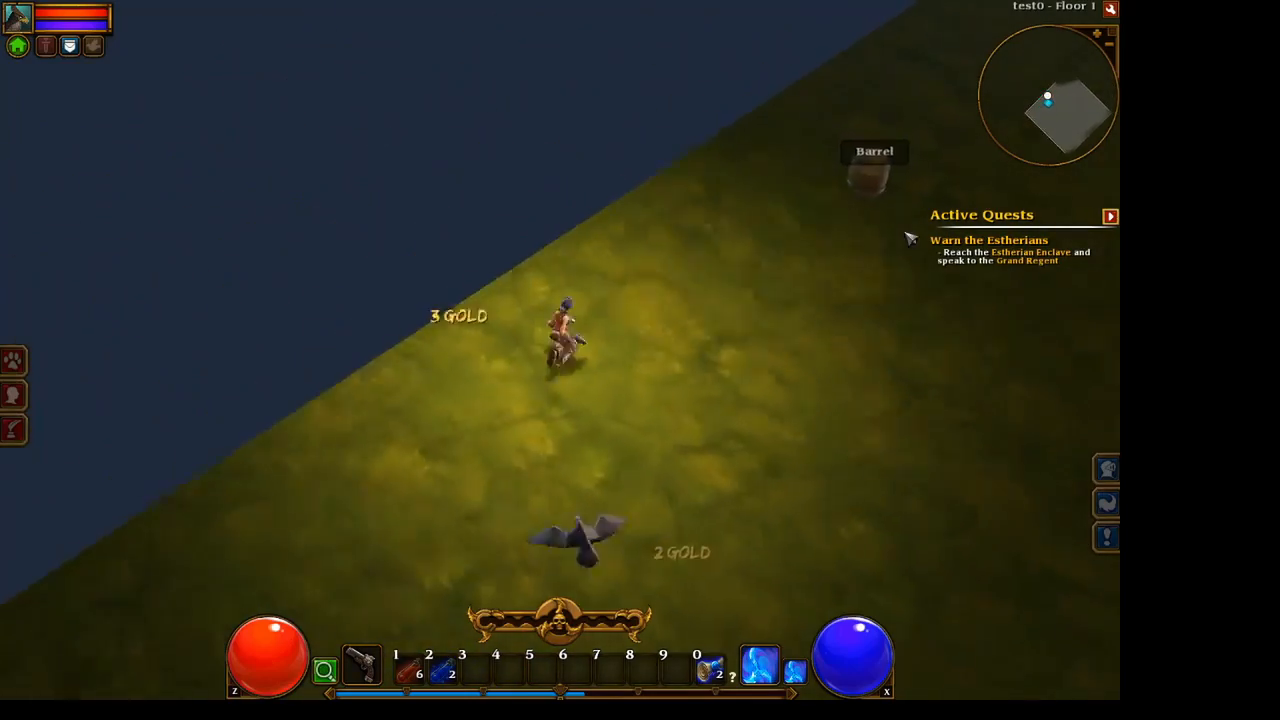
- Cross the dungeon floor, shooting the remaining barrels and blowing up the TNT barrel near the edge
left_click_drag(838, 375, 700, 507)
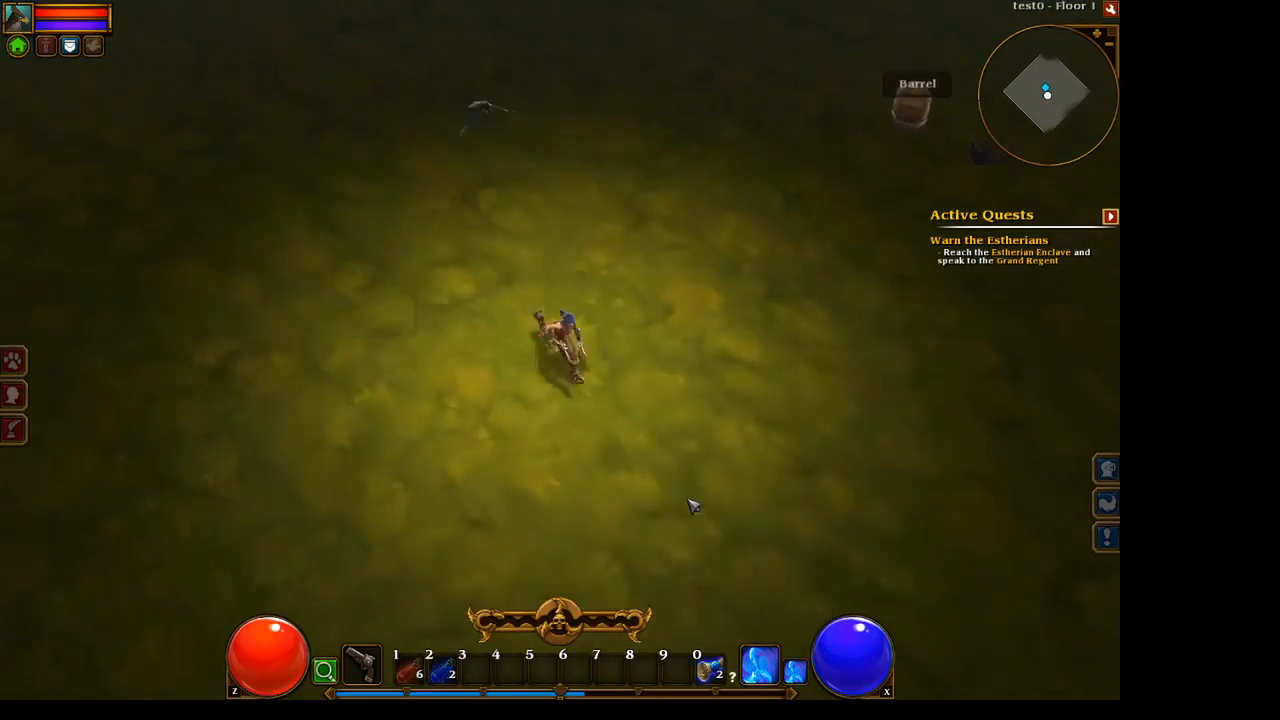
left_click_drag(743, 451, 784, 431)
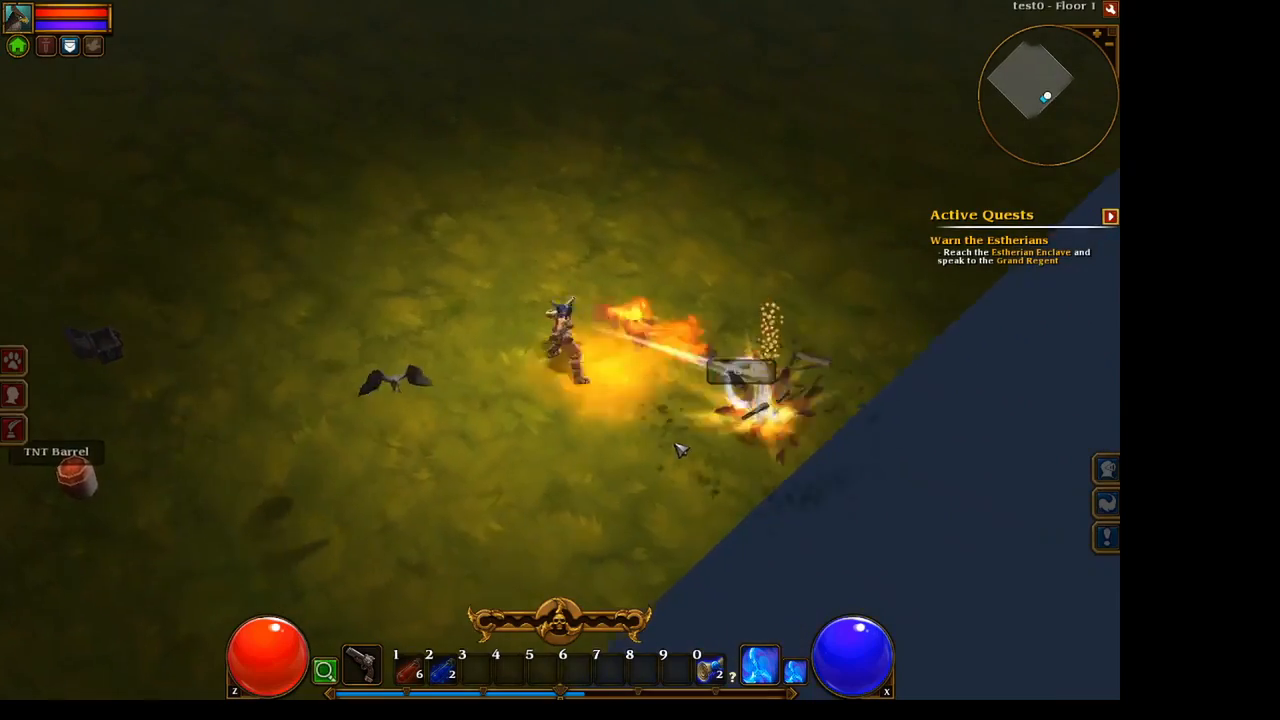
left_click_drag(679, 450, 640, 290)
left_click_drag(698, 170, 700, 349)
left_click(553, 208)
left_click_drag(530, 286, 573, 440)
left_click(535, 417)
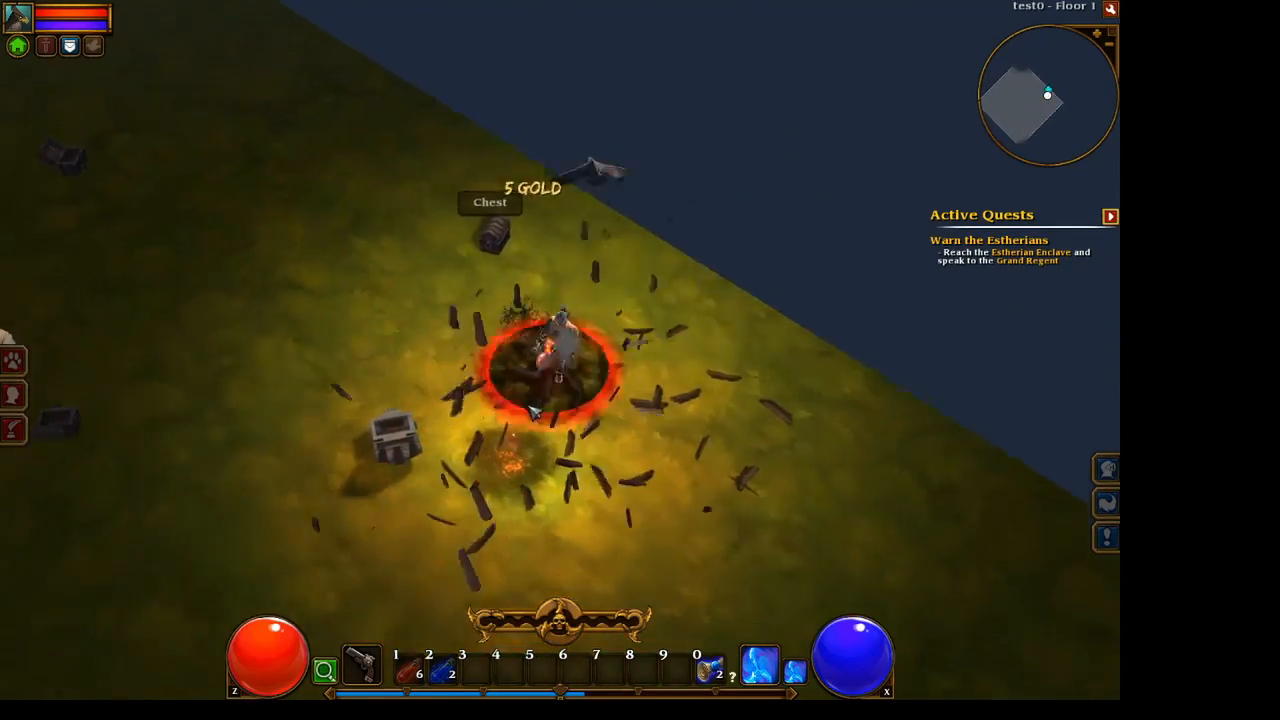
- Return from test0 to the Estherian Enclave with a Waypoint Portal Scroll and bring up the game options
left_click_drag(363, 333, 785, 631)
left_click(345, 446)
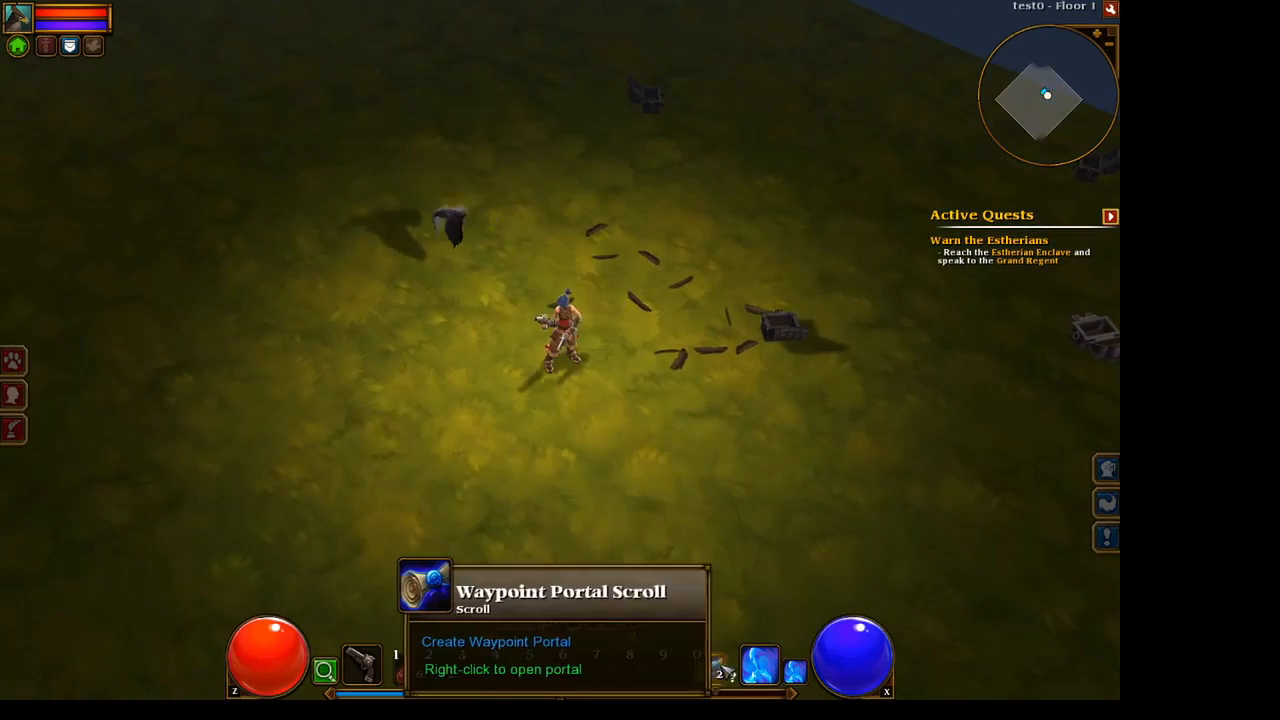
left_click(566, 412)
left_click(445, 333)
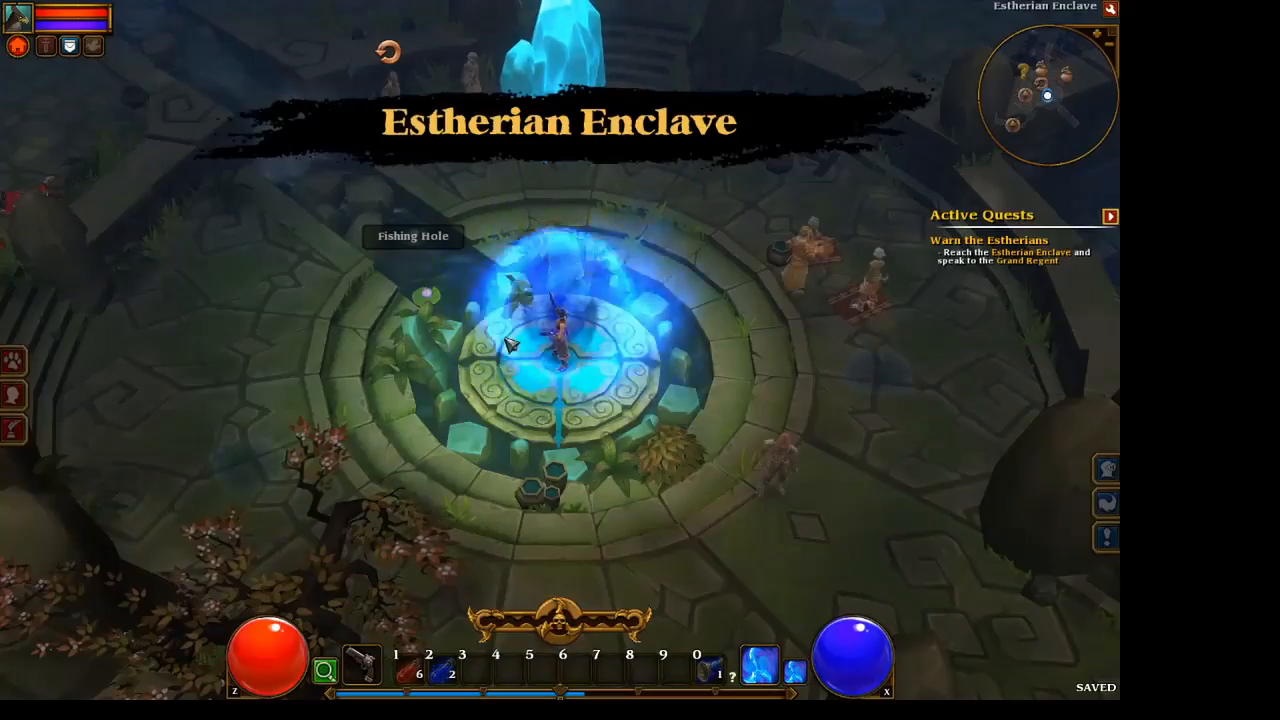
key("Escape")
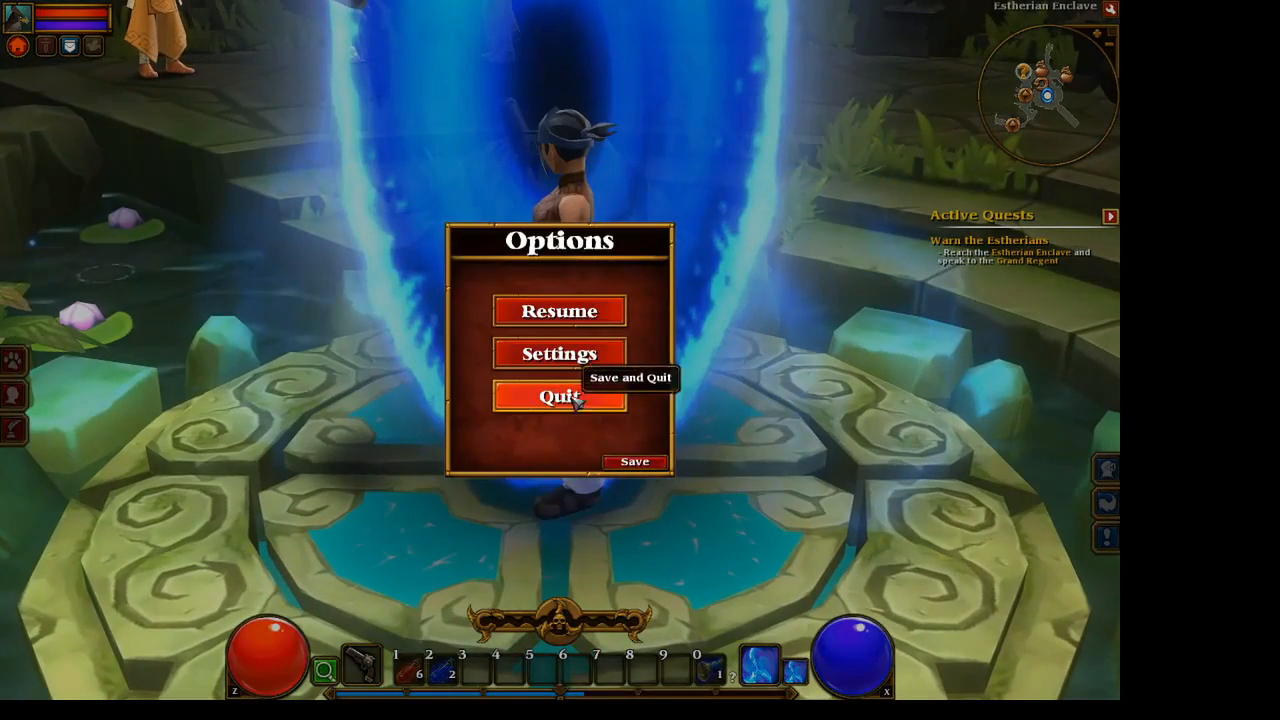